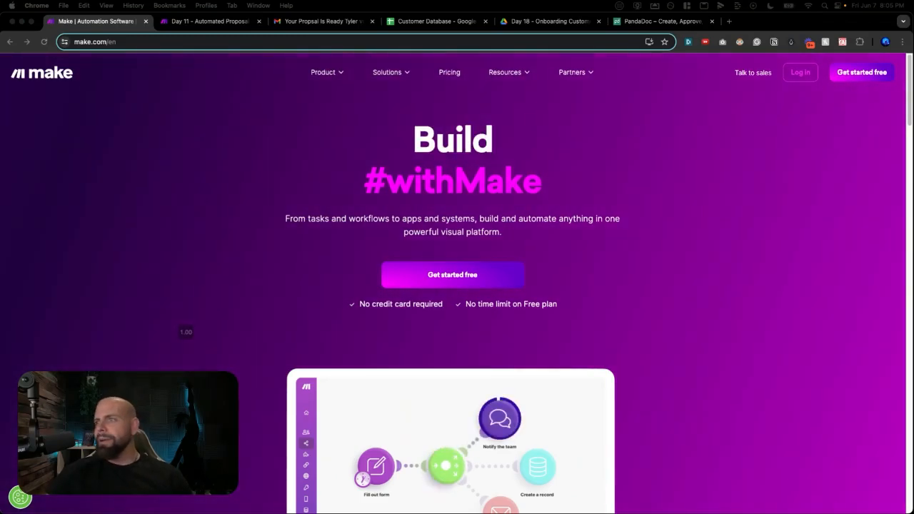
- Log in to Make and create a new scenario in the "* 30 Day AI Agent Challenge" folder
click(806, 73)
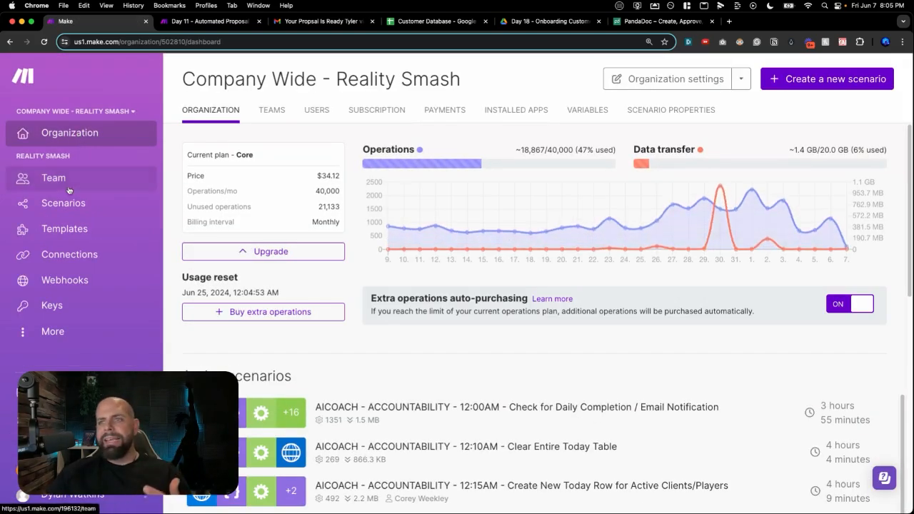
click(69, 201)
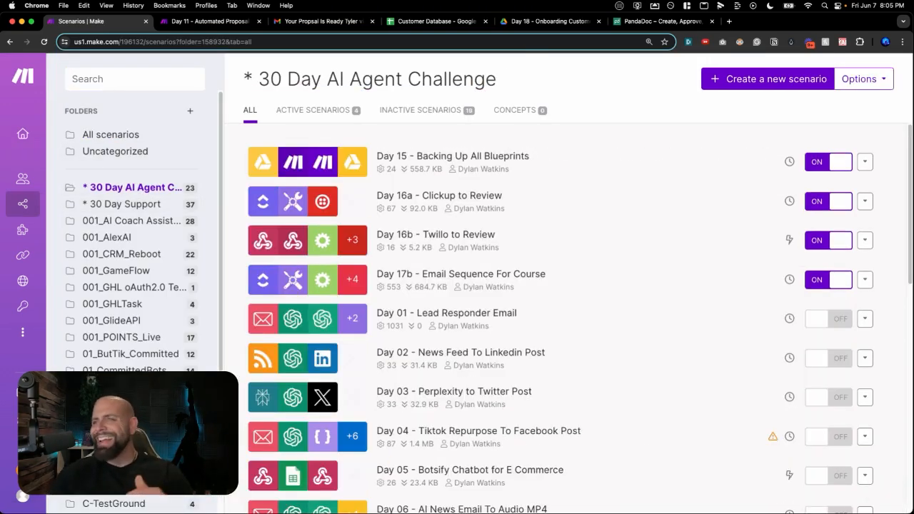
click(733, 85)
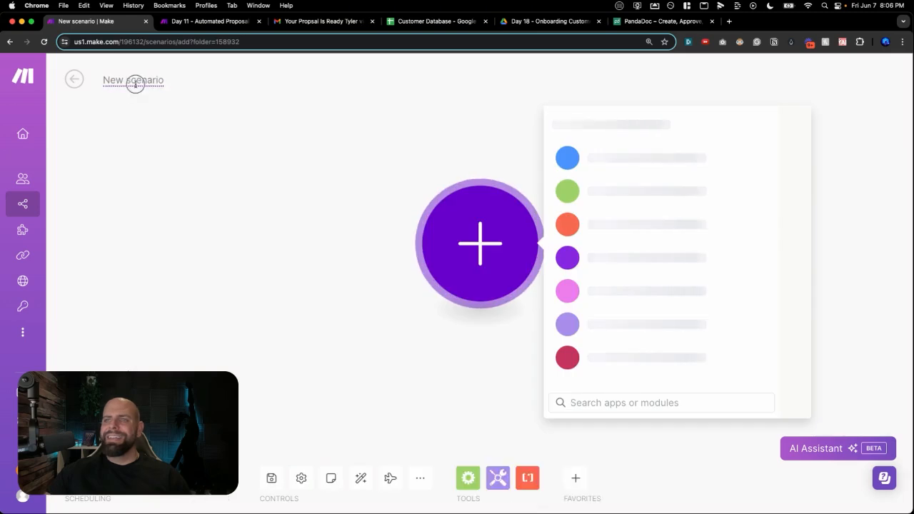
- Name the scenario "Day 18 - Onboarding A New Customer Documentation" and bring up the app choices for its first module
click(136, 80)
text(Da)
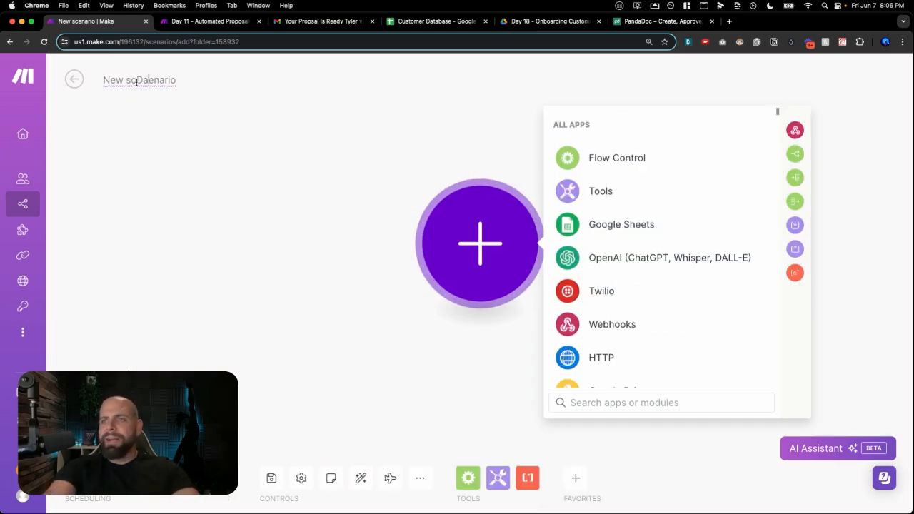
key(super+a)
key(BackSpace)
text(Day)
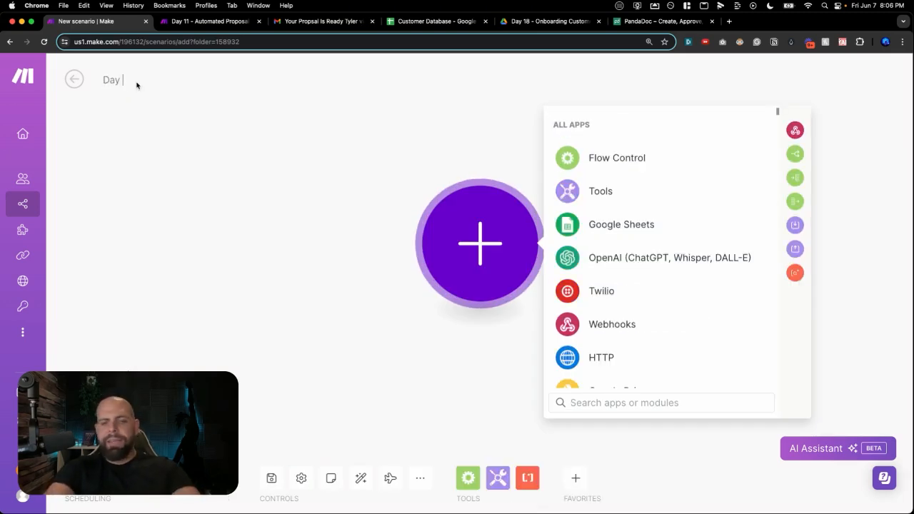
text( 18 - Onboarding A New Customer Documentation)
click(301, 161)
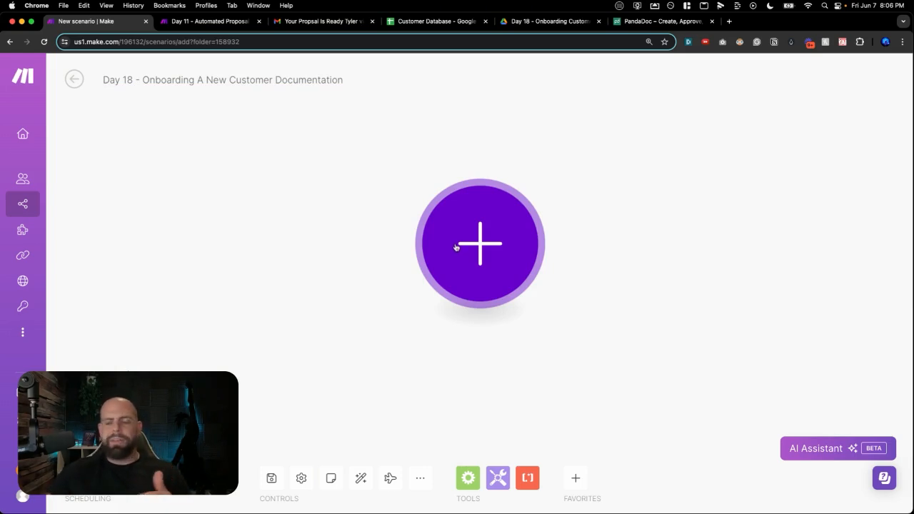
click(457, 247)
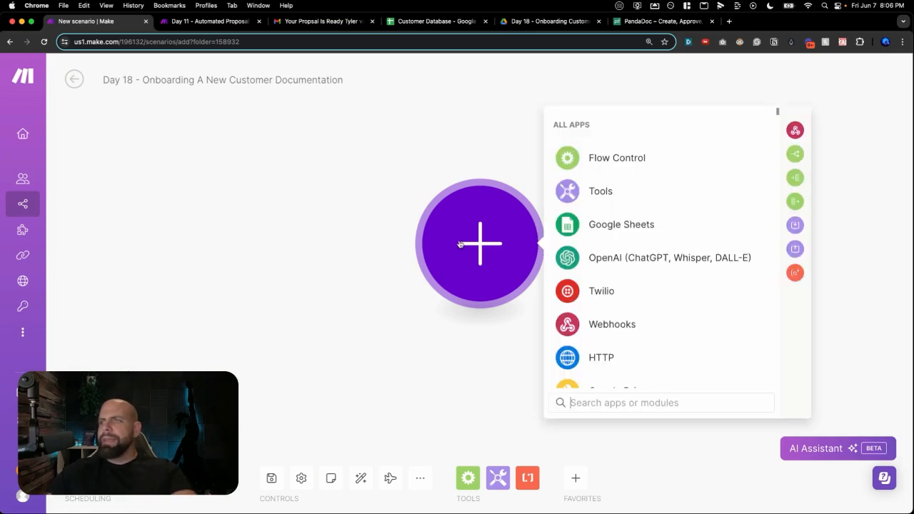
- Look over the "Day 11 - Automated Proposal with Pandadoc" scenario and the PandaDoc homepage
click(223, 24)
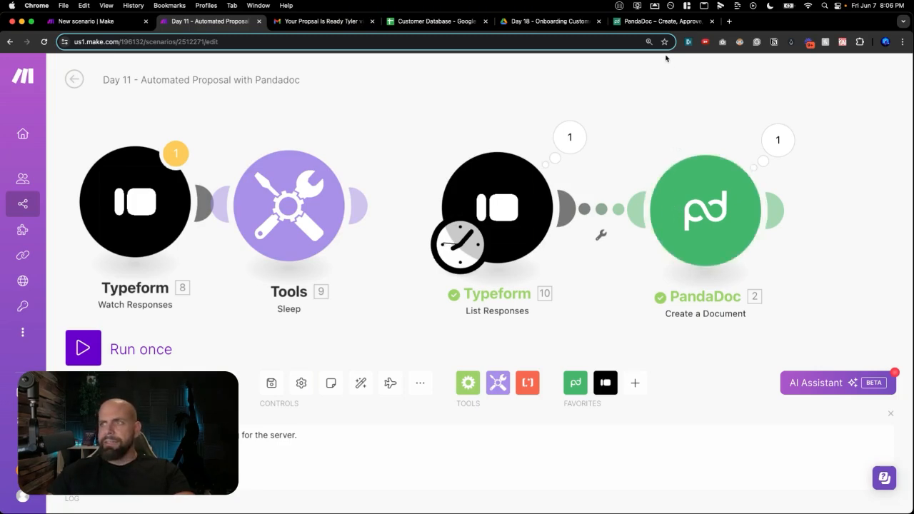
click(655, 23)
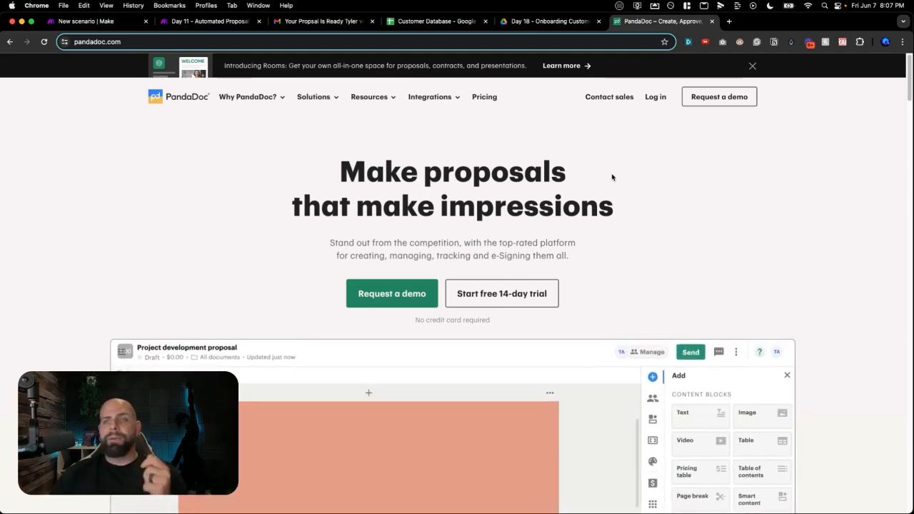
click(203, 22)
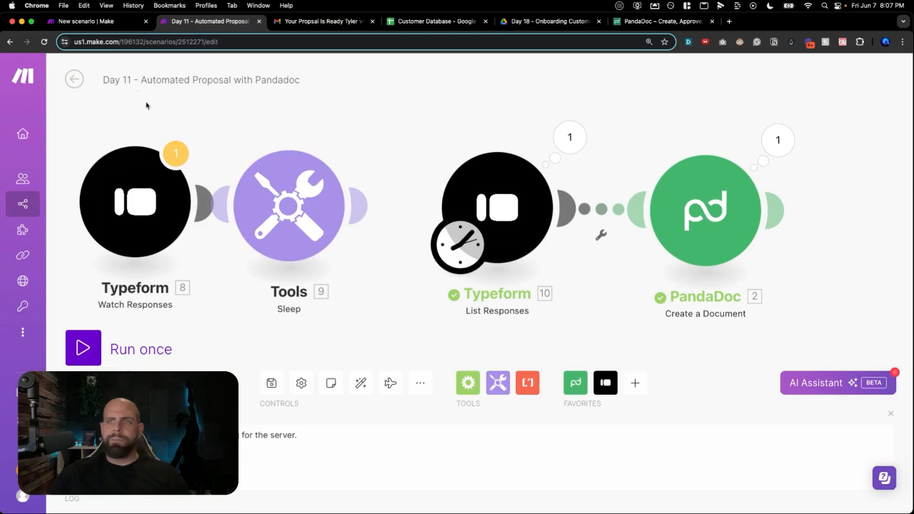
- Return to the Day 18 scenario and add PandaDoc's Watch Documents trigger as its first module
click(113, 21)
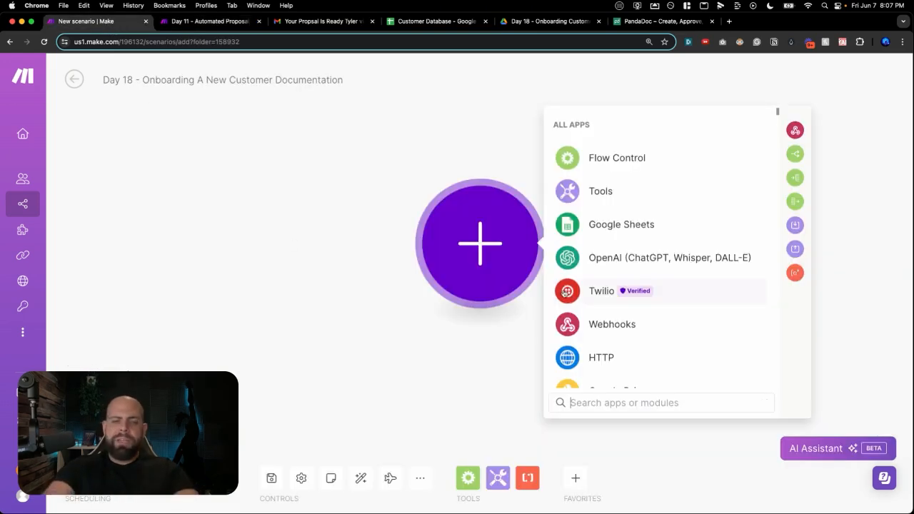
text(pand)
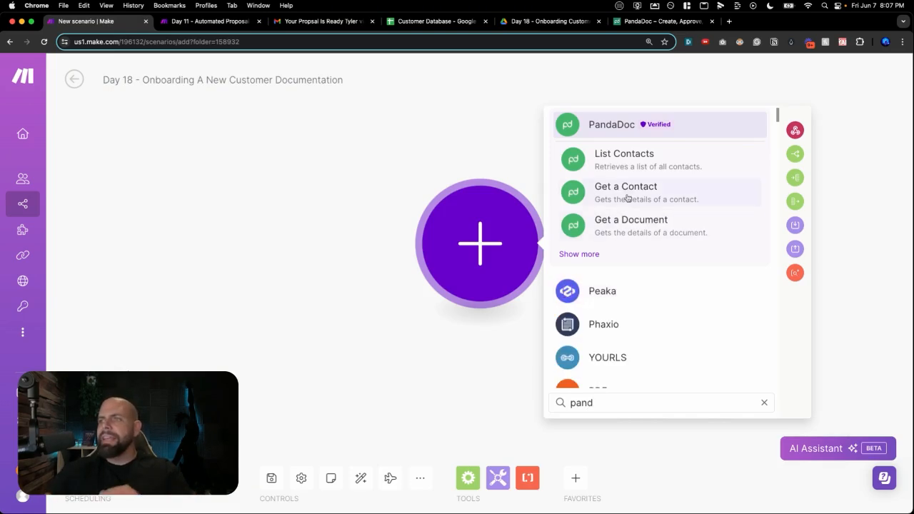
click(612, 123)
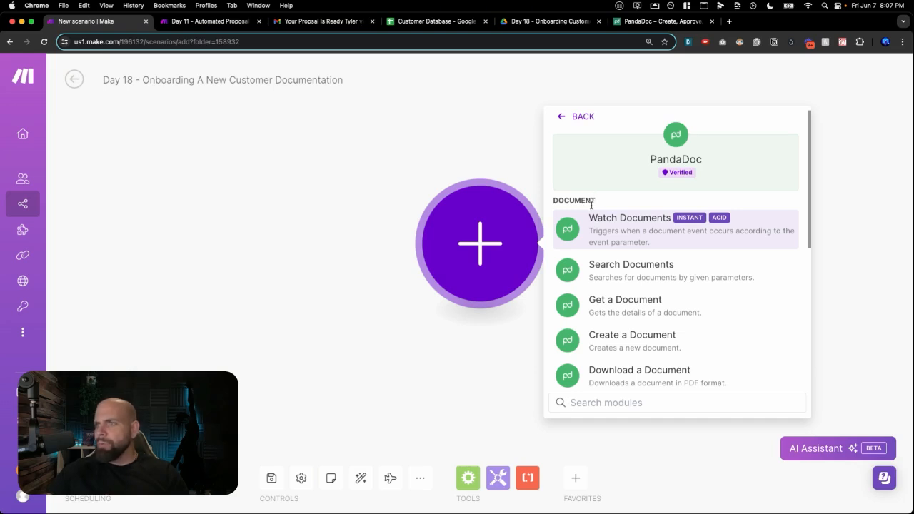
click(635, 237)
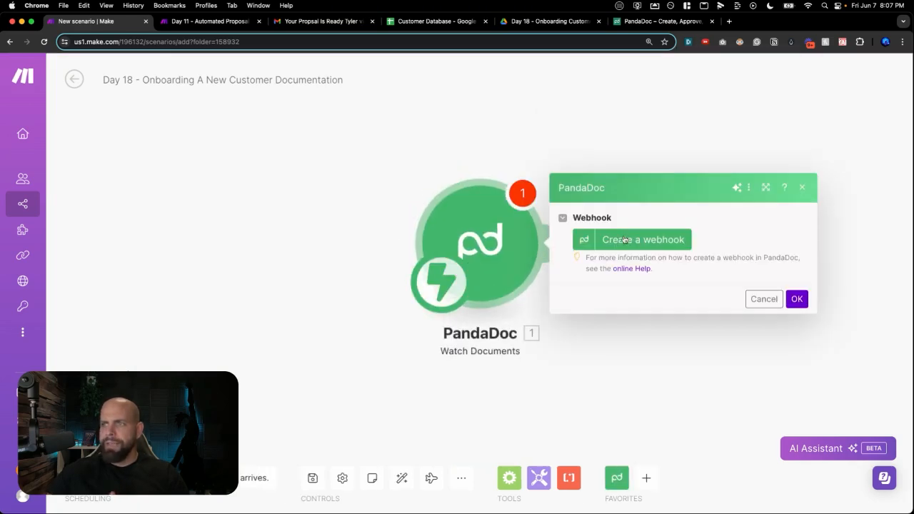
- Start a new webhook for the PandaDoc trigger and enter "Signed Document" in both webhook name fields
click(624, 240)
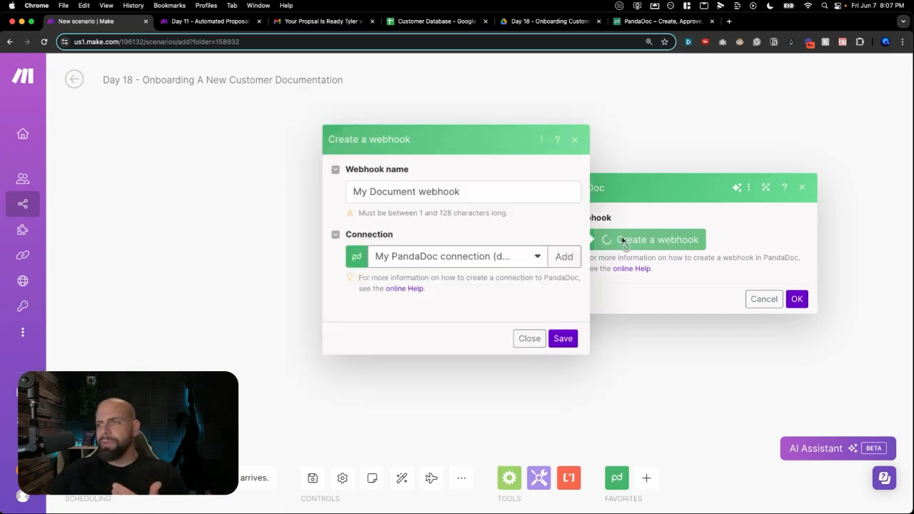
triple_click(425, 130)
text(Signed Document)
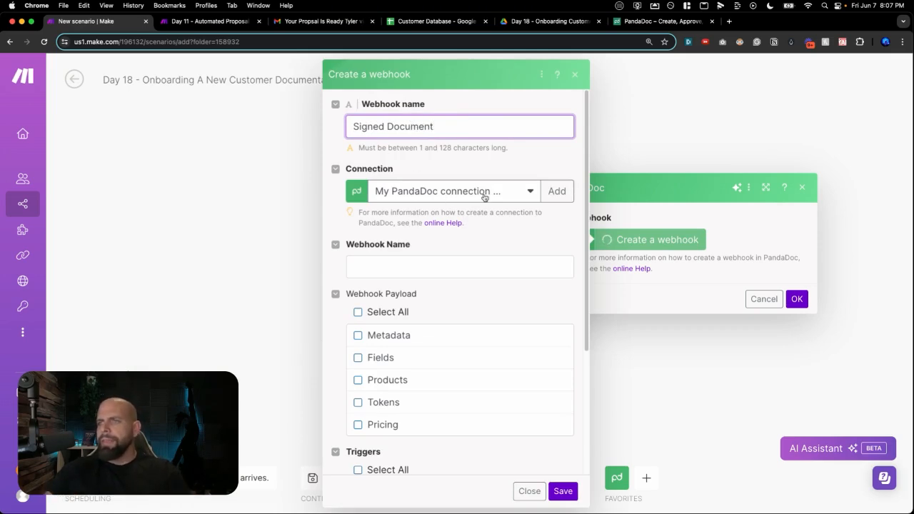
click(401, 268)
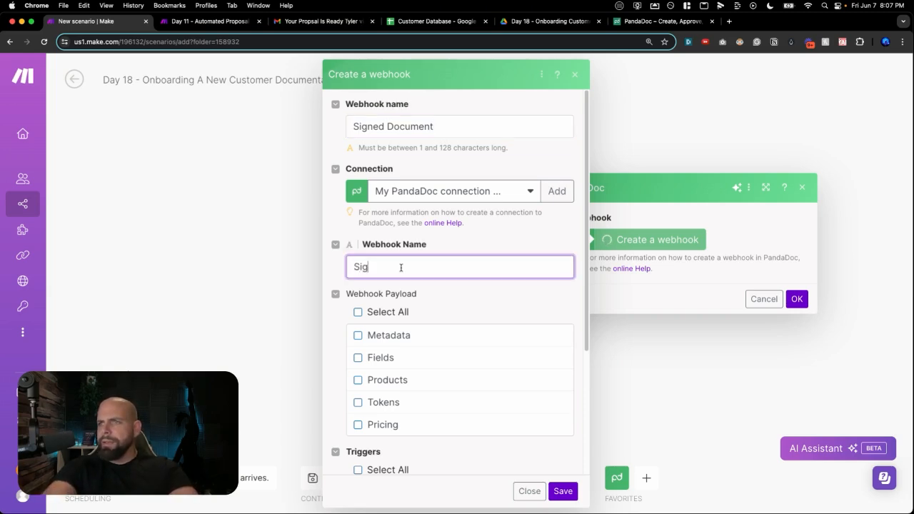
text(Signed Document)
- Include all payload items in the webhook, set Recipient Completed as its trigger, and save the webhook and the module
click(358, 313)
scroll(355, 323, down, 2)
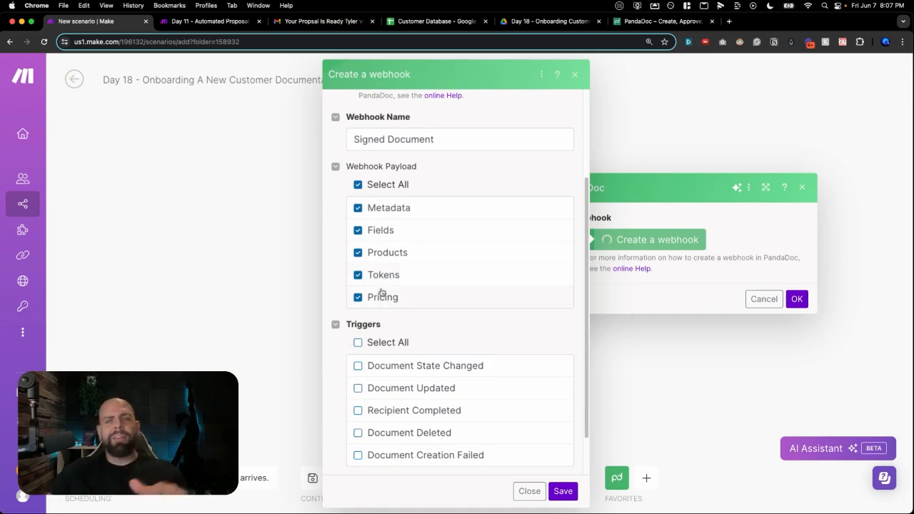
scroll(378, 293, down, 3)
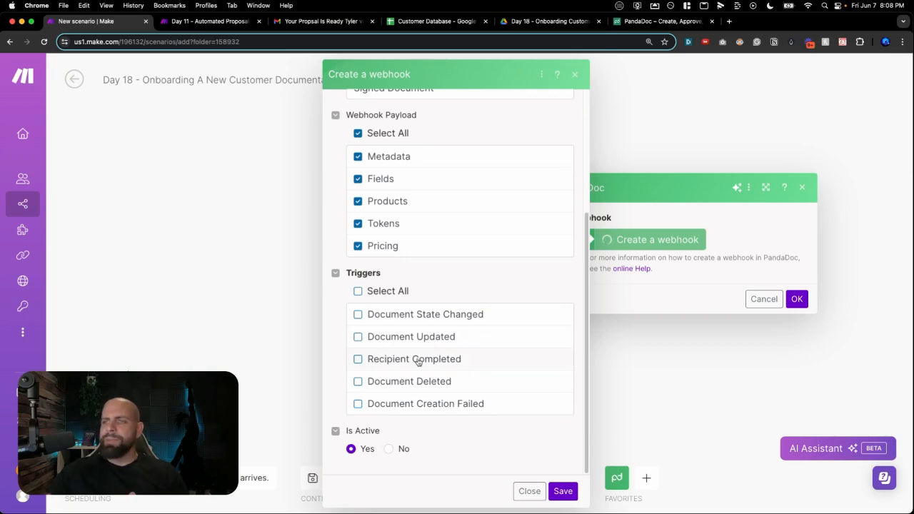
click(359, 360)
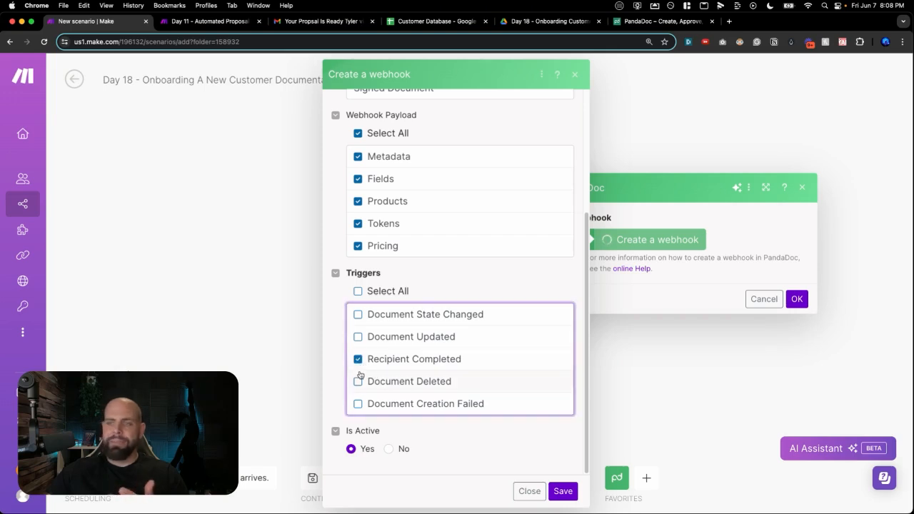
click(562, 491)
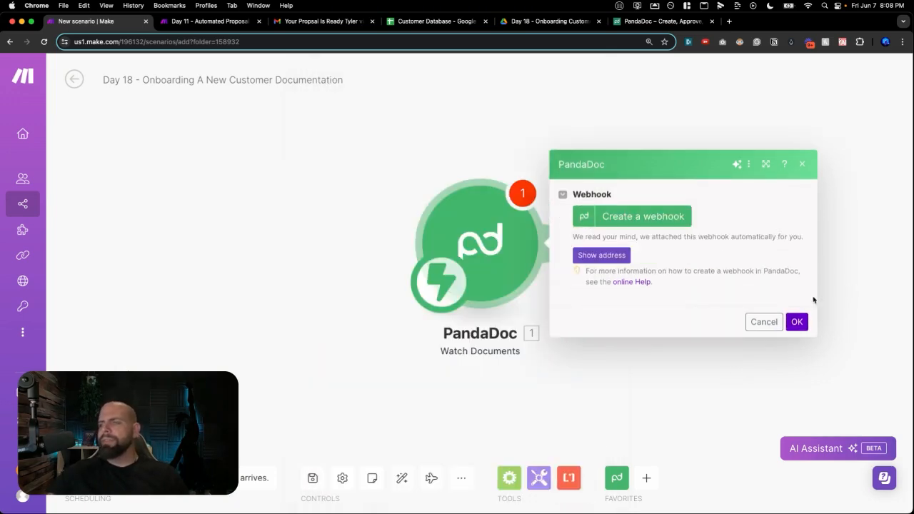
click(797, 317)
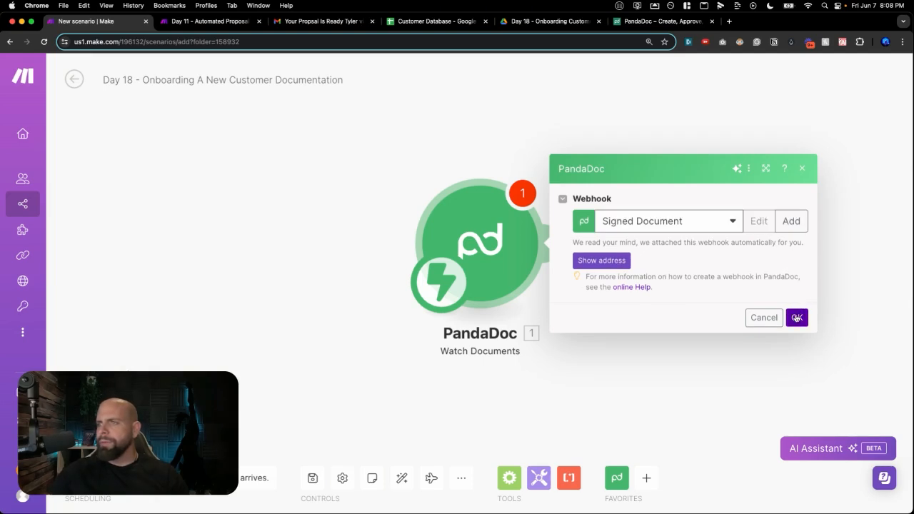
- Add a PandaDoc Download a Document module connected after the Watch Documents trigger
drag(719, 279, 434, 281)
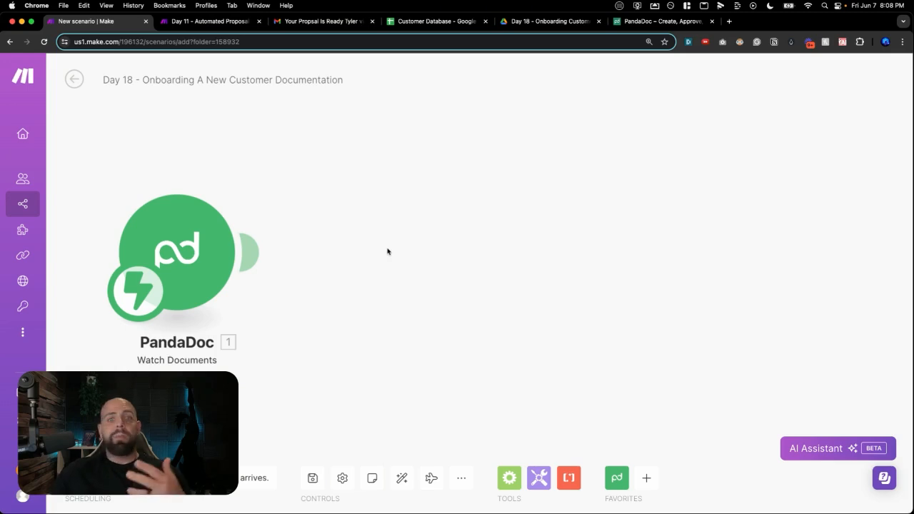
click(383, 252)
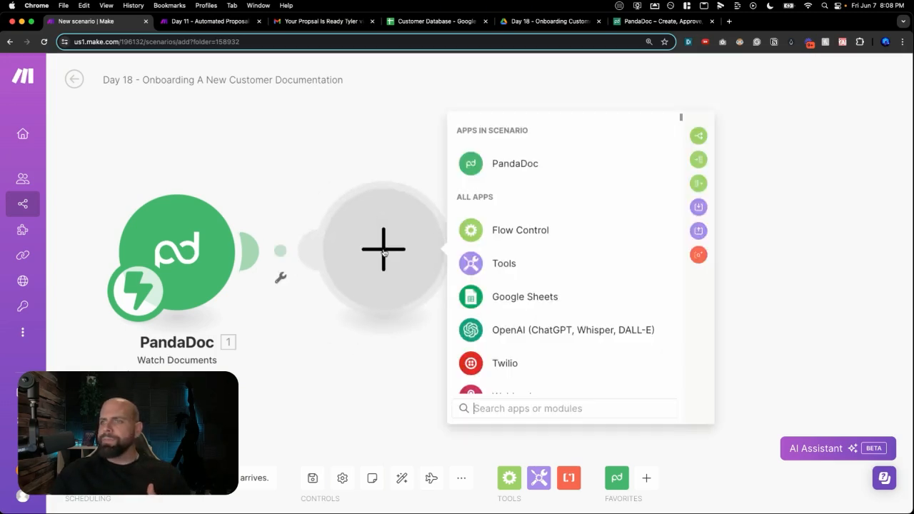
click(506, 174)
scroll(508, 236, down, 1)
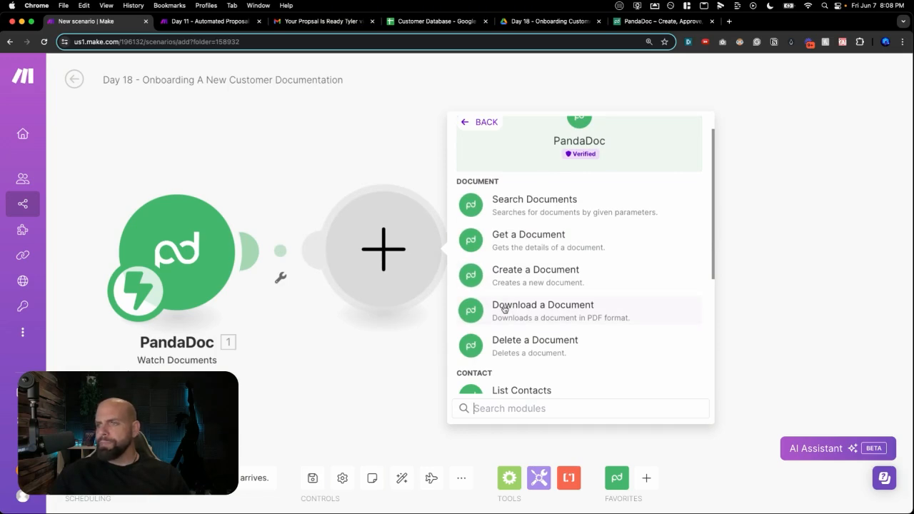
click(504, 309)
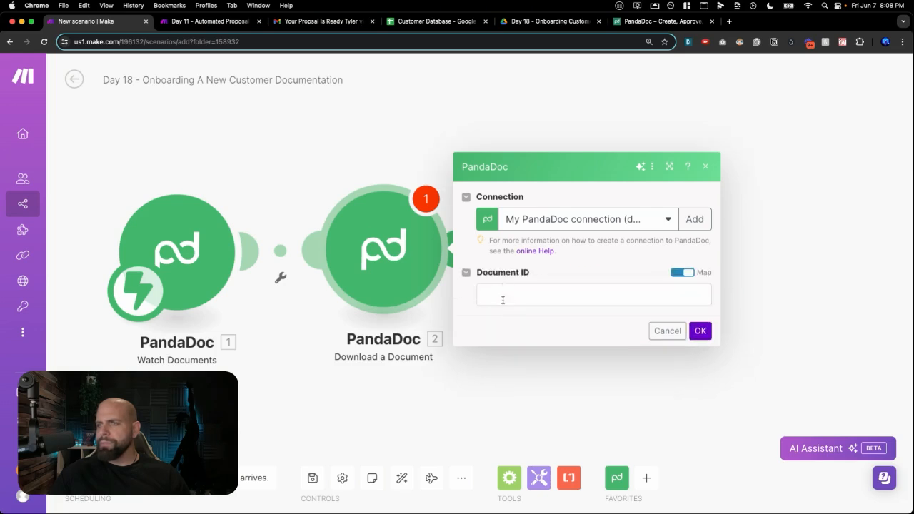
- Map the download module's Document ID to the top-level ID from Watch Documents and confirm the module settings
click(509, 295)
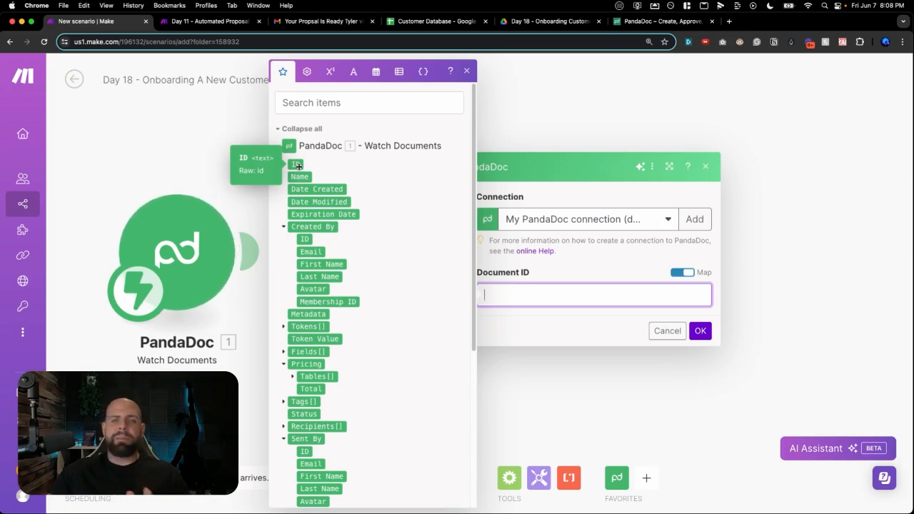
click(298, 165)
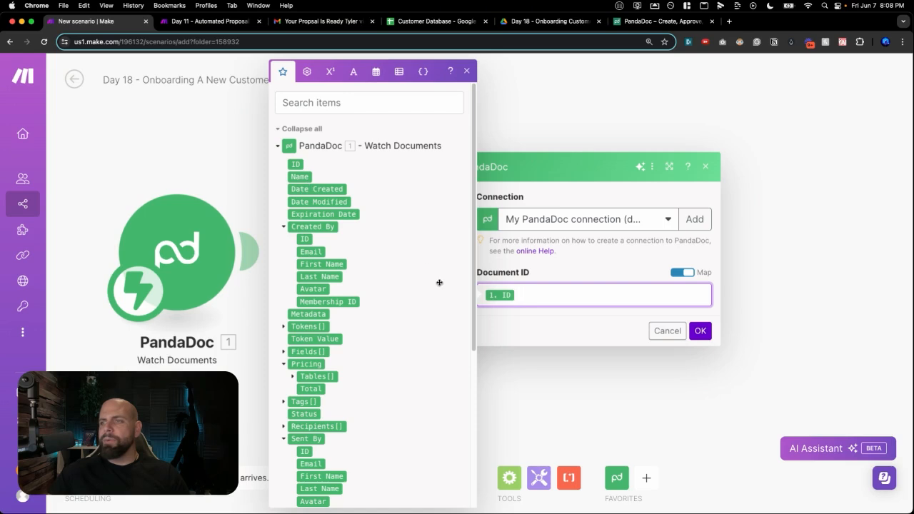
click(509, 326)
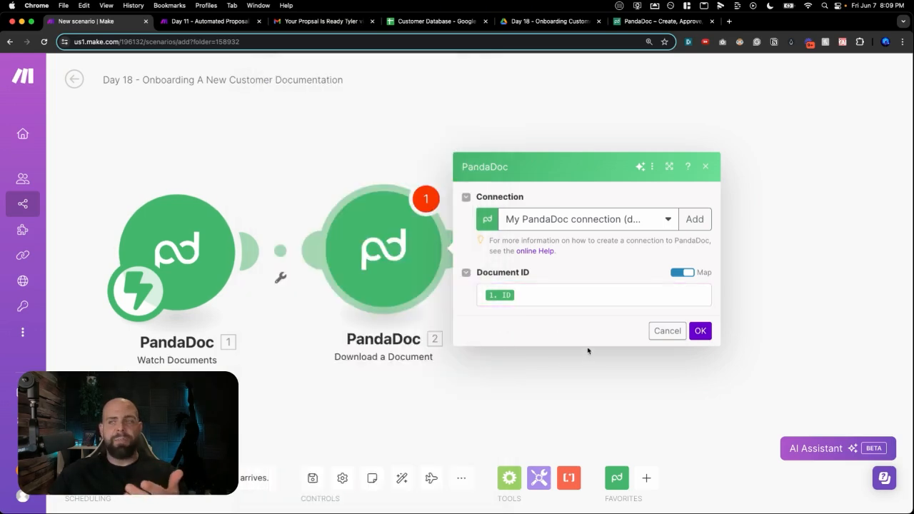
click(700, 331)
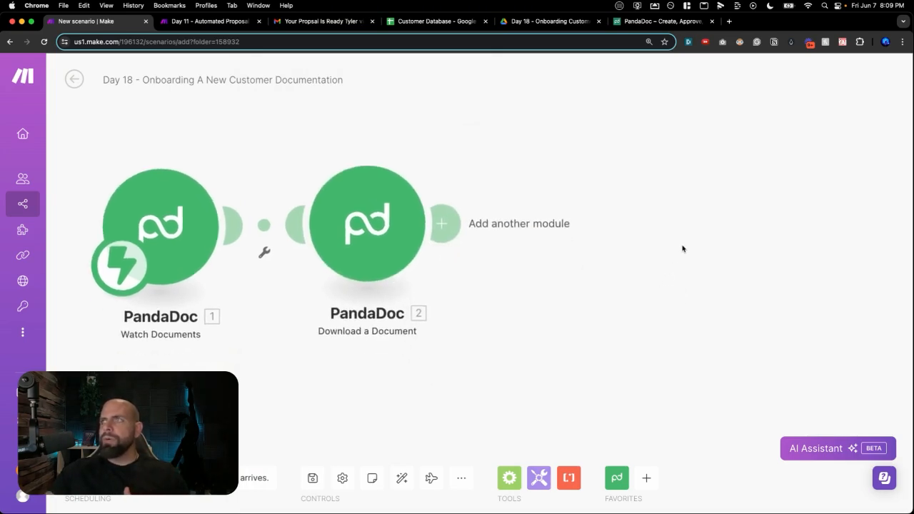
- Add a Google Sheets Search Rows module after the Download a Document module
click(571, 224)
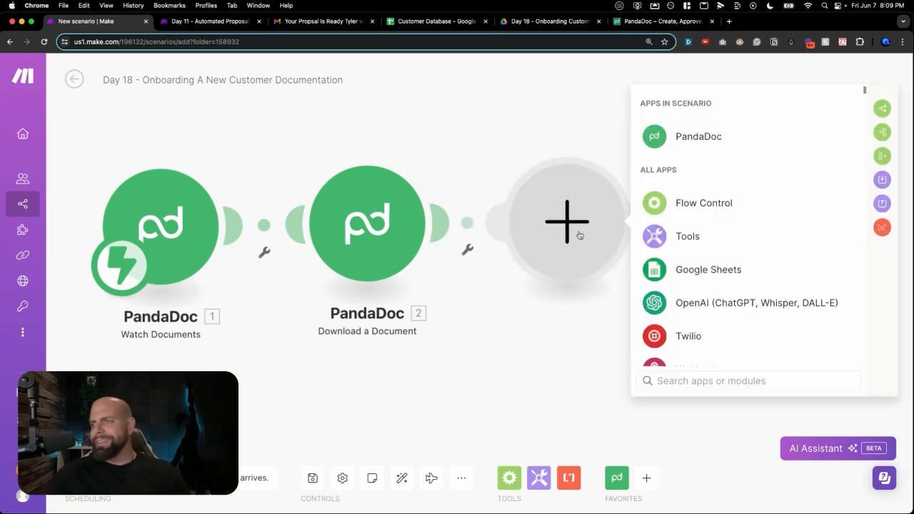
click(689, 276)
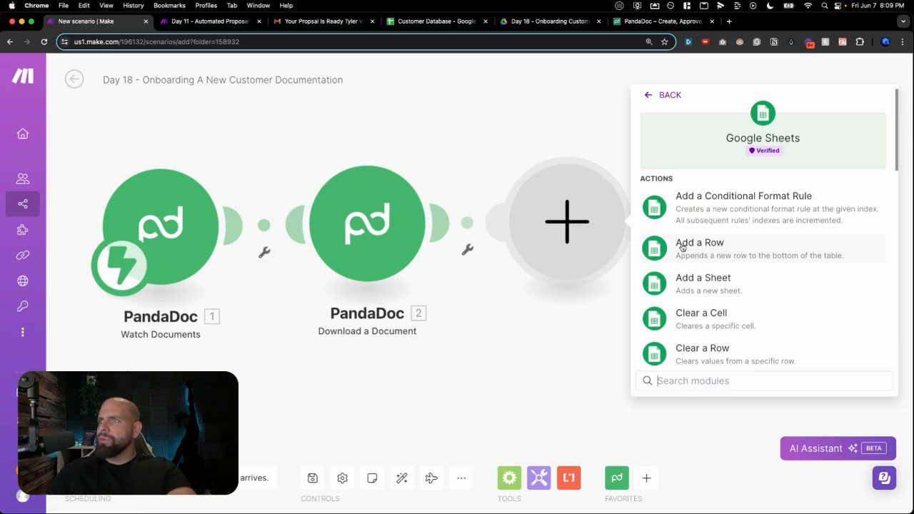
scroll(682, 248, down, 5)
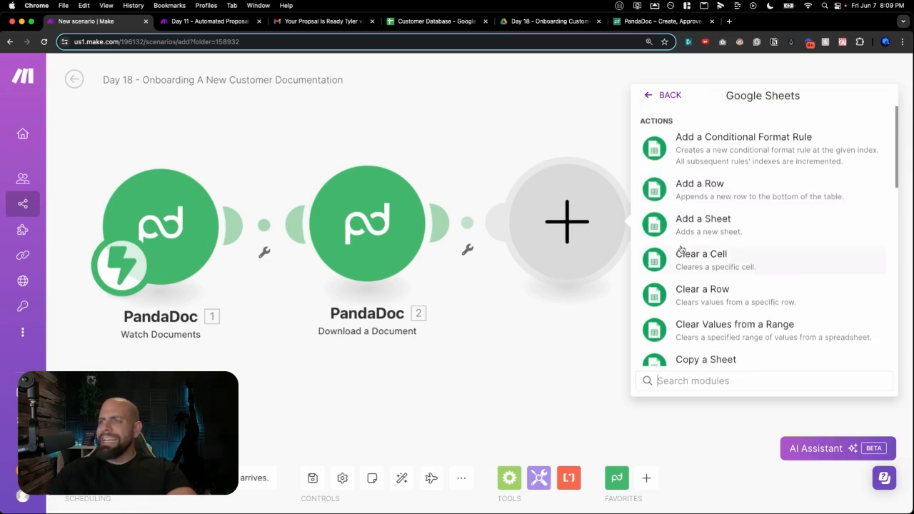
text(search)
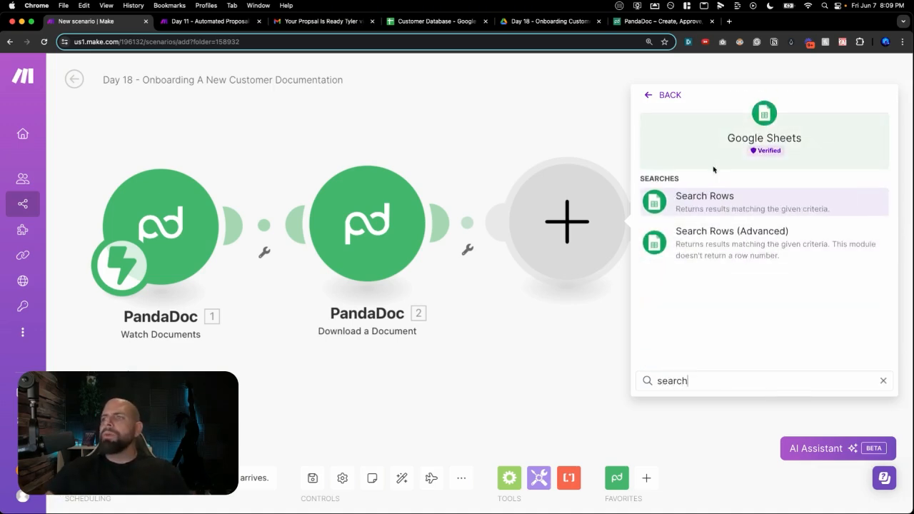
click(712, 195)
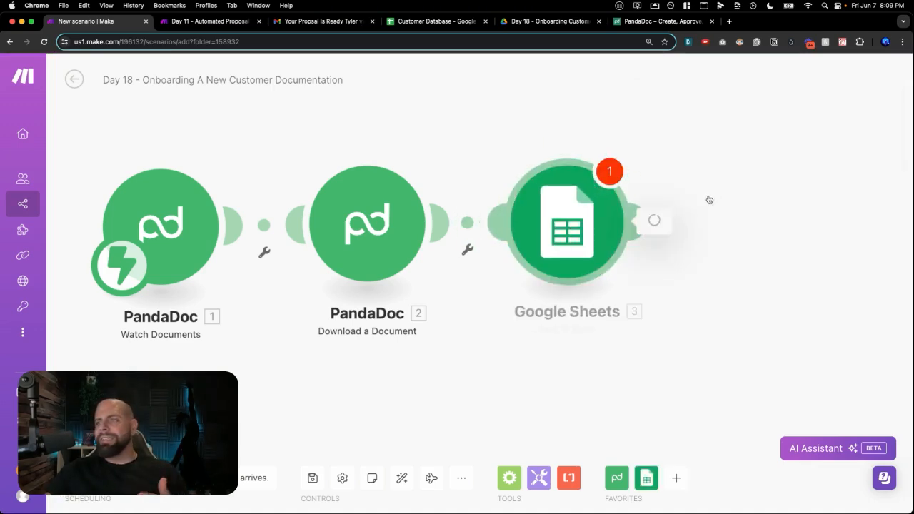
- Point the Google Sheets Search Rows module at Sheet1 of the Customer Database spreadsheet using the existing Google connection
click(716, 151)
click(709, 254)
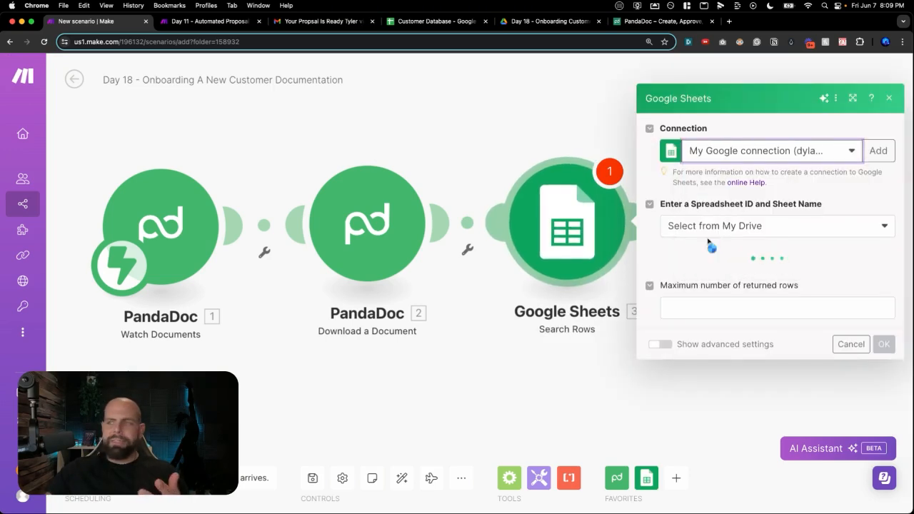
click(709, 268)
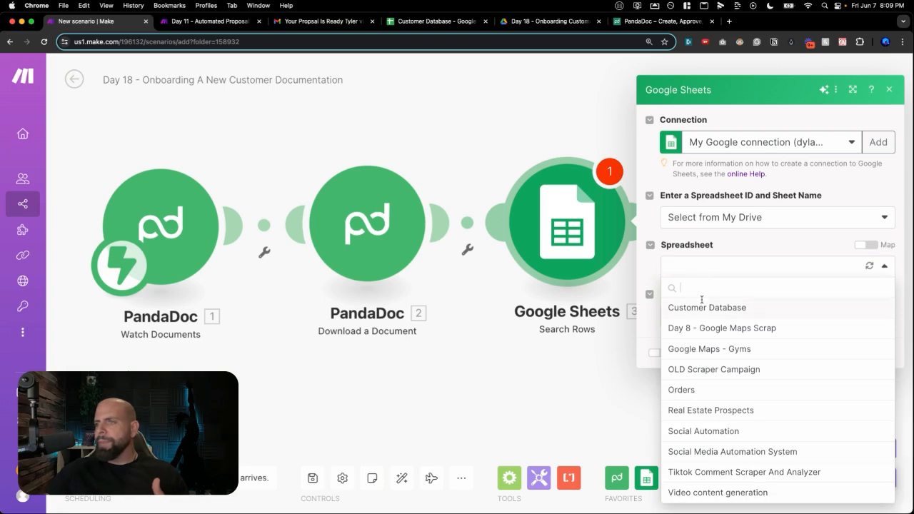
click(698, 307)
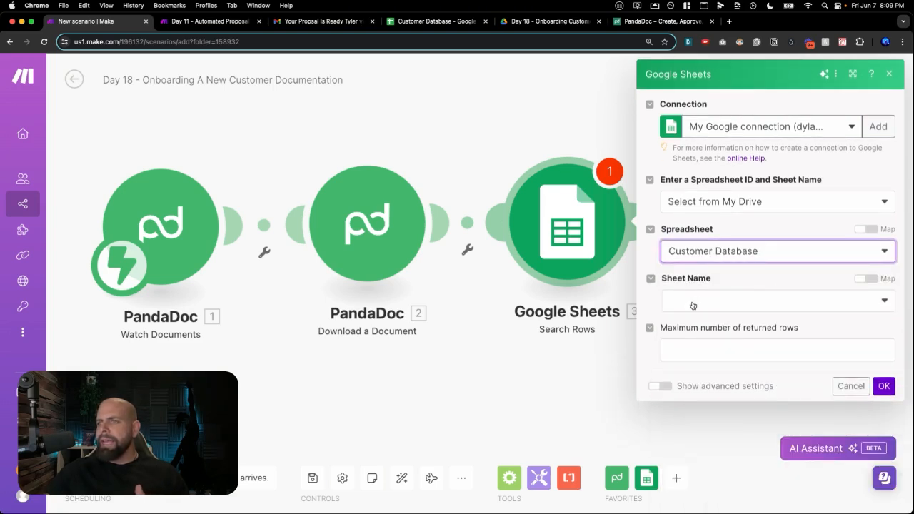
click(694, 303)
click(690, 320)
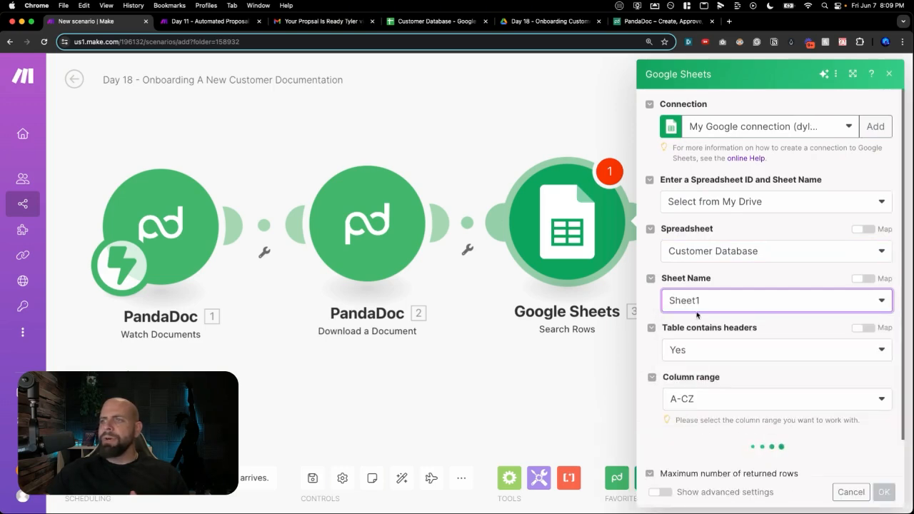
- Examine the Retail Dynamics row across its columns in the Customer Database sheet and view the Day 18 onboarding folder in Google Drive
click(401, 23)
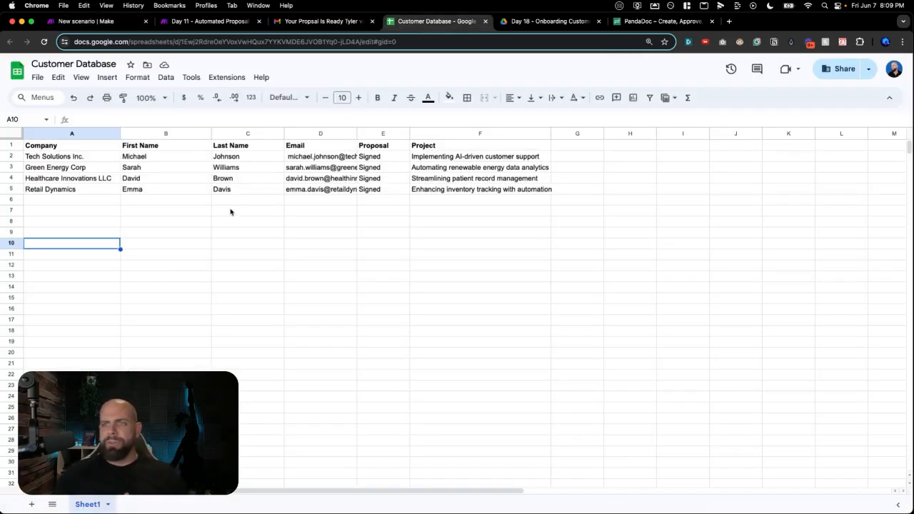
key(Up)
key(Up)
key(Up)
key(Up)
key(Up)
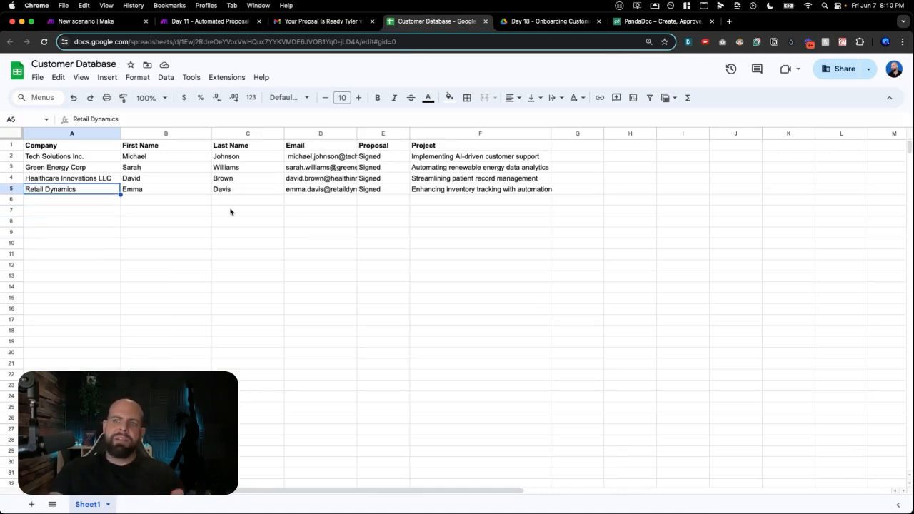
key(Right)
key(Right)
key(Right)
key(Right)
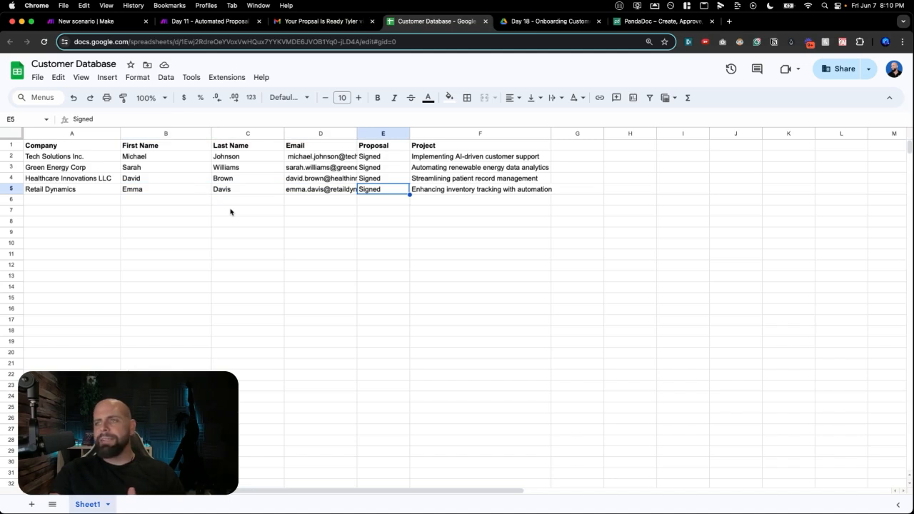
key(Right)
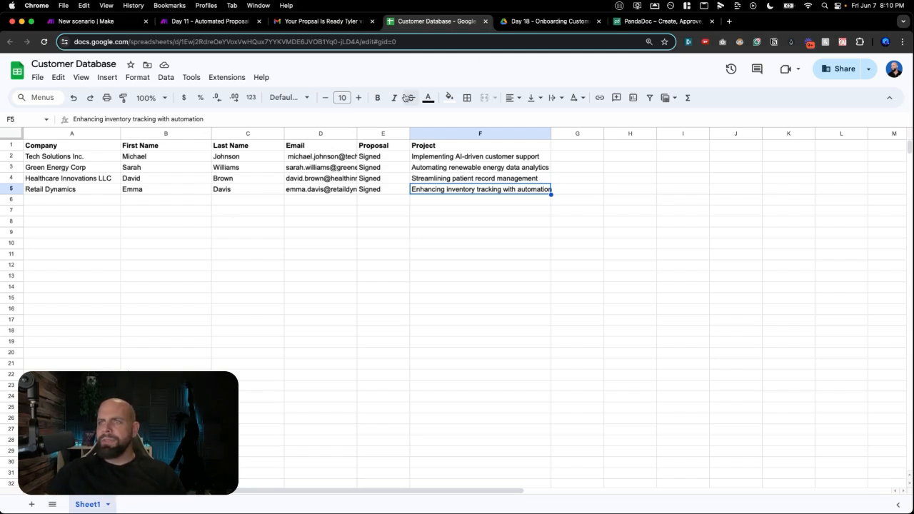
click(515, 23)
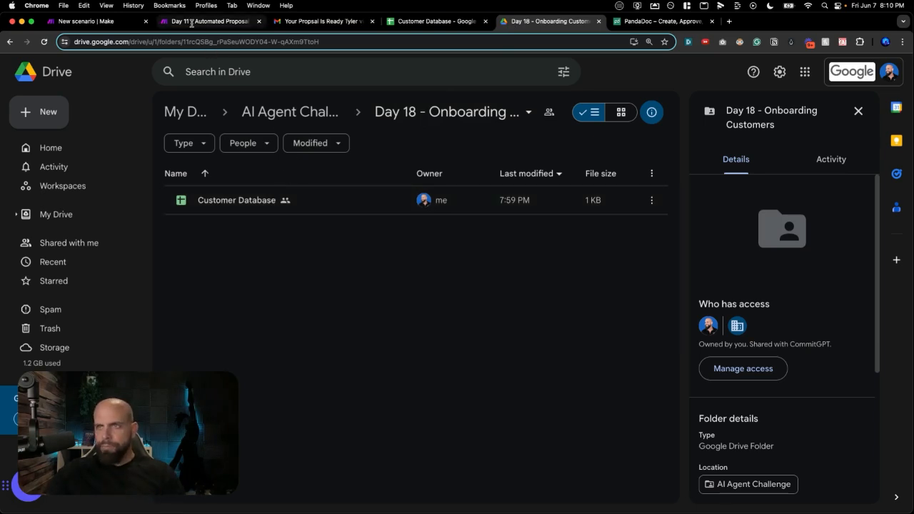
- Return to the Make scenario and set the Search Rows filter column to Company (A)
click(116, 21)
drag(541, 357, 466, 309)
scroll(588, 355, down, 1)
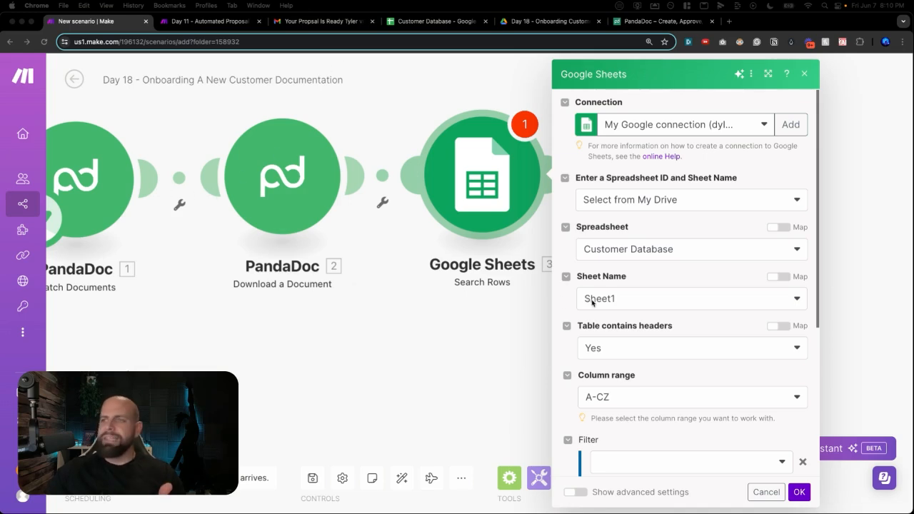
scroll(601, 335, down, 5)
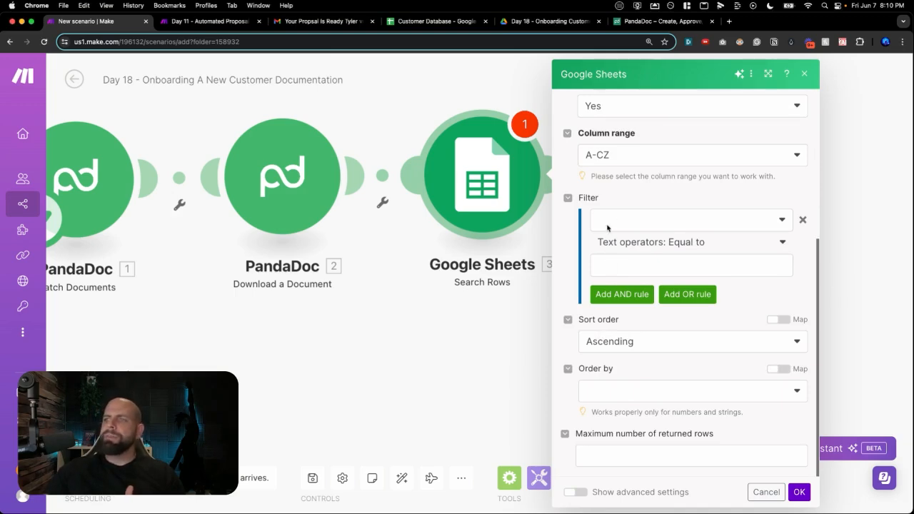
click(607, 227)
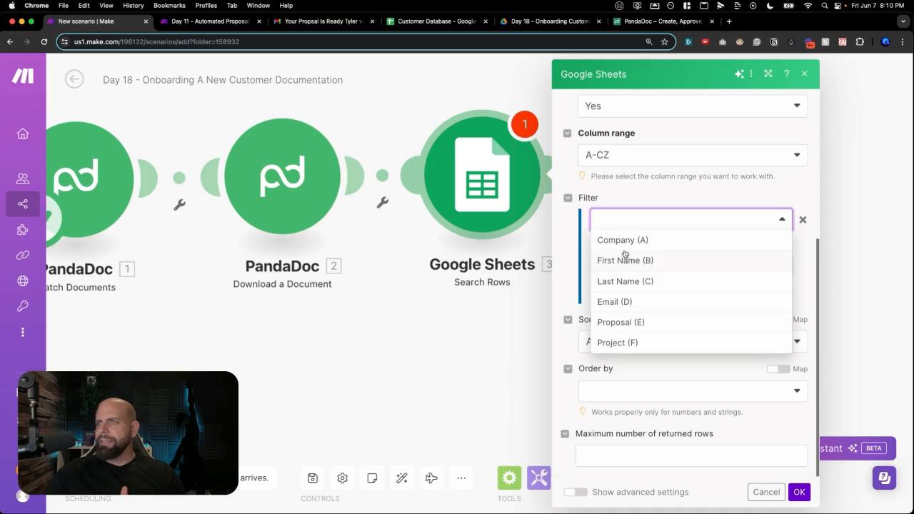
click(625, 243)
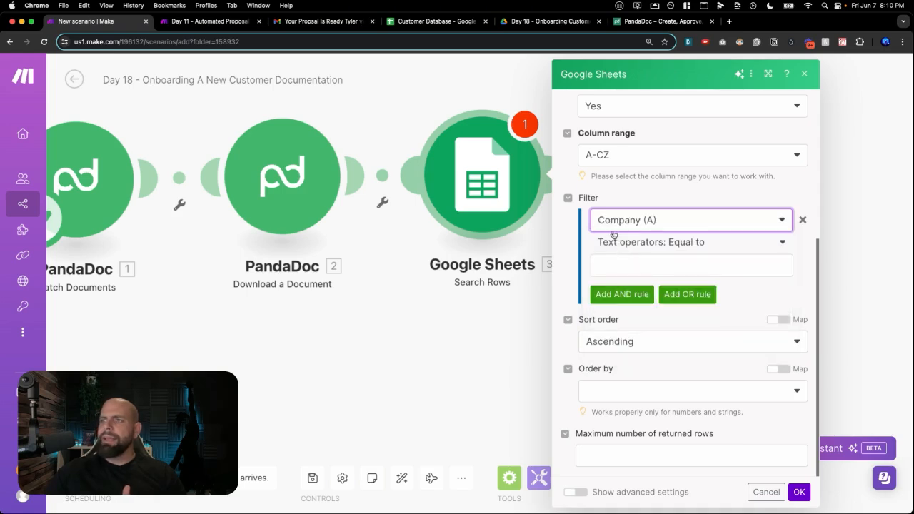
- Check the sheet's Company column and look through the PandaDoc items available as the Company filter's value, including Tokens
click(435, 22)
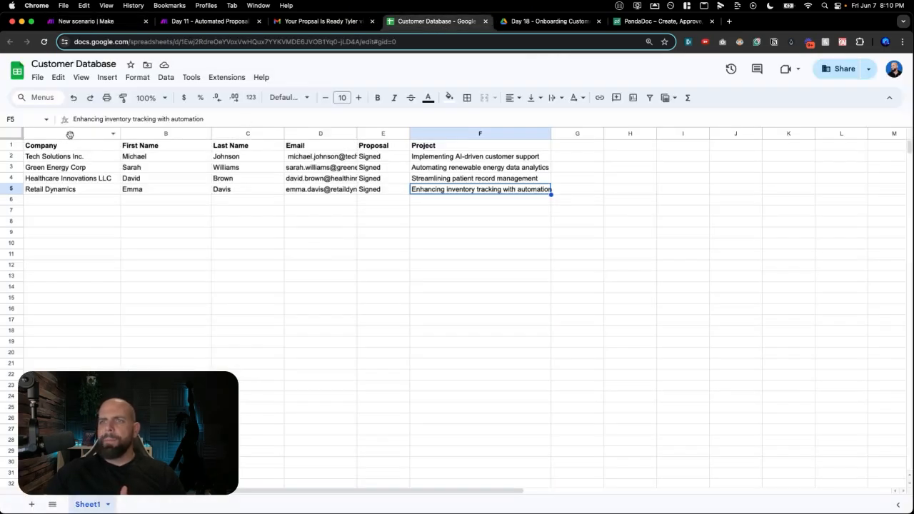
click(107, 21)
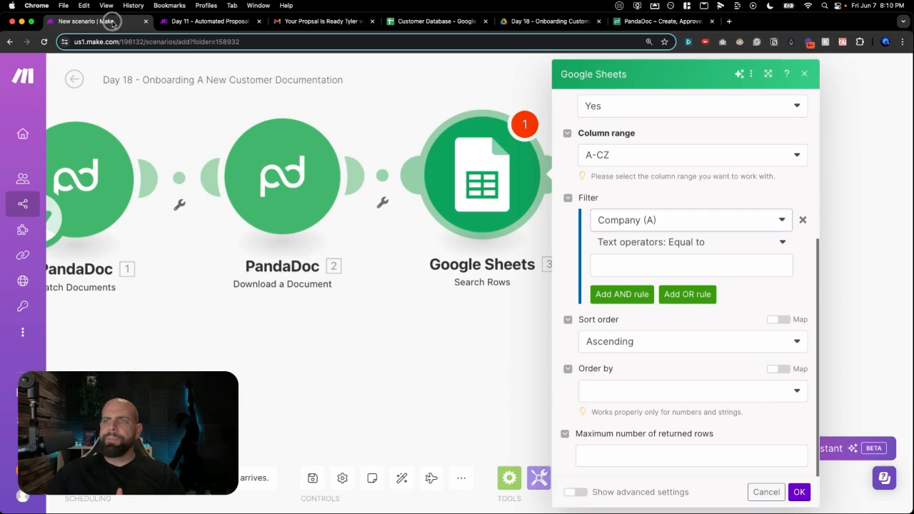
click(603, 265)
click(635, 242)
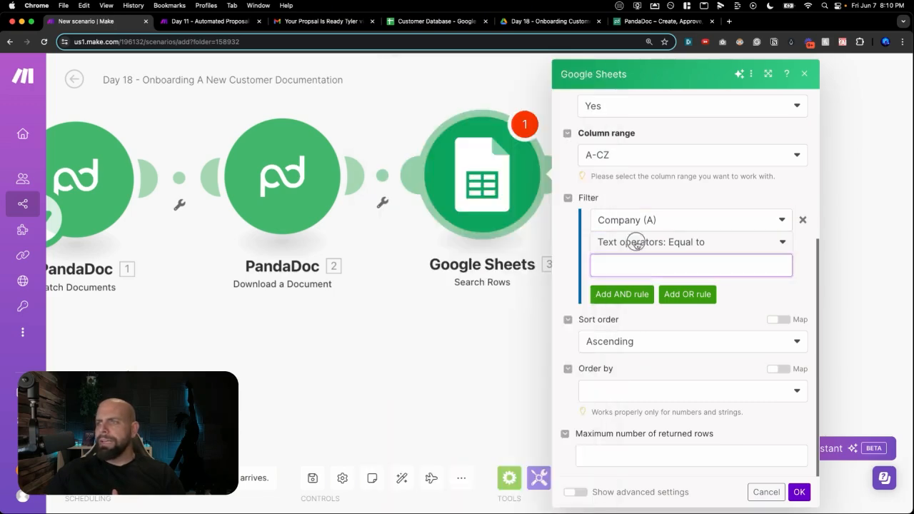
click(588, 289)
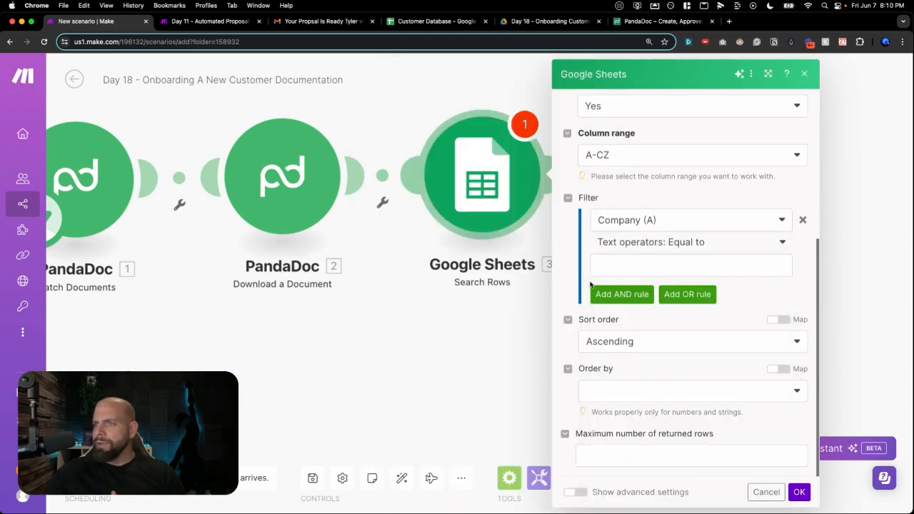
click(613, 265)
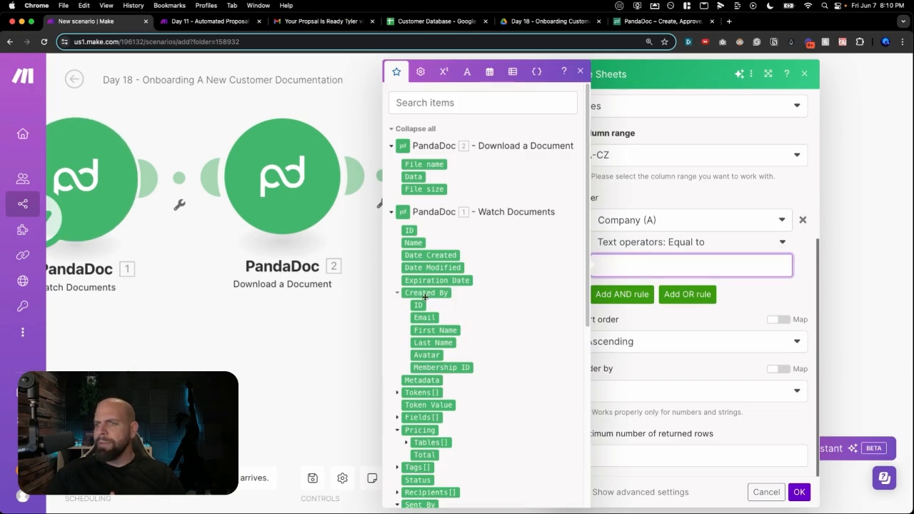
scroll(425, 298, down, 5)
scroll(422, 298, down, 3)
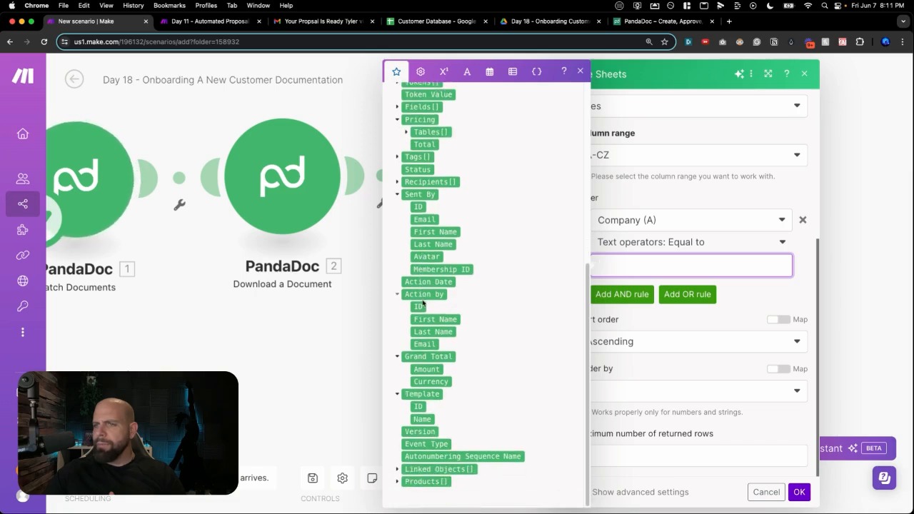
scroll(422, 304, up, 5)
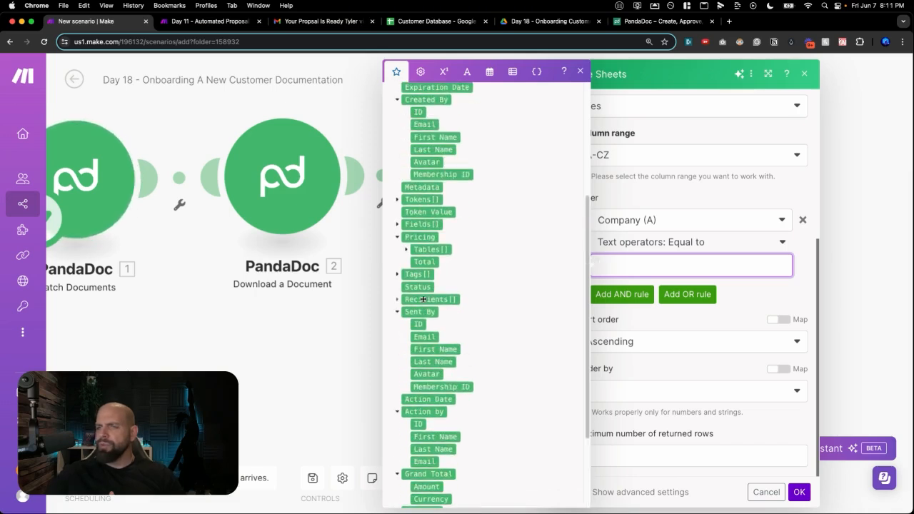
scroll(423, 300, up, 2)
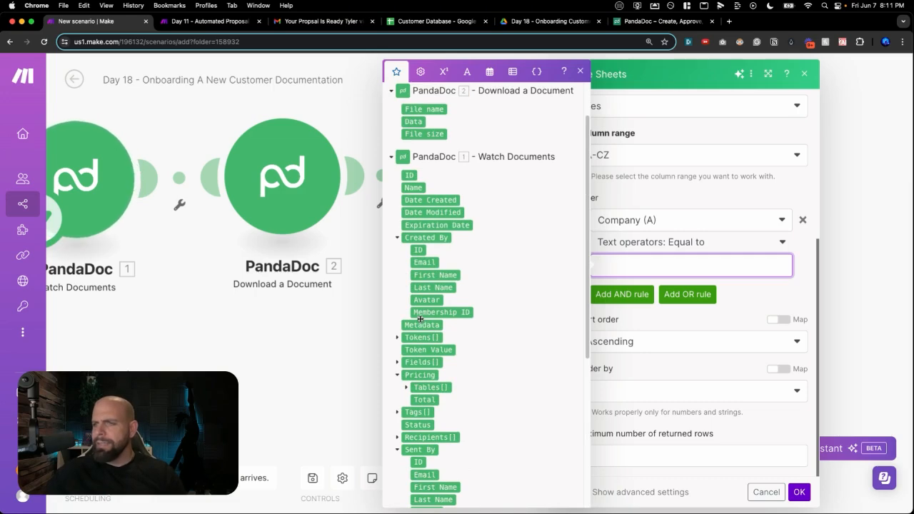
click(397, 340)
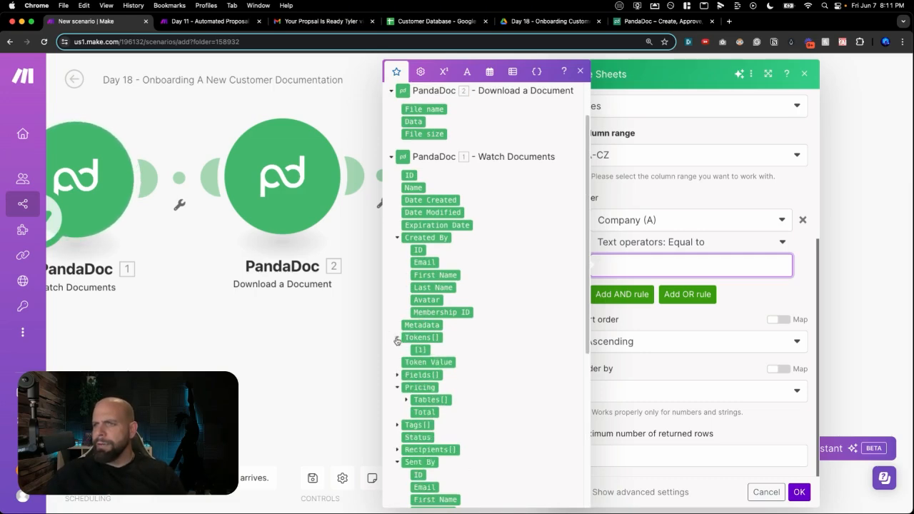
click(397, 340)
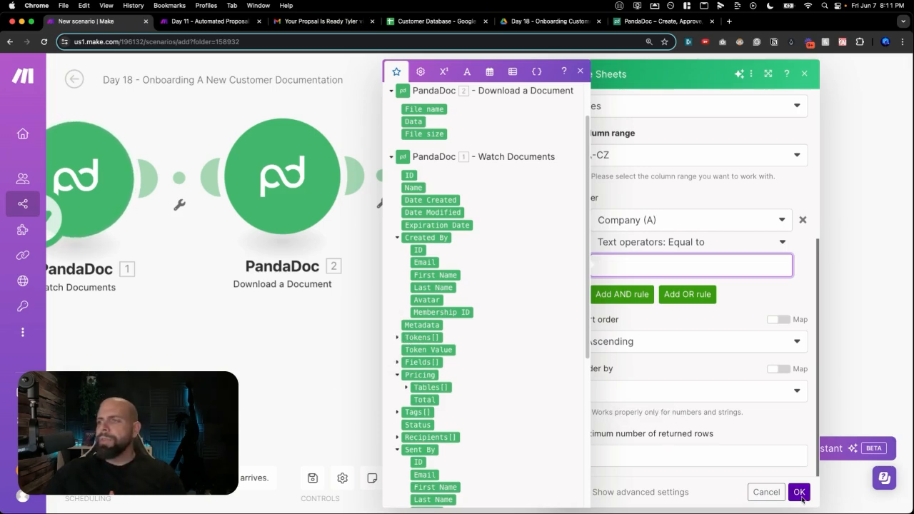
- Confirm the Google Sheets Search Rows settings and run the onboarding scenario once
click(799, 492)
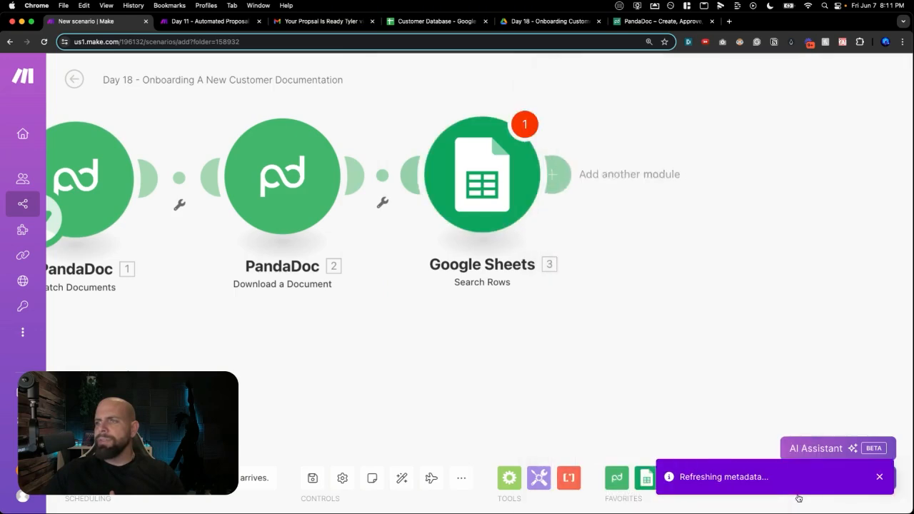
click(496, 216)
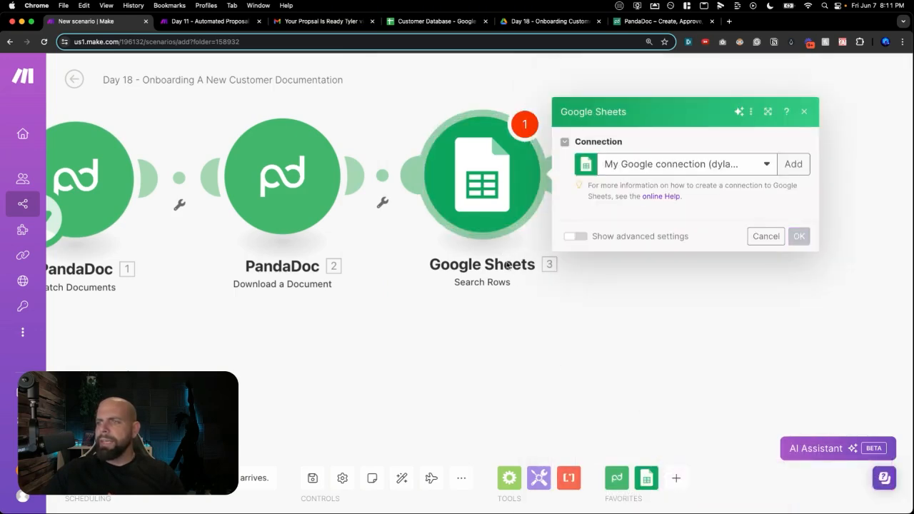
click(799, 492)
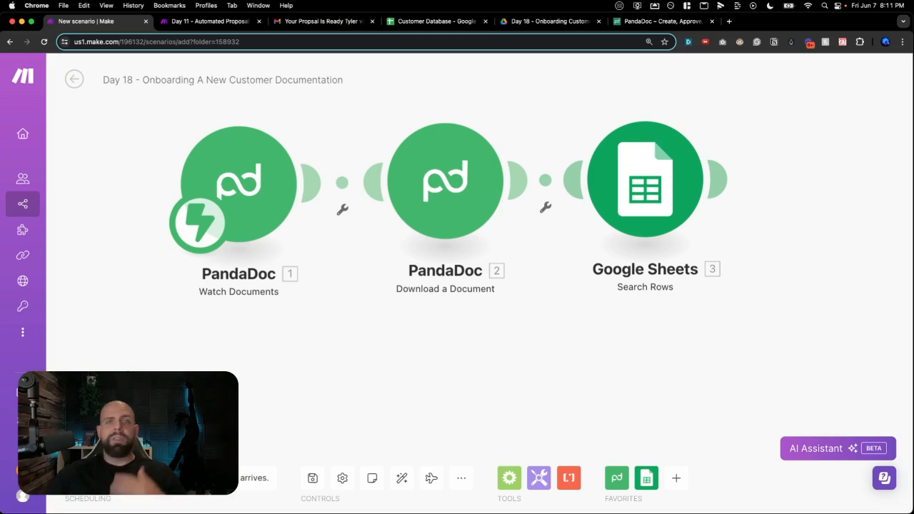
click(107, 443)
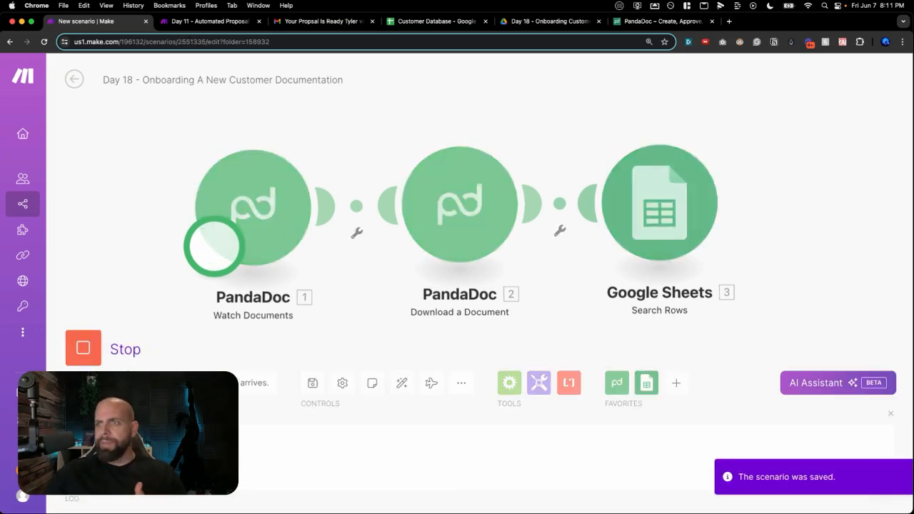
- View the Day 11 proposal scenario, switch to the proposal e-mail in Gmail and open its PandaDoc document
click(214, 22)
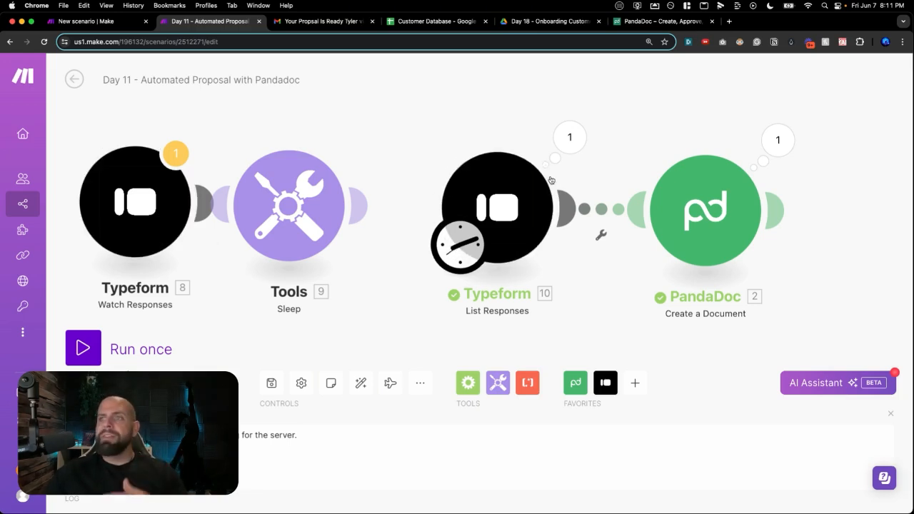
click(334, 23)
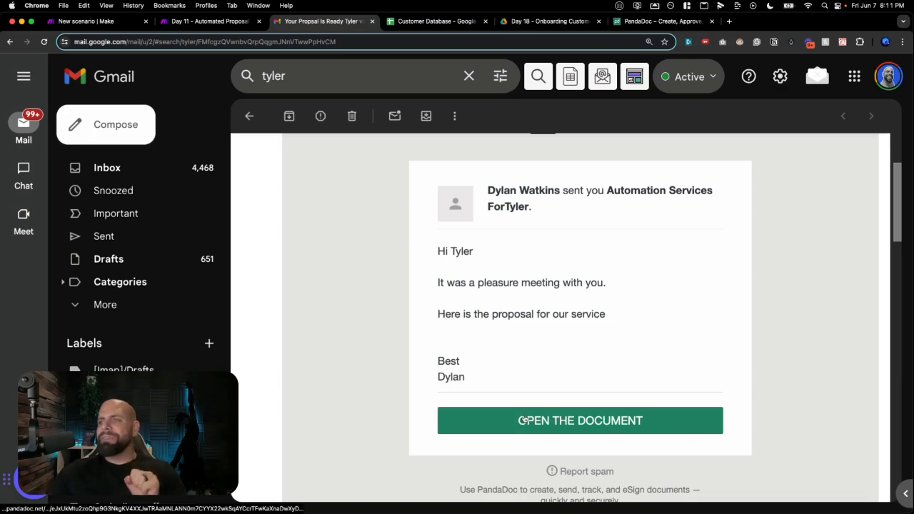
click(522, 421)
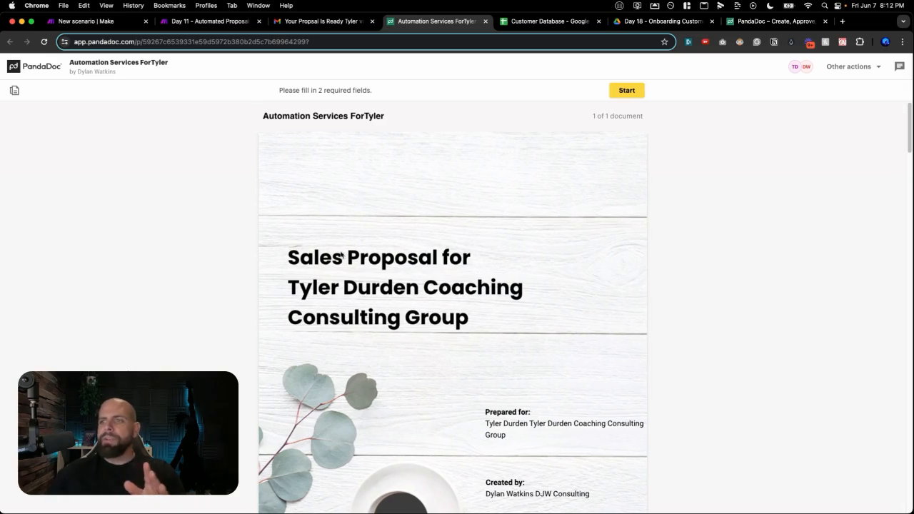
- Read through the PandaDoc sales proposal from its cover page to the pricing table and signature block
scroll(322, 236, down, 3)
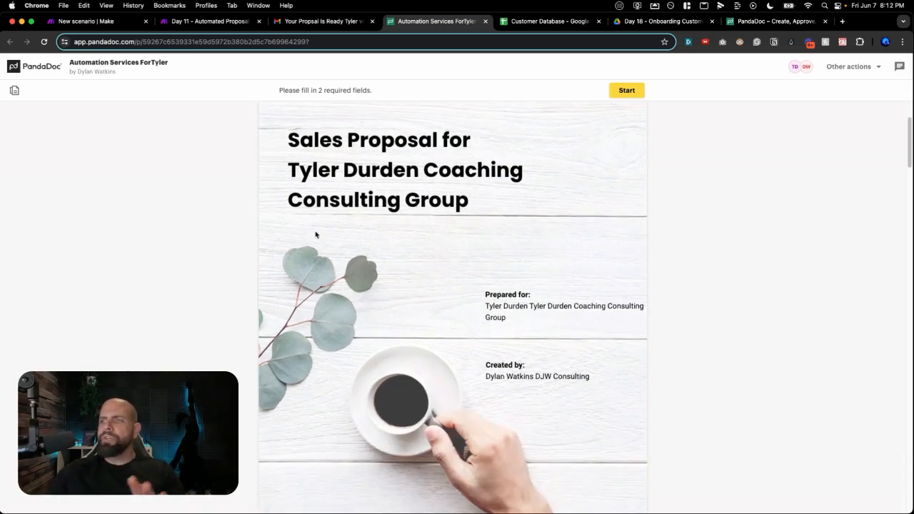
scroll(316, 234, down, 3)
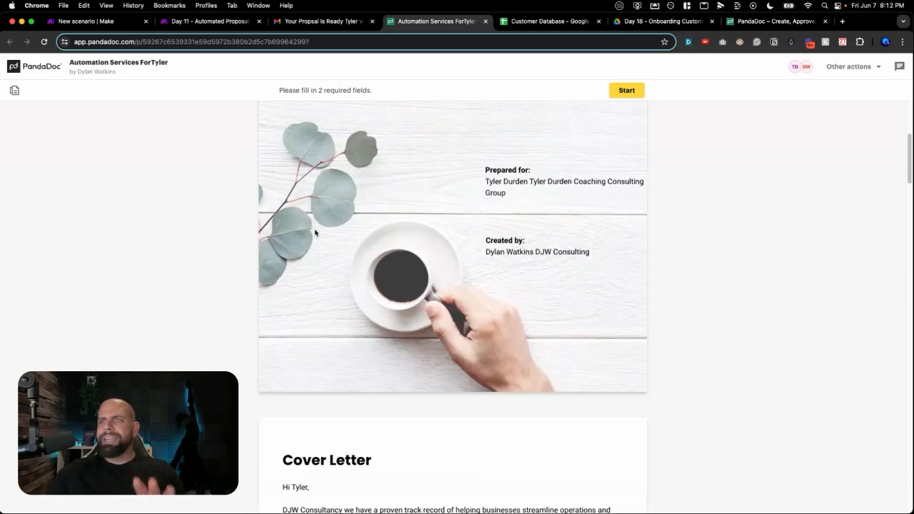
scroll(316, 233, down, 6)
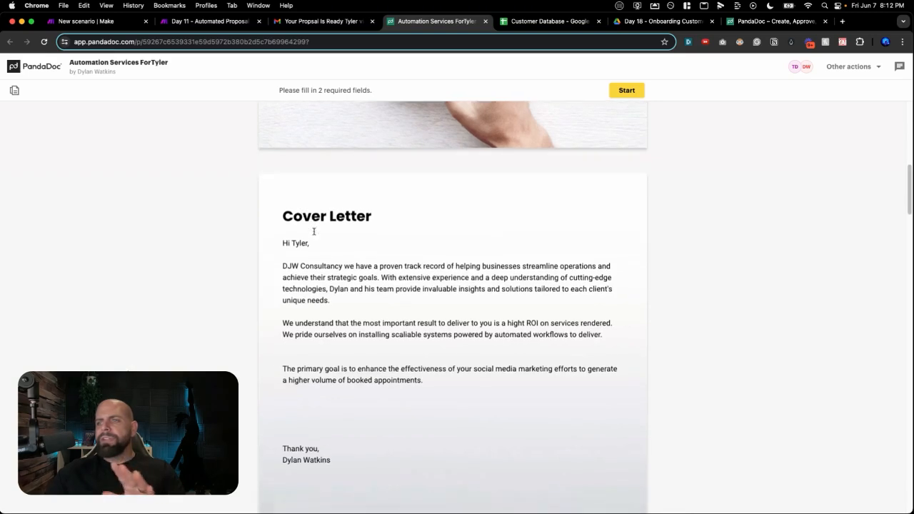
scroll(314, 232, down, 11)
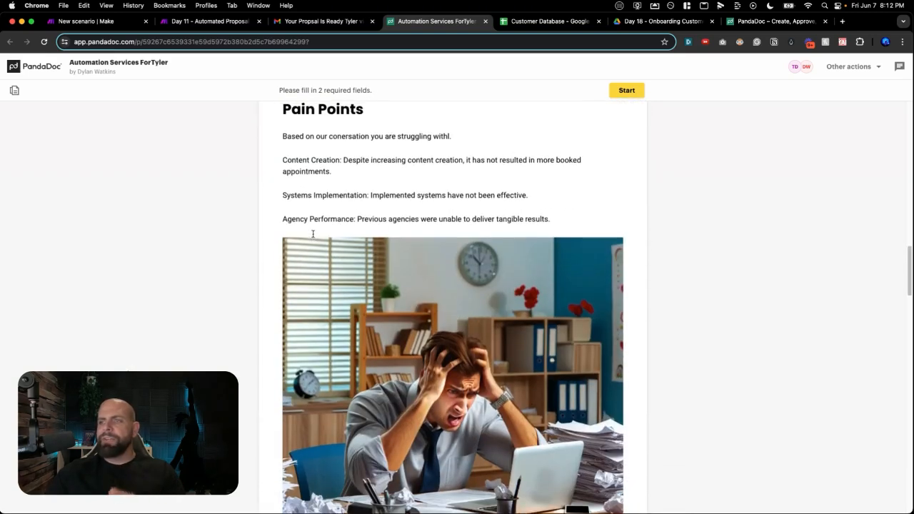
scroll(313, 234, down, 2)
scroll(313, 233, up, 4)
scroll(313, 233, down, 1)
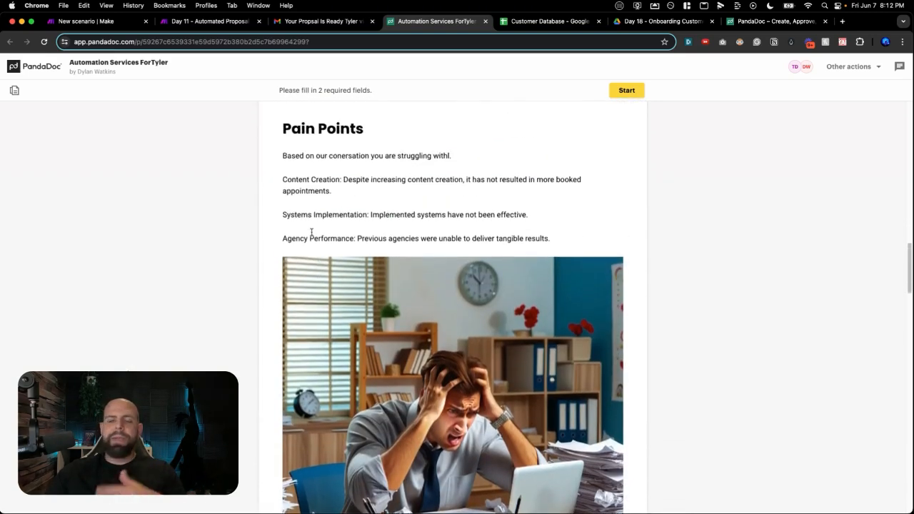
scroll(312, 233, down, 20)
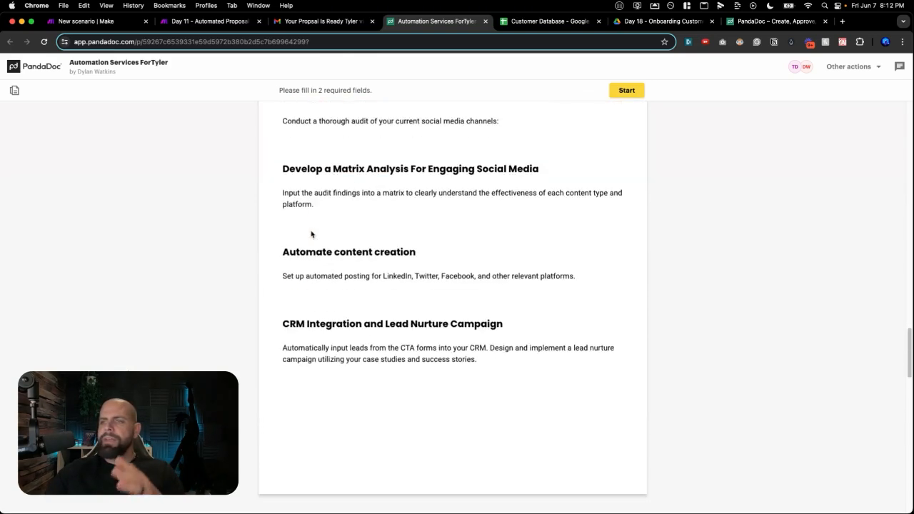
scroll(312, 234, down, 20)
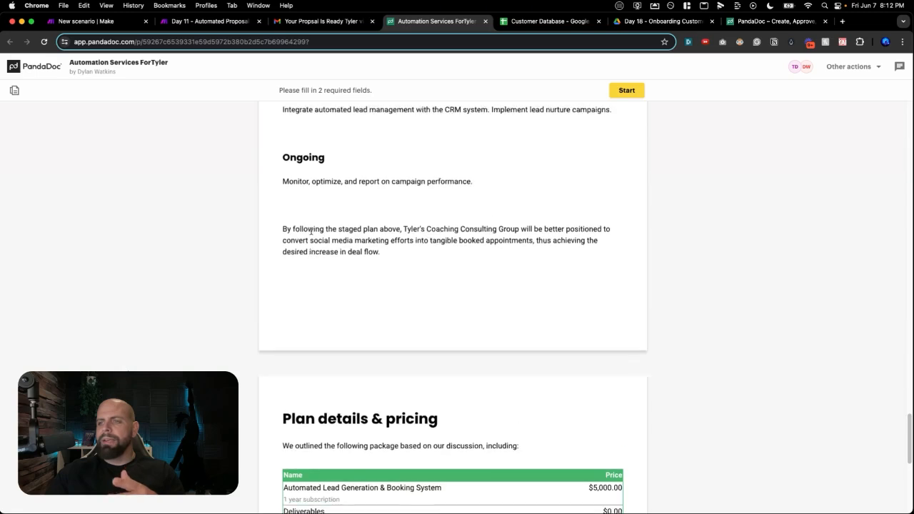
scroll(314, 236, down, 3)
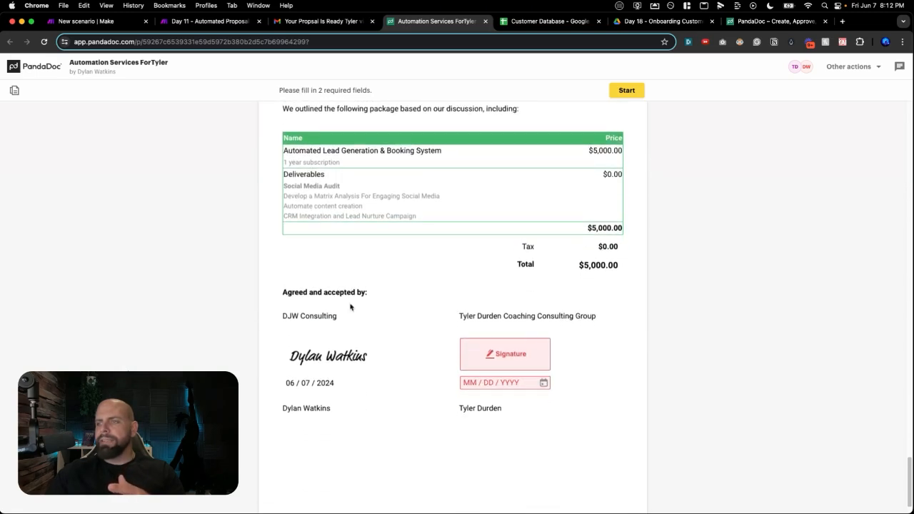
- Apply the client's typed signature to the proposal, then check the waiting Make scenario and return to the document
click(483, 357)
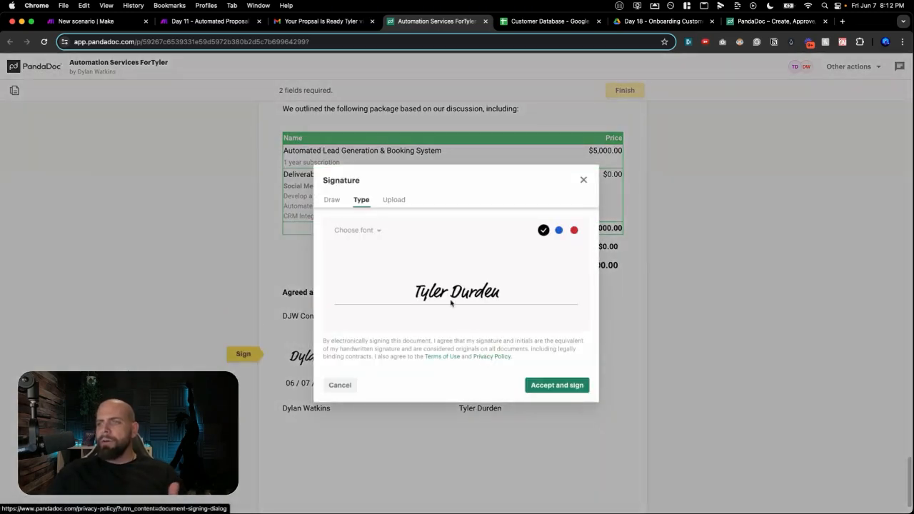
click(540, 386)
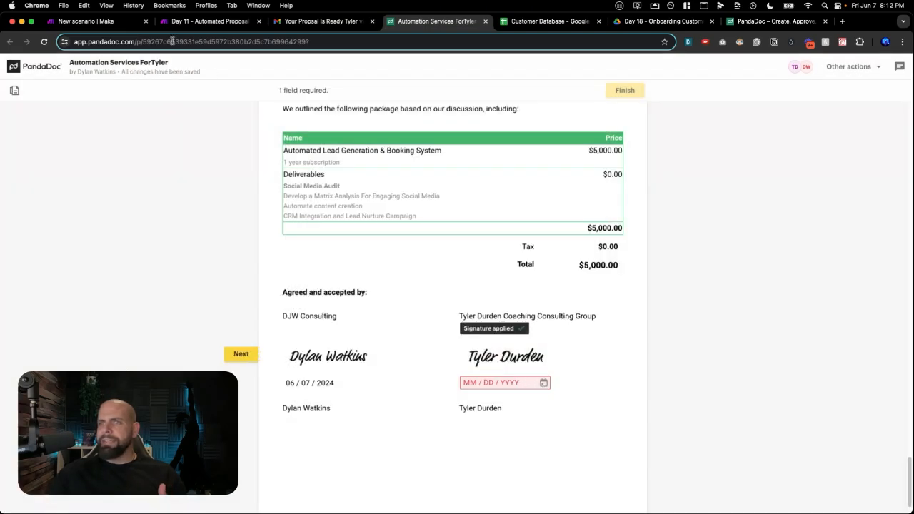
click(115, 21)
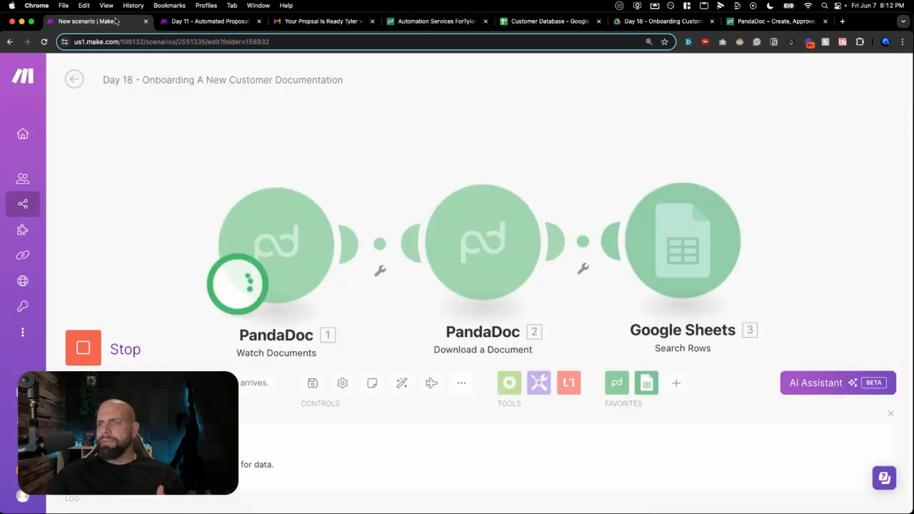
click(407, 22)
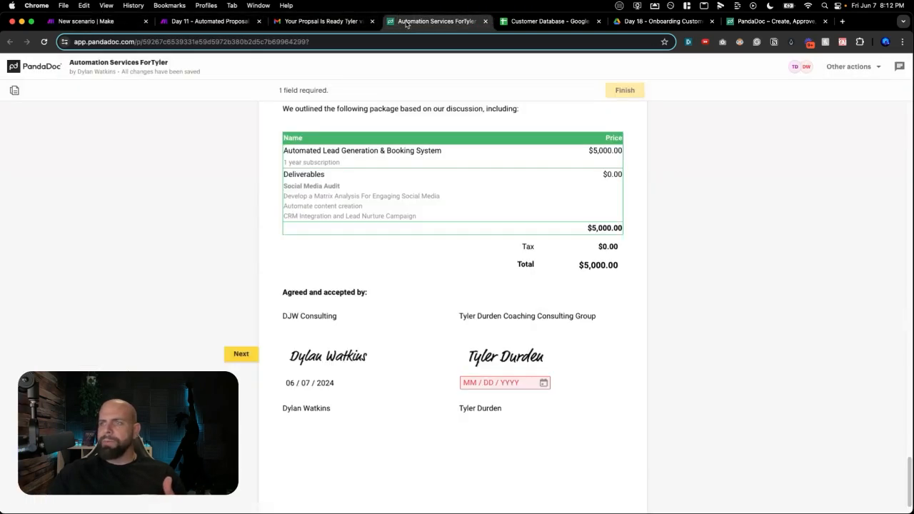
- Set the client's signing date to 06/07/2024 and finish the proposal document
click(504, 385)
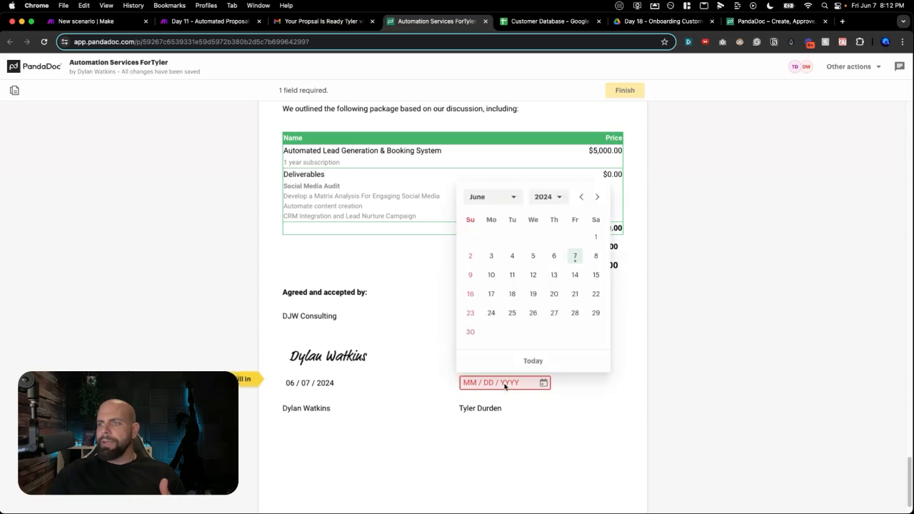
click(575, 258)
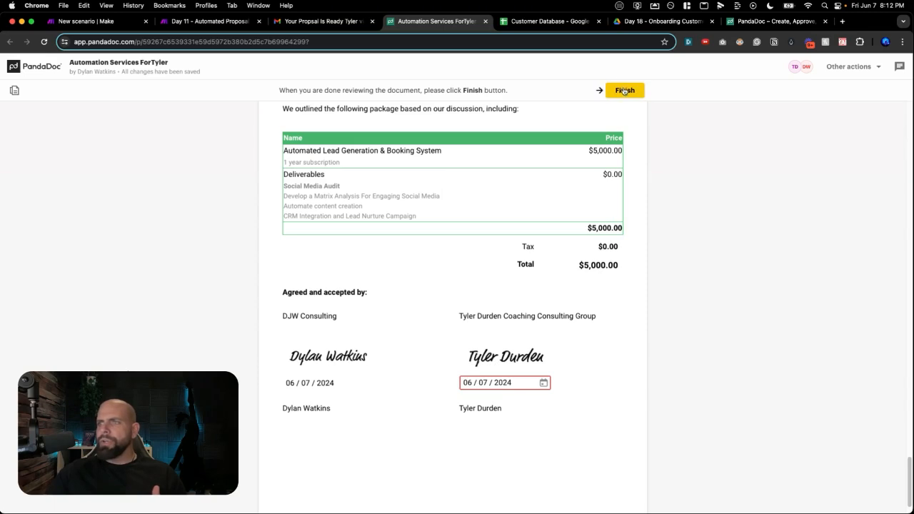
click(625, 91)
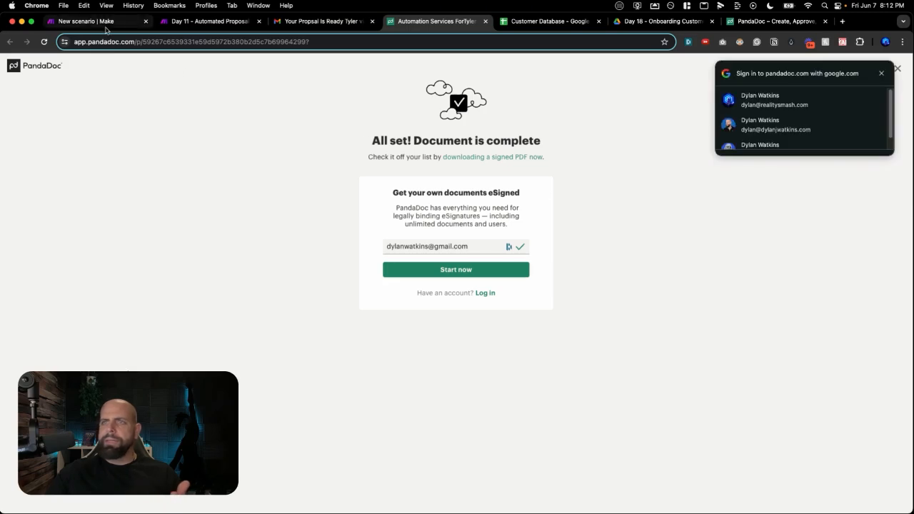
- Switch to the Make scenario and examine the Watch Documents output's first three tokens and the Download a Document output
click(96, 23)
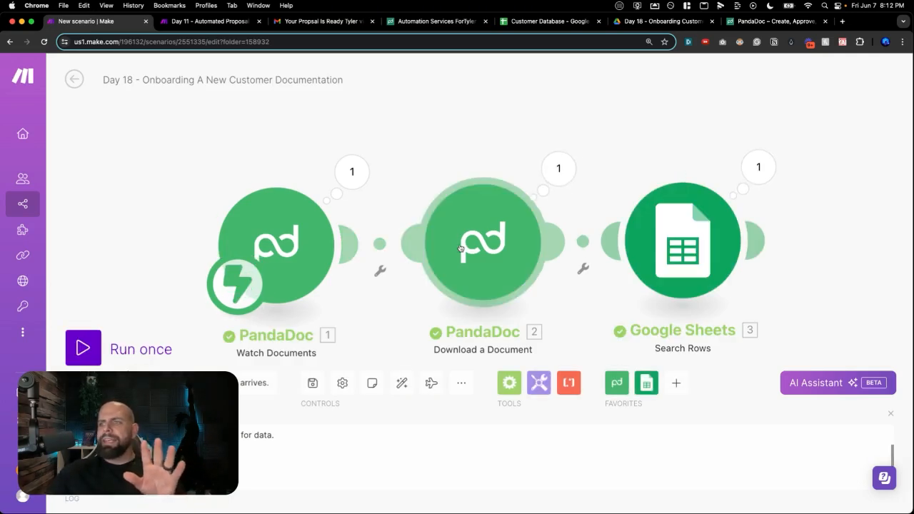
click(351, 172)
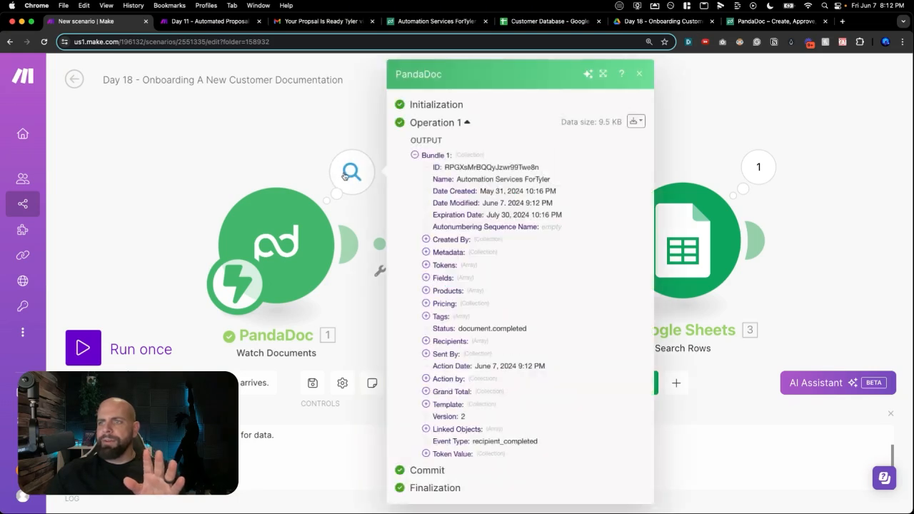
click(426, 265)
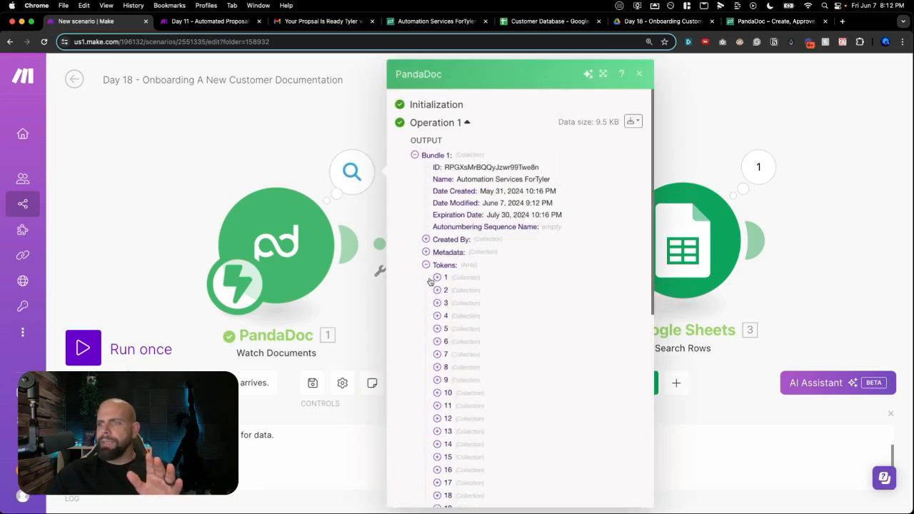
click(437, 277)
drag(455, 293, 613, 293)
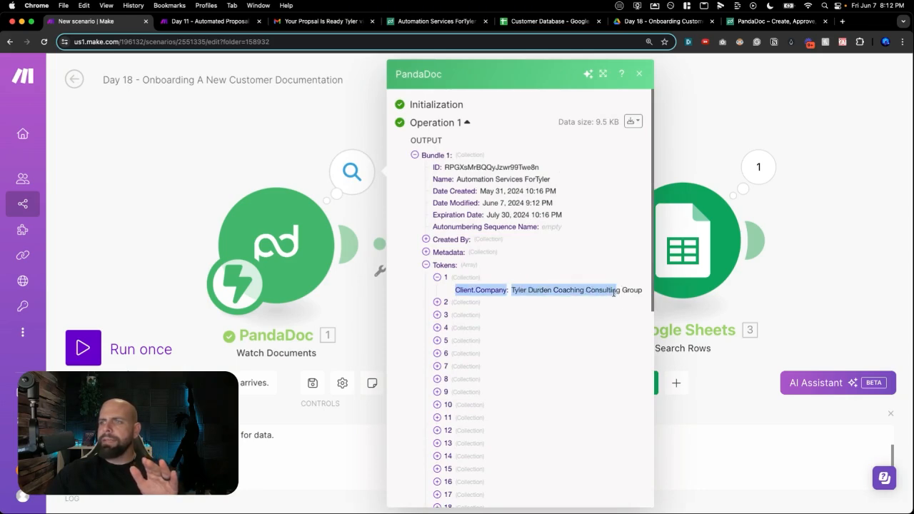
click(437, 302)
drag(455, 314, 507, 340)
click(437, 326)
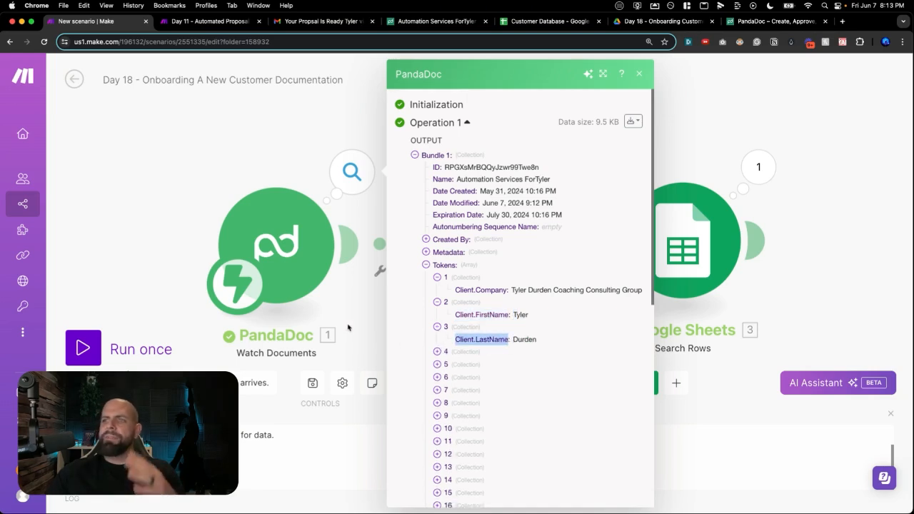
click(350, 323)
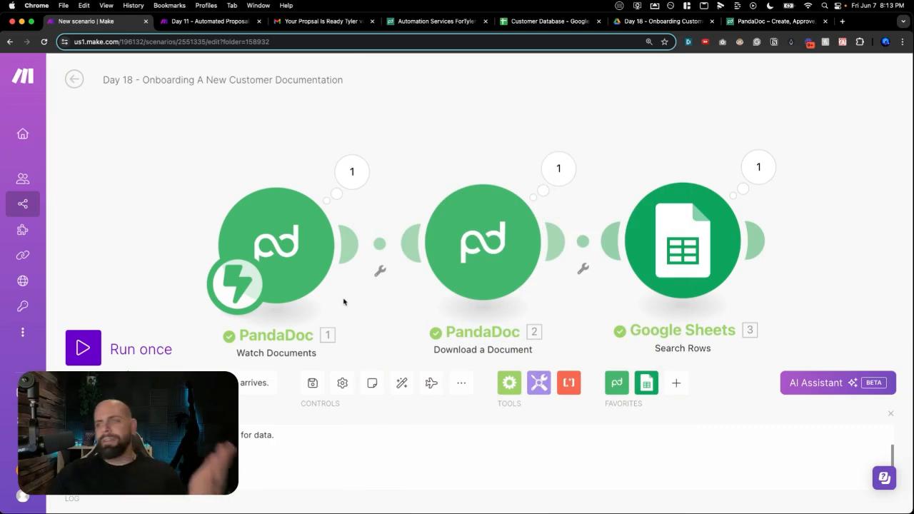
click(557, 170)
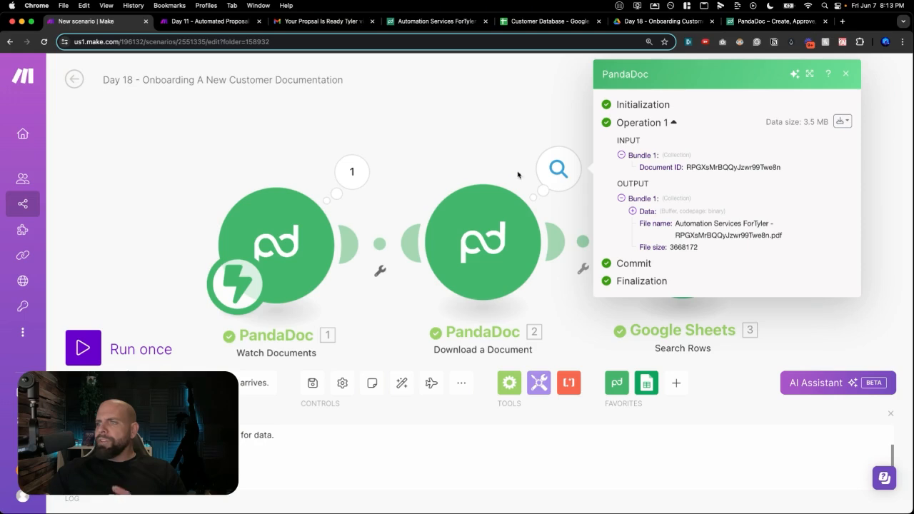
click(475, 169)
- Set the Google Sheets Search Rows filter so Company (A) equals the PandaDoc Token Value Client.Company, and save the module
drag(478, 171, 419, 145)
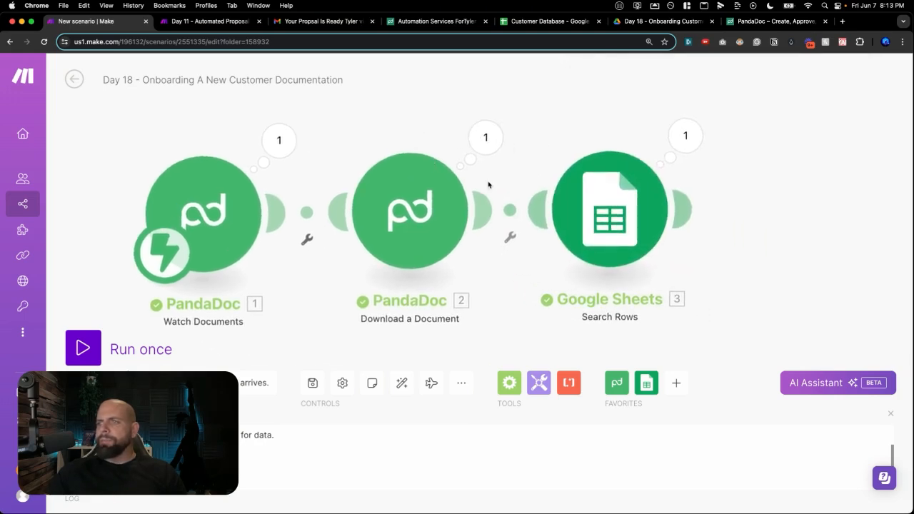
click(584, 216)
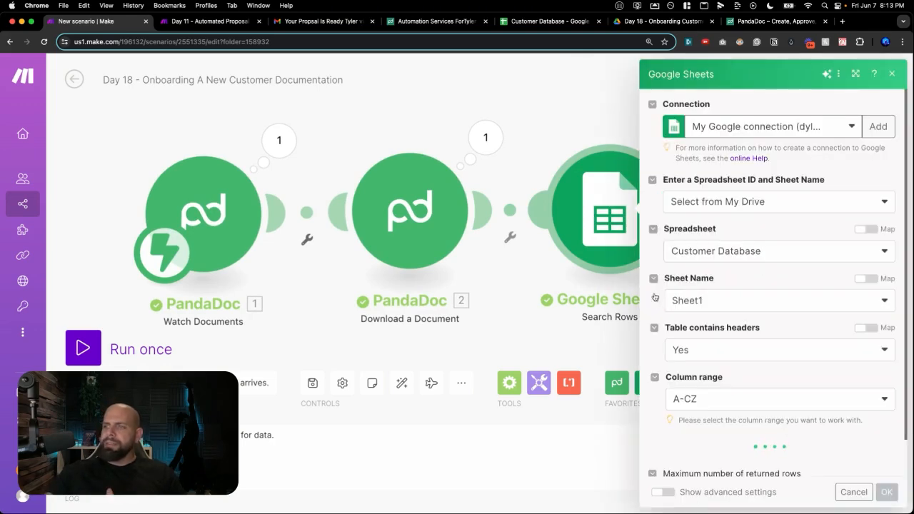
scroll(679, 325, down, 4)
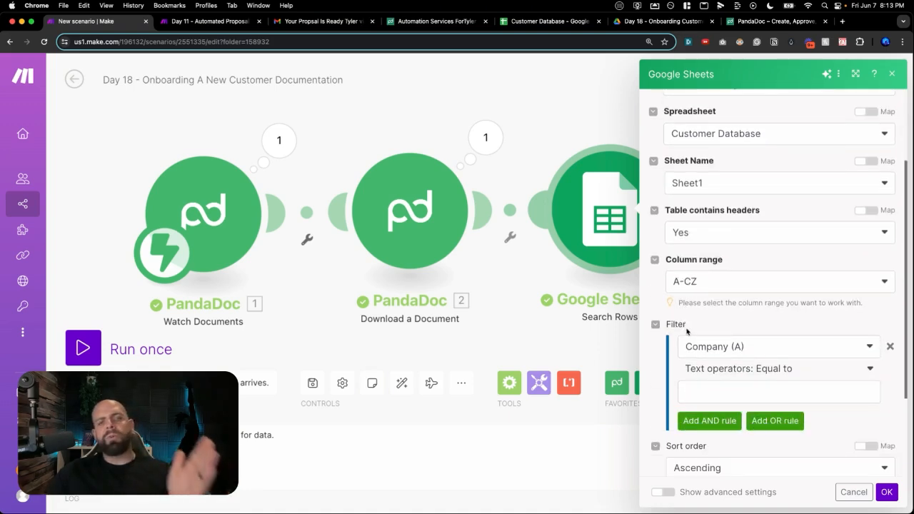
click(722, 393)
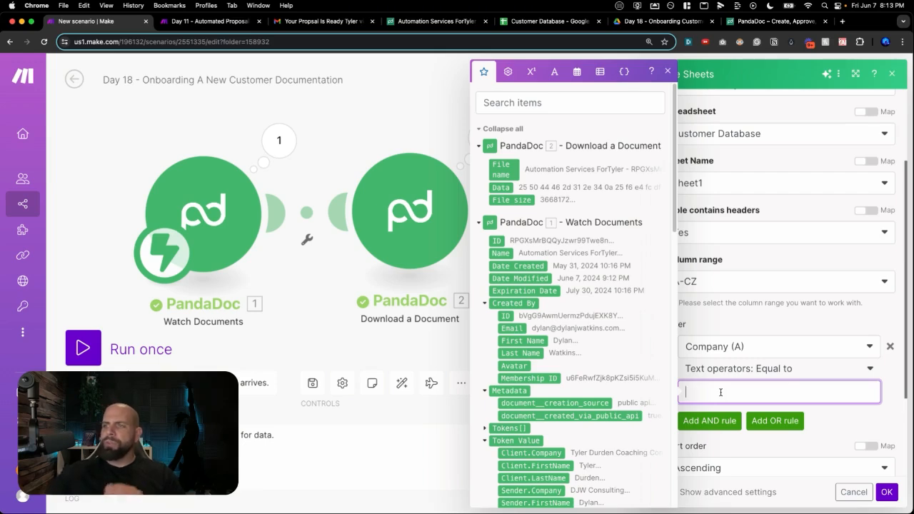
scroll(550, 335, down, 5)
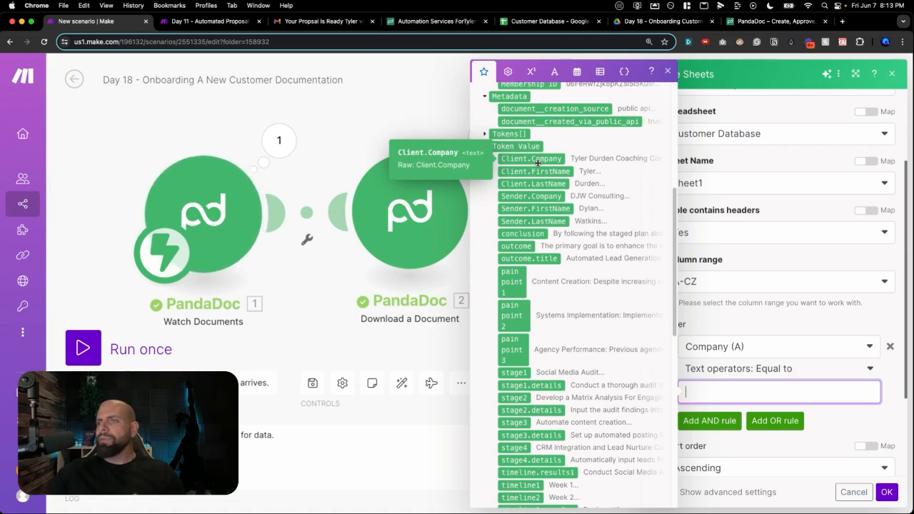
click(538, 160)
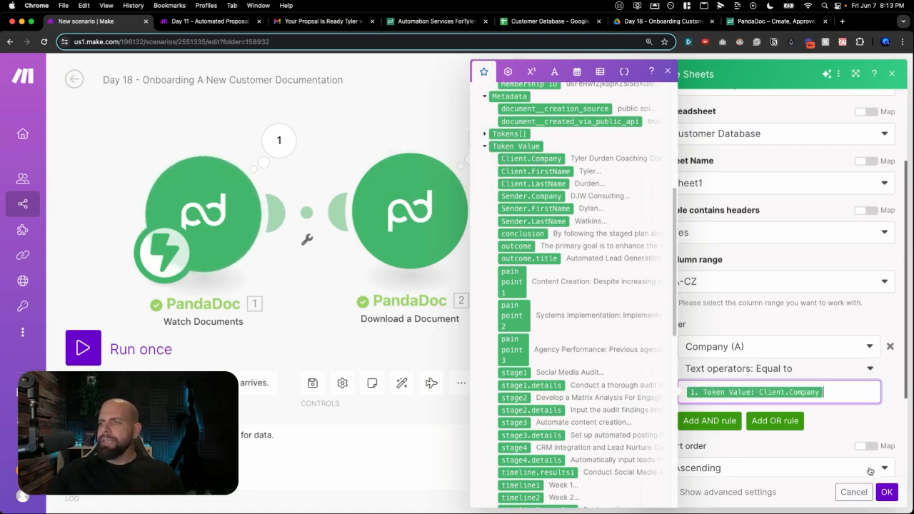
click(887, 493)
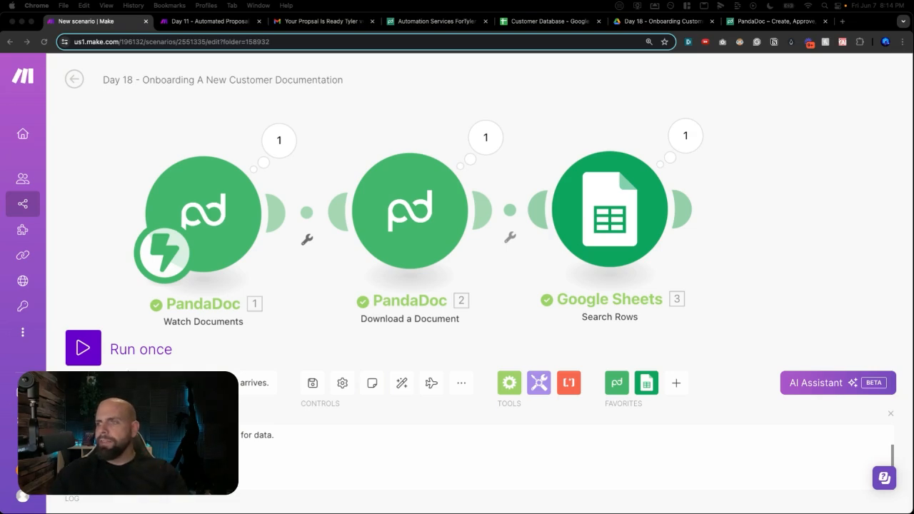
- Add a Flow Control Router after the Google Sheets Search Rows module
scroll(702, 162, down, 2)
drag(707, 182, 631, 179)
drag(780, 187, 647, 193)
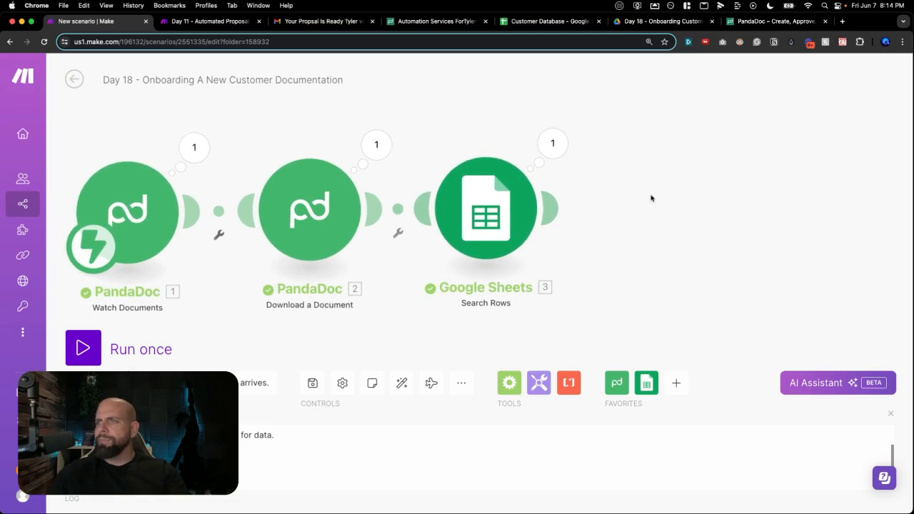
double_click(659, 198)
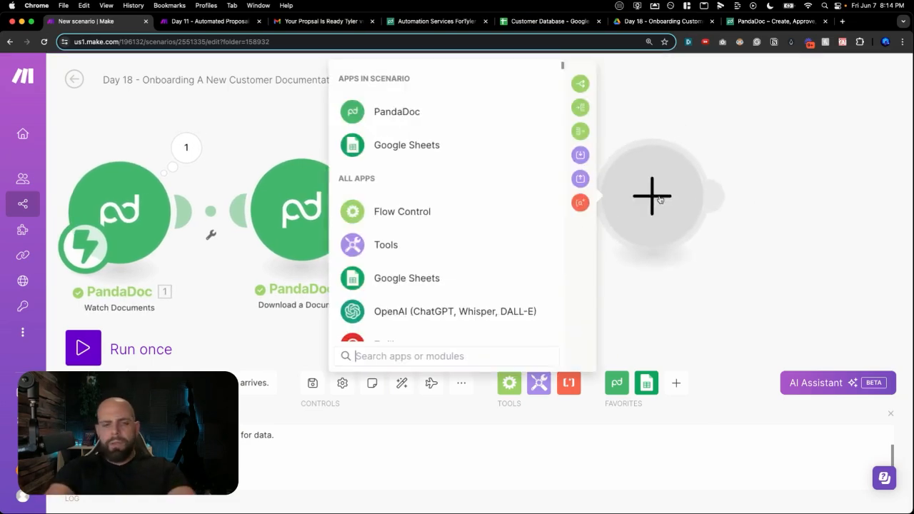
text(router)
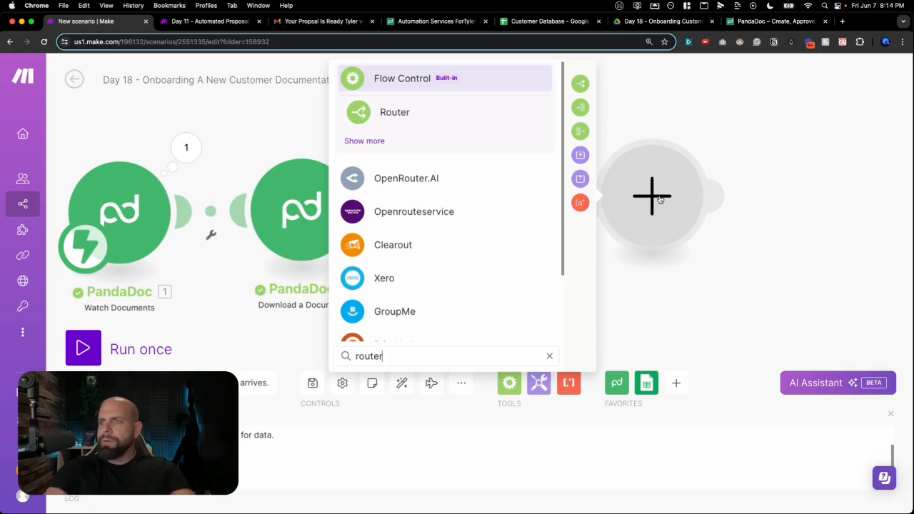
click(389, 113)
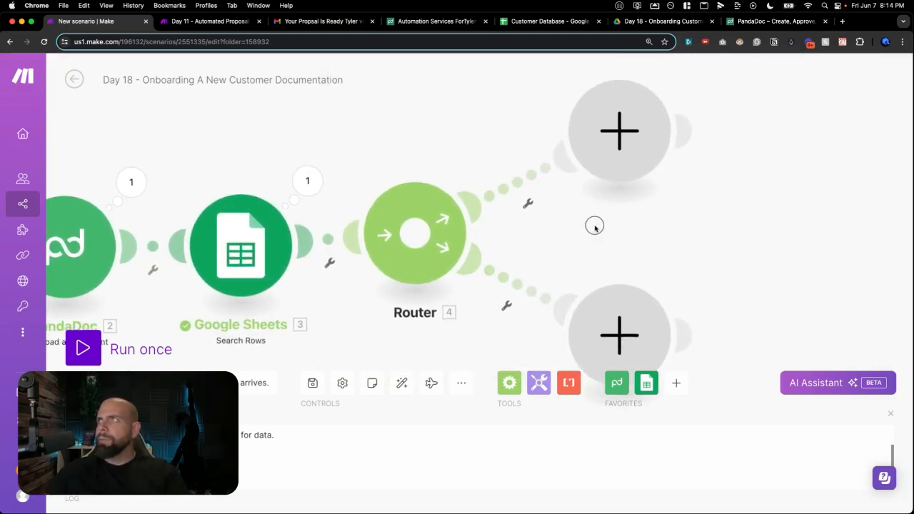
- Add a Google Drive Create a Folder module to the Router's upper branch
drag(584, 236, 505, 211)
scroll(547, 227, down, 2)
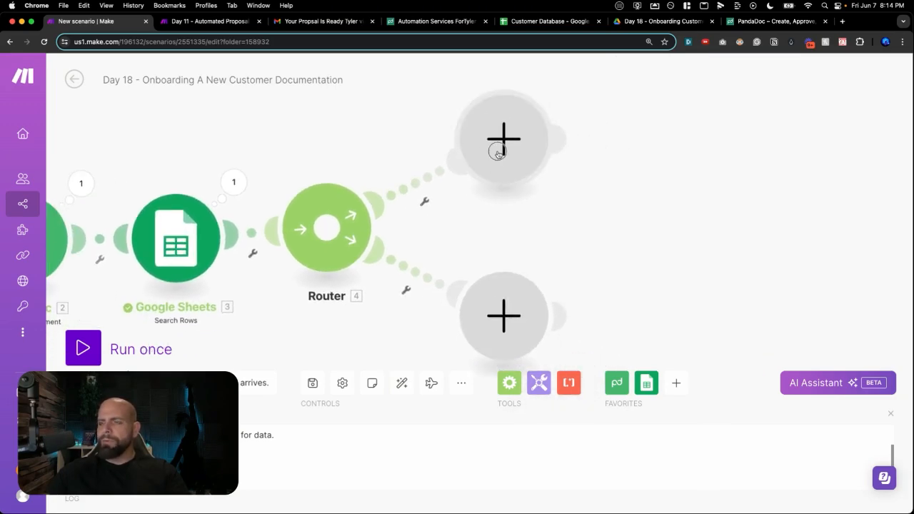
click(498, 154)
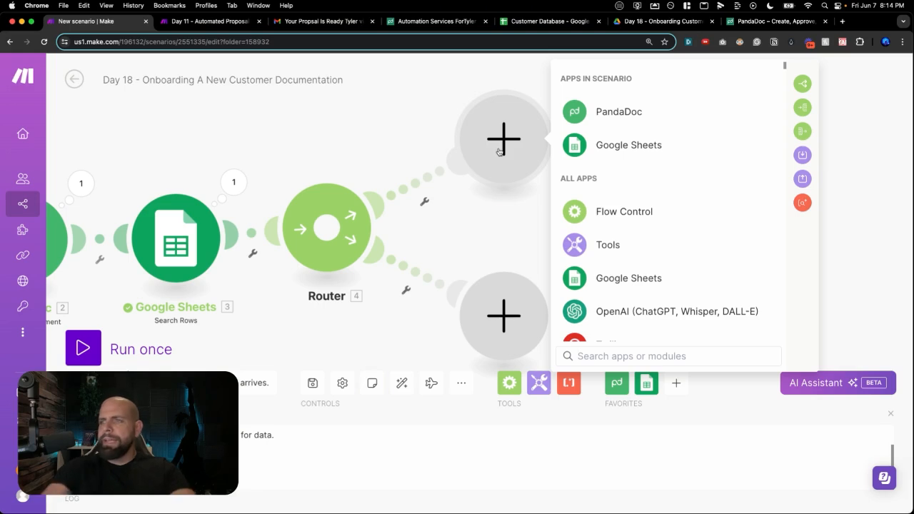
text(d)
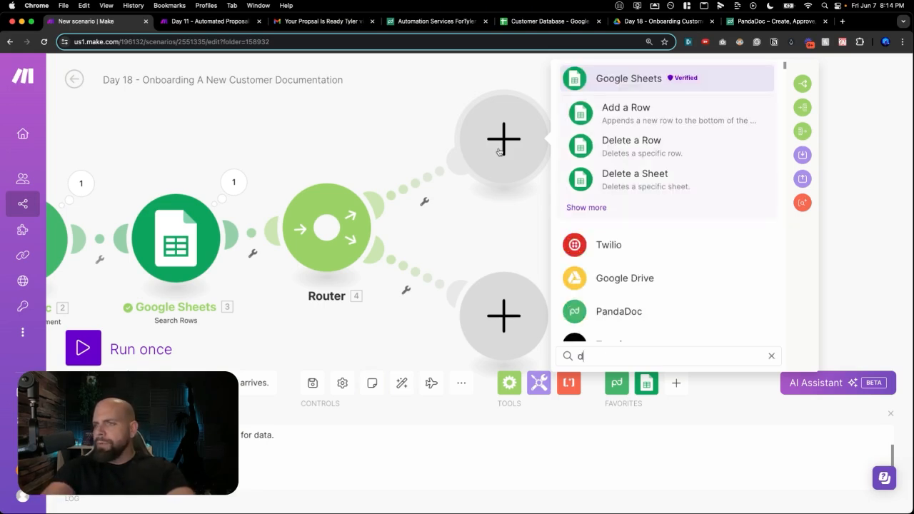
text(rive)
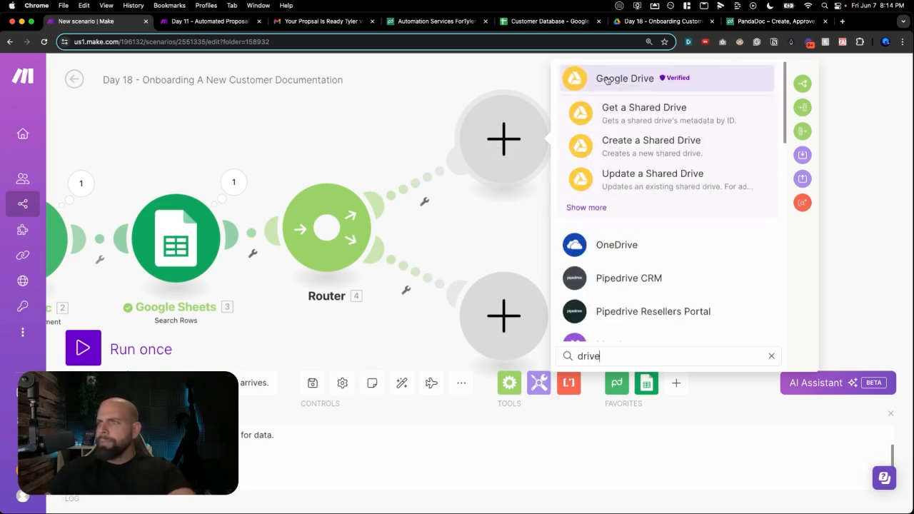
click(607, 80)
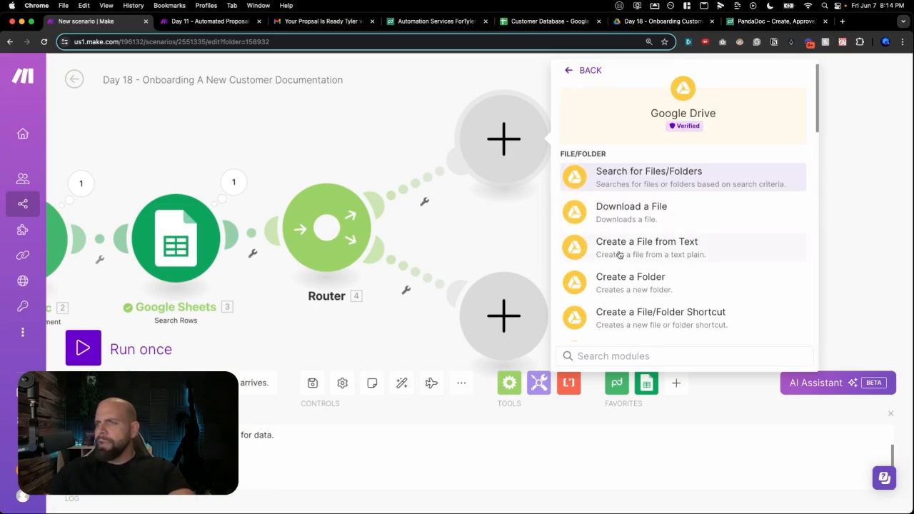
click(618, 287)
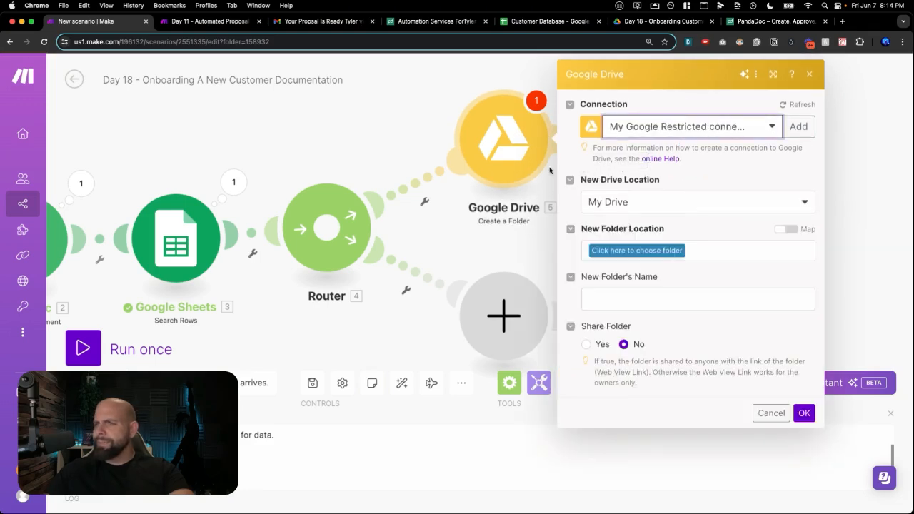
- Set the new folder's location to AI Agent Challenge / Day 18 - Onboarding Customers, checking the path in Google Drive
click(643, 250)
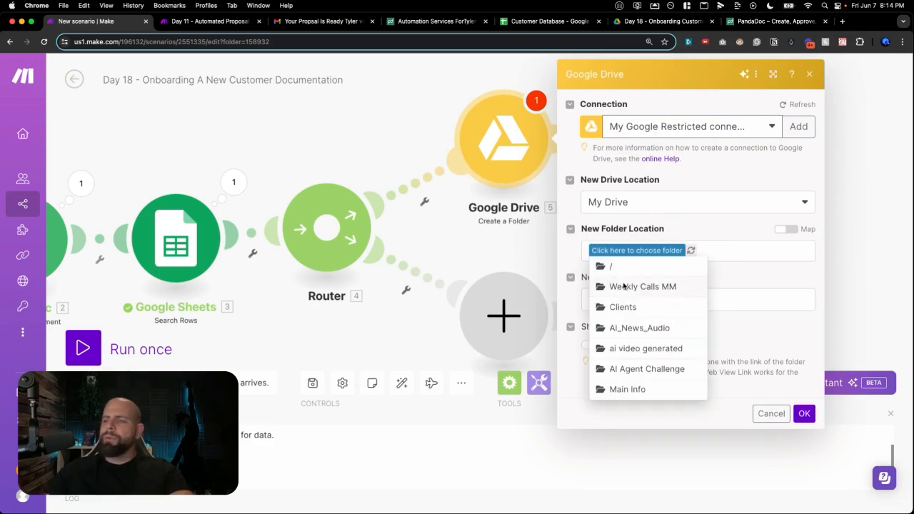
click(617, 369)
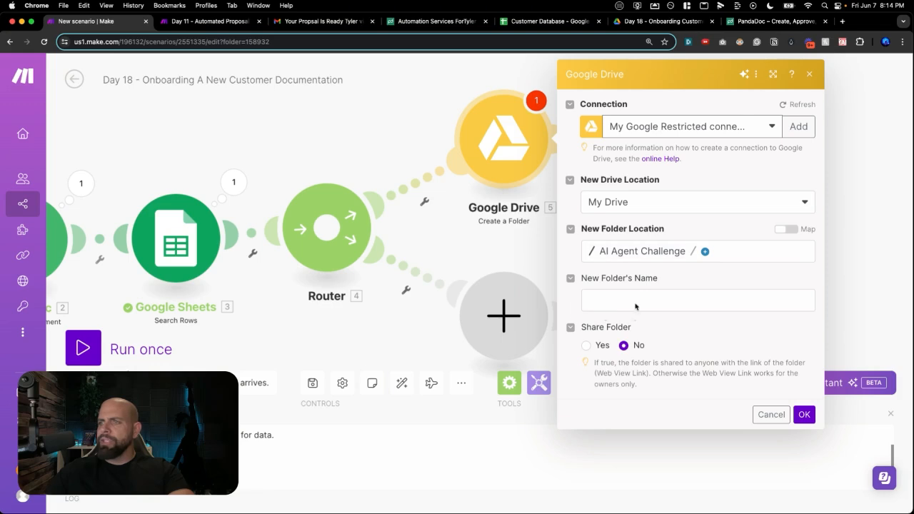
click(707, 252)
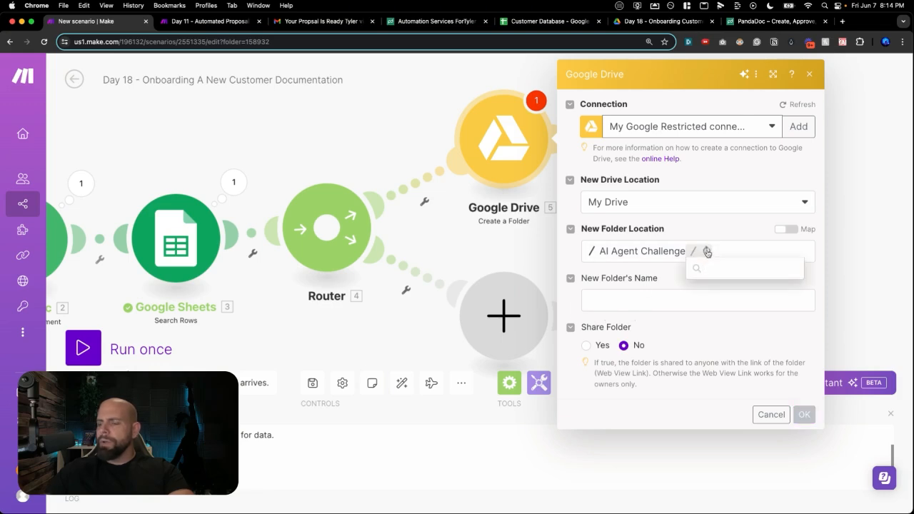
click(718, 293)
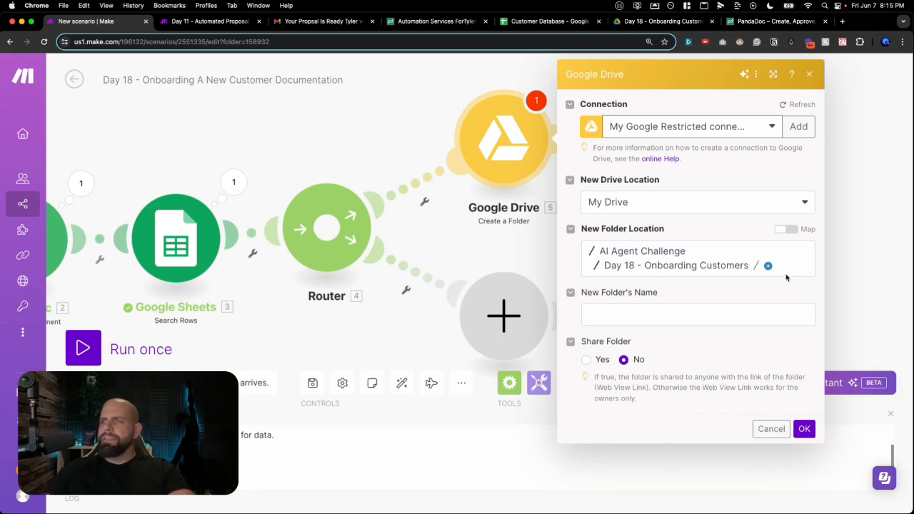
click(623, 22)
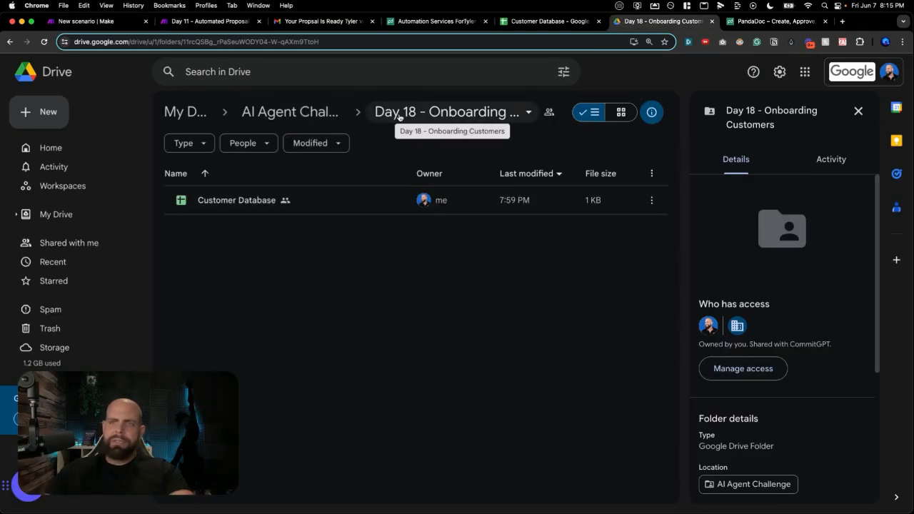
click(89, 22)
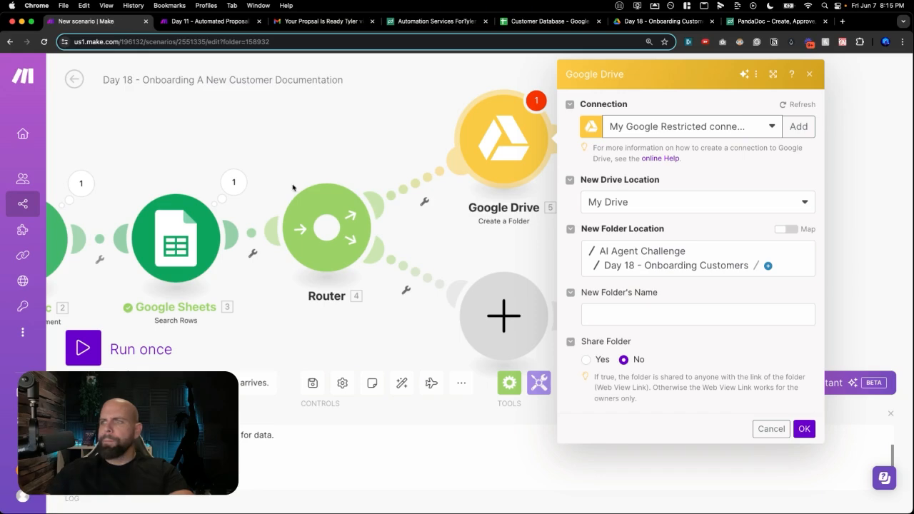
- Name the new folder with the PandaDoc Token Value Client.Company
drag(510, 246, 488, 263)
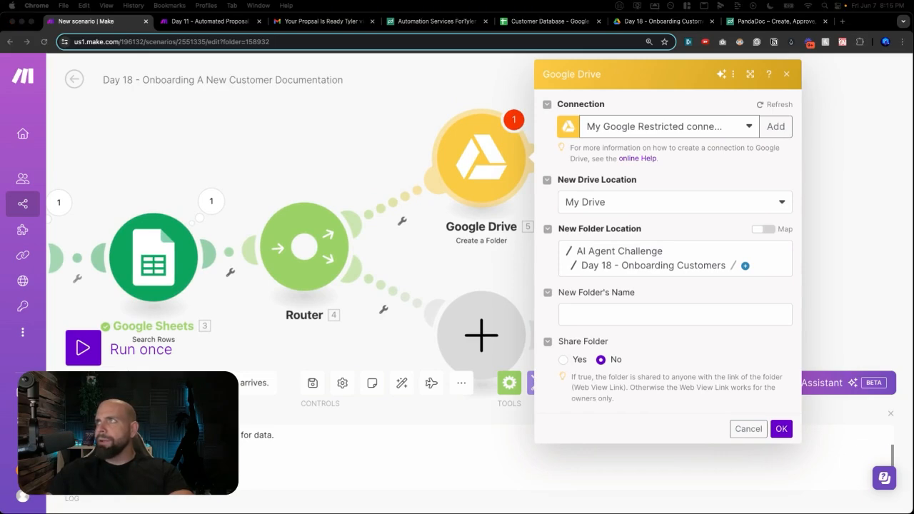
click(581, 315)
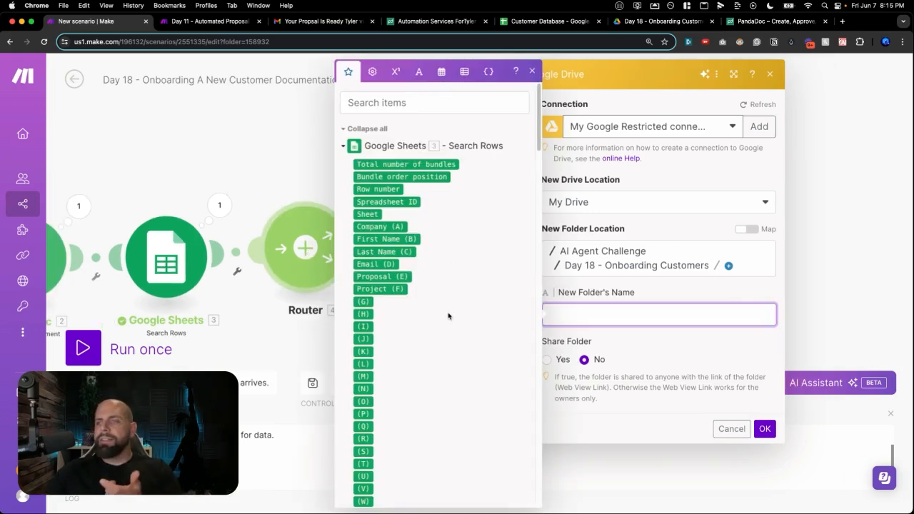
scroll(407, 302, down, 20)
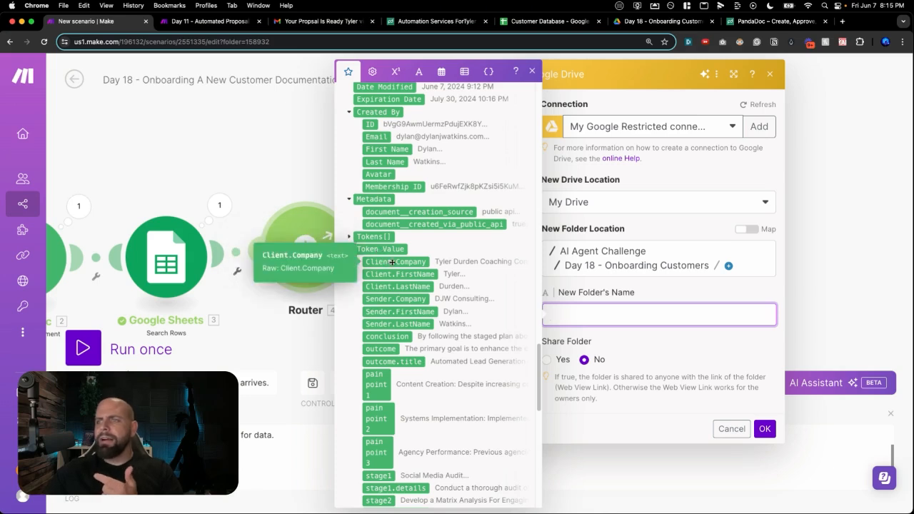
click(389, 262)
click(623, 343)
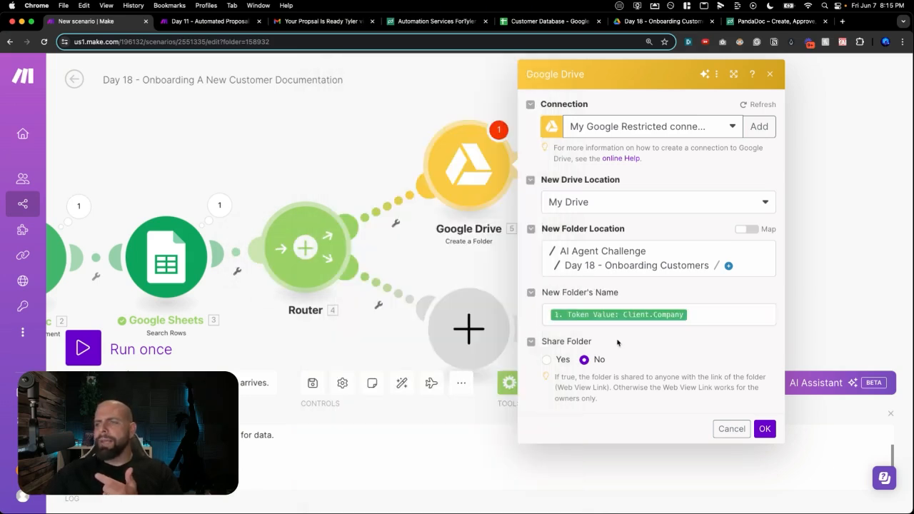
- Turn on sharing for the new folder with role Reader and type Anyone, and save the Create a Folder module
click(548, 360)
scroll(565, 366, down, 2)
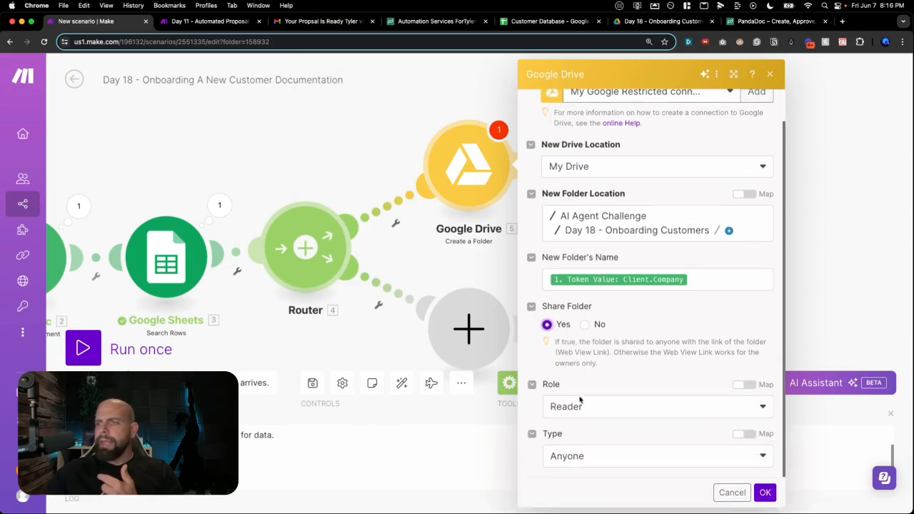
click(581, 408)
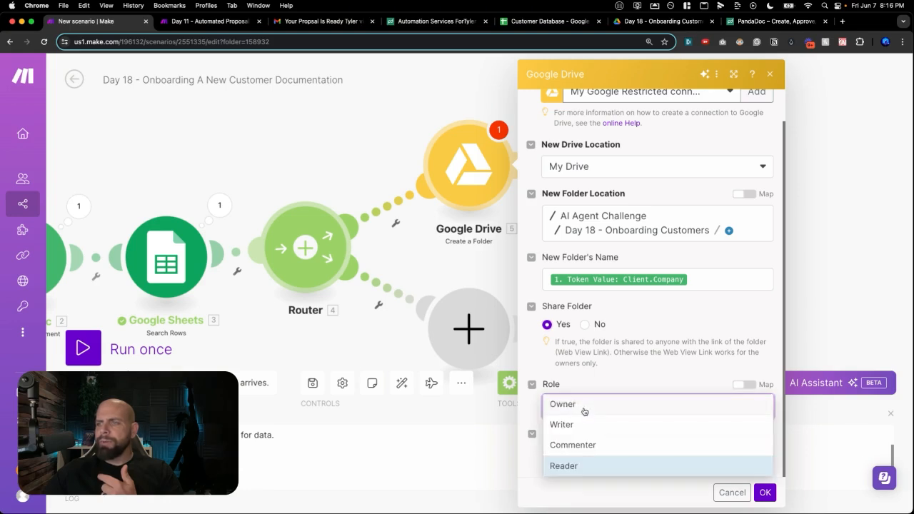
click(627, 385)
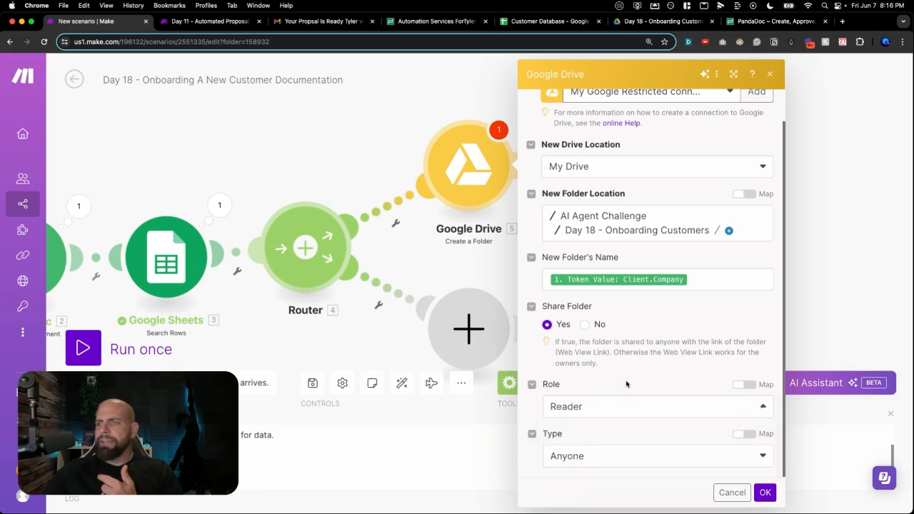
click(592, 455)
click(588, 458)
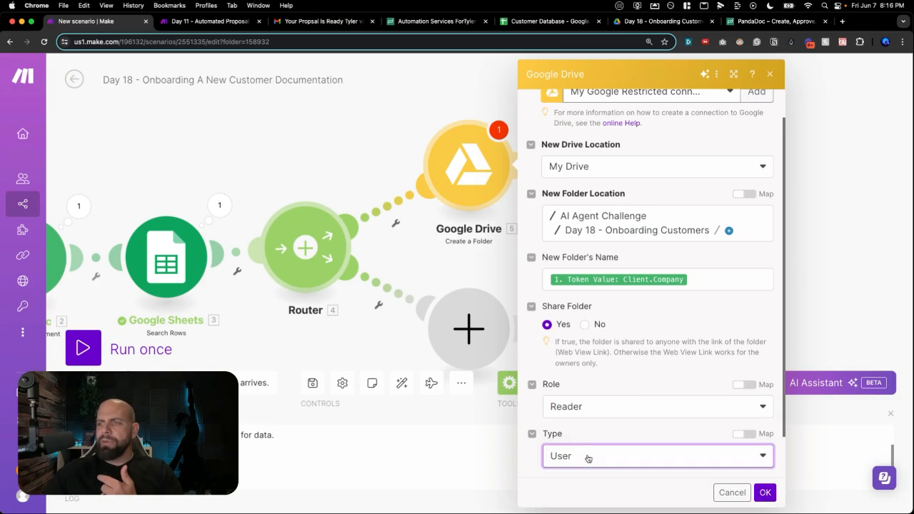
scroll(592, 431, down, 2)
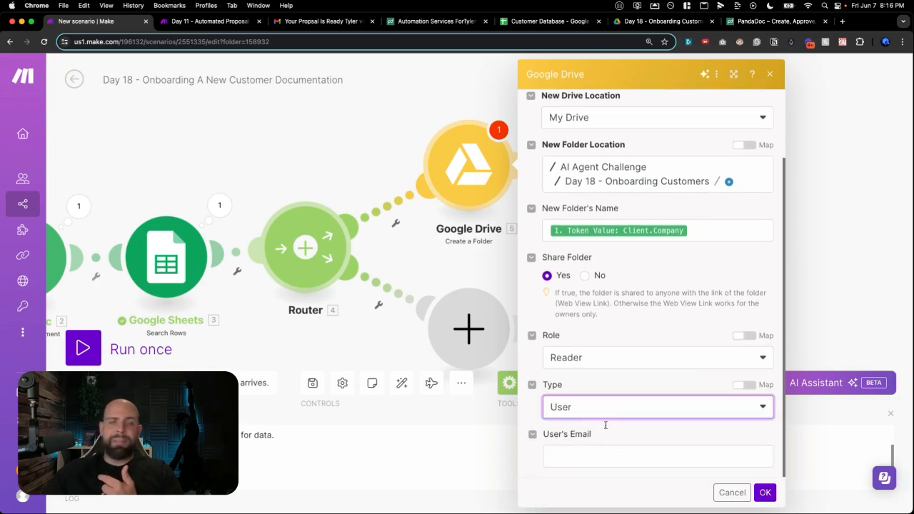
click(593, 407)
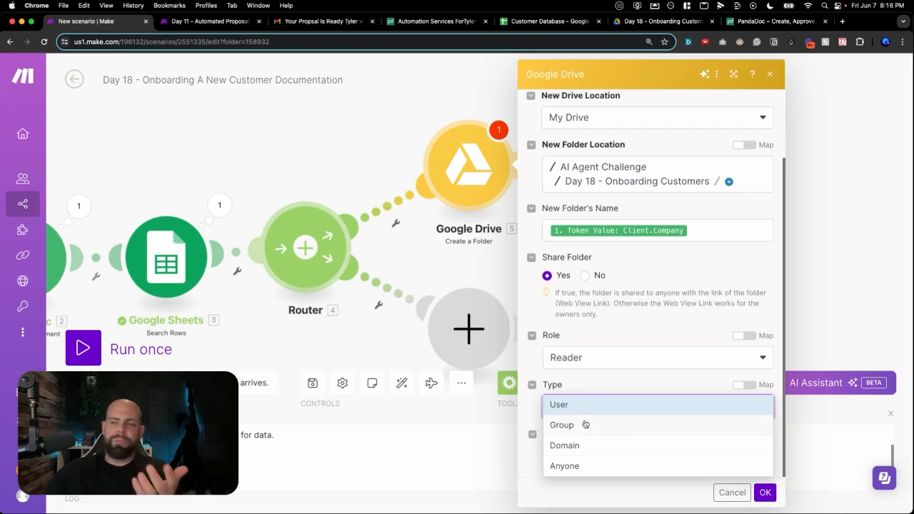
click(574, 466)
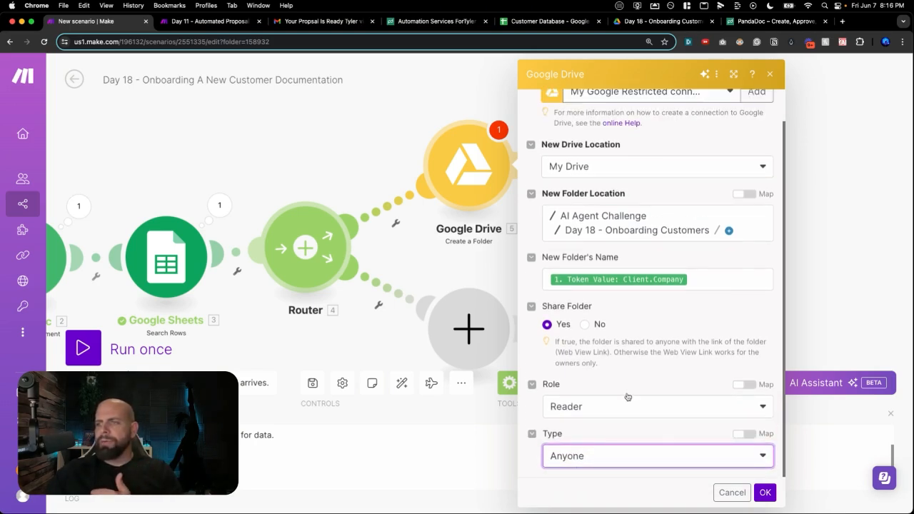
click(762, 494)
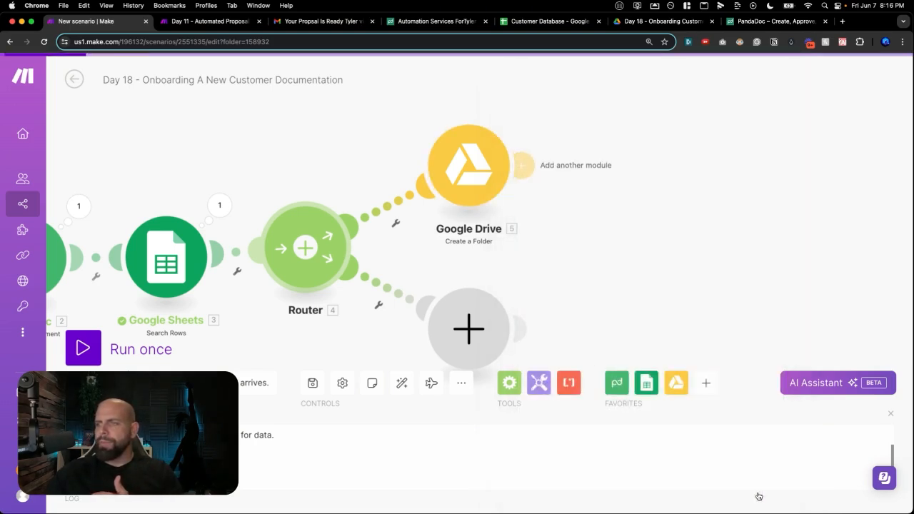
- Add a Google Drive Upload a File module after the Create a Folder module
drag(625, 310, 570, 275)
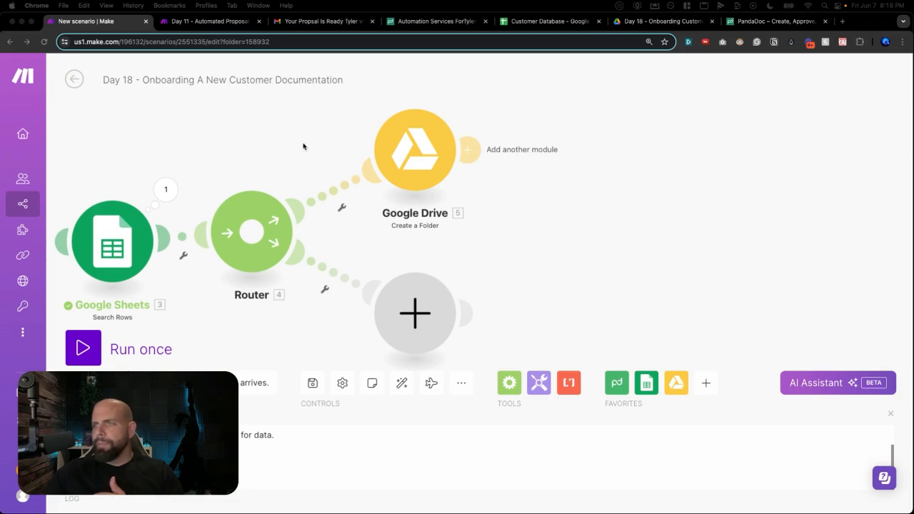
click(582, 140)
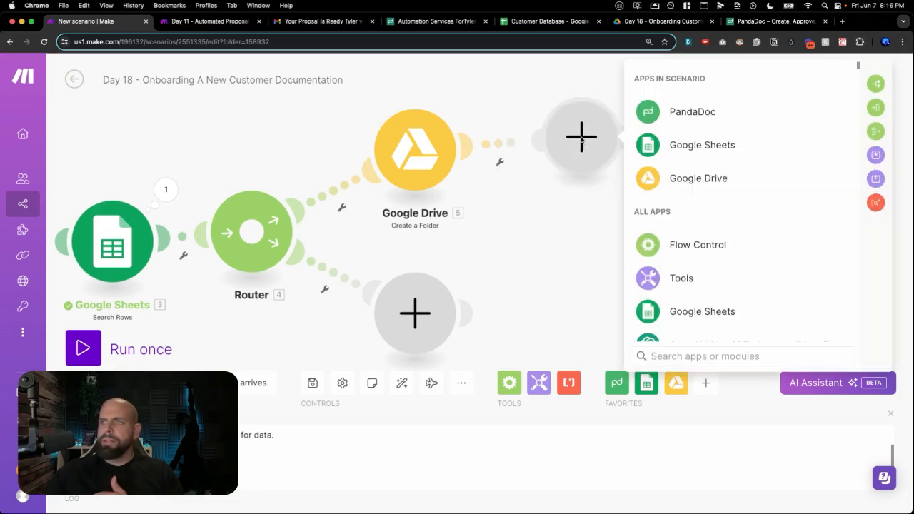
click(657, 182)
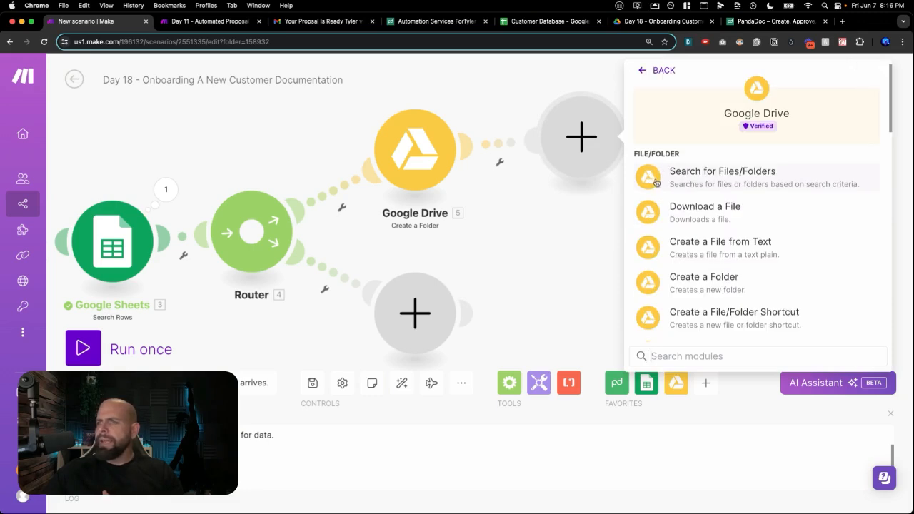
scroll(679, 231, down, 2)
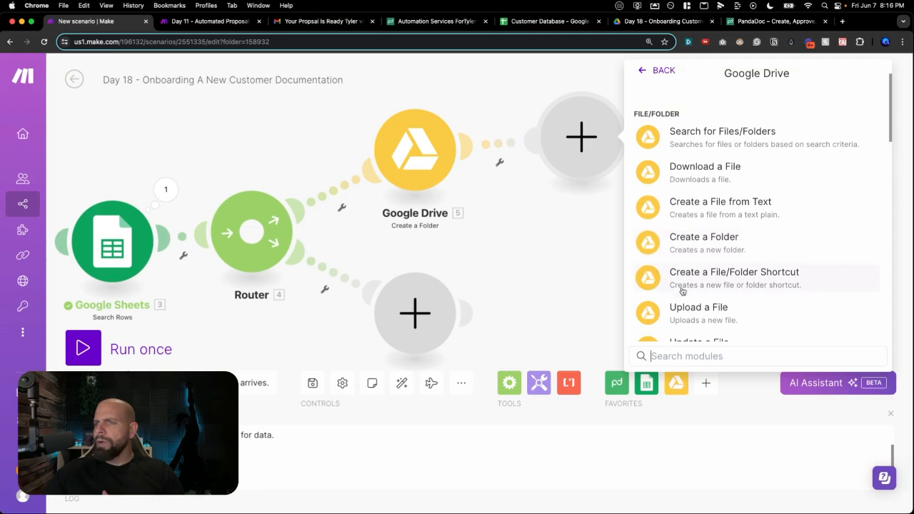
click(680, 311)
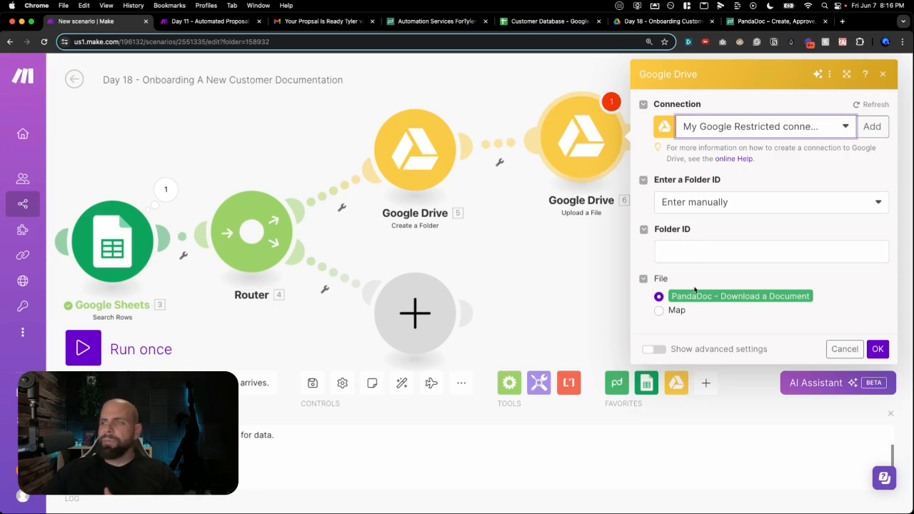
- Map the upload's Folder ID to the Folder ID from Create a Folder, save the Upload a File module and reopen its settings
click(700, 249)
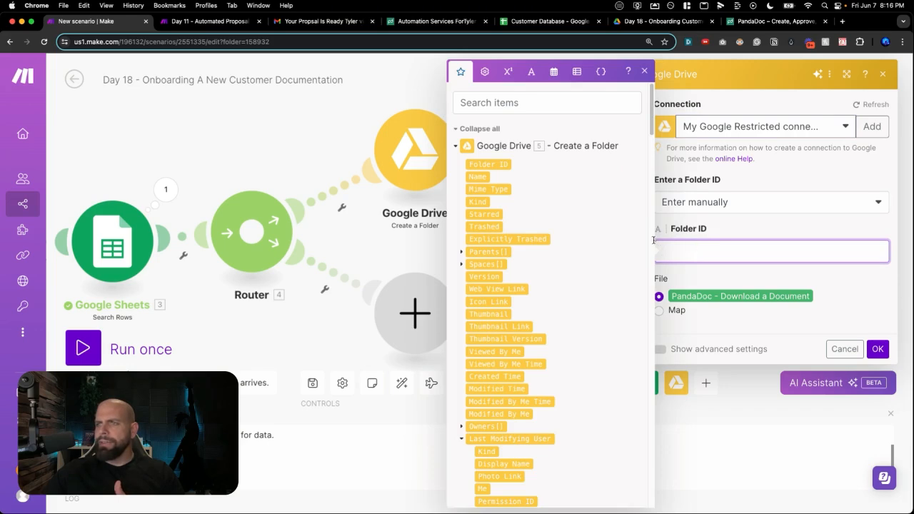
scroll(511, 204, down, 10)
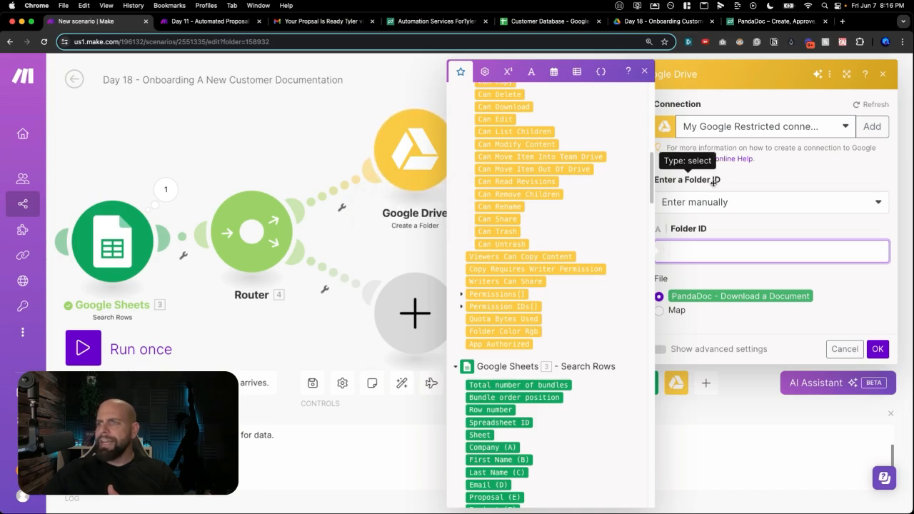
scroll(561, 211, up, 10)
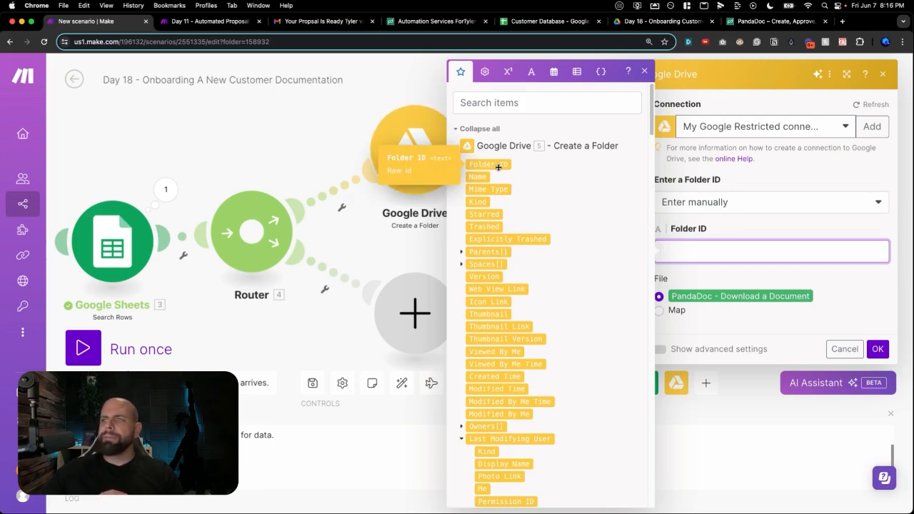
click(499, 165)
click(704, 273)
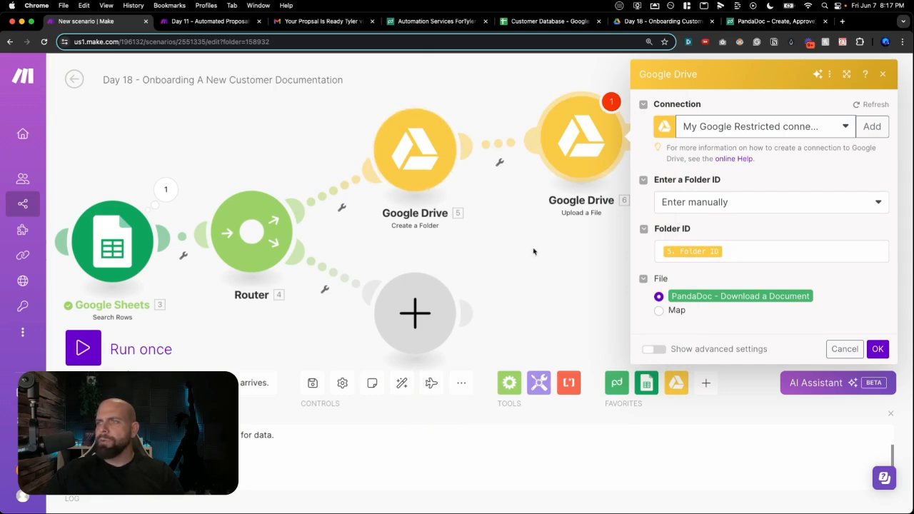
click(877, 350)
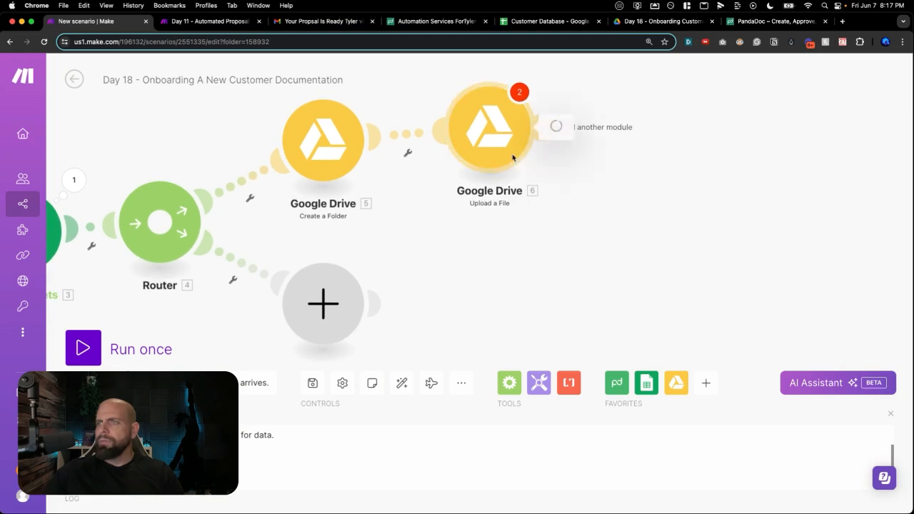
click(500, 147)
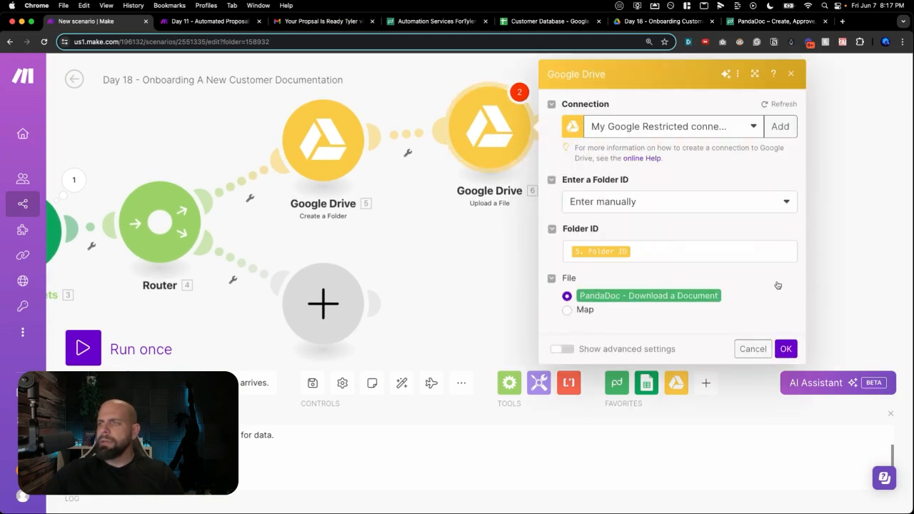
- Save the Upload a File module and add a Google Drive Get a Share Link module after it
click(784, 351)
drag(723, 257, 628, 269)
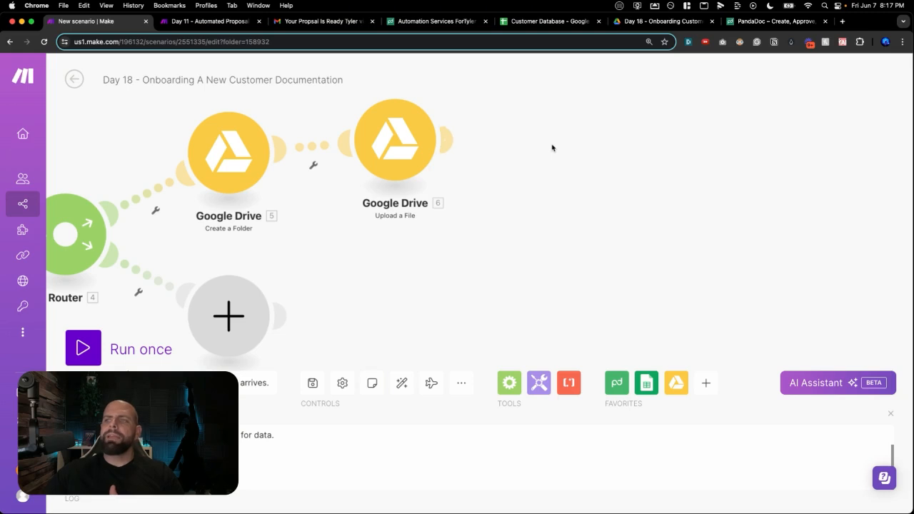
click(548, 147)
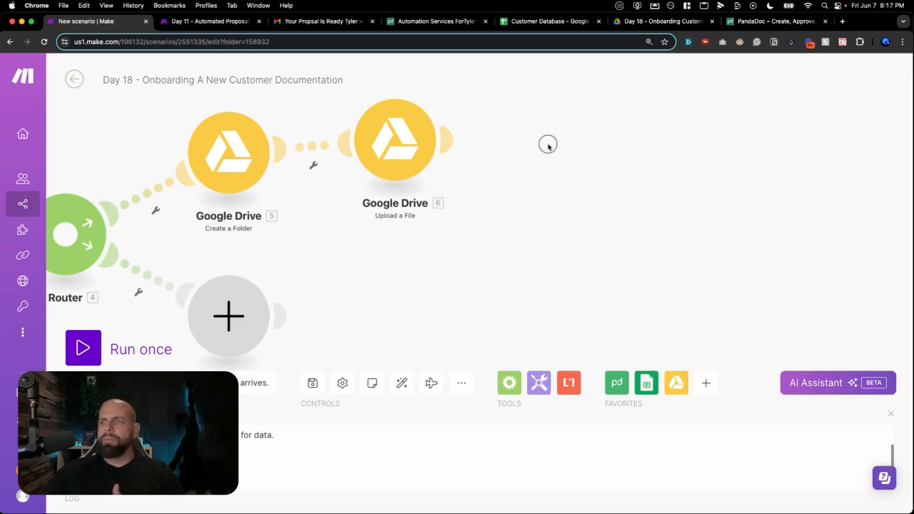
click(624, 184)
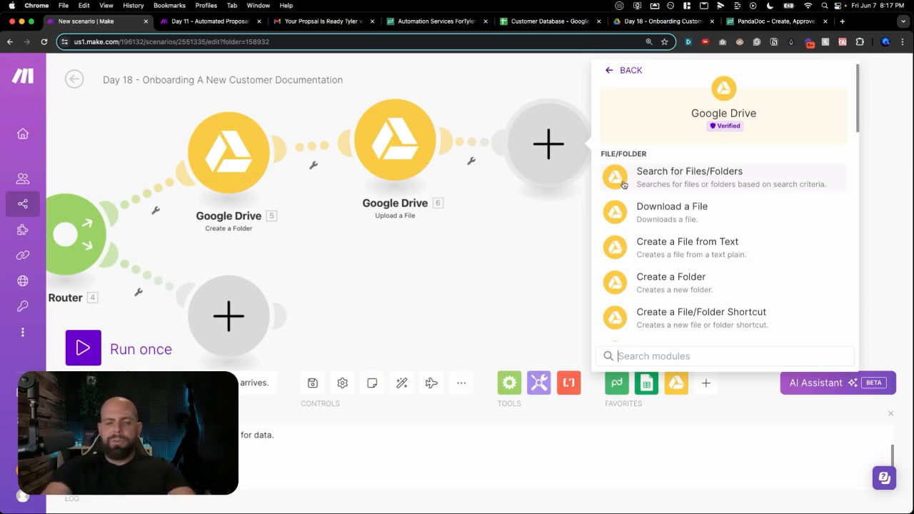
text(share)
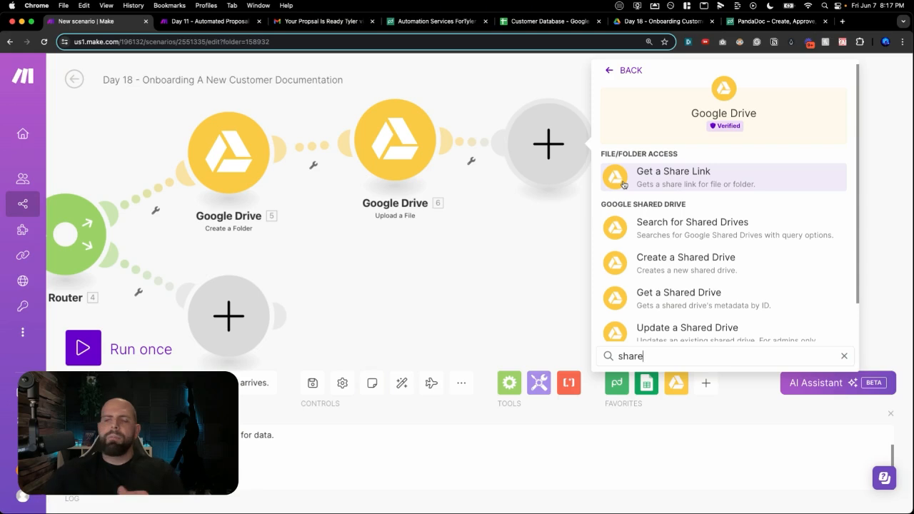
click(643, 184)
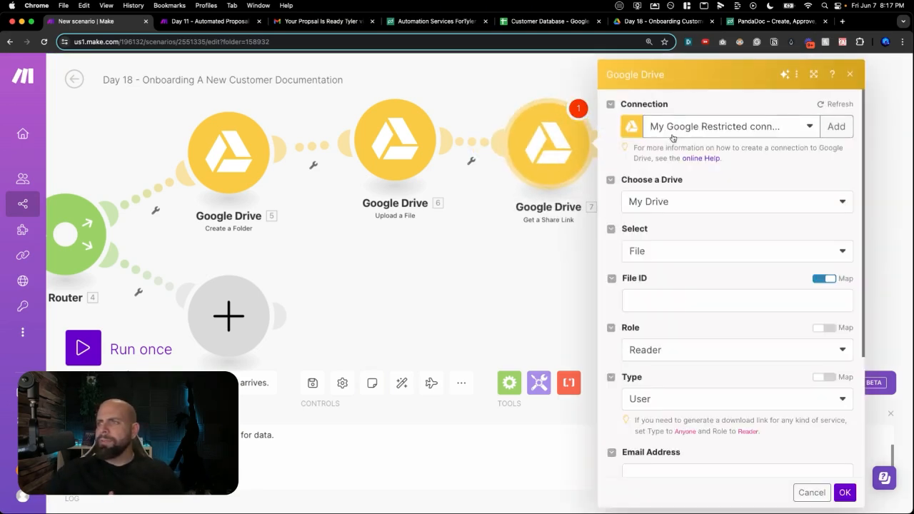
- Map the share link's File ID to the File ID from Upload a File, set Type to Anyone and save the module
click(656, 294)
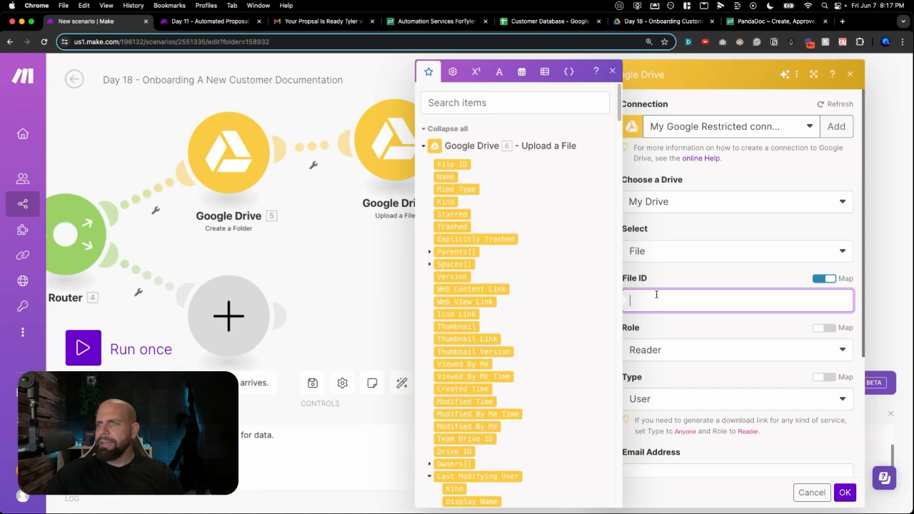
click(458, 166)
scroll(679, 325, down, 4)
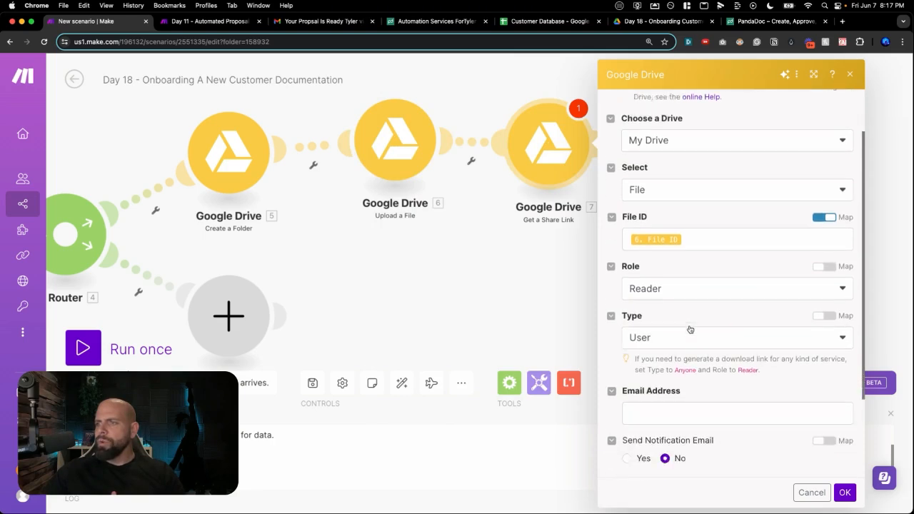
scroll(687, 328, down, 1)
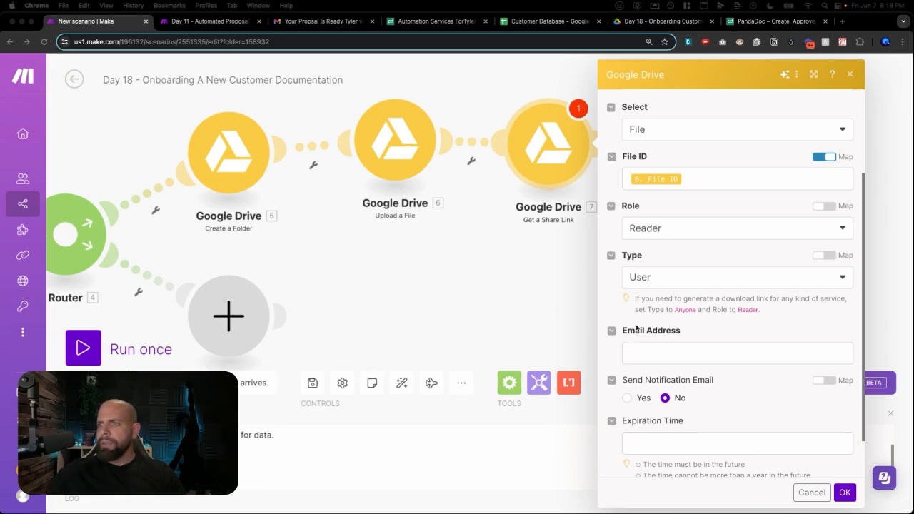
scroll(714, 407, down, 2)
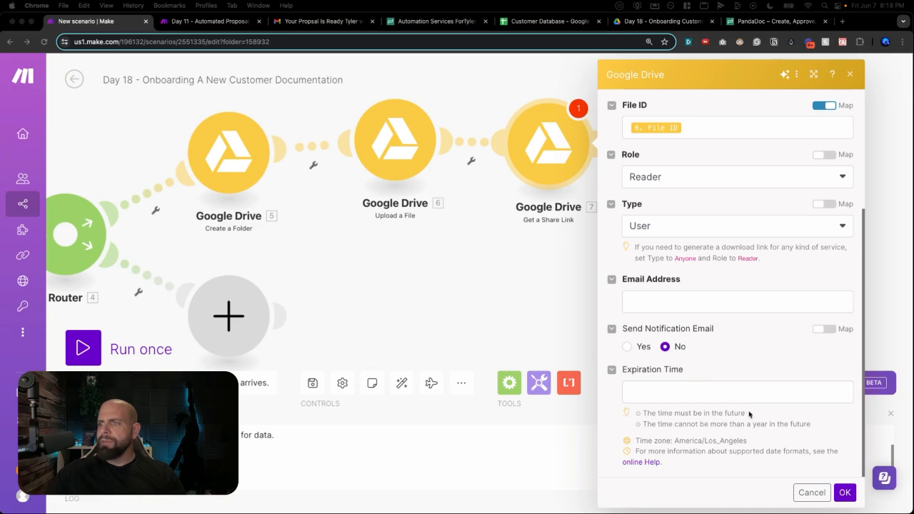
click(845, 493)
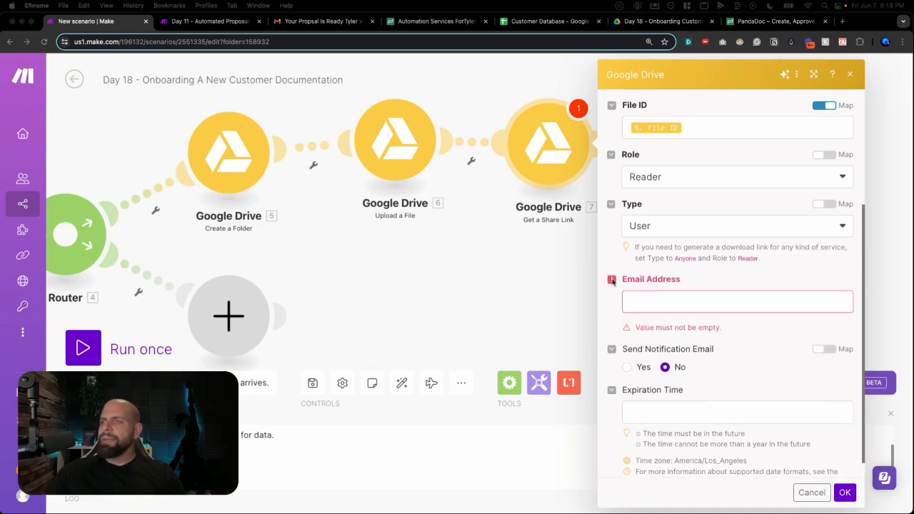
click(657, 233)
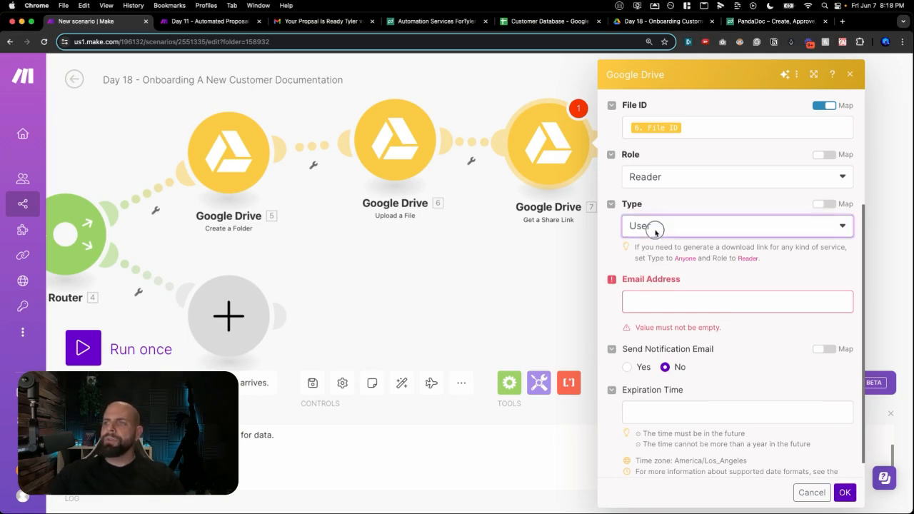
click(643, 308)
scroll(648, 304, up, 3)
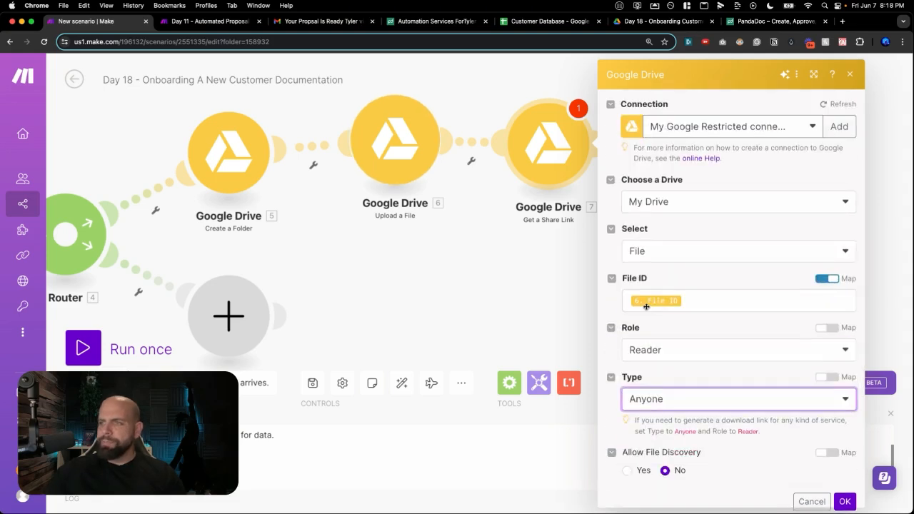
scroll(715, 400, down, 1)
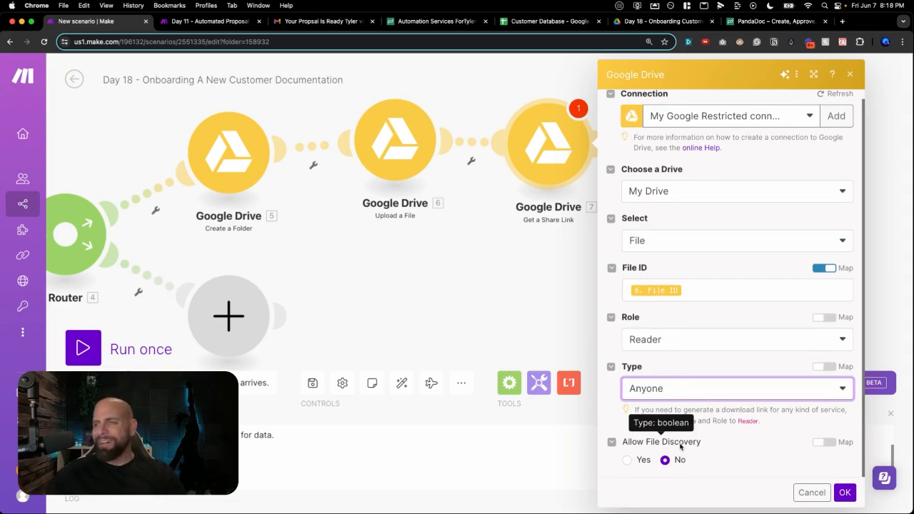
click(843, 492)
- Add an Email Send an Email module after the Get a Share Link module
drag(703, 210, 636, 219)
click(653, 163)
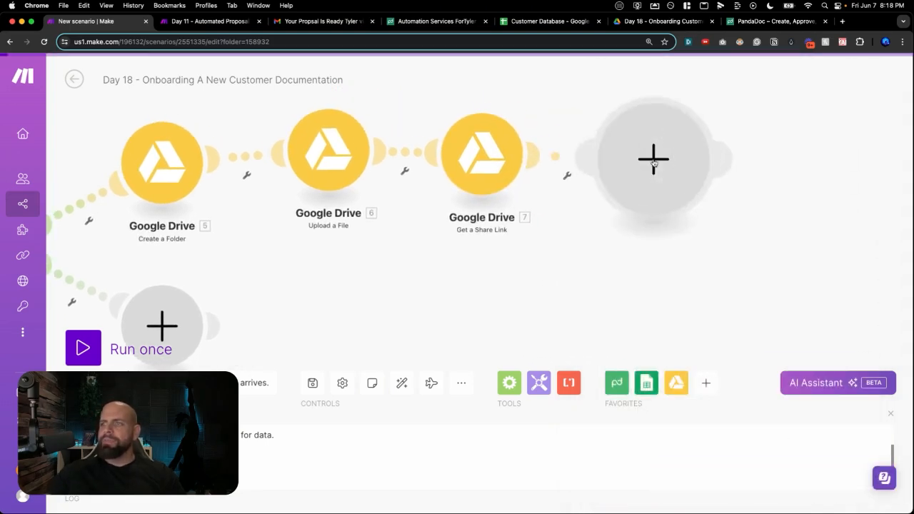
text(ema)
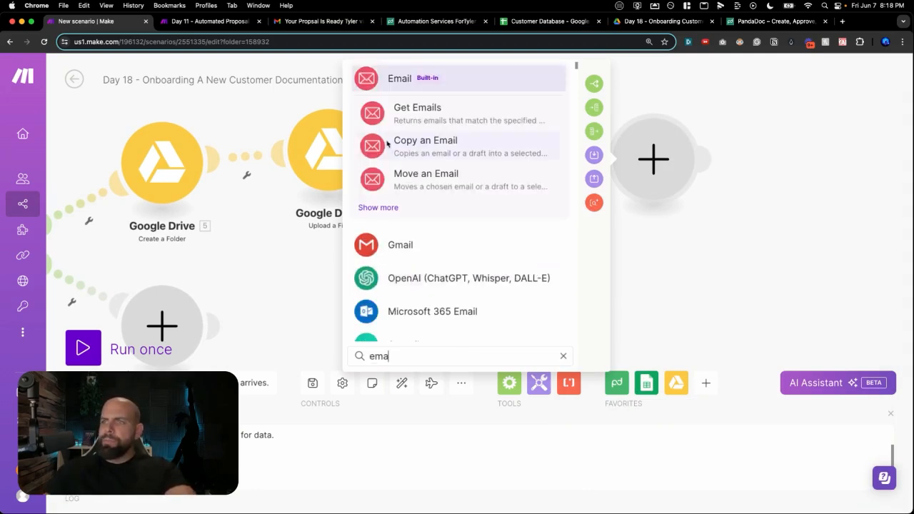
click(404, 80)
scroll(401, 203, down, 3)
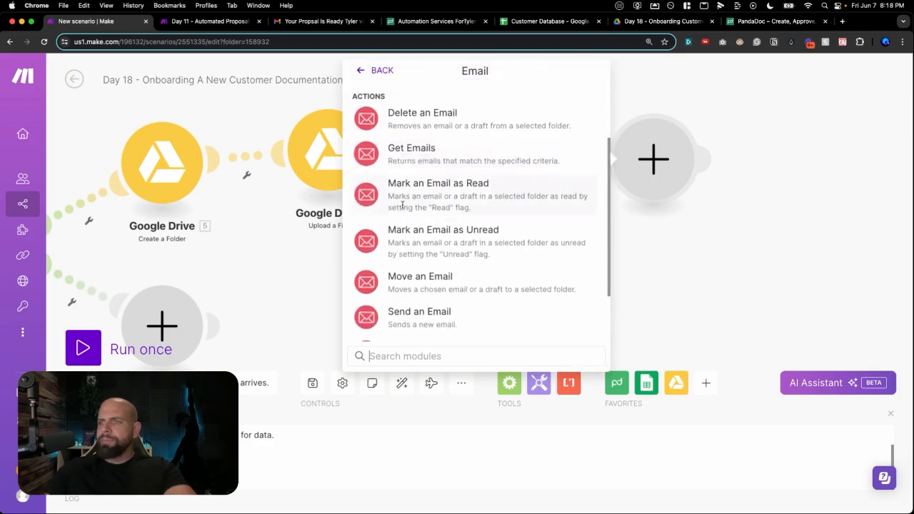
click(407, 316)
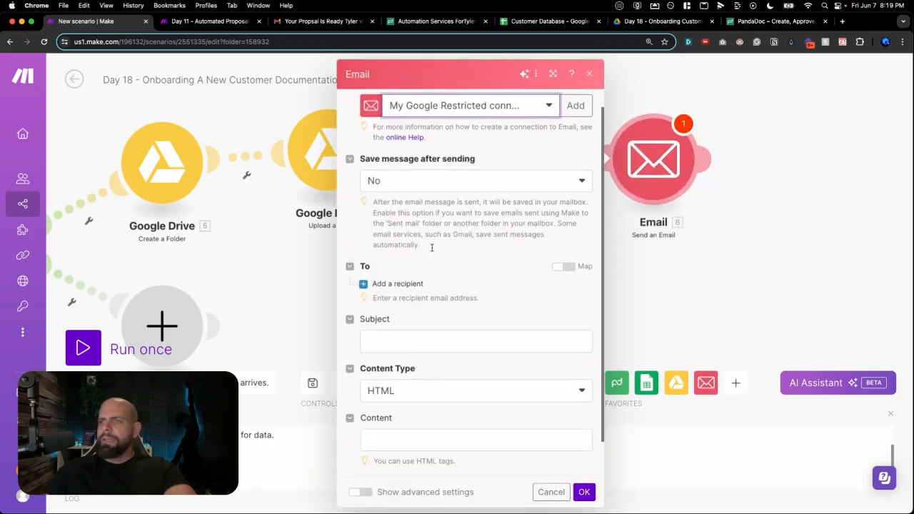
- Add one email recipient and map its address to the Action by Email value from PandaDoc Watch Documents
click(407, 284)
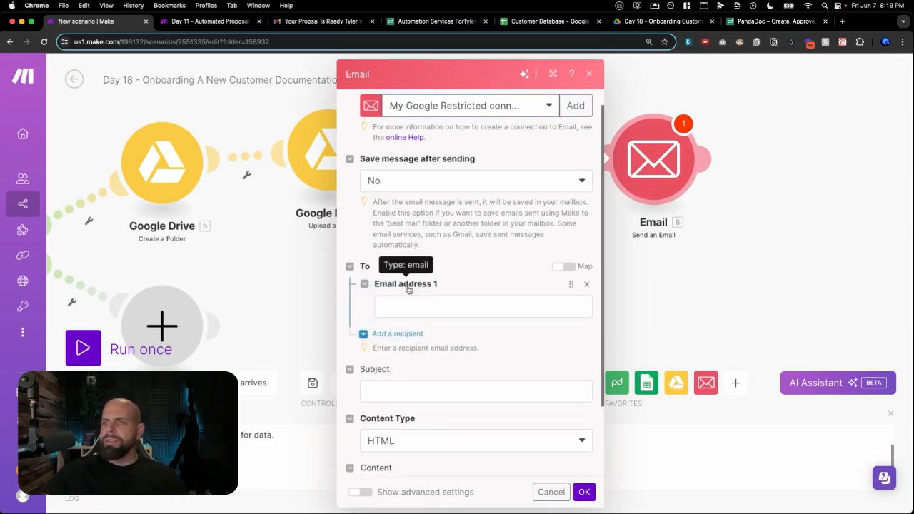
click(439, 307)
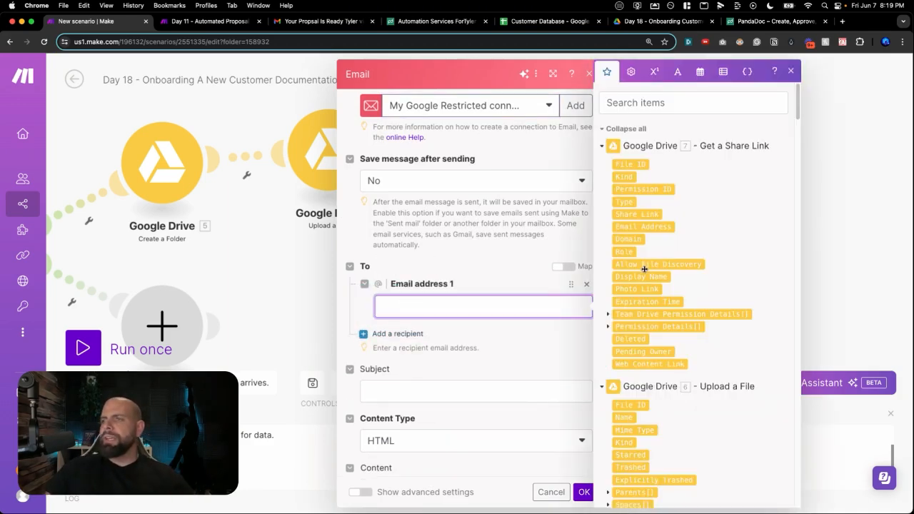
scroll(645, 268, down, 20)
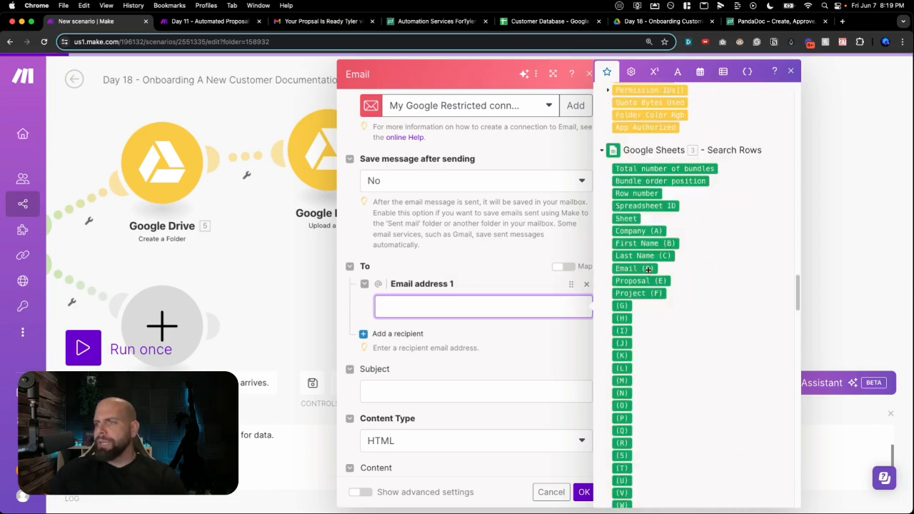
scroll(648, 270, down, 10)
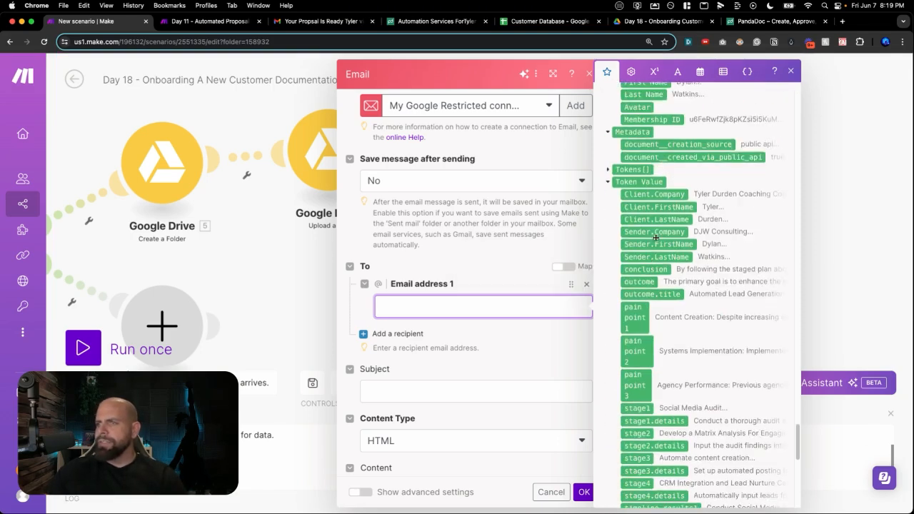
scroll(655, 237, down, 3)
scroll(656, 238, up, 3)
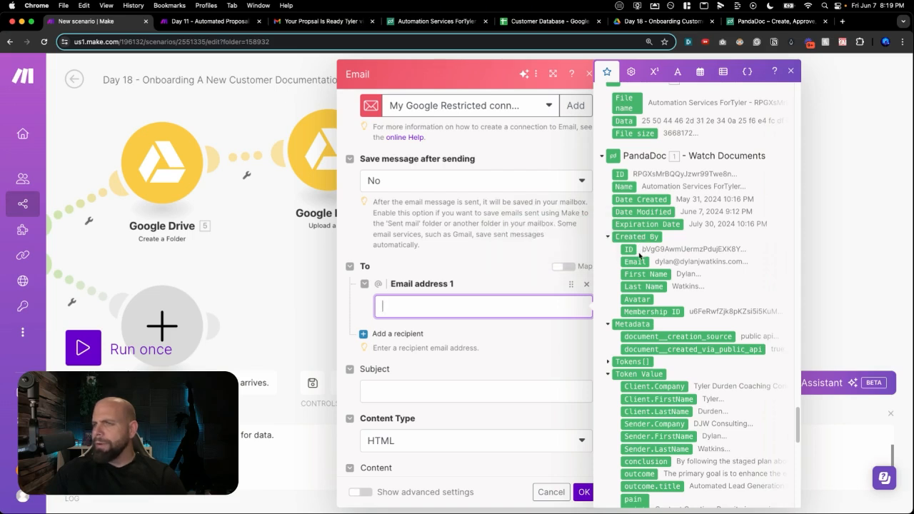
scroll(672, 325, down, 5)
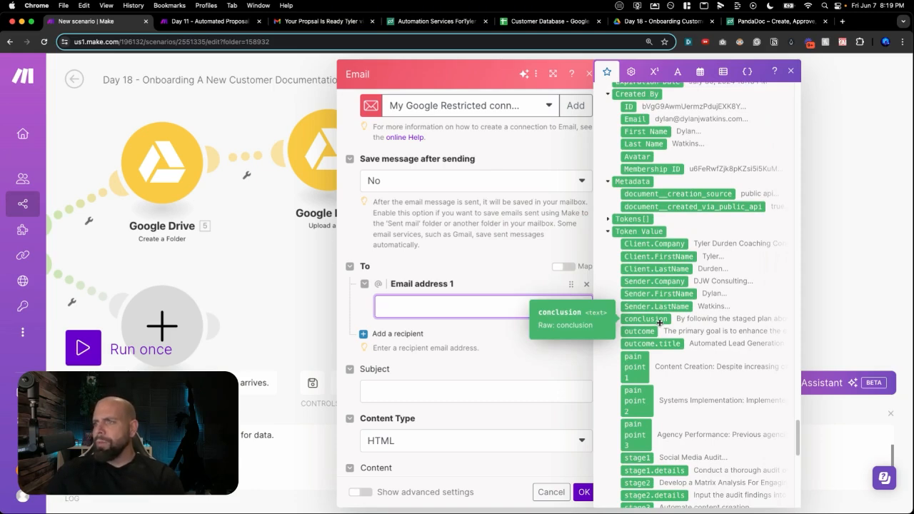
scroll(660, 313, down, 10)
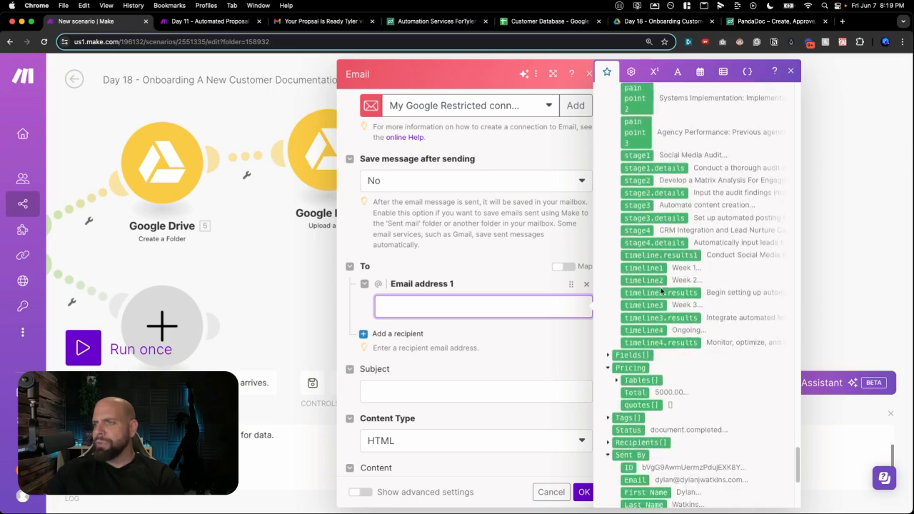
scroll(660, 290, down, 1)
scroll(653, 314, down, 2)
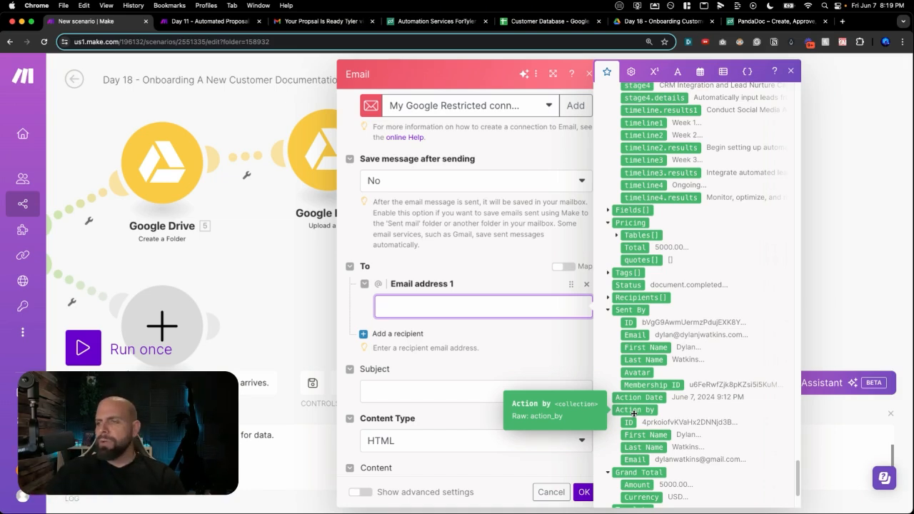
click(634, 459)
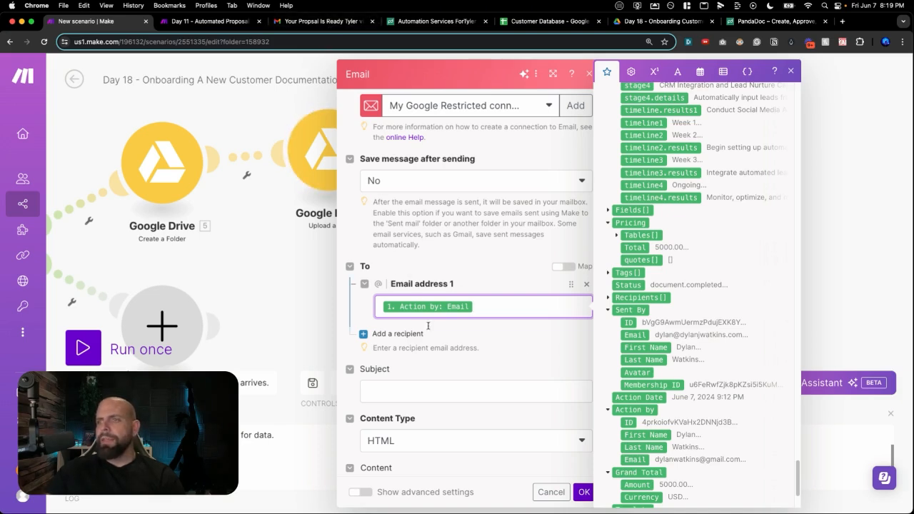
- Set the email subject to "Welcome Aboard" followed by the PandaDoc Token Value Client.FirstName
click(432, 390)
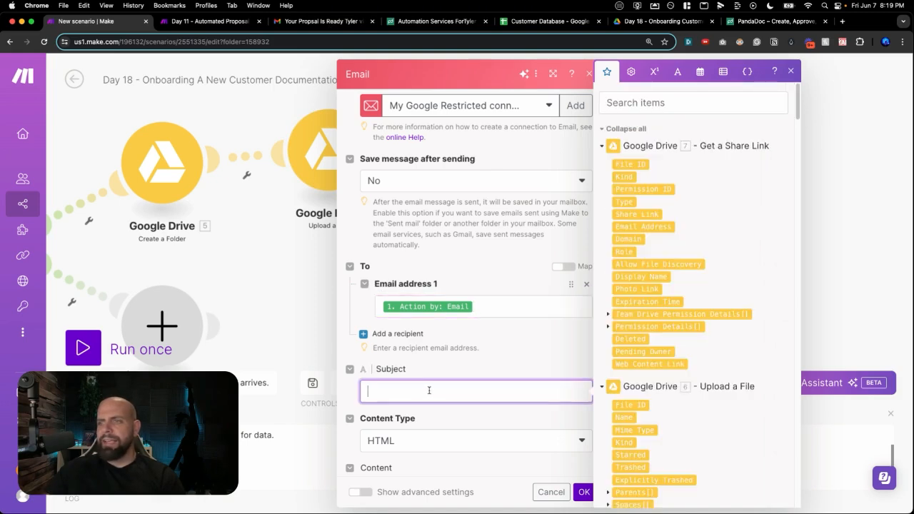
text(Welcome Aboard)
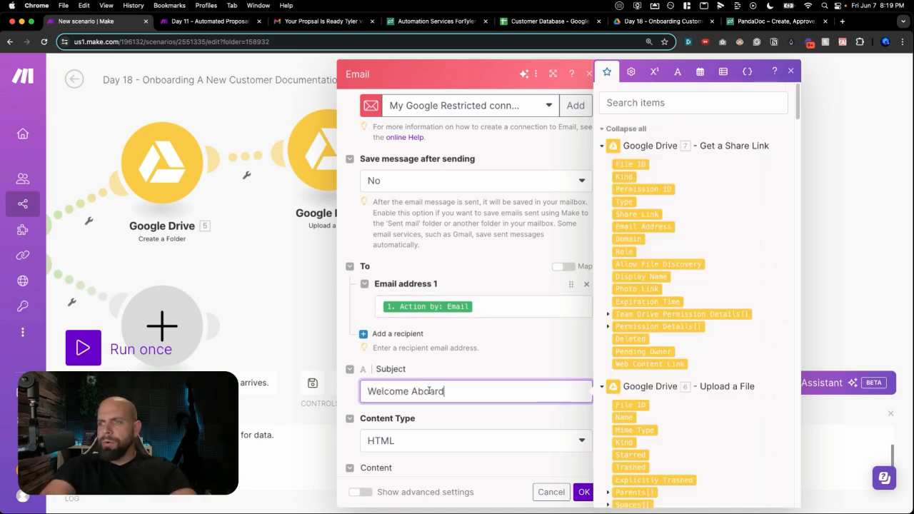
scroll(655, 374, down, 15)
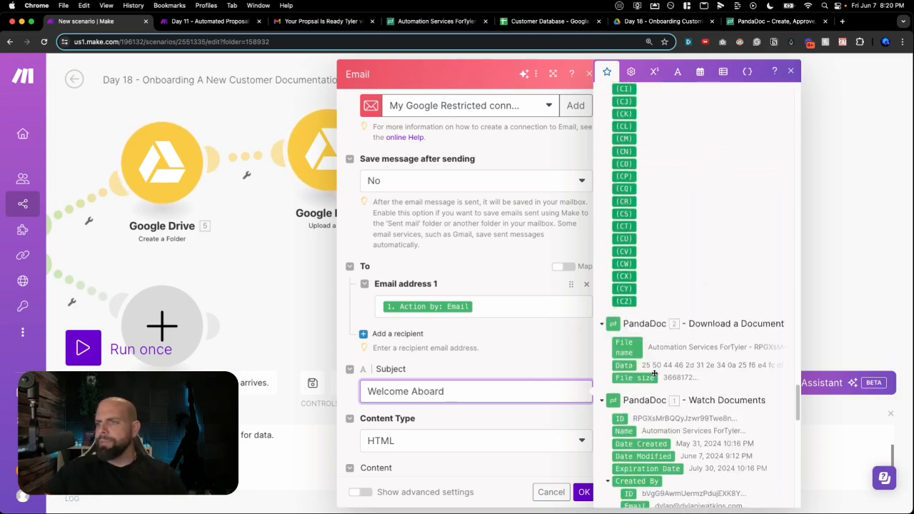
scroll(653, 373, down, 3)
scroll(649, 371, down, 3)
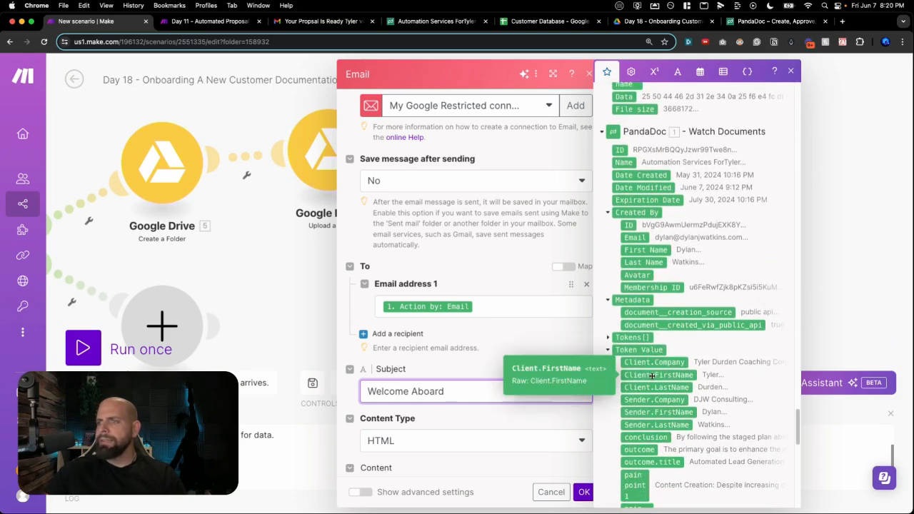
click(654, 374)
- Set the email's content type to Plaintext
scroll(501, 397, down, 3)
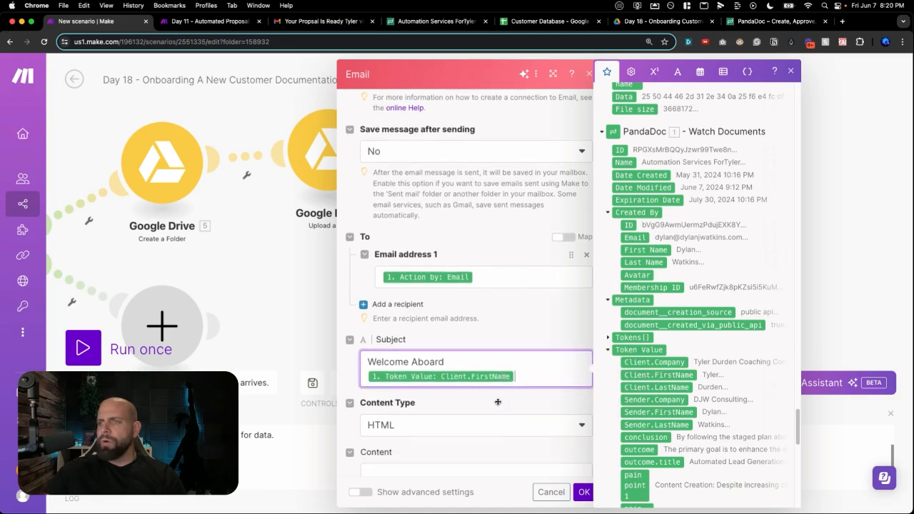
click(444, 354)
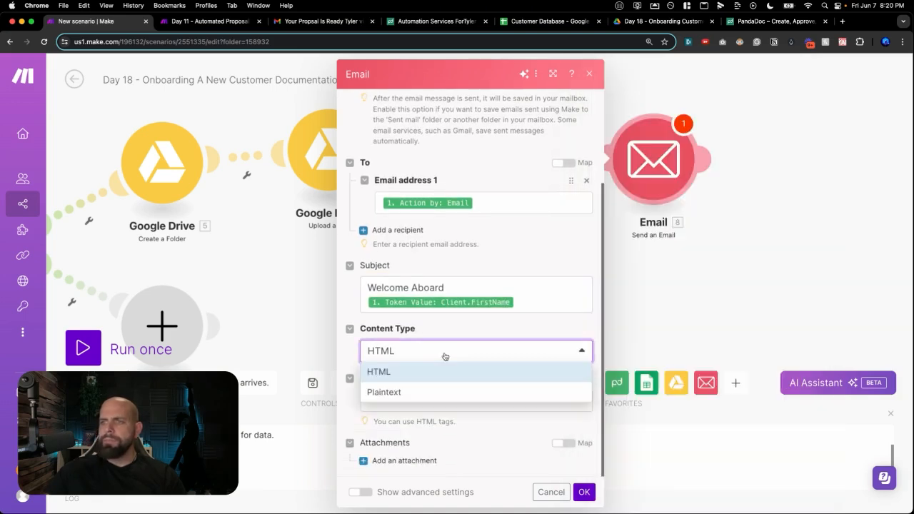
click(424, 390)
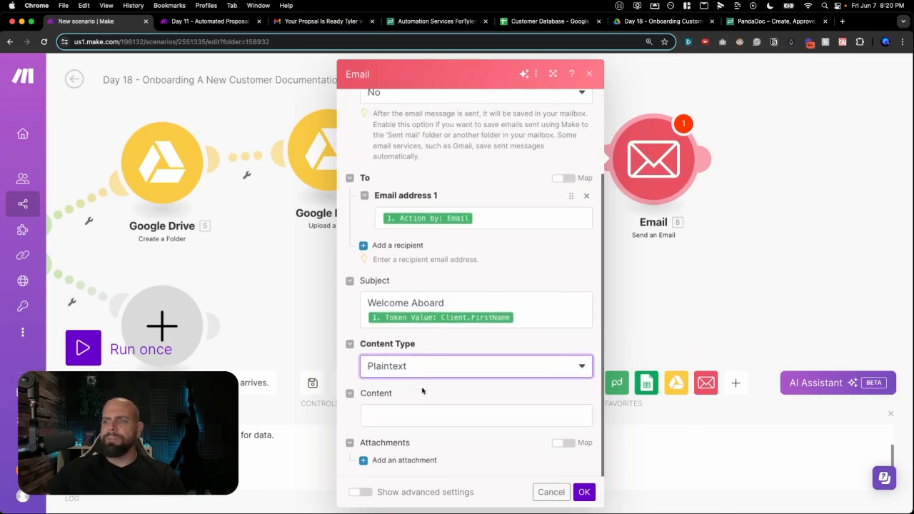
- Start the email content with the greeting "Hi" followed by the subject's Client.FirstName token, a comma and a blank line
click(400, 410)
text(Hi)
click(538, 316)
key(shift+Left)
key(super+c)
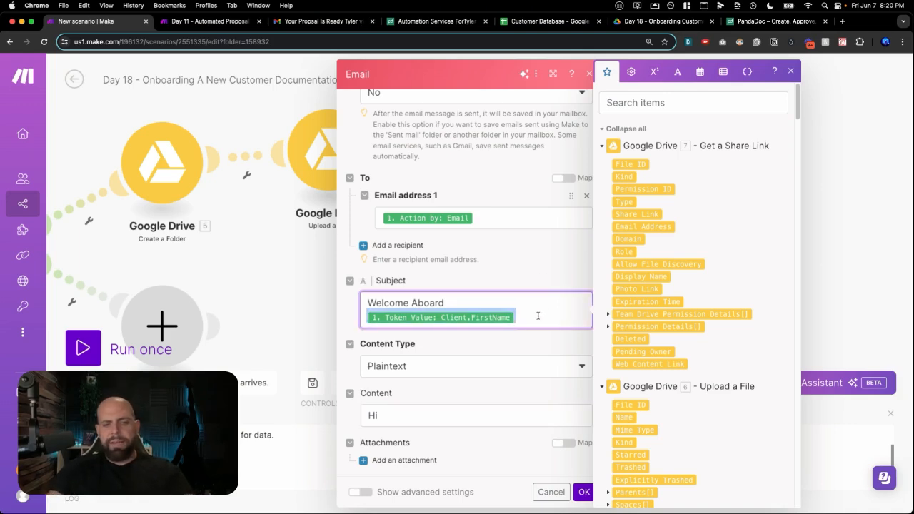
click(518, 421)
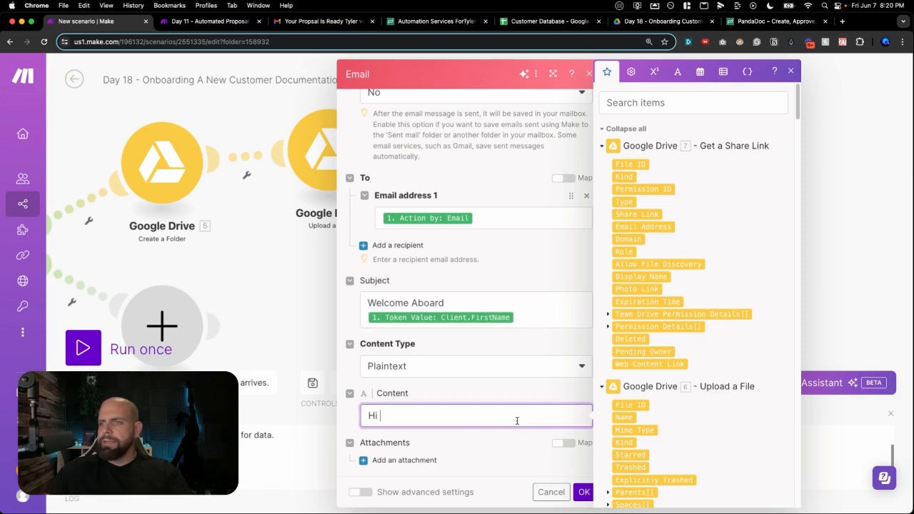
key(super+v)
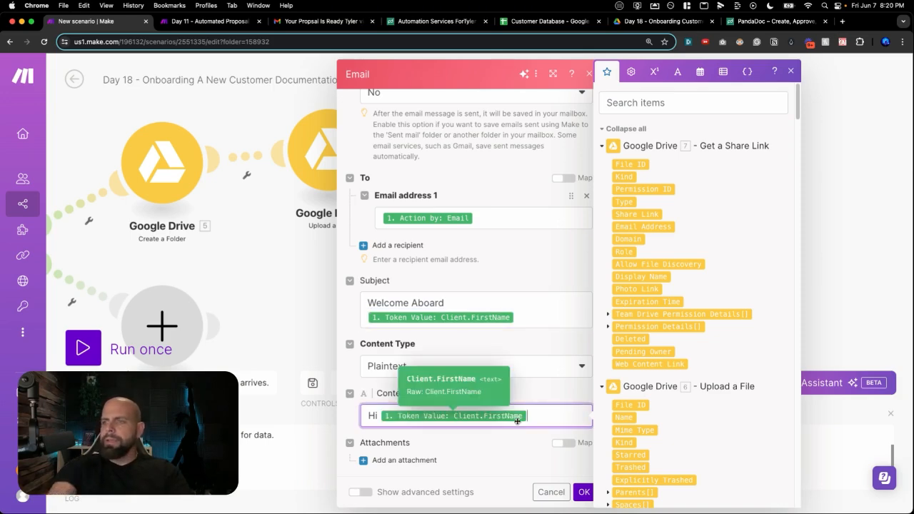
text(,)
key(Return)
key(Return)
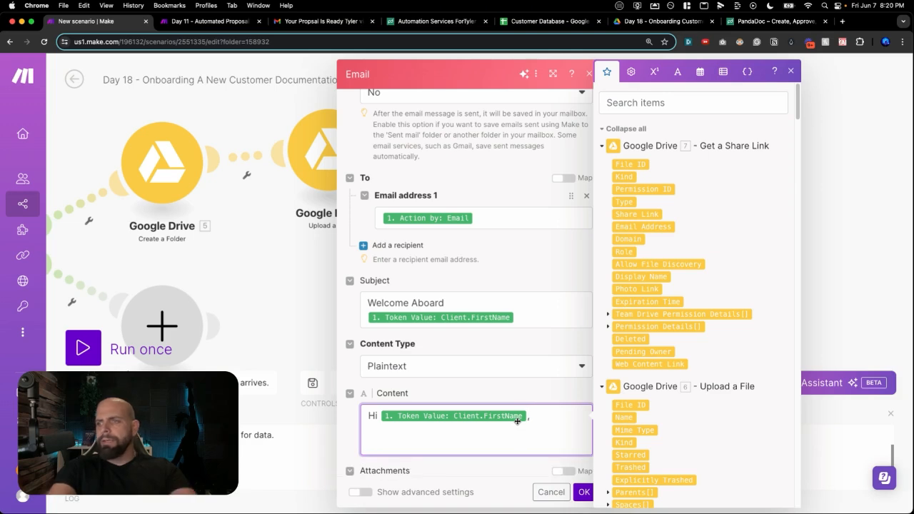
- Add the content line "Here is a link to the singed proposal" with the Upload a File module's Web View Link below it
text(Here is a l)
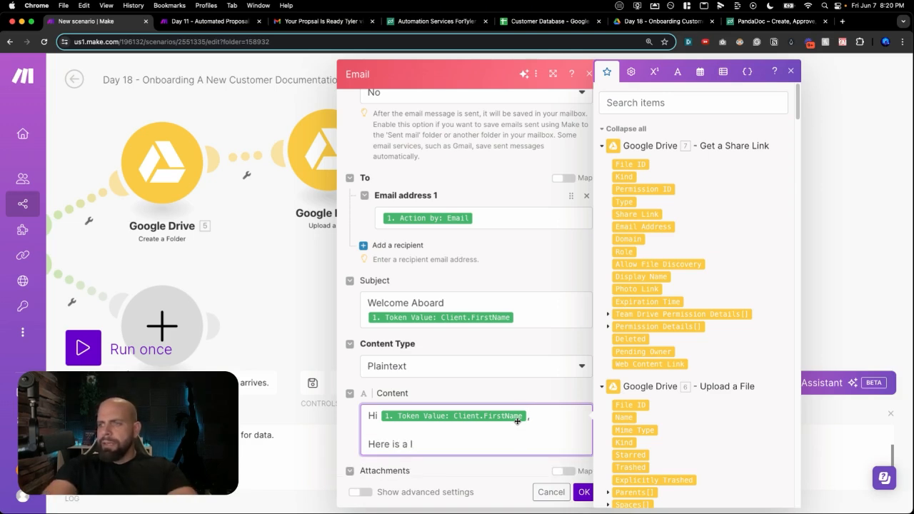
text(ink to the)
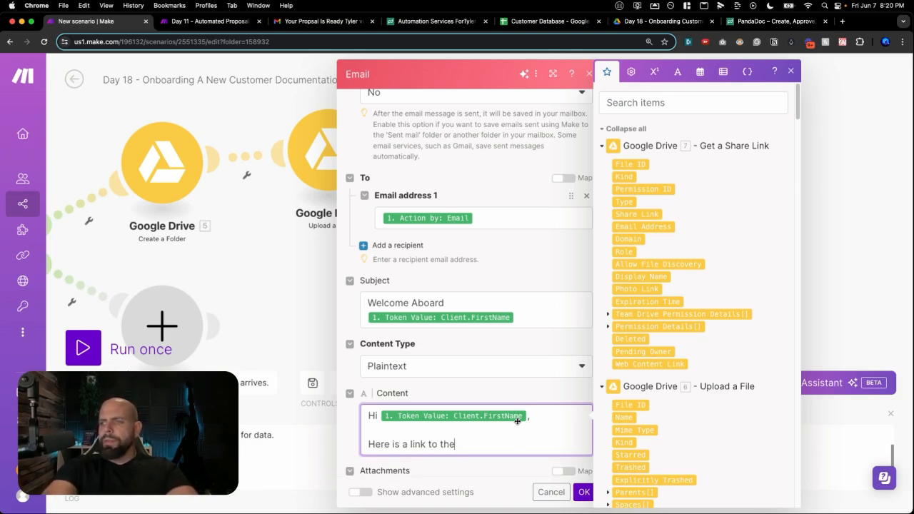
text( singed proposal)
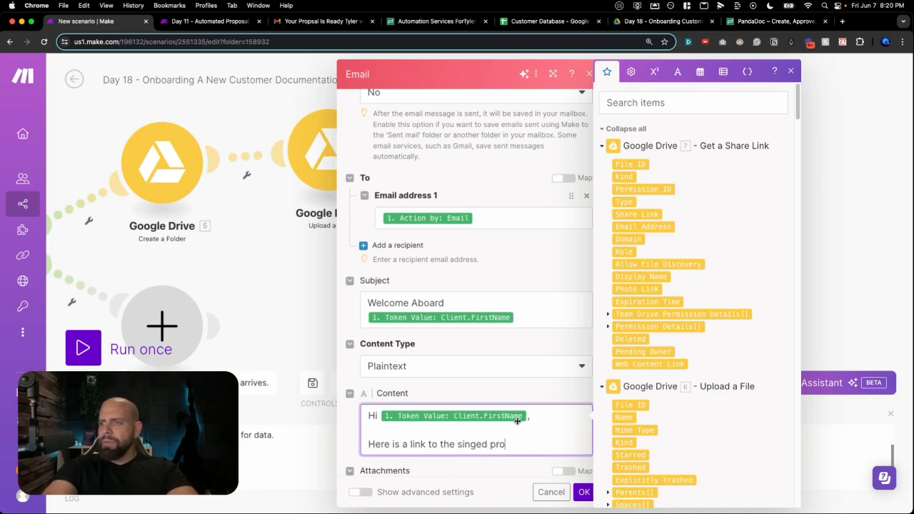
key(Return)
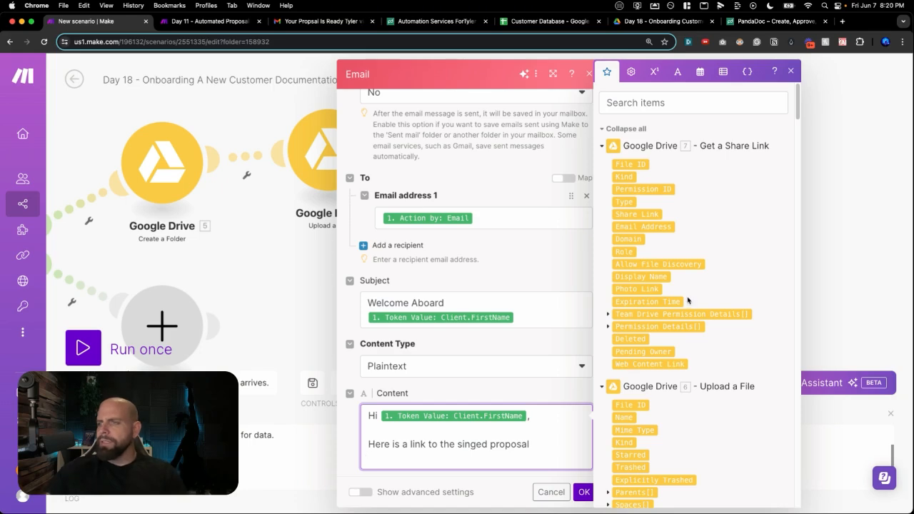
scroll(679, 291, down, 15)
scroll(680, 291, up, 15)
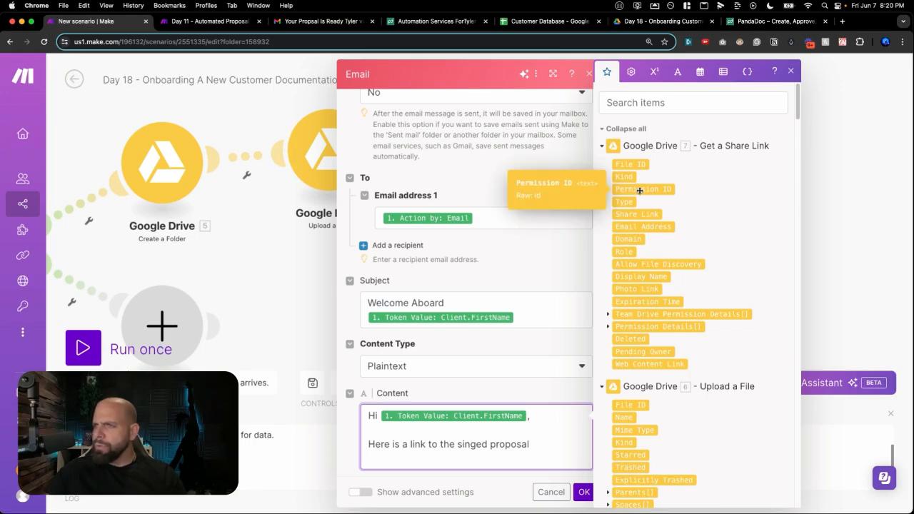
scroll(629, 296, down, 5)
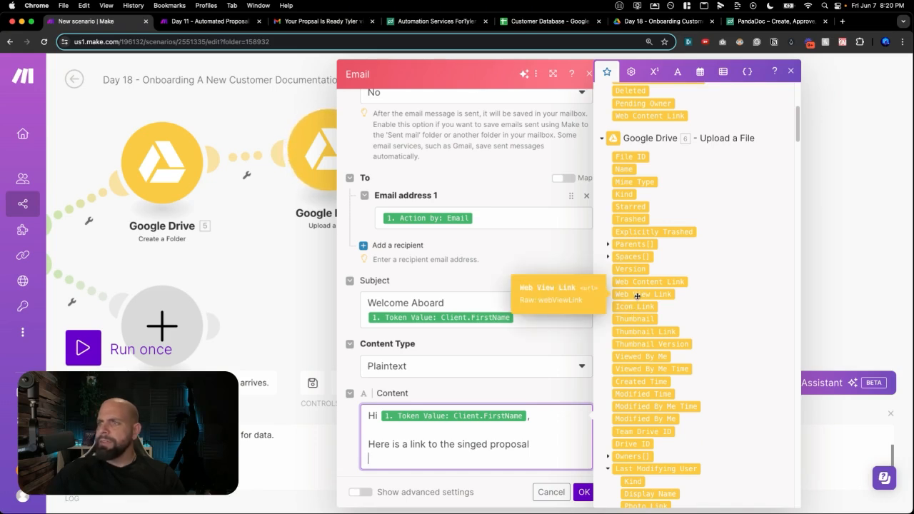
click(637, 296)
scroll(586, 382, down, 2)
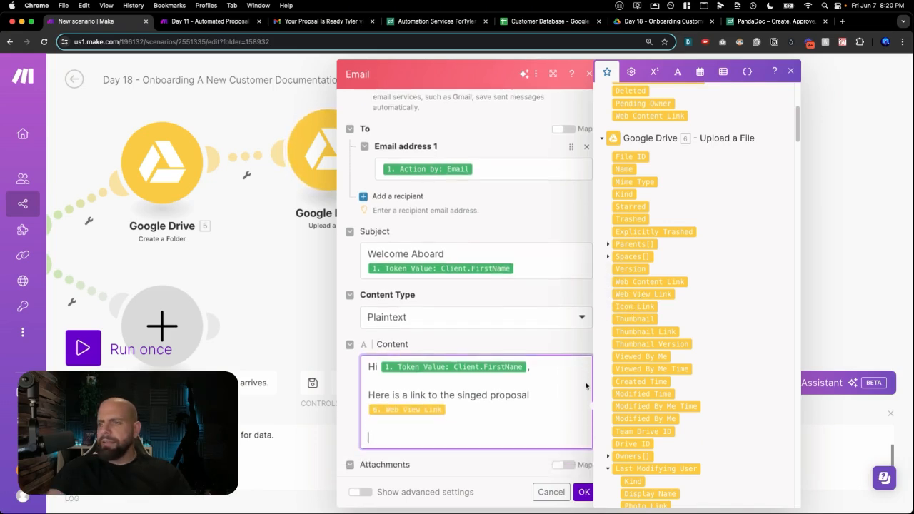
- Add the paragraph "Here is the link to your folder where all of your documents with be hosted." to the email content
key(Return)
key(Return)
text(Here is)
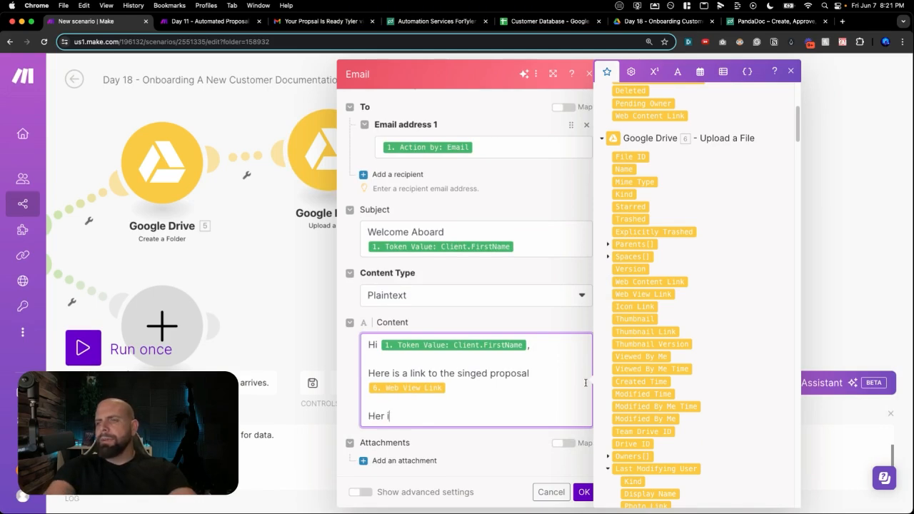
text( a link to the singed proposal 6. Web View Link  Here is the link to)
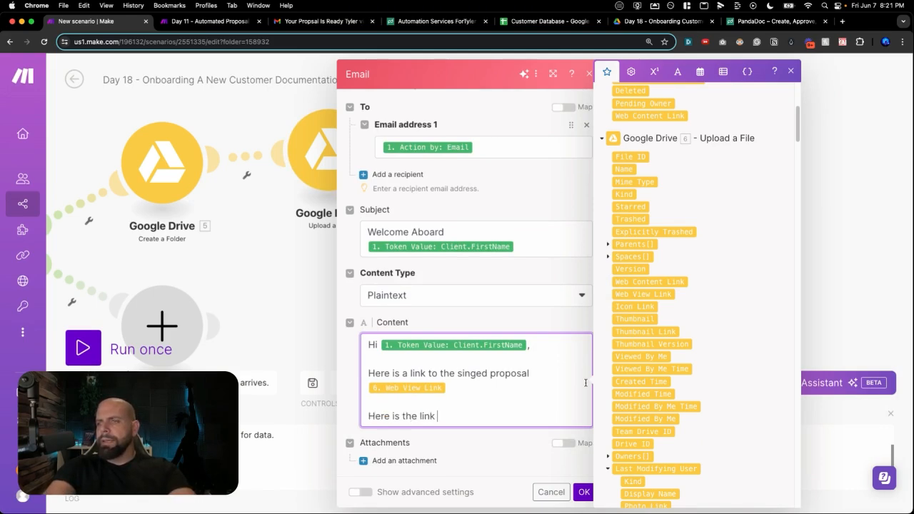
text( your )
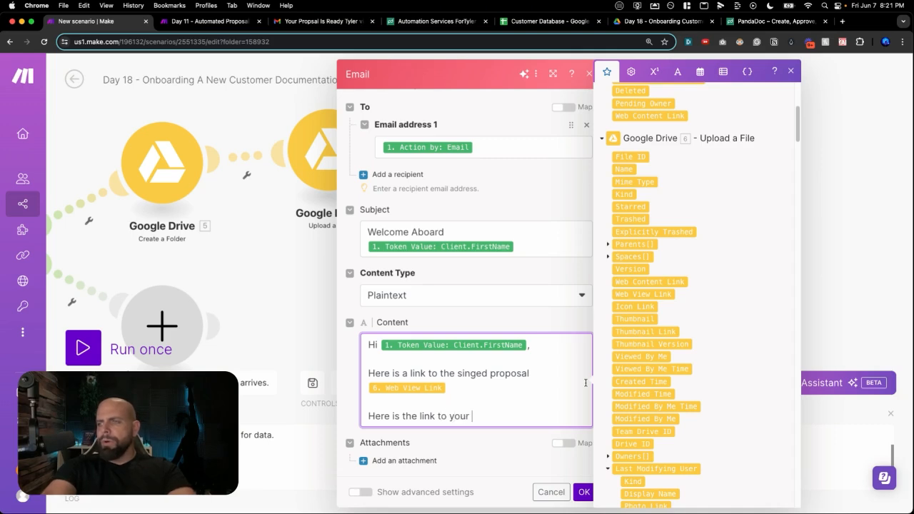
text(folder where all of your documents with ber)
key(BackSpace)
key(BackSpace)
text(hosted.)
key(Return)
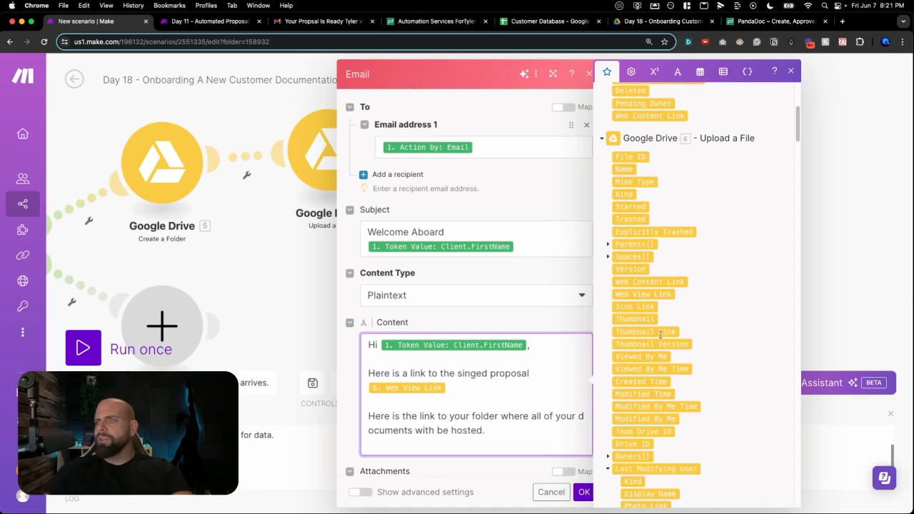
- Insert the Create a Folder module's Web View Link below the folder sentence in the email content
scroll(675, 190, up, 5)
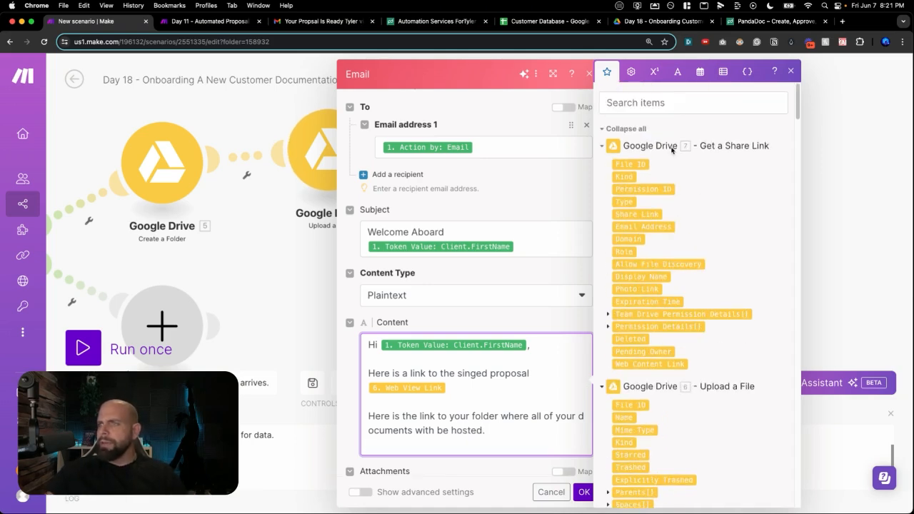
scroll(628, 204, down, 10)
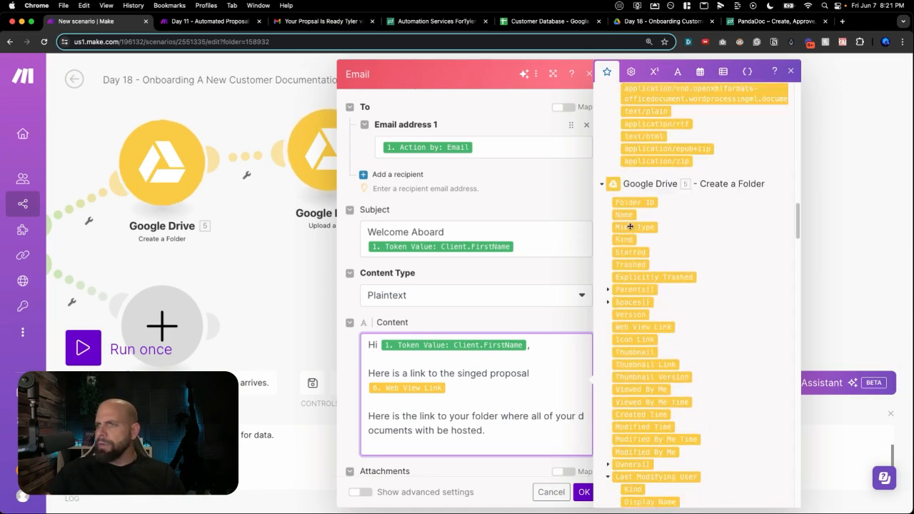
mouse_move(623, 326)
mouse_down()
mouse_move(541, 321)
mouse_move(629, 329)
mouse_up()
click(628, 328)
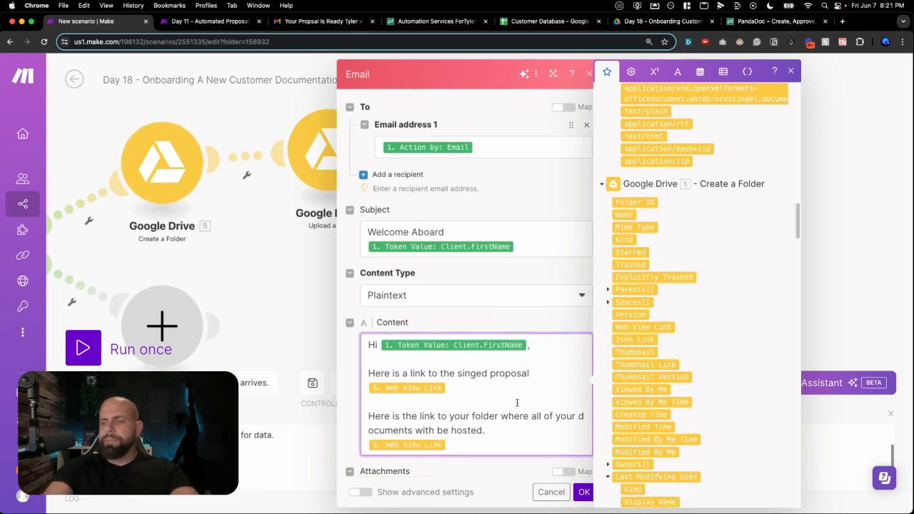
- End the email with "Looking forward to workng with you" and "All the best" plus the sender's first name, and save the Email module
key(Return)
key(Return)
text(Lookin)
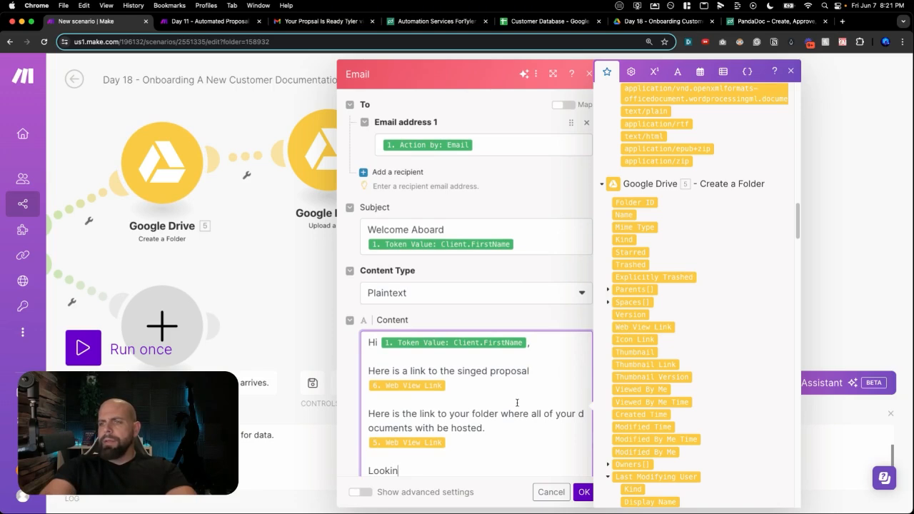
text(g forward to workng)
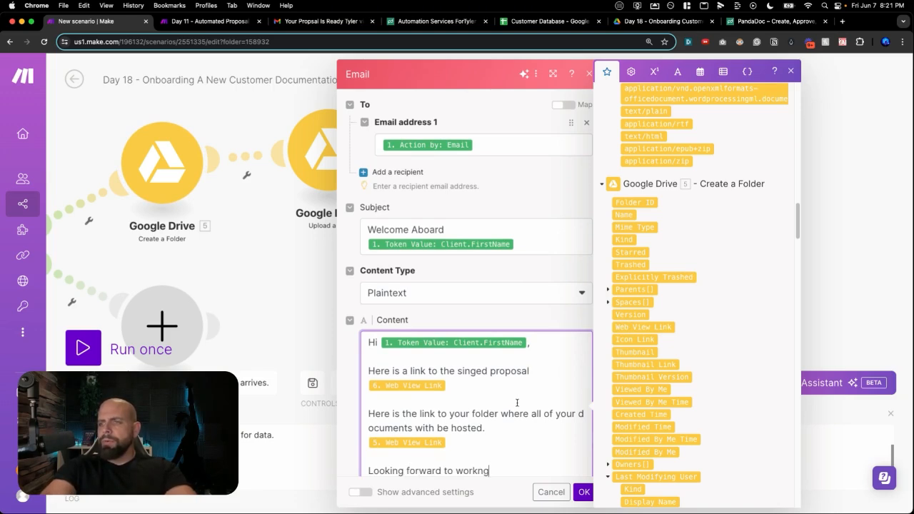
text( with.)
key(BackSpace)
text(. you)
key(Return)
key(Return)
text(All the best)
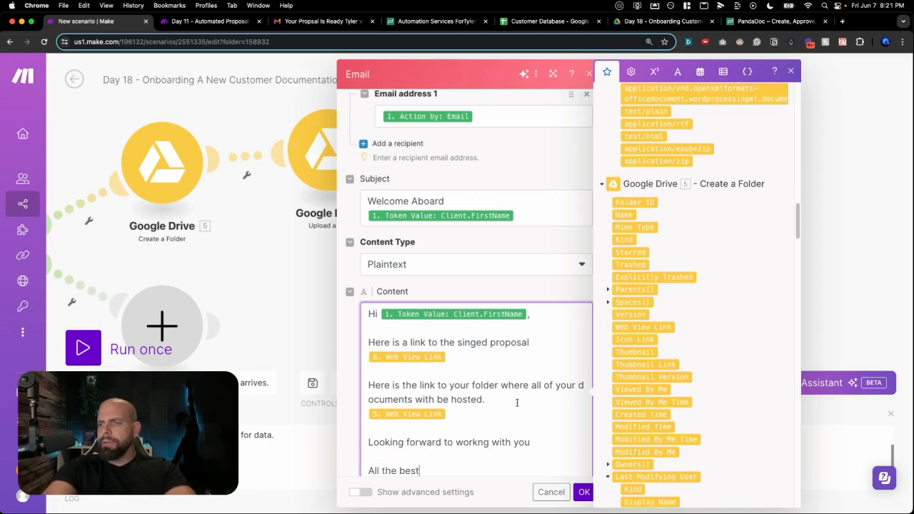
key(Return)
text(Dylan)
click(585, 492)
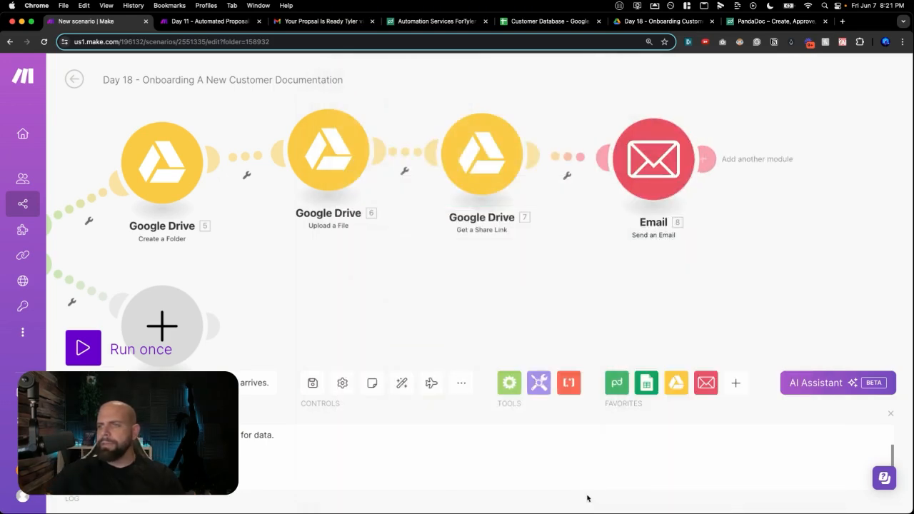
- Review the Router's outgoing routes and the Customer Database sheet's customer columns, and return to the Make scenario
drag(274, 287, 464, 280)
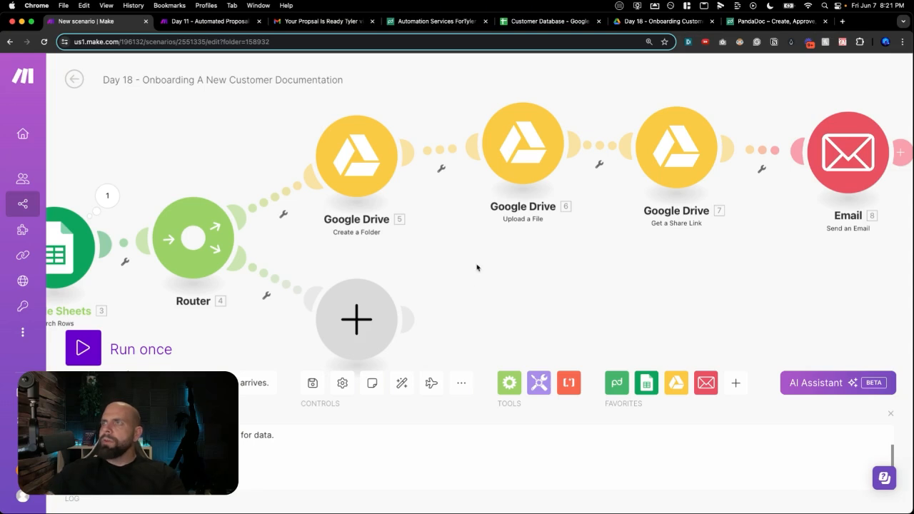
drag(303, 229, 367, 230)
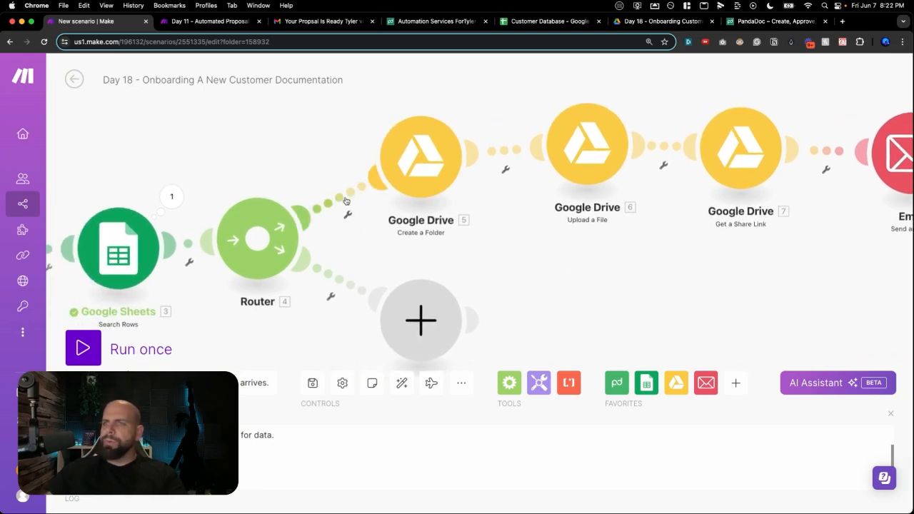
drag(403, 185, 414, 179)
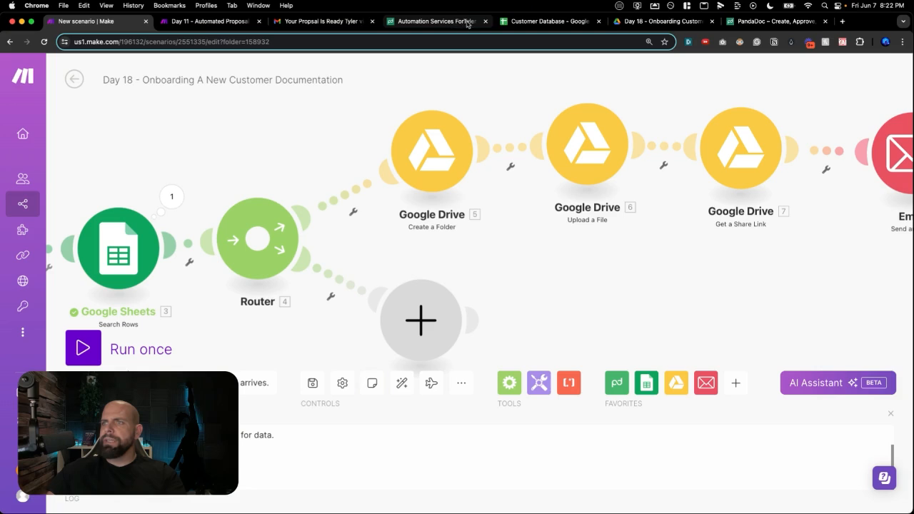
click(513, 23)
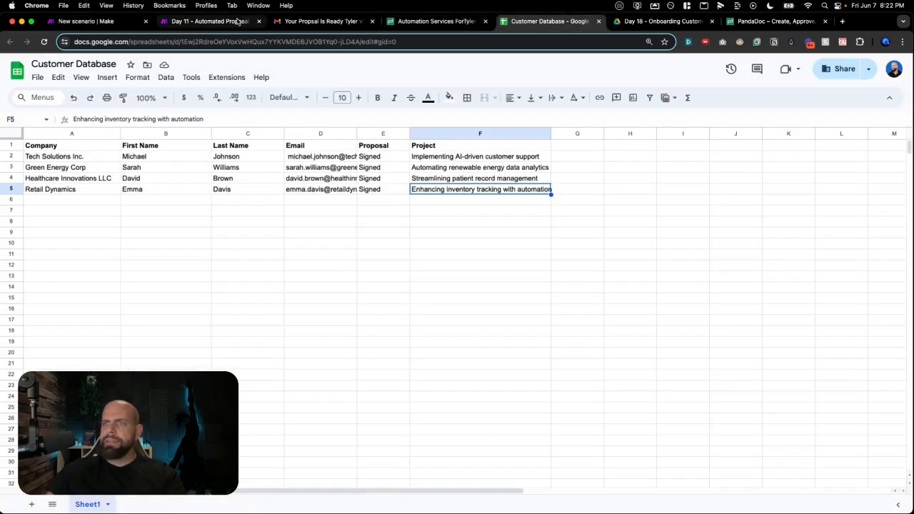
click(108, 24)
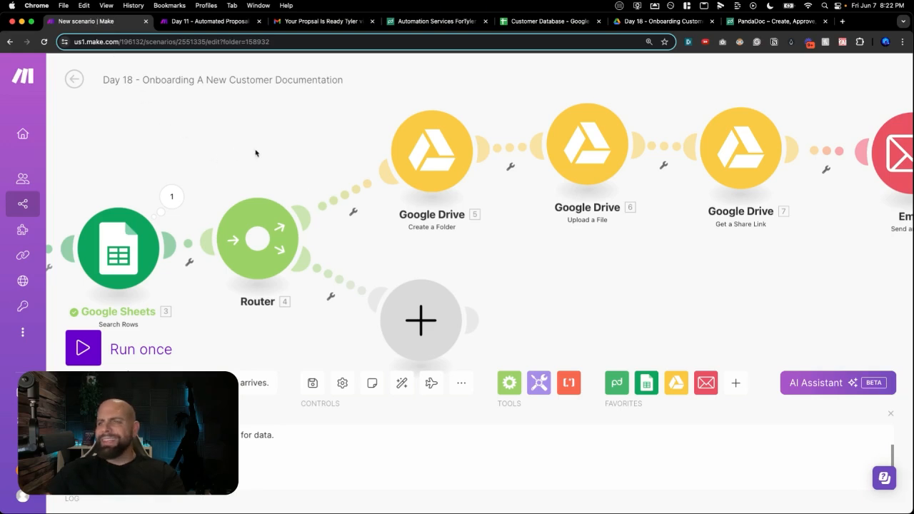
- Add a filter labelled "If customer doesn't exist" on the route from the Router to Create a Folder
click(334, 207)
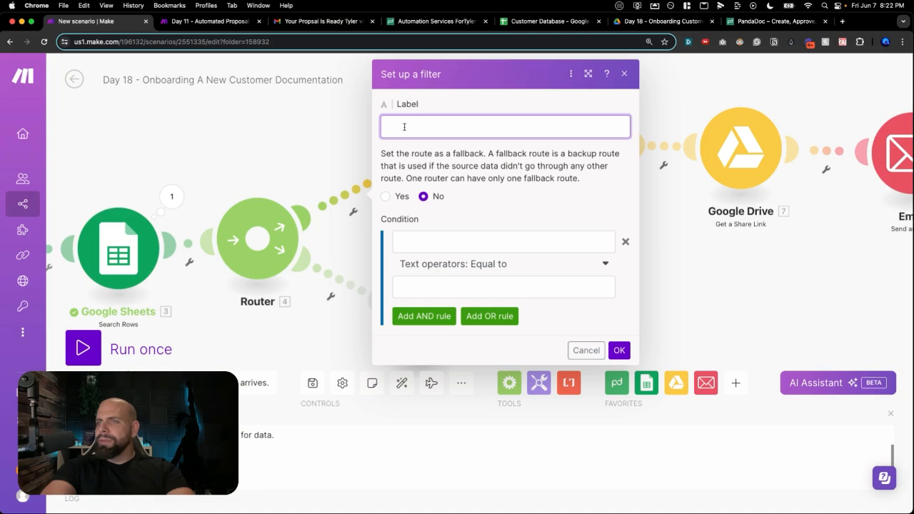
text(If customer doesn't exist)
- Map the Watch Documents token value Client.Company as the field tested in the filter's condition
click(503, 241)
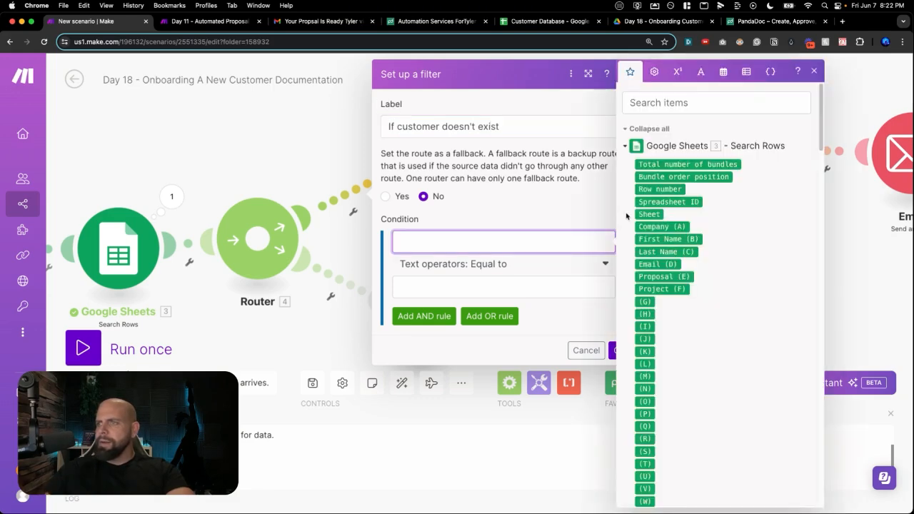
scroll(668, 232, down, 10)
scroll(668, 232, down, 3)
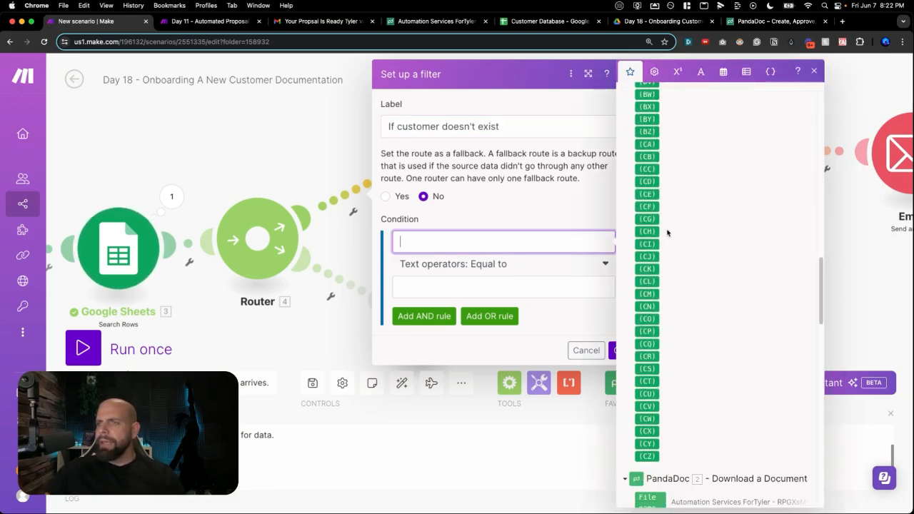
scroll(668, 233, down, 5)
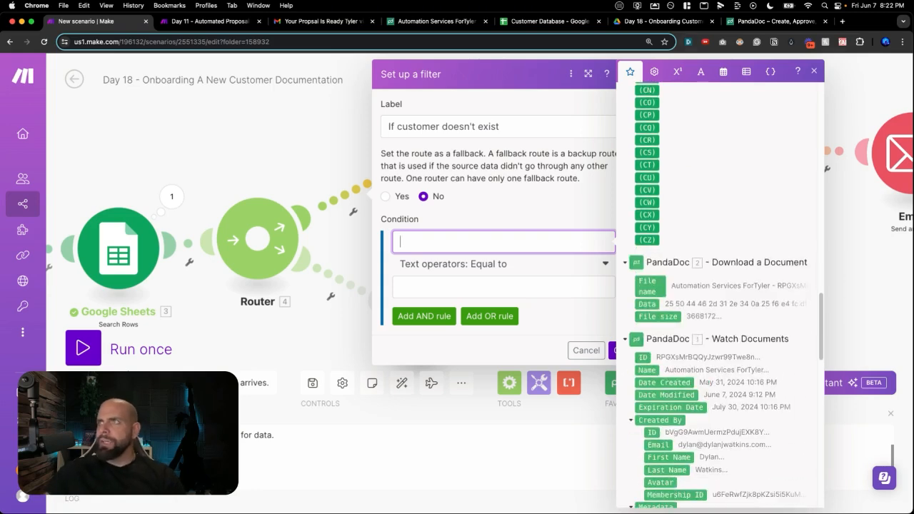
scroll(660, 250, down, 10)
scroll(660, 255, up, 3)
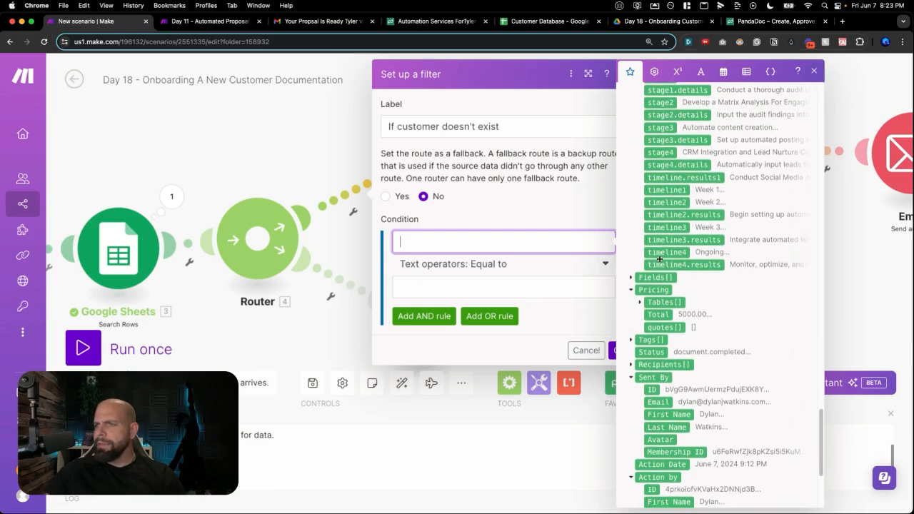
scroll(660, 272, up, 9)
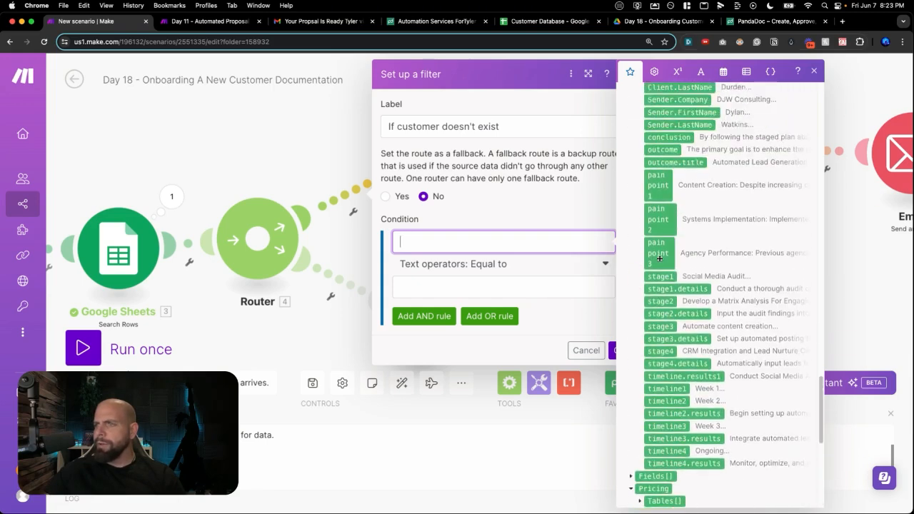
click(659, 338)
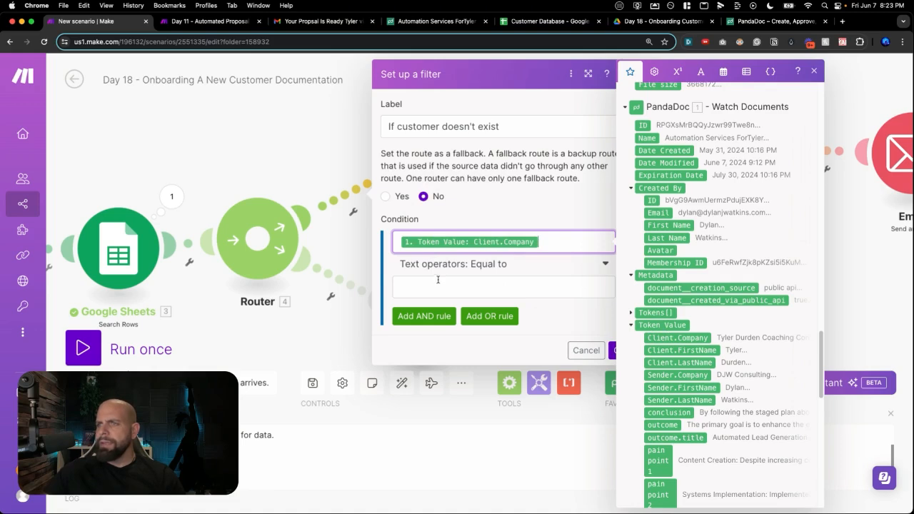
- Set the condition's operator to Does not exist and save the filter
click(453, 263)
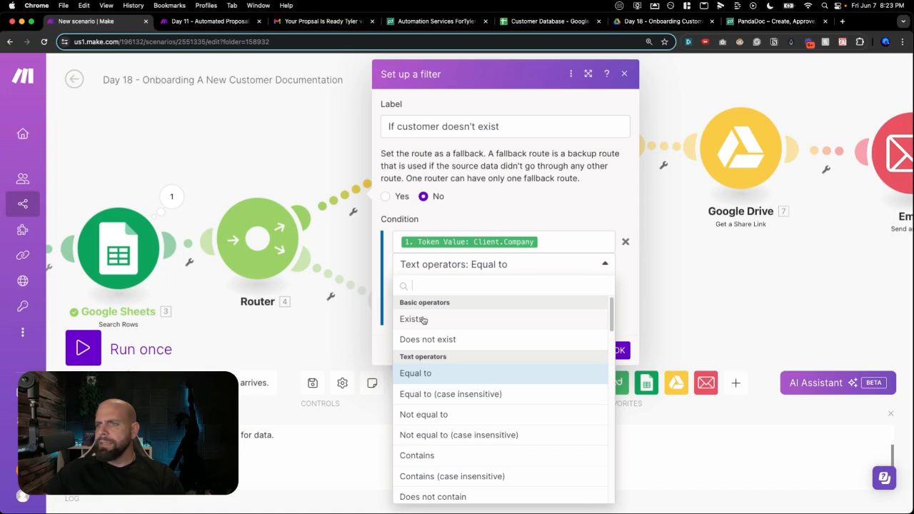
click(425, 340)
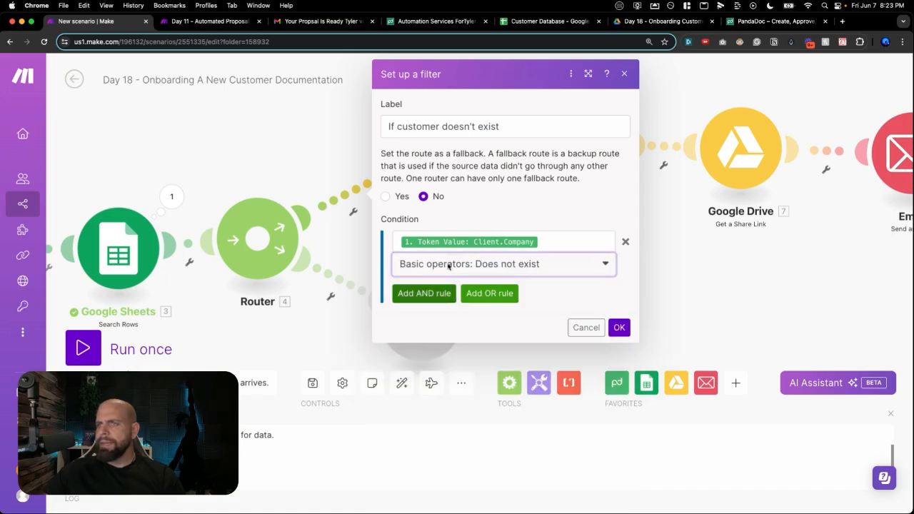
click(617, 327)
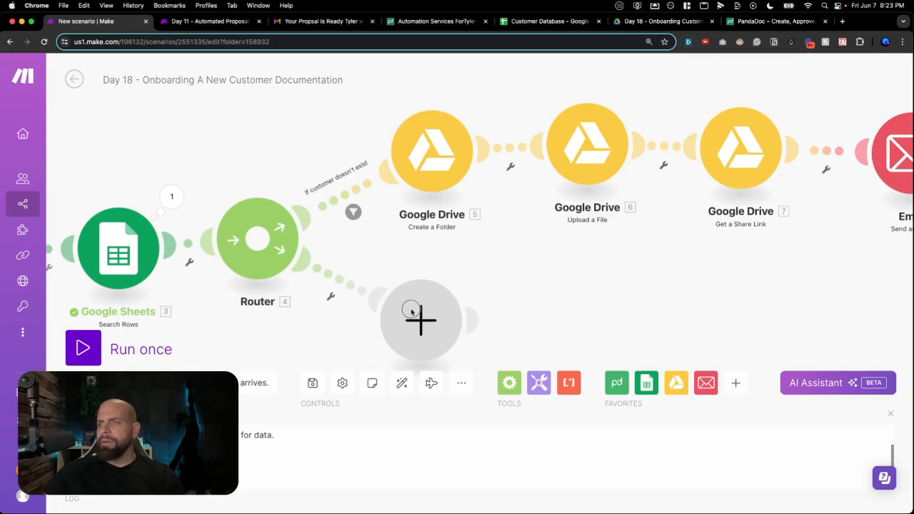
- Add a Google Drive Search for Files/Folders module to the empty second route of the Router
drag(395, 304, 422, 306)
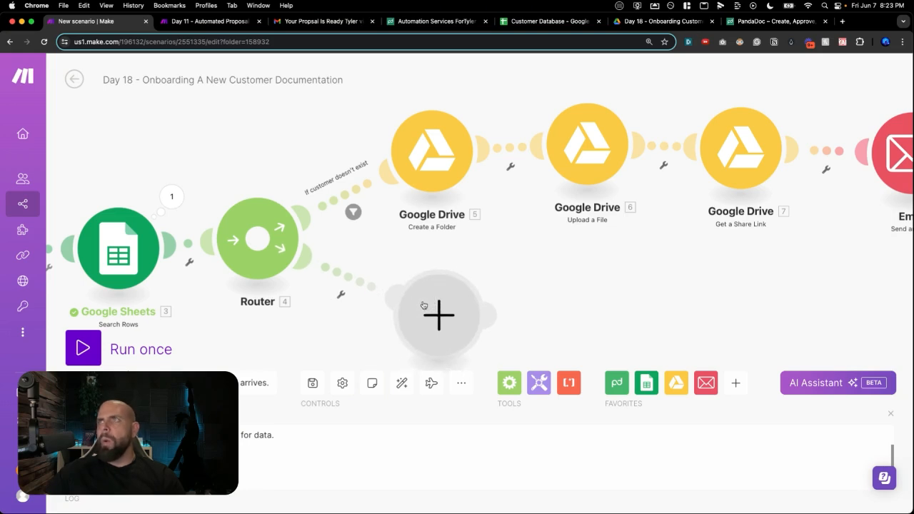
click(424, 305)
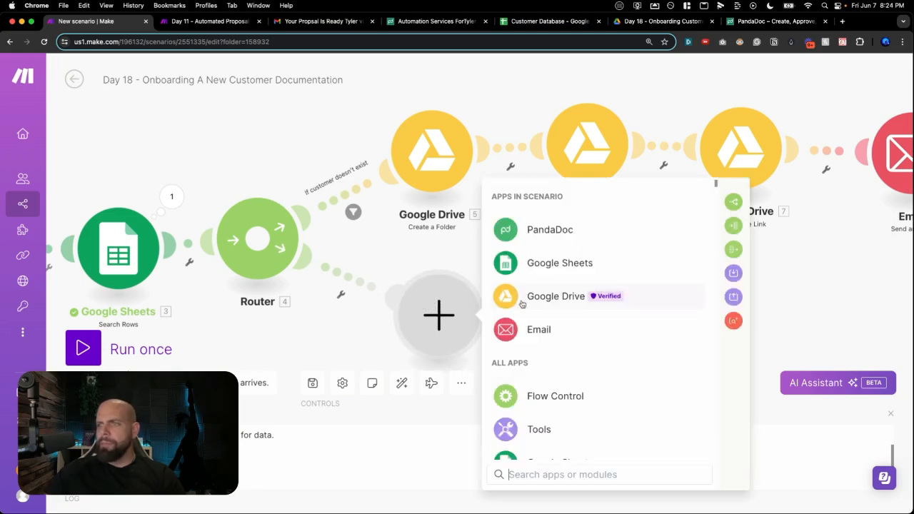
click(504, 297)
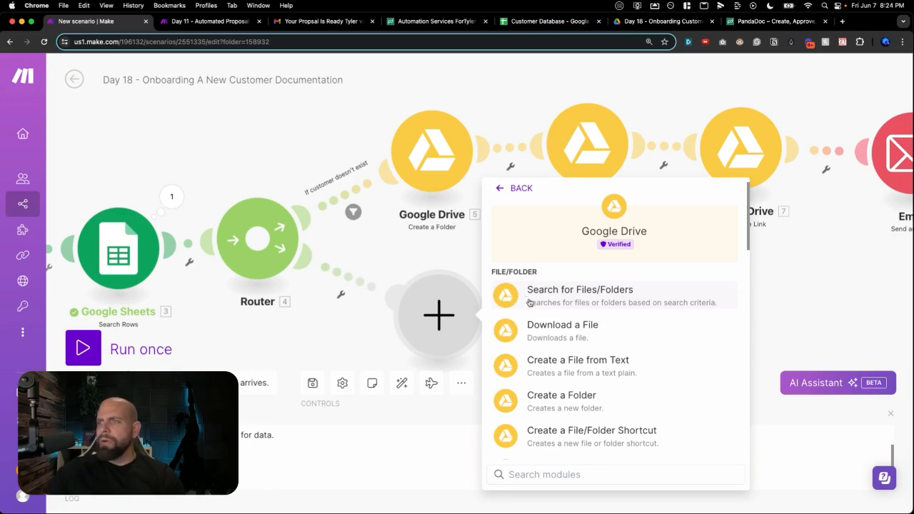
click(529, 302)
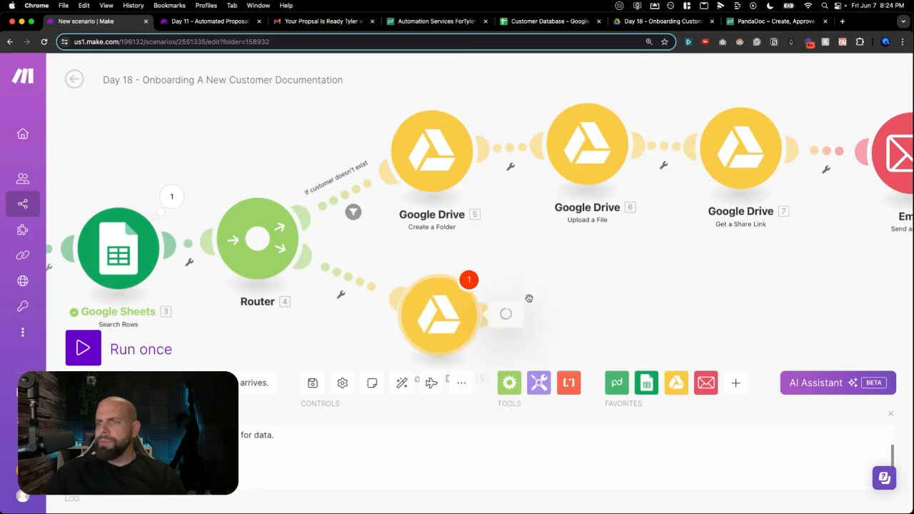
- Set the folder to search to AI Agent Challenge / Day 18 - Onboarding Customers in My Drive
click(559, 301)
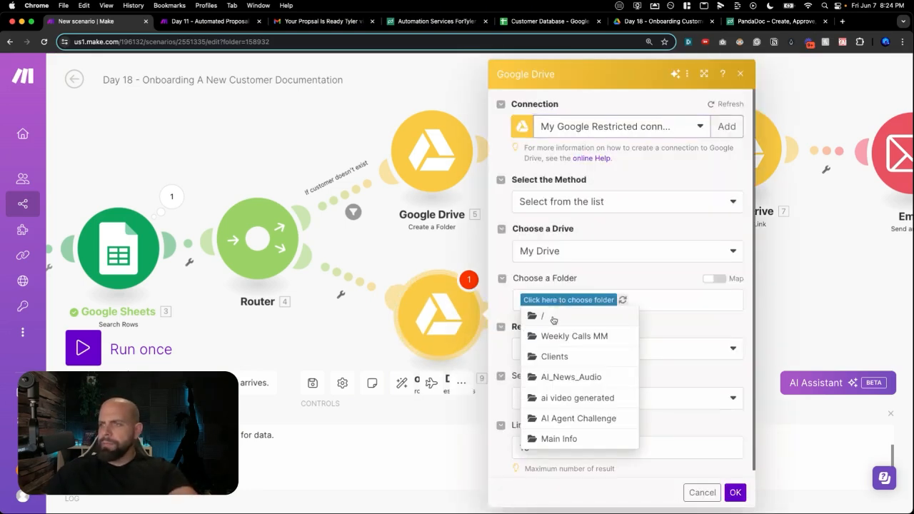
click(564, 418)
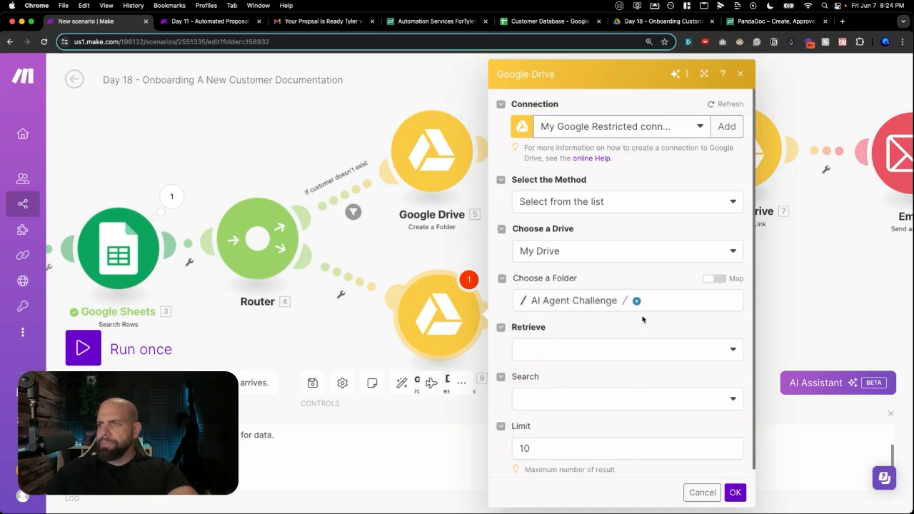
click(639, 302)
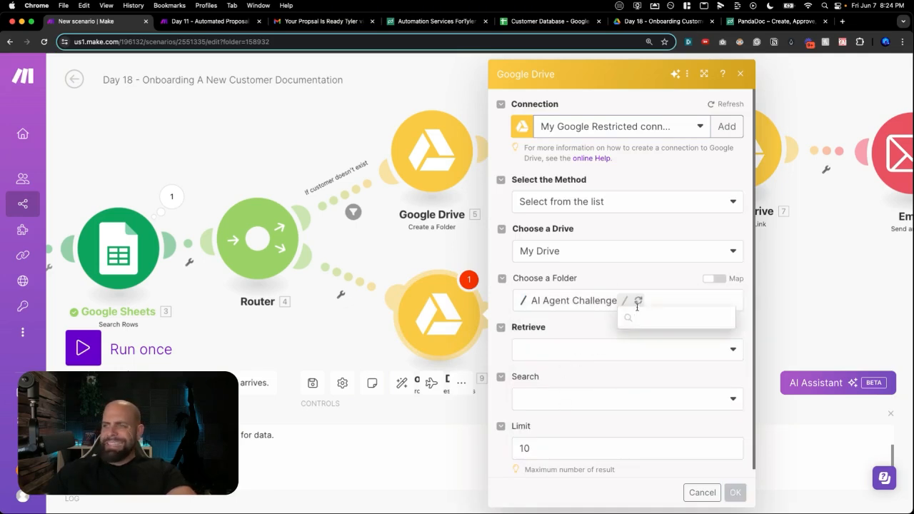
click(639, 343)
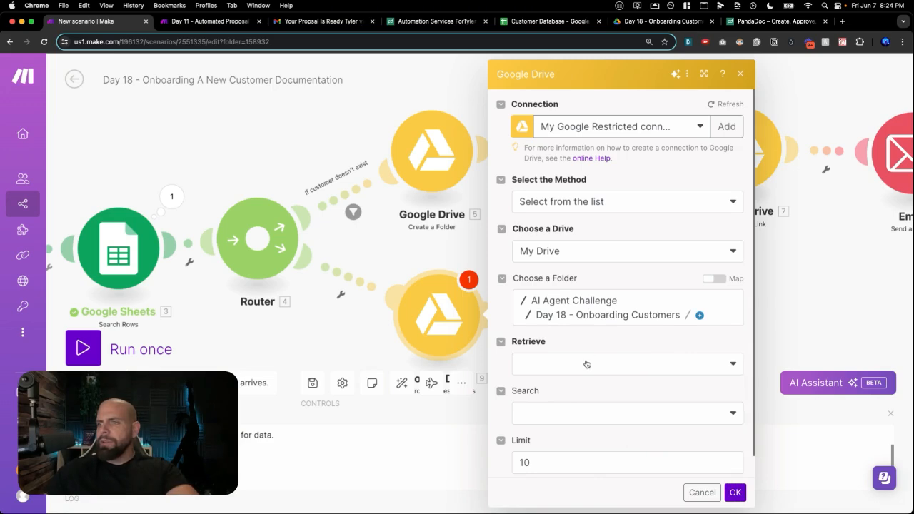
- Set the search type to Search within file/folder names and open the Query field for mapping
click(572, 412)
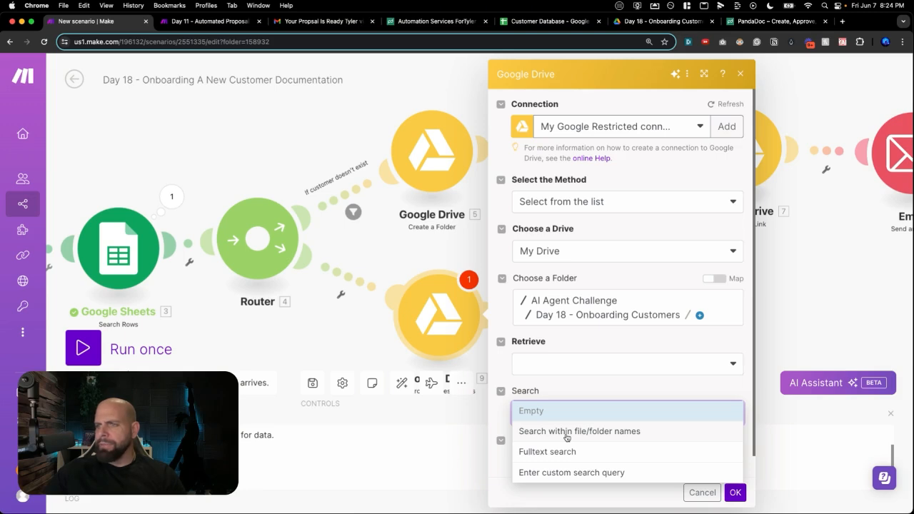
click(566, 434)
scroll(561, 429, down, 2)
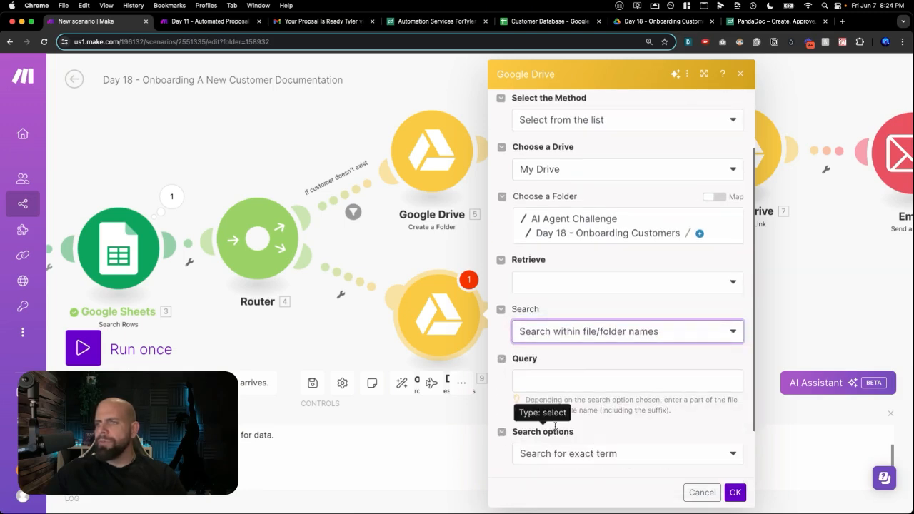
click(537, 386)
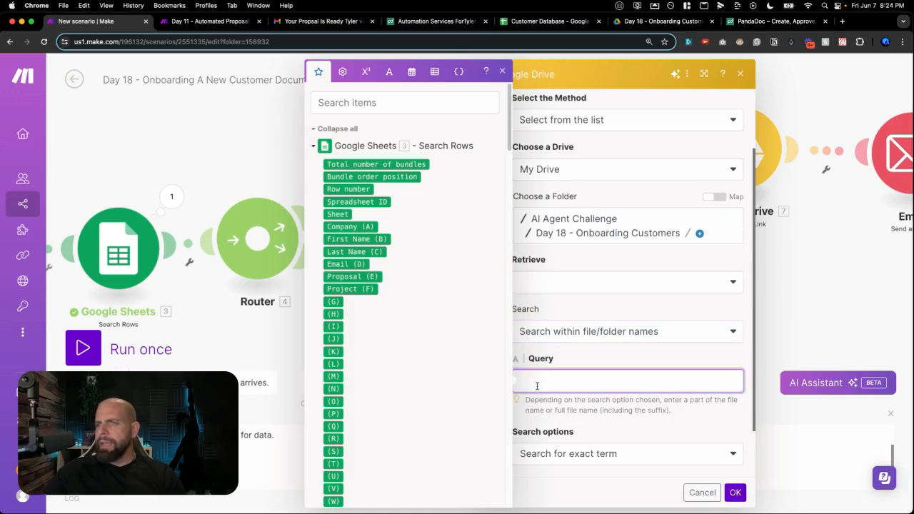
- Map the Google Drive search query to the PandaDoc Client.Company token value
scroll(438, 370, down, 15)
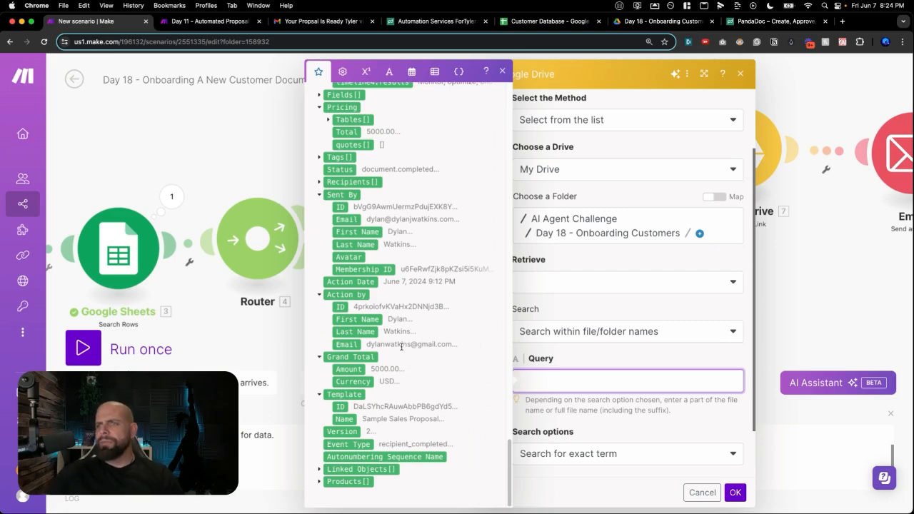
scroll(382, 370, up, 5)
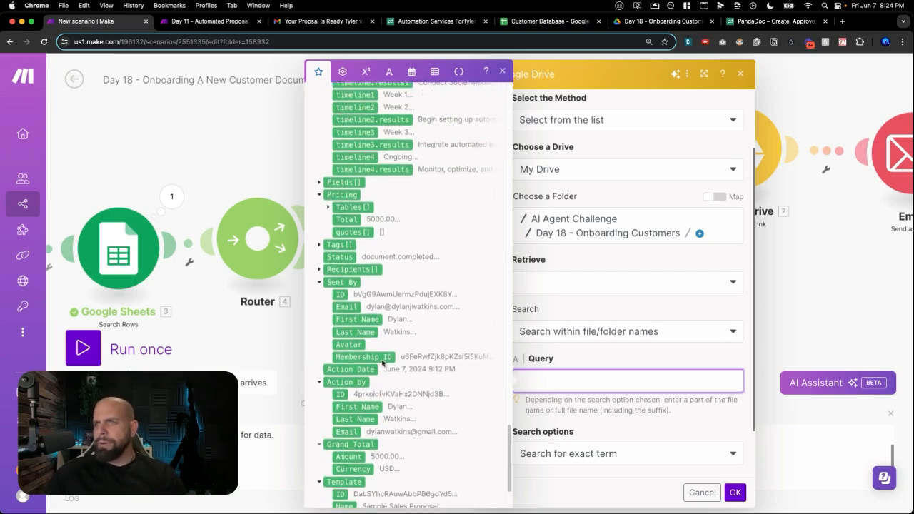
scroll(383, 362, up, 6)
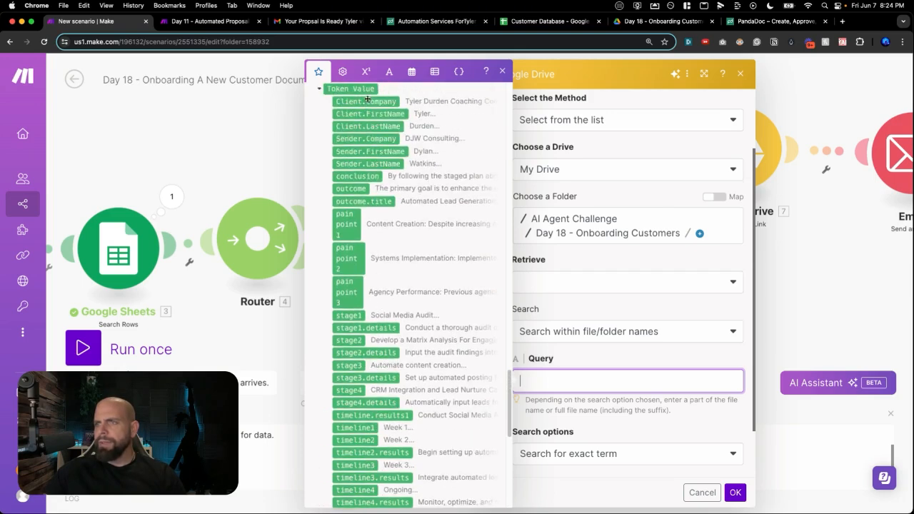
click(368, 102)
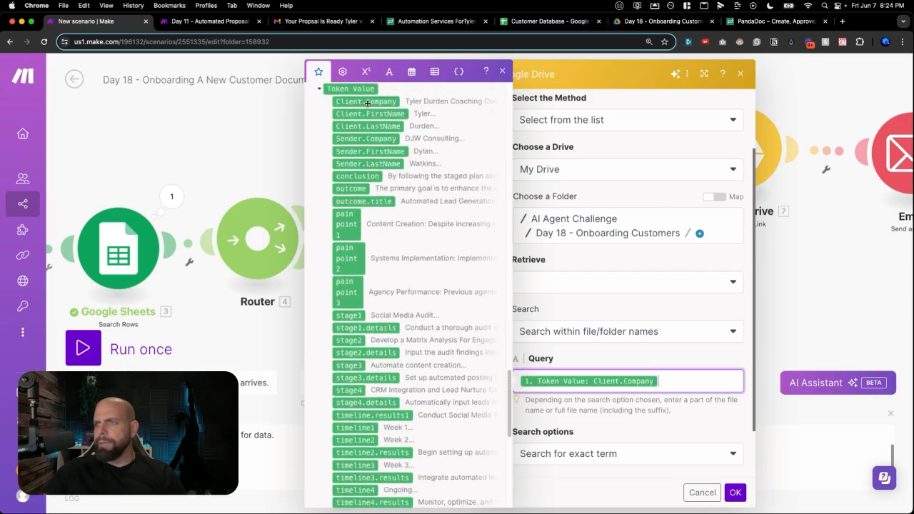
click(631, 420)
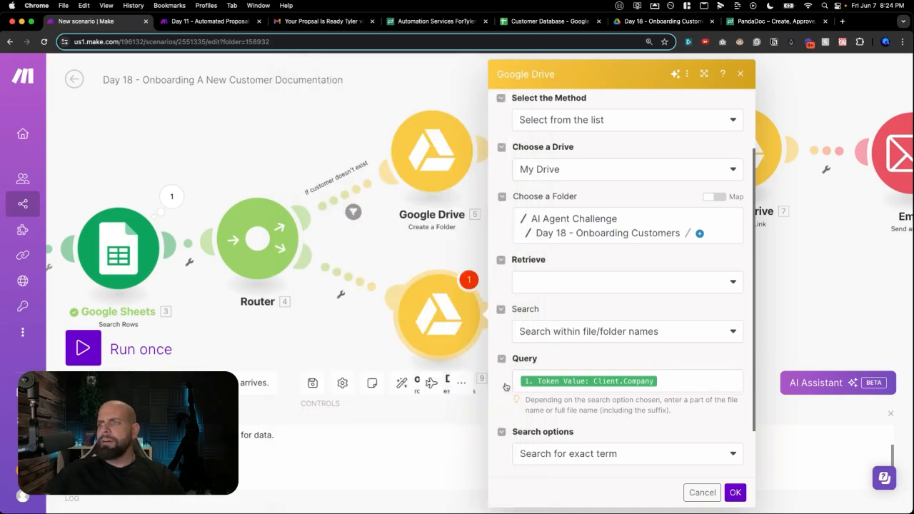
- Set the folder search to match the exact term and retrieve Folders, and save the module
click(600, 456)
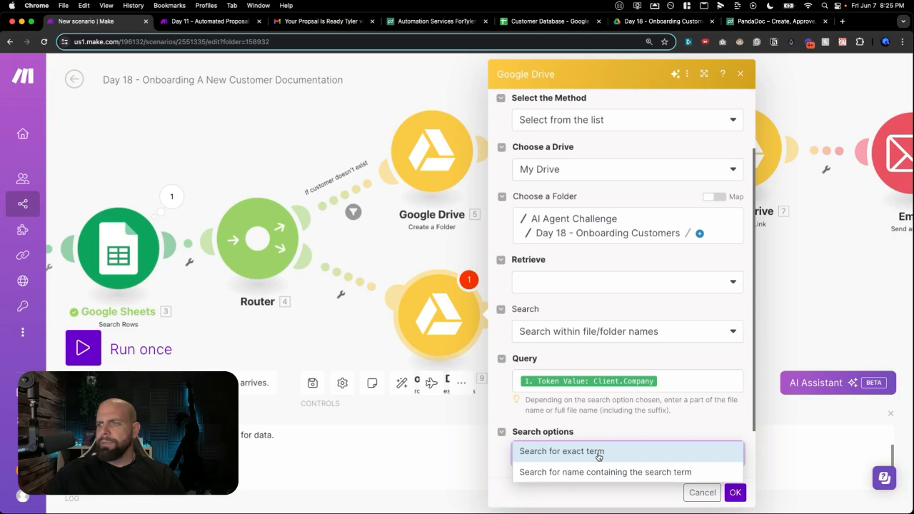
click(600, 453)
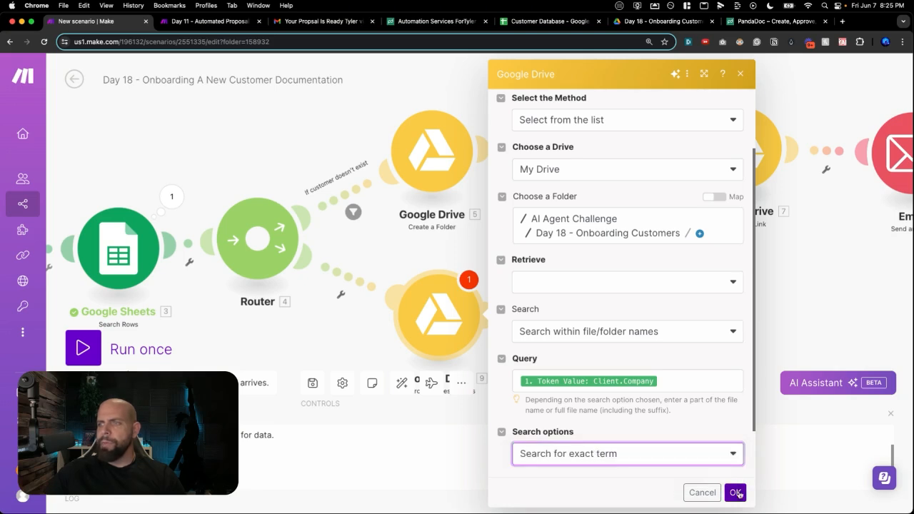
click(736, 493)
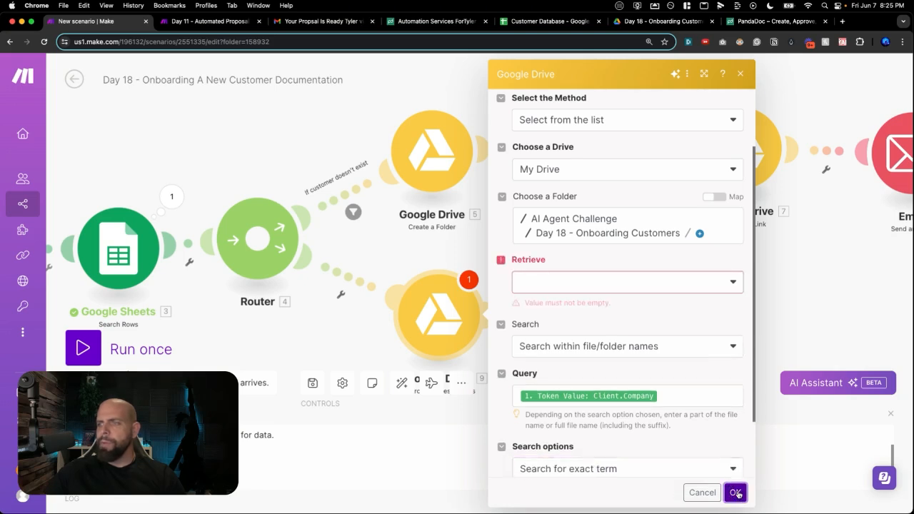
click(603, 286)
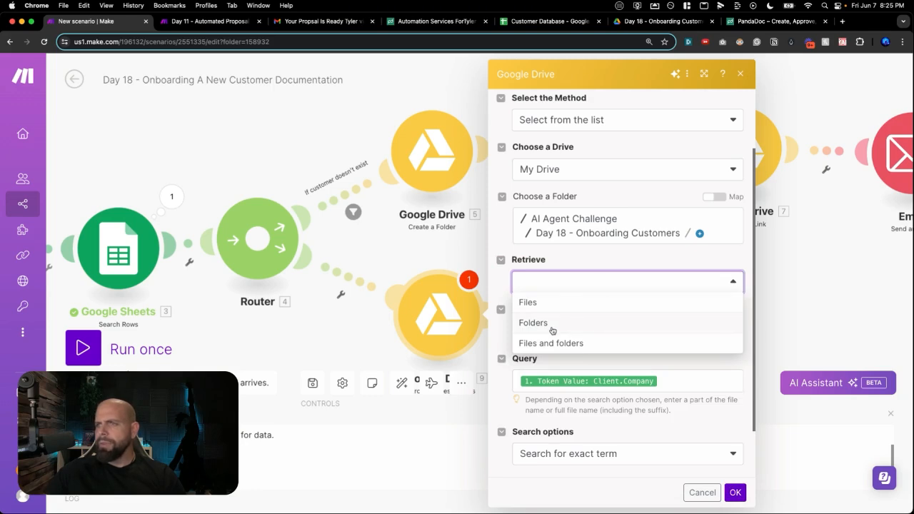
click(549, 328)
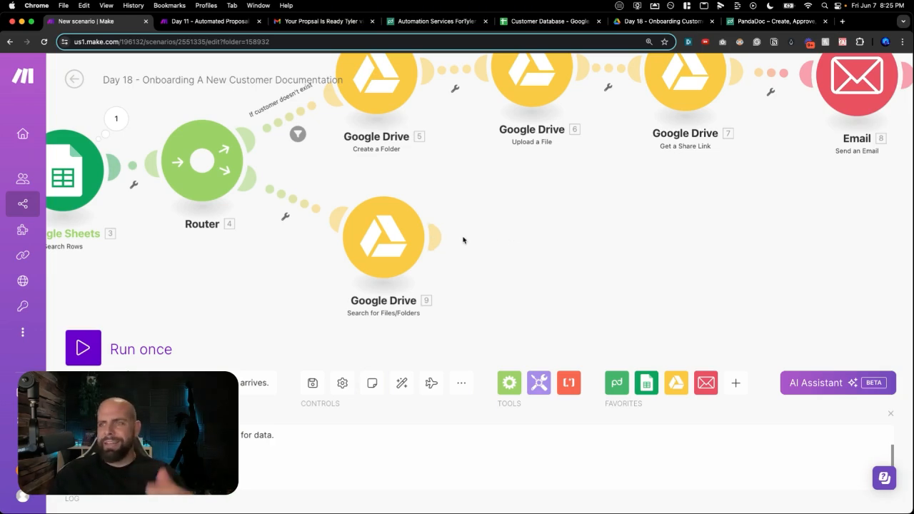
- Duplicate the Upload a File, Get a Share Link and Send an Email modules and attach the copies after Search for Files/Folders
click(528, 242)
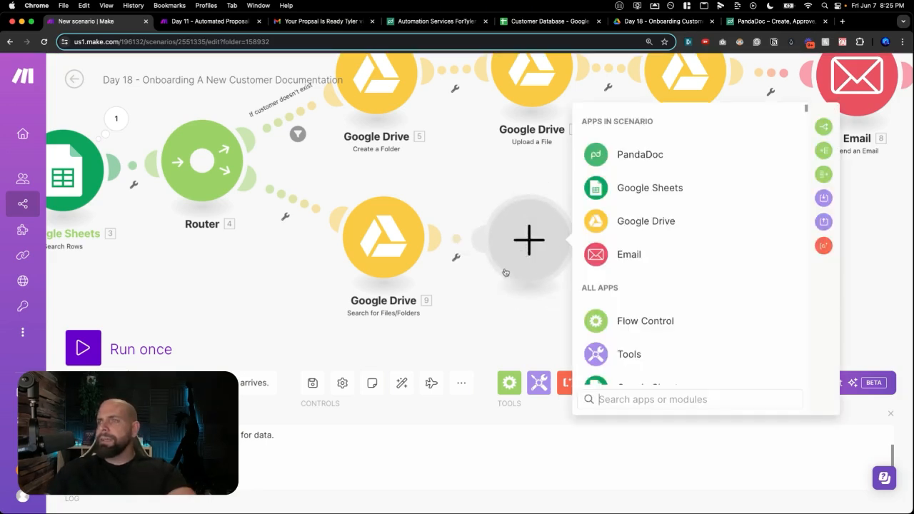
click(490, 205)
scroll(680, 209, down, 3)
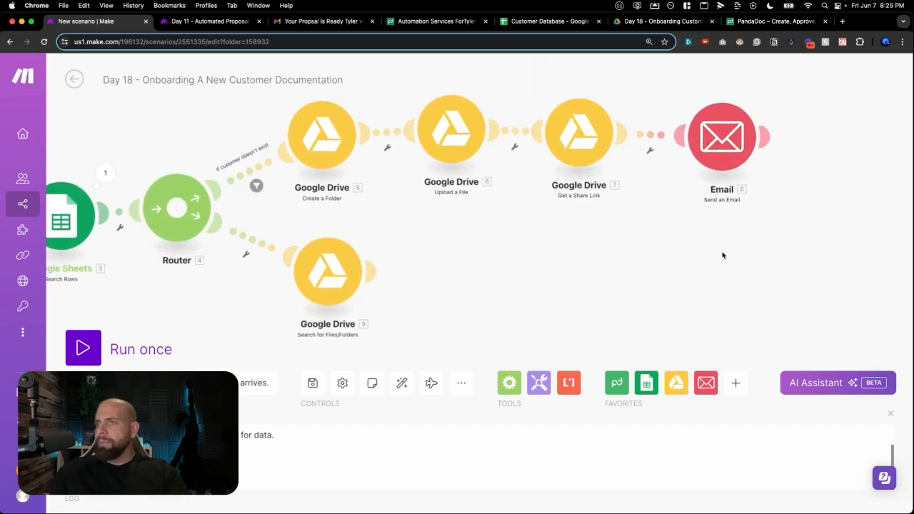
drag(750, 251, 428, 96)
key(super+c)
key(super+v)
drag(535, 221, 637, 315)
click(595, 272)
drag(594, 272, 393, 187)
- Map the copied upload module's Folder ID to the File ID from Search for Files/Folders, and confirm the copied share link module's settings
click(405, 240)
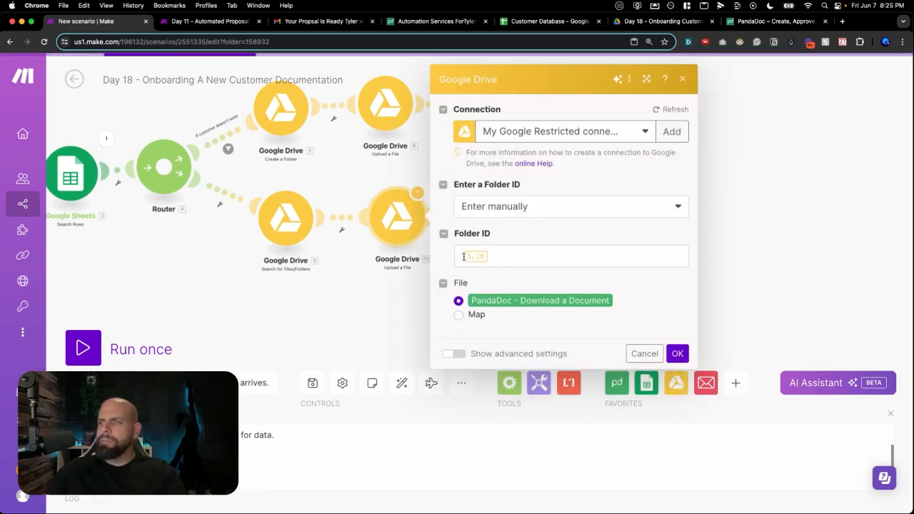
click(502, 254)
key(BackSpace)
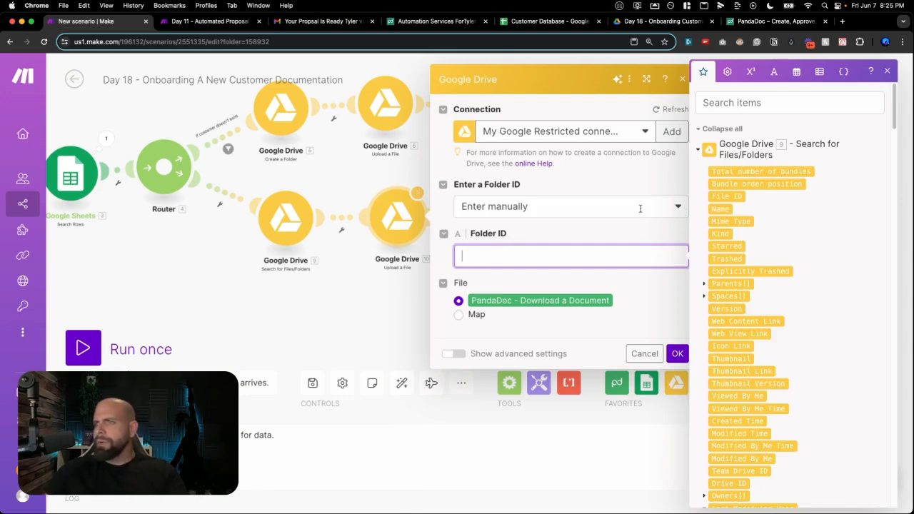
click(715, 198)
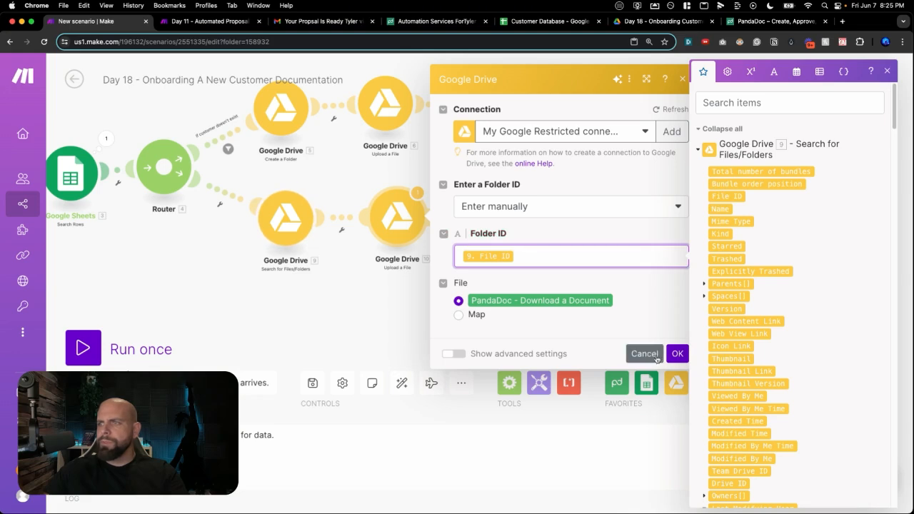
click(677, 354)
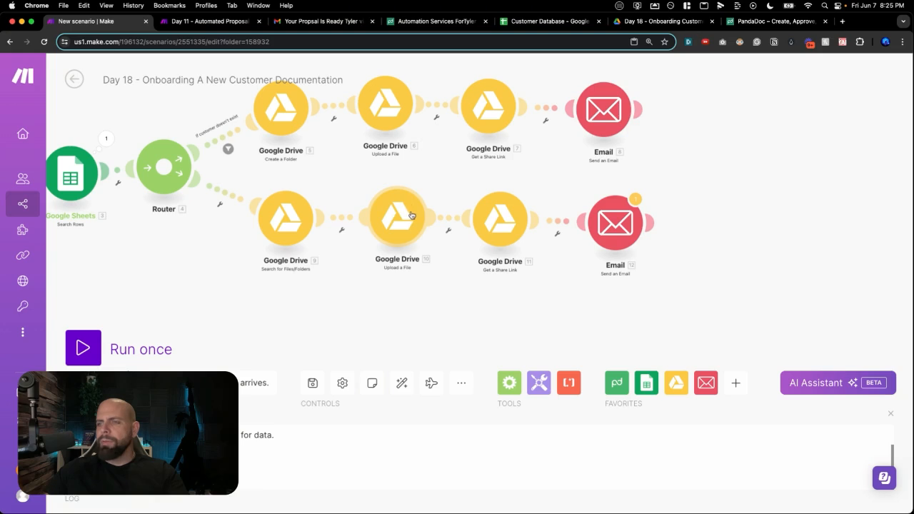
click(503, 229)
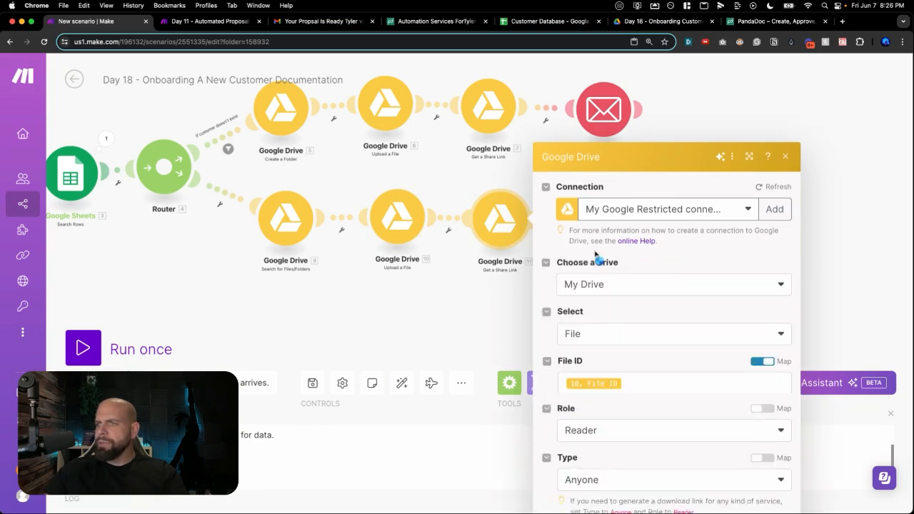
click(780, 491)
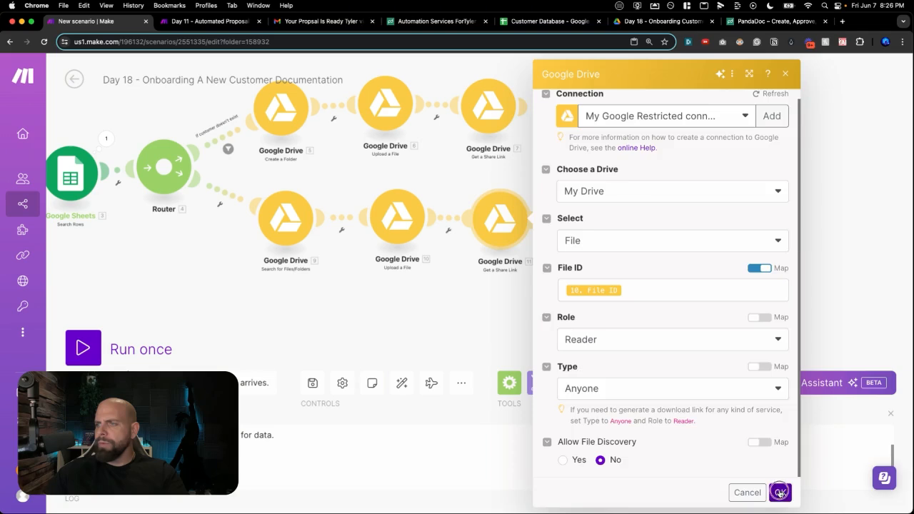
- Replace "Welcome Aboard" in the copied email's subject with "Your signed document link:", keeping the Client.FirstName token after it
click(611, 241)
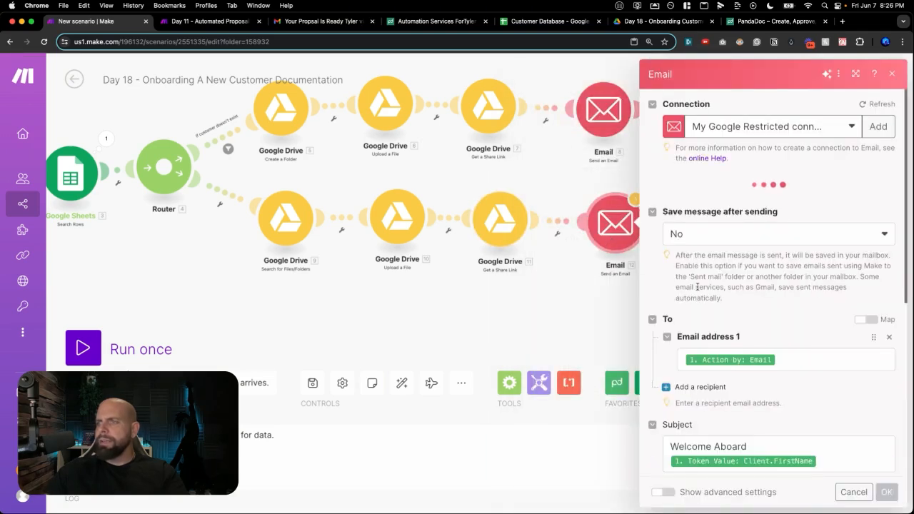
scroll(719, 291, down, 5)
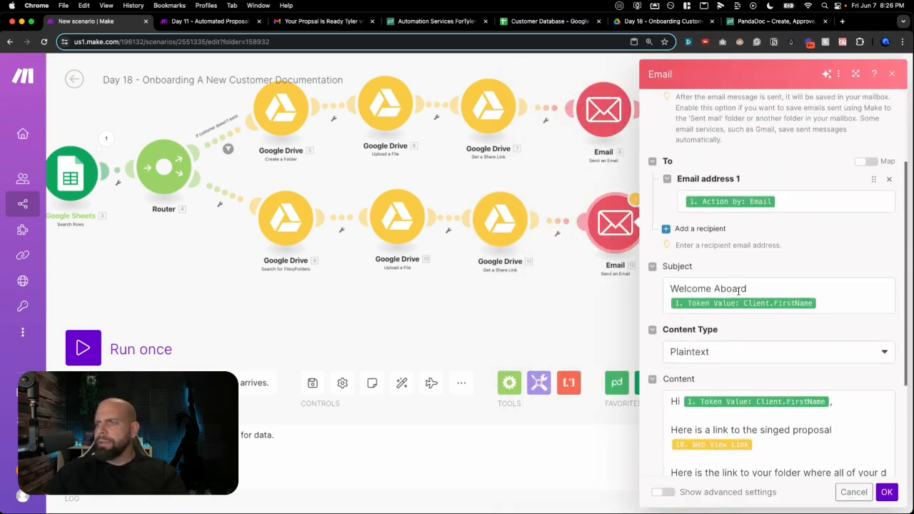
drag(745, 290, 746, 287)
drag(746, 288, 639, 279)
text(Your )
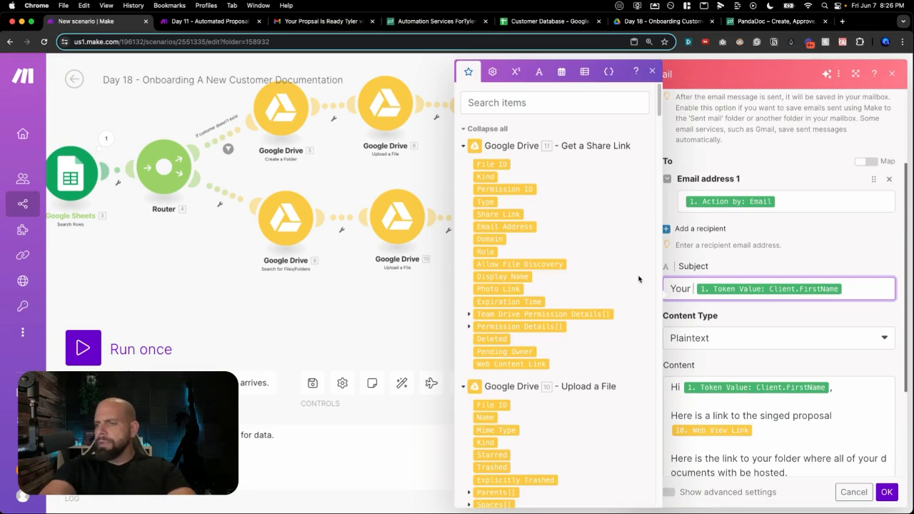
text(docu)
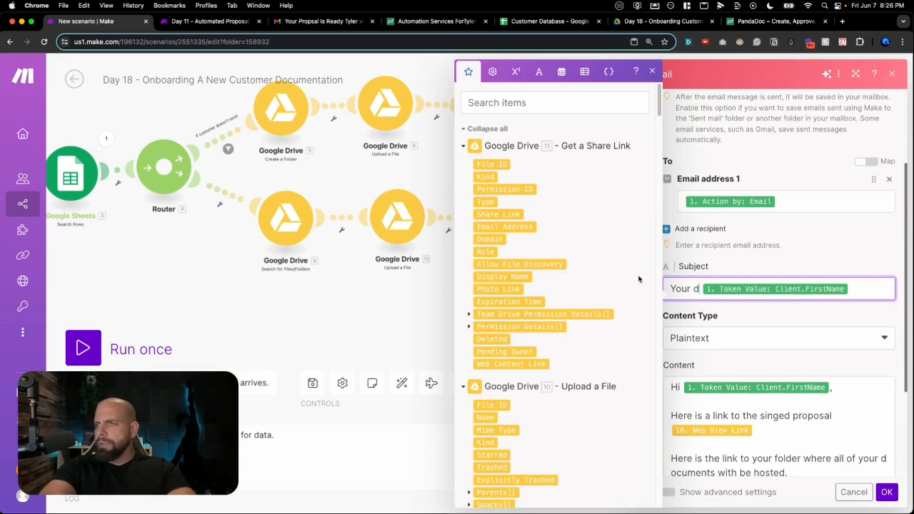
key(BackSpace)
key(BackSpace)
key(BackSpace)
key(BackSpace)
text(signed document)
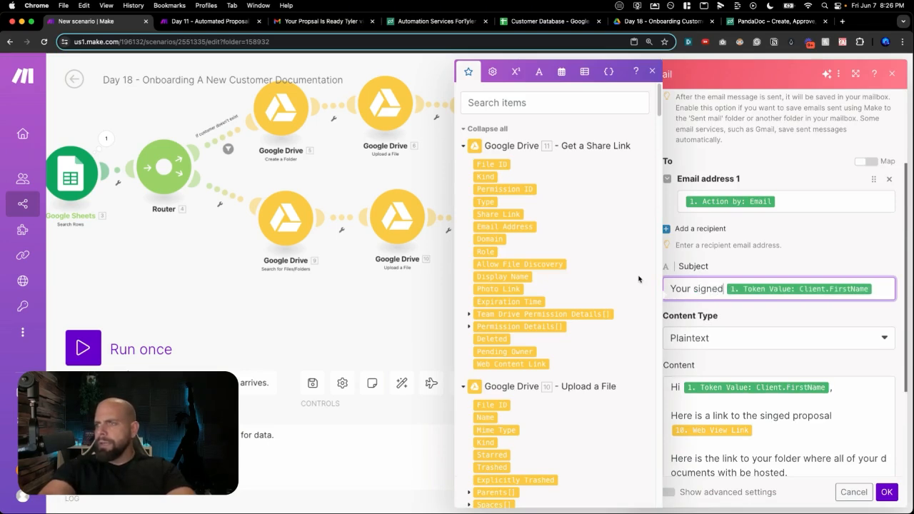
text(:)
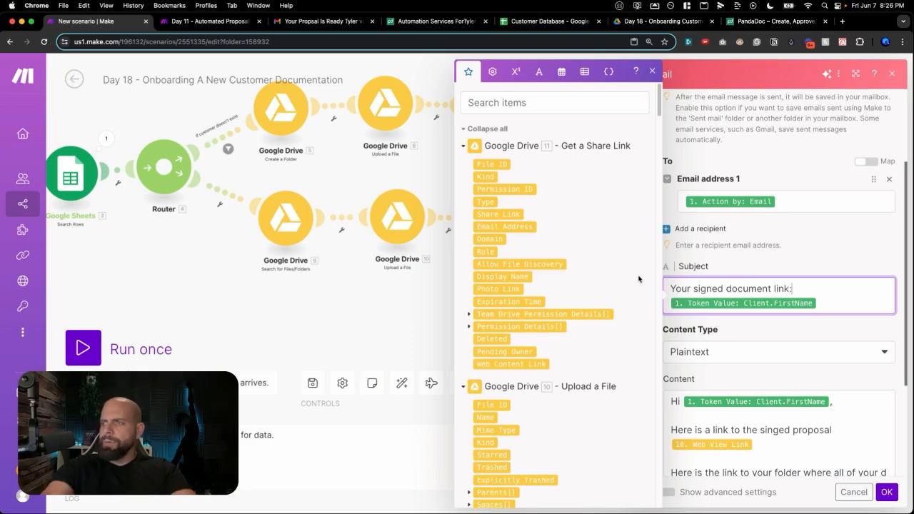
- In the copied email's content, replace the invalid folder link with the Web View Link from Search for Files/Folders
click(759, 370)
scroll(745, 369, down, 2)
scroll(739, 350, down, 2)
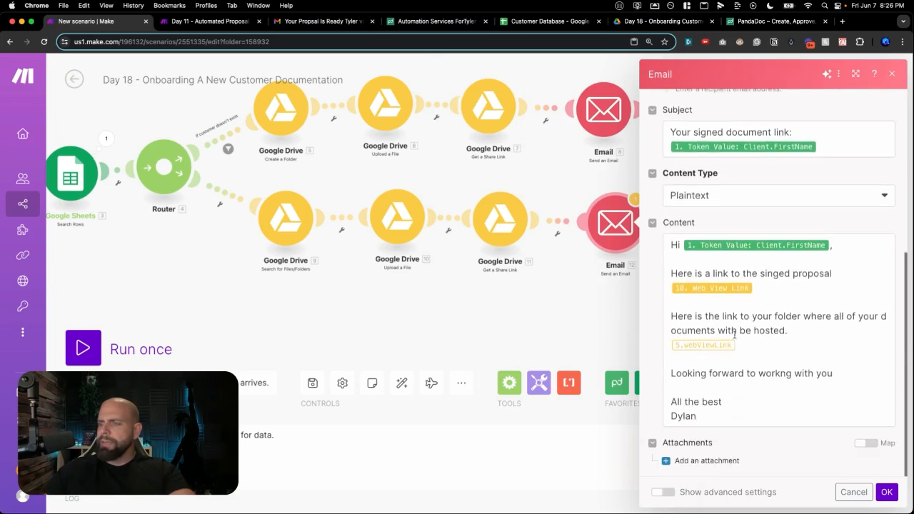
click(722, 289)
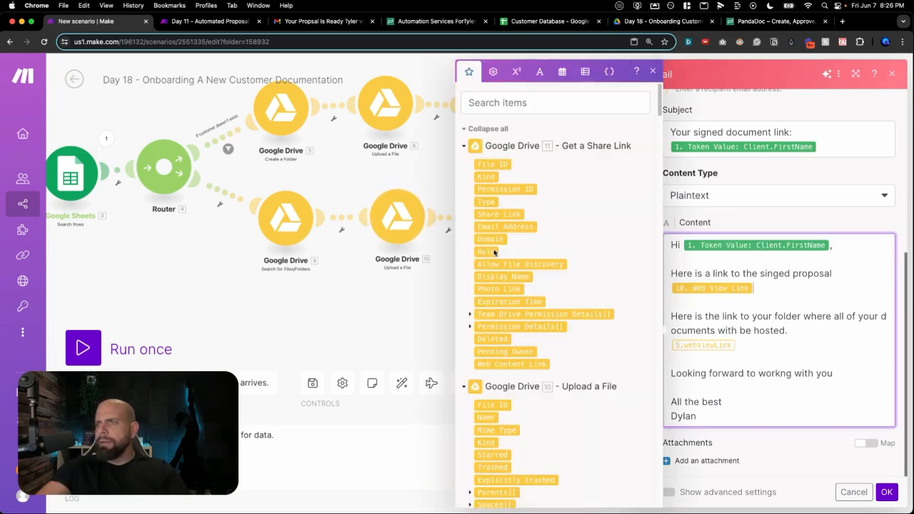
scroll(488, 252, down, 5)
scroll(494, 250, down, 2)
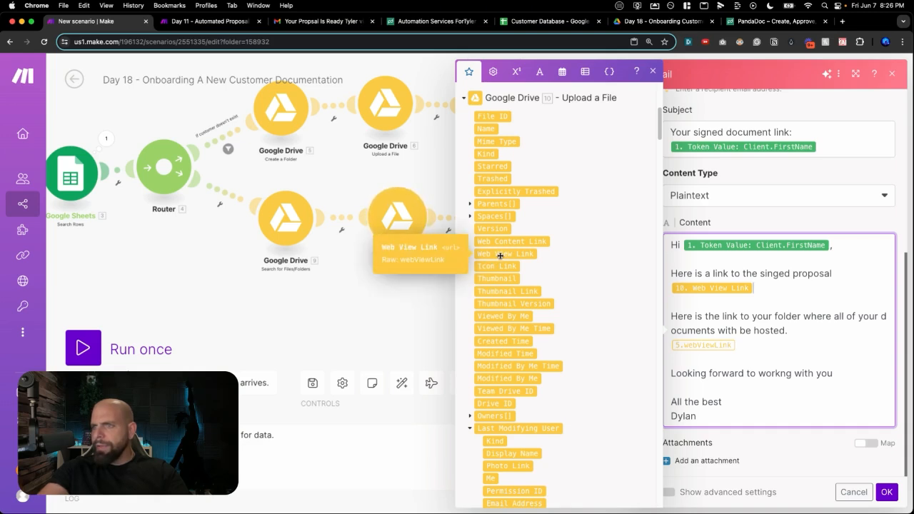
click(746, 345)
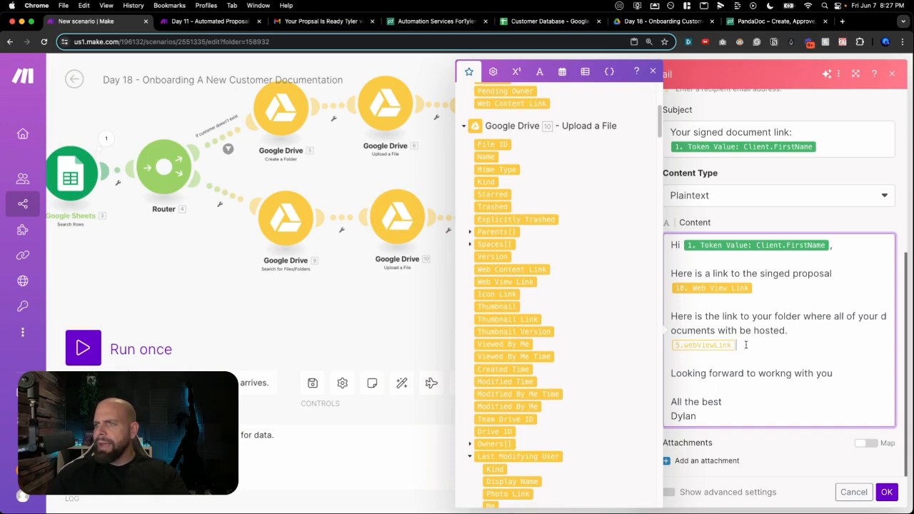
key(BackSpace)
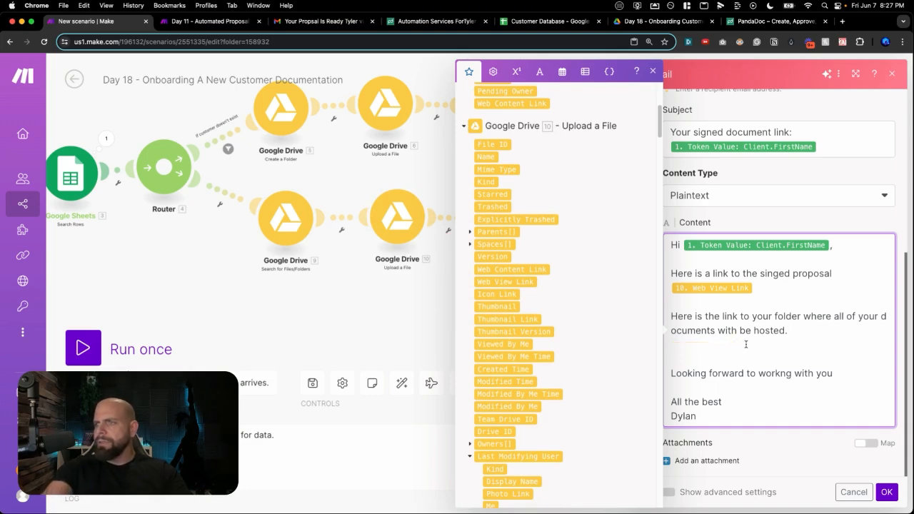
key(Return)
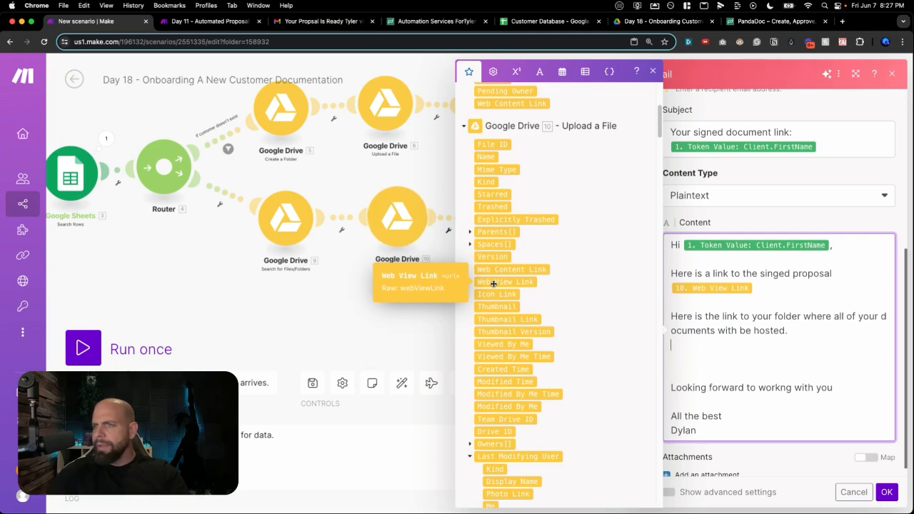
scroll(493, 284, up, 6)
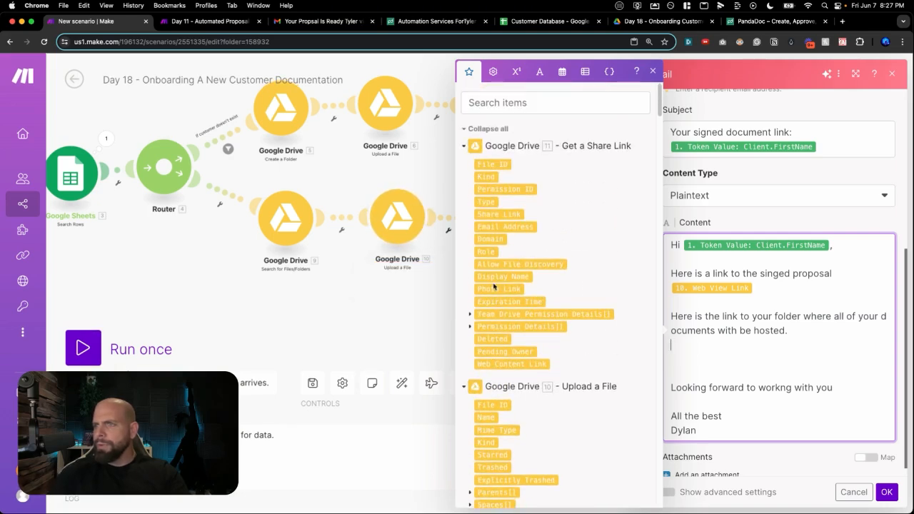
scroll(493, 286, down, 15)
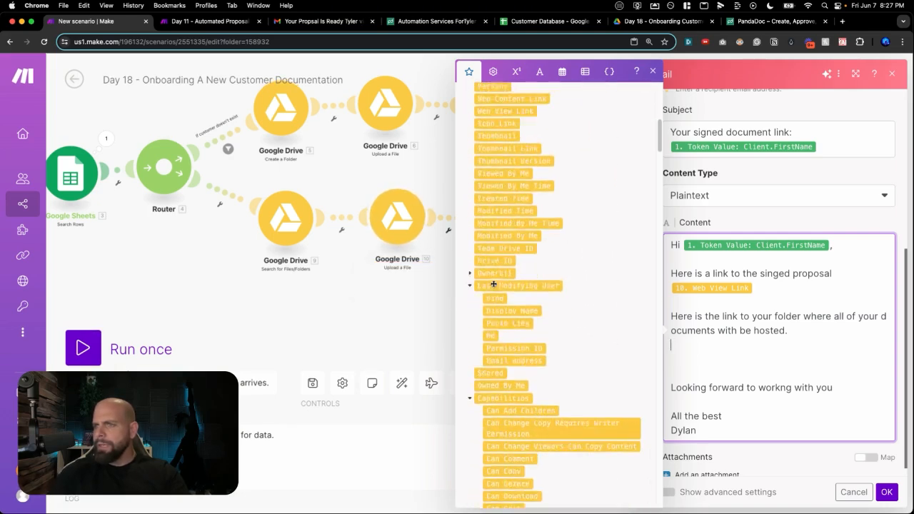
scroll(492, 284, down, 5)
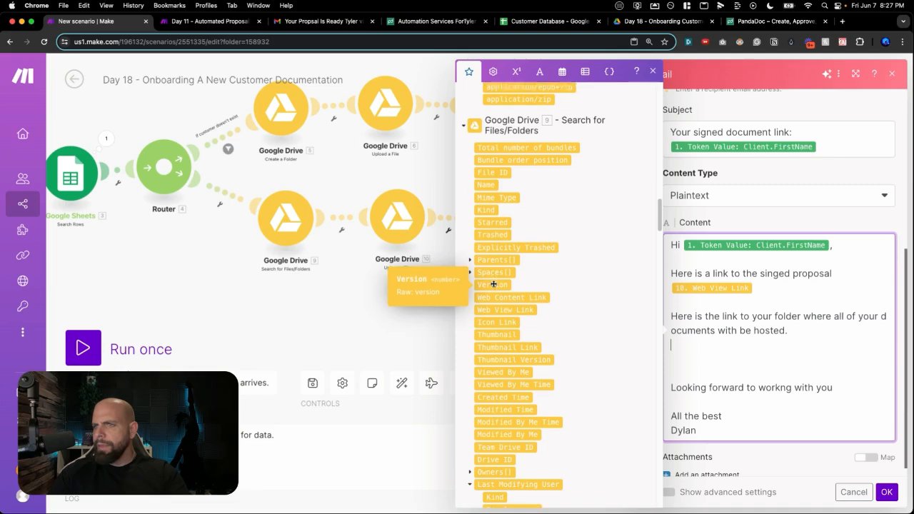
scroll(493, 285, down, 1)
click(493, 294)
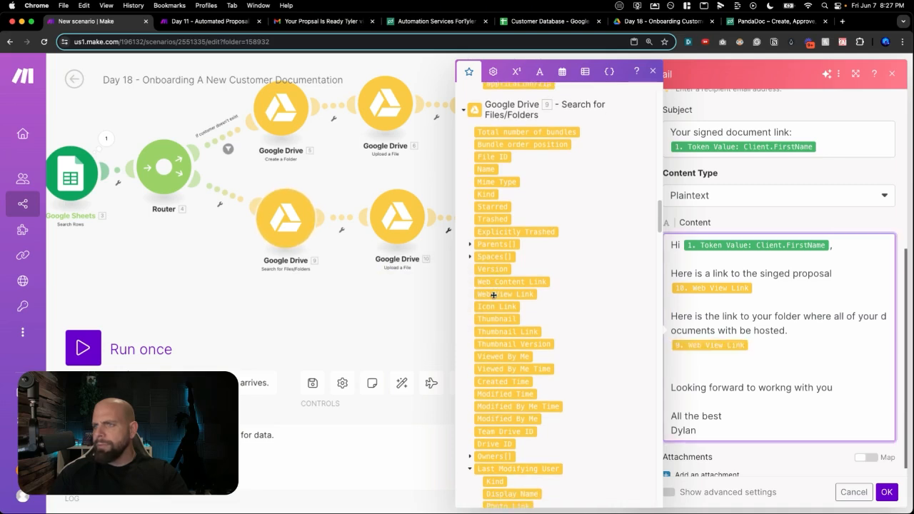
click(697, 359)
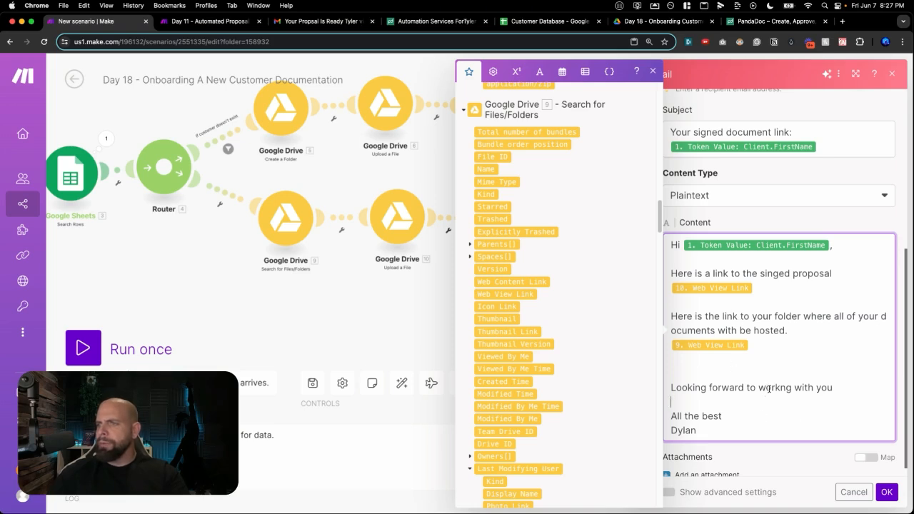
- Reword the copied email's closing line to "Looking forward to continuing to work with you"
text(continuing to)
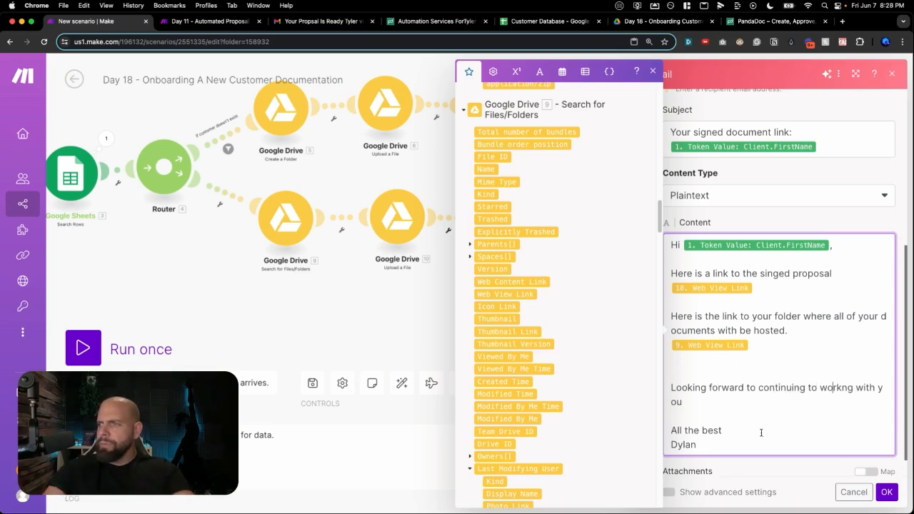
key(Delete)
key(Delete)
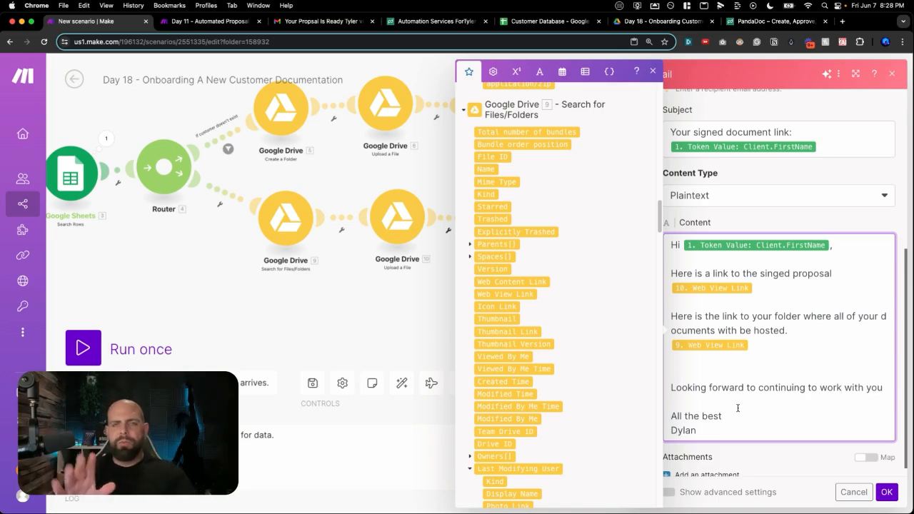
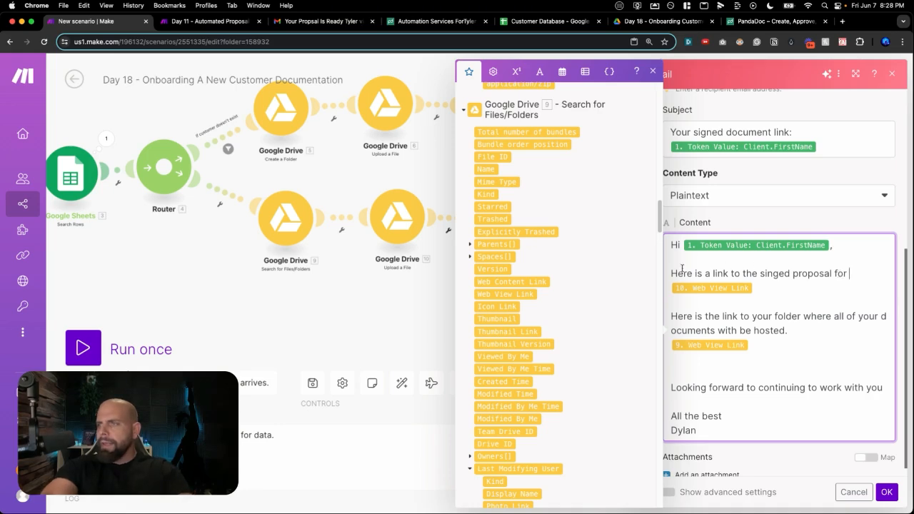
- Extend the email's proposal line with "for" and the PandaDoc outcome.title token, add a line break before the proposal link, and save the module
scroll(558, 307, down, 10)
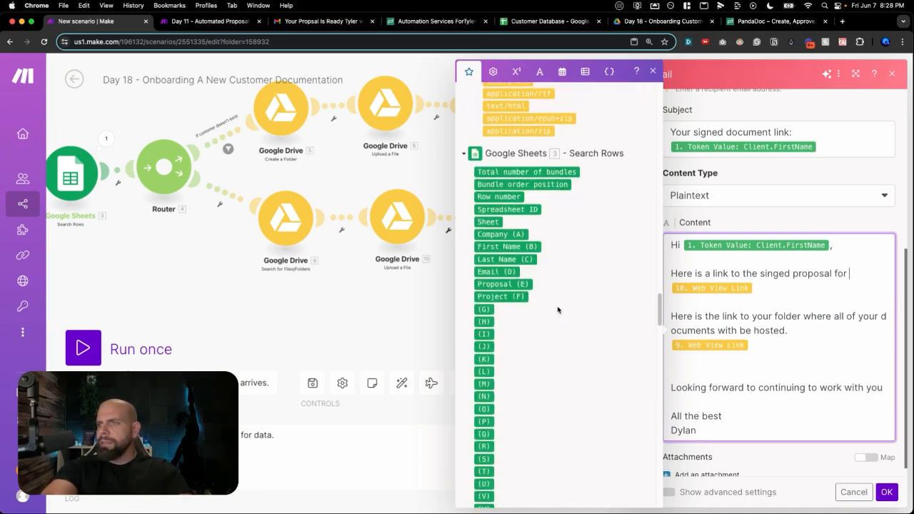
scroll(559, 310, down, 15)
scroll(558, 307, up, 2)
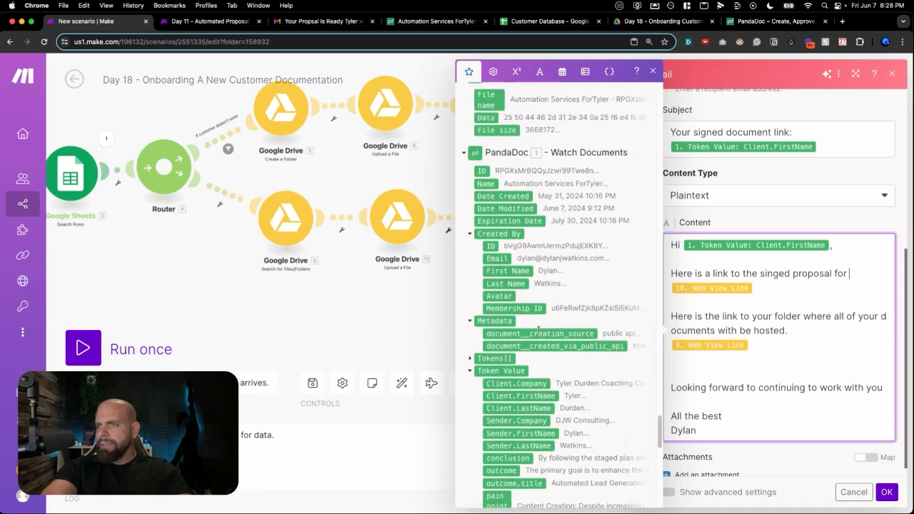
scroll(538, 331, down, 3)
click(469, 312)
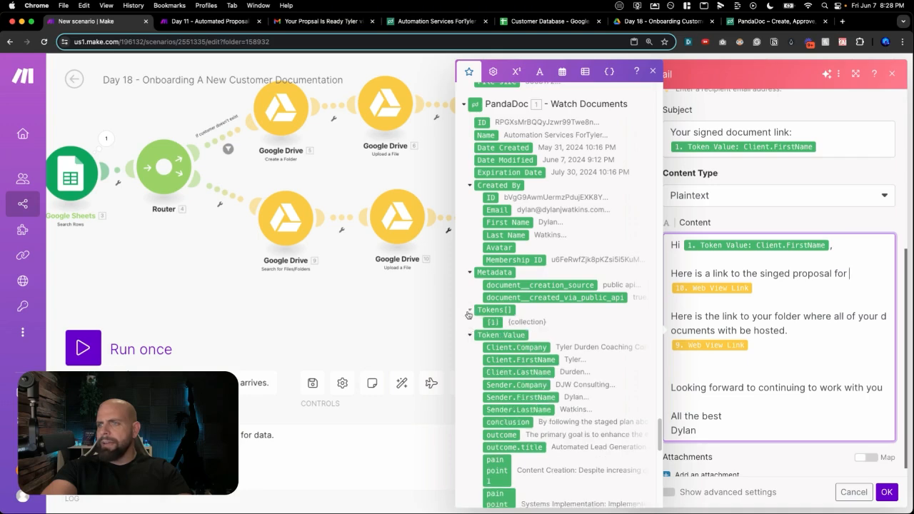
scroll(482, 305, down, 4)
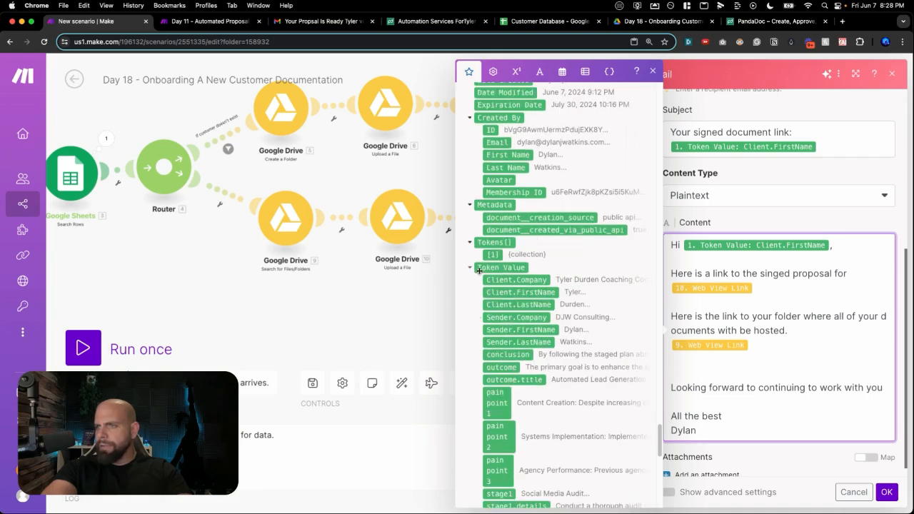
scroll(498, 378, down, 4)
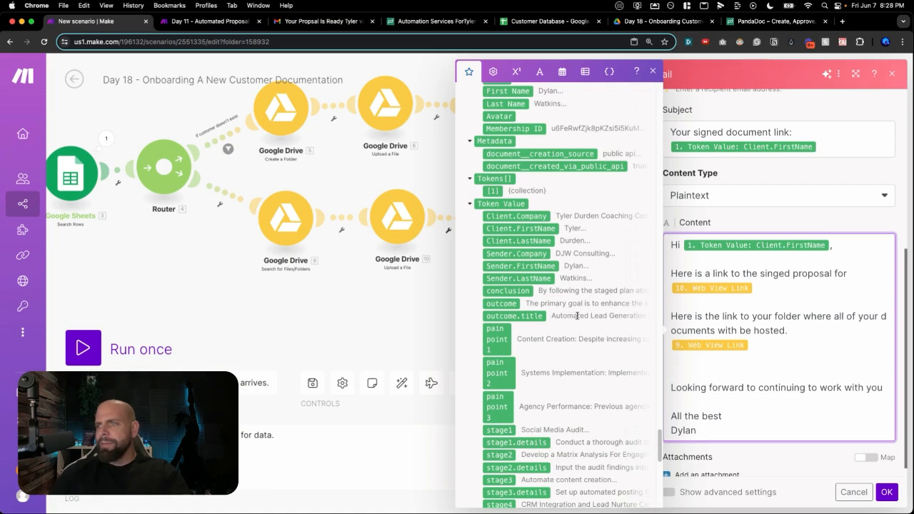
click(535, 316)
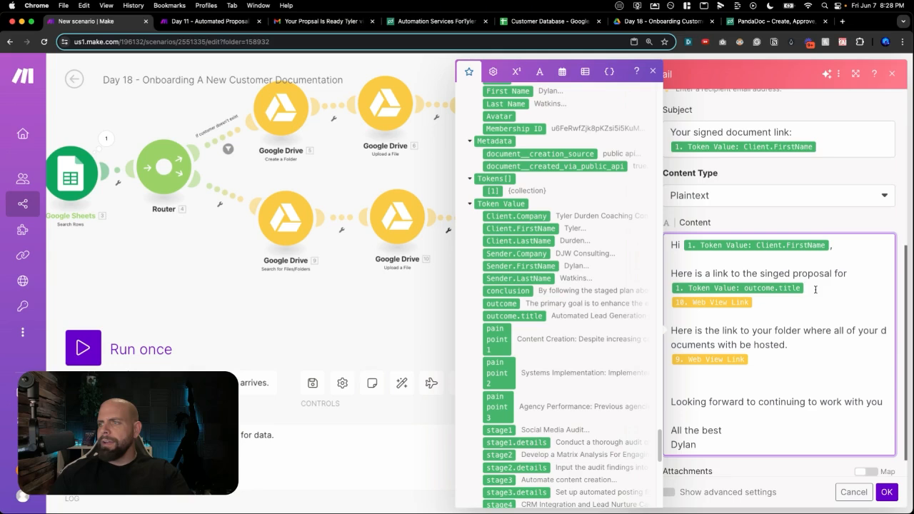
key(Return)
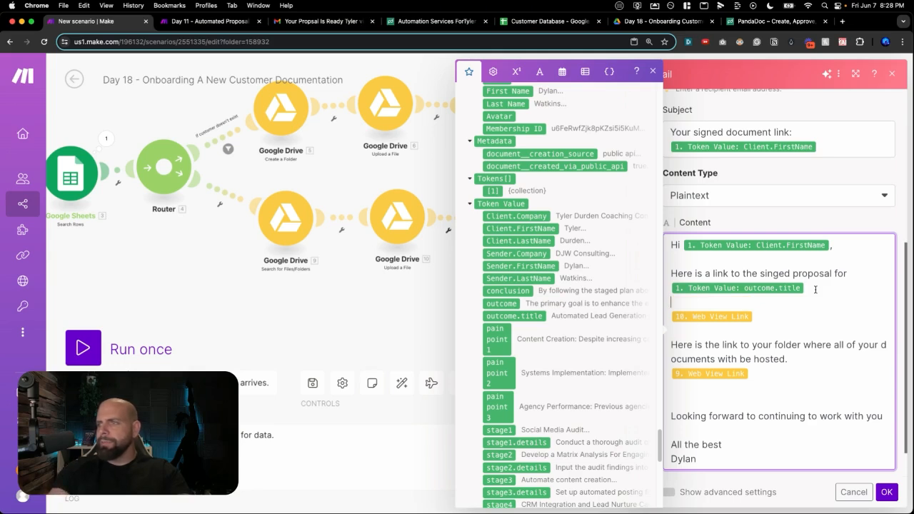
scroll(786, 315, down, 2)
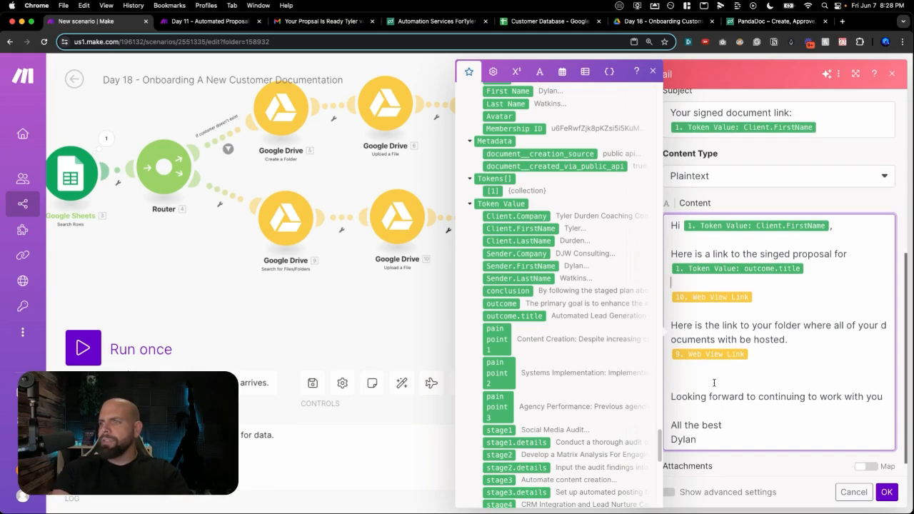
click(880, 495)
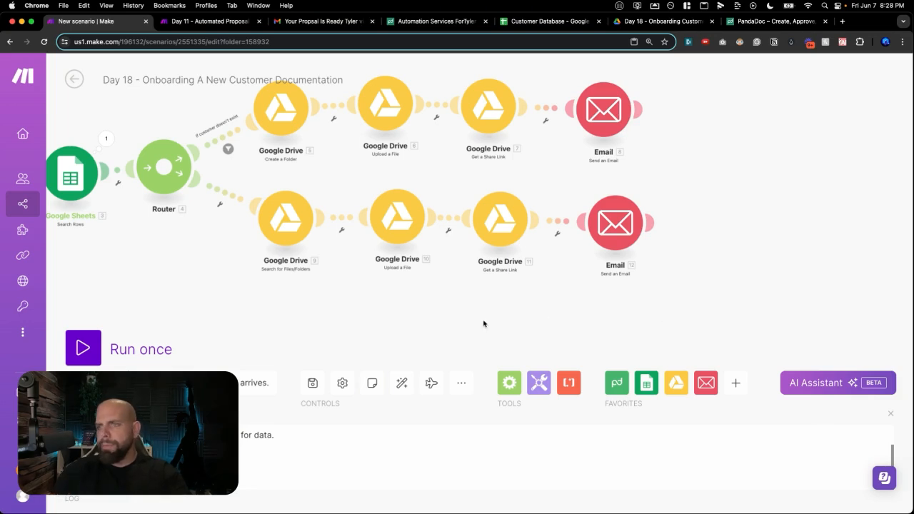
- Set the filter condition on the router's existing-customer route to PandaDoc Client.Company with the Exists operator
scroll(485, 324, down, 4)
scroll(484, 324, up, 1)
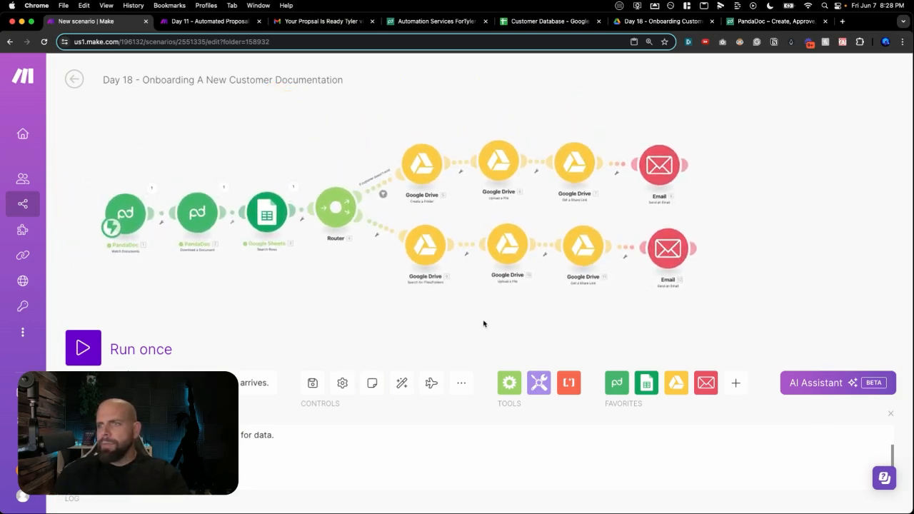
scroll(421, 280, up, 4)
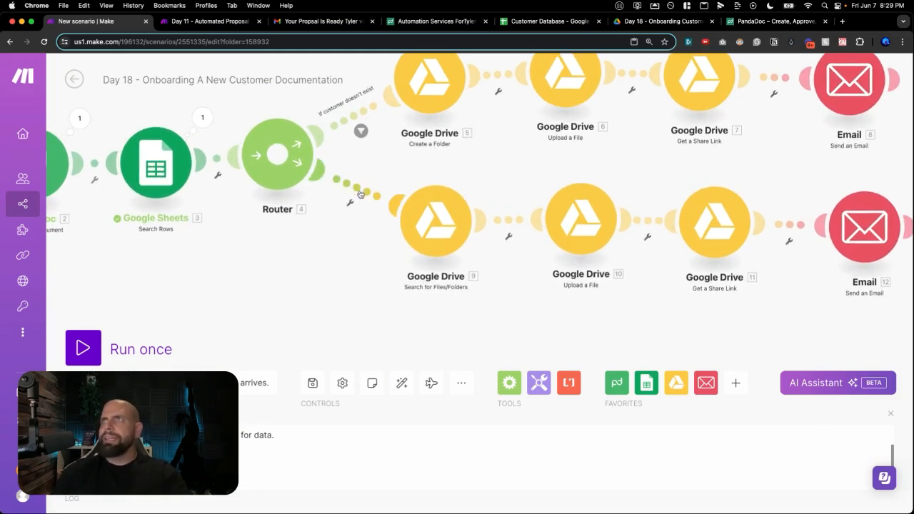
click(362, 194)
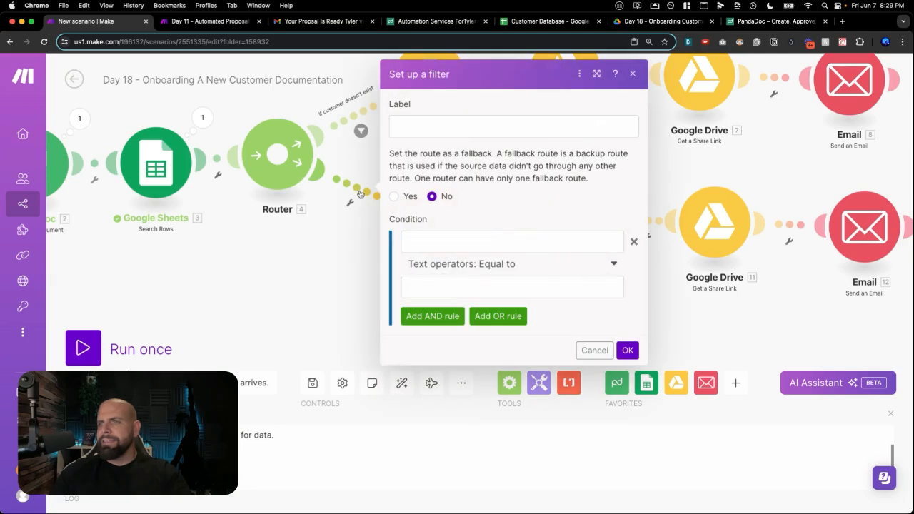
click(425, 241)
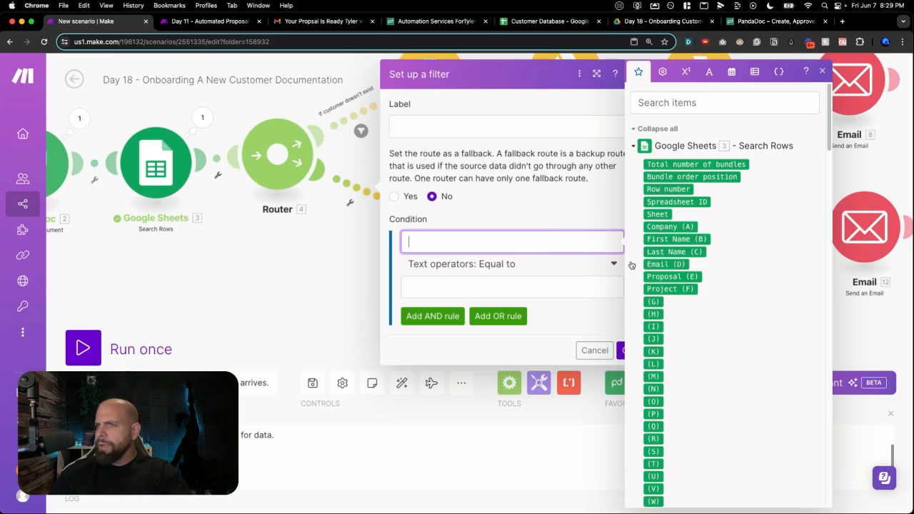
scroll(631, 265, down, 15)
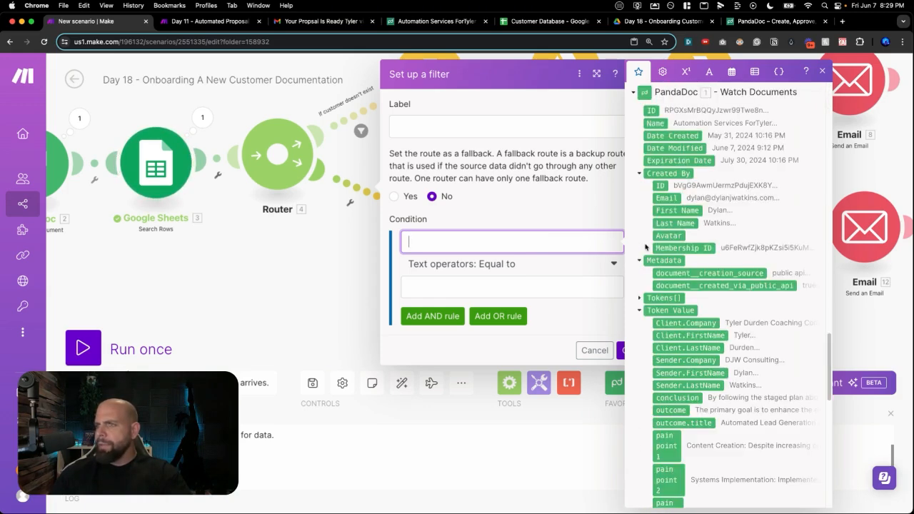
scroll(646, 246, down, 2)
click(668, 283)
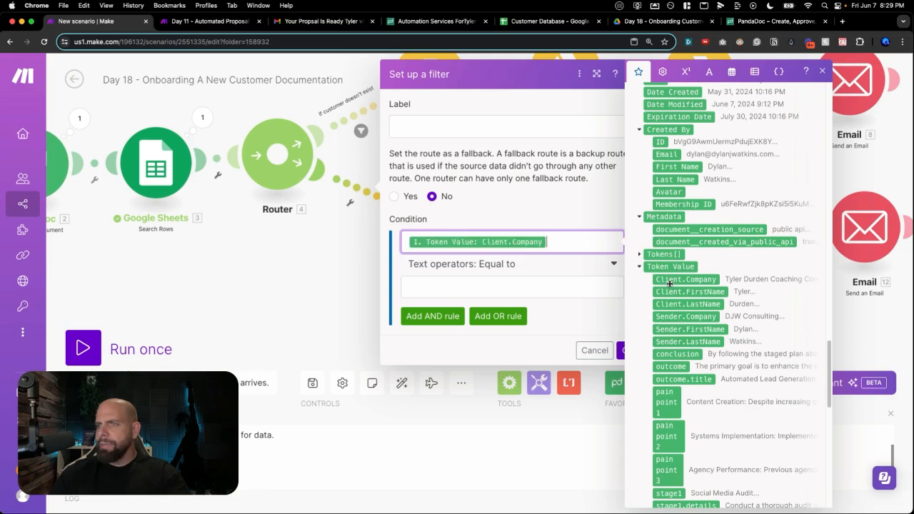
click(531, 270)
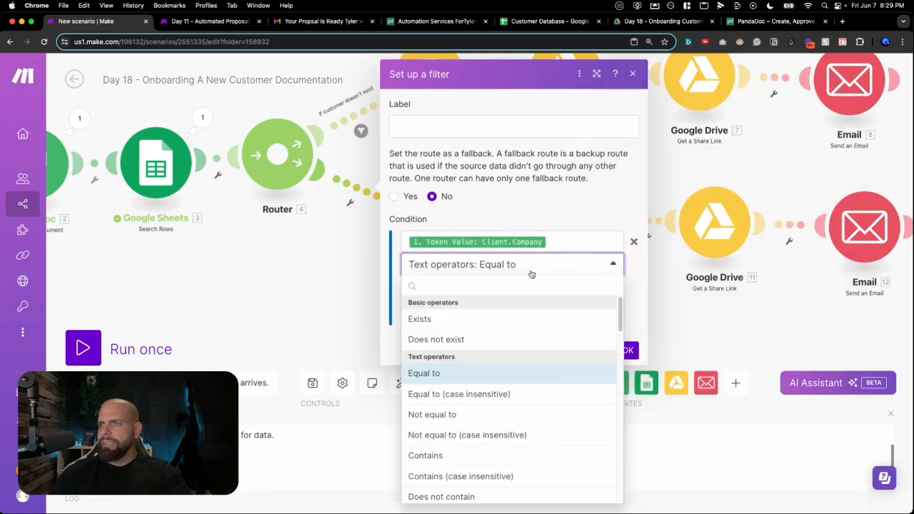
click(465, 320)
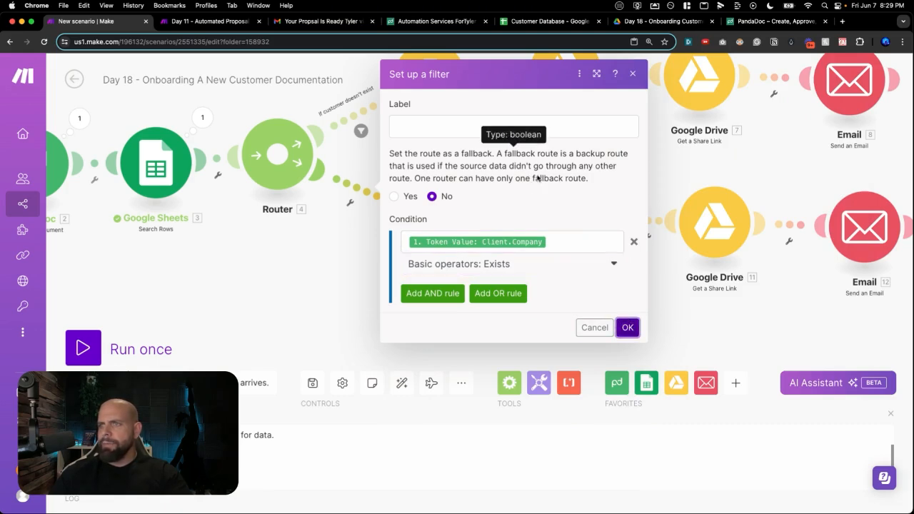
- Label the existing-customer filter "If customer exists" and save it
click(475, 136)
text(If cus)
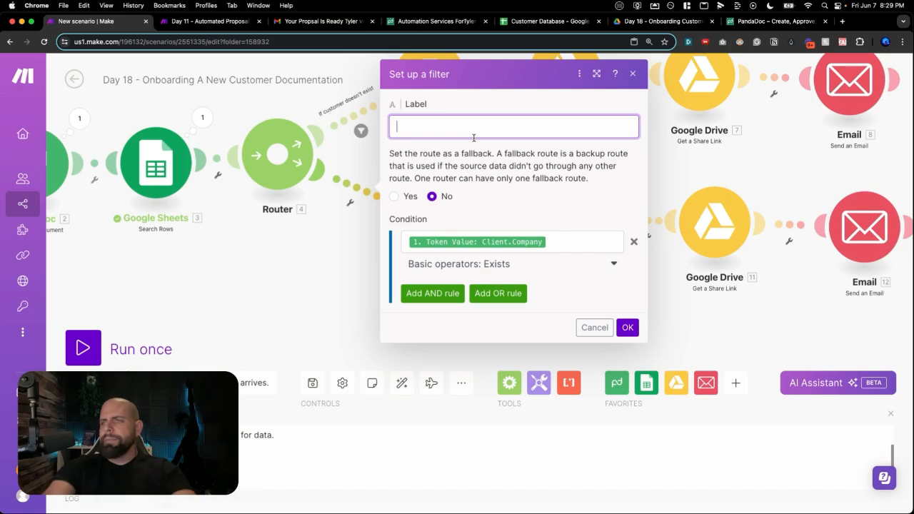
text(tomer exists)
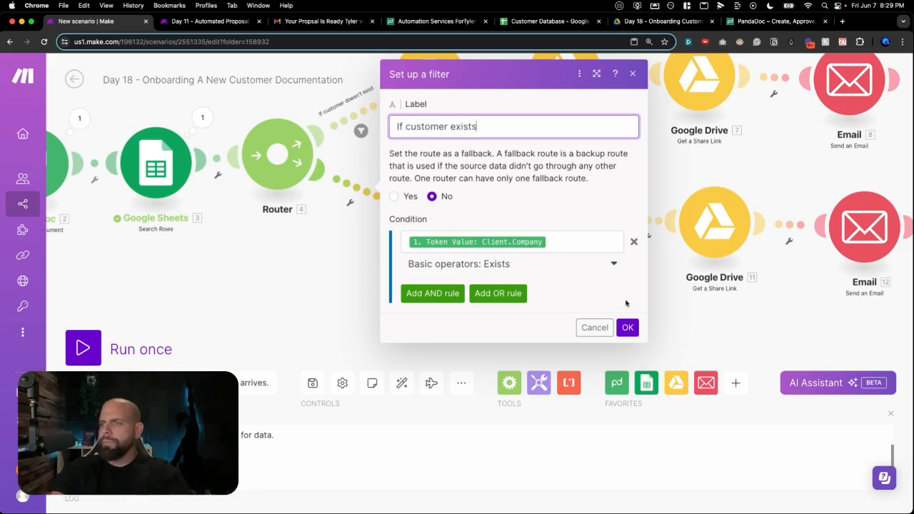
click(628, 326)
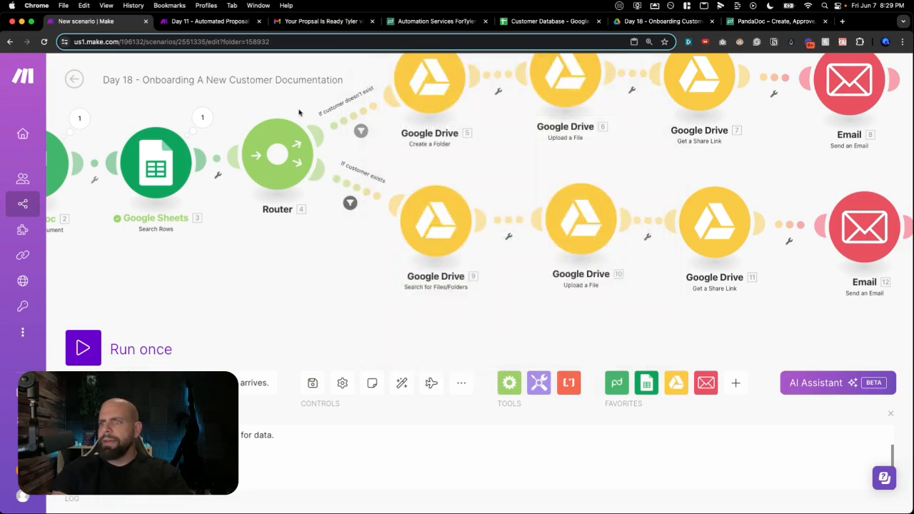
- Review the condition of the "If customer doesn't exist" filter and compare both router routes
drag(300, 112, 240, 173)
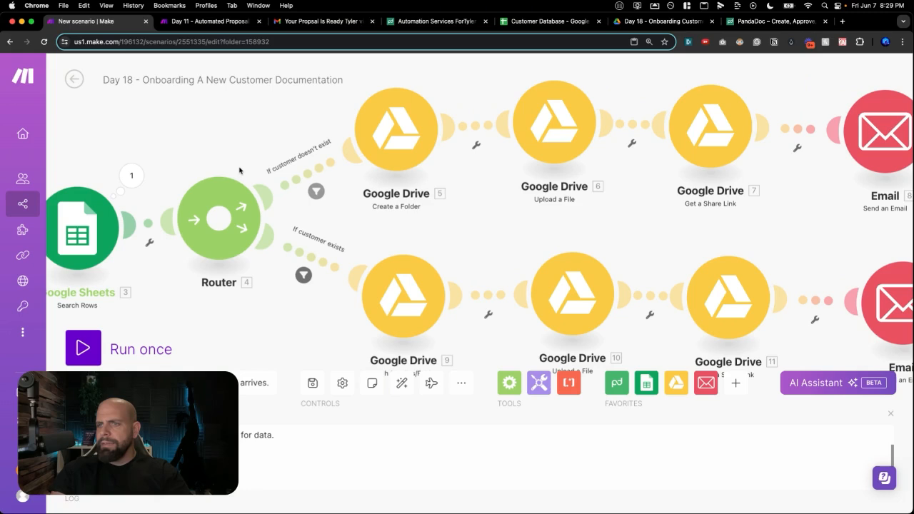
click(315, 191)
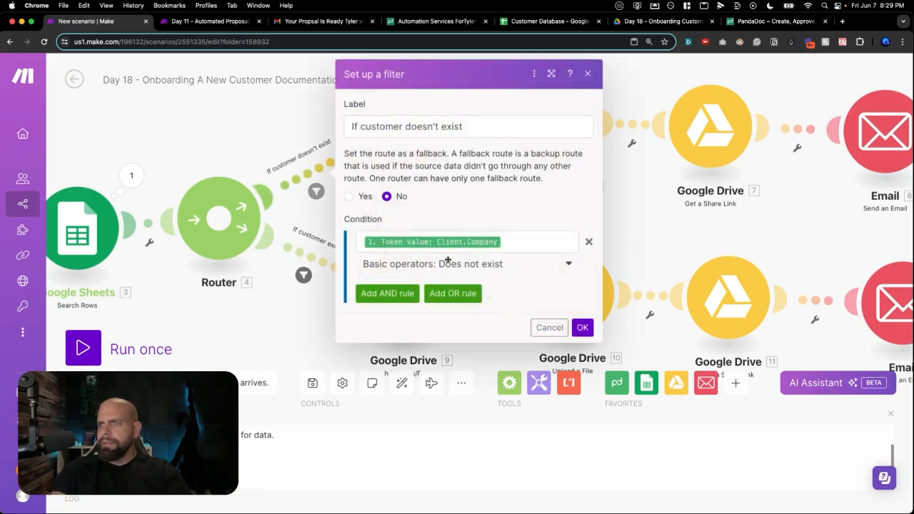
click(288, 298)
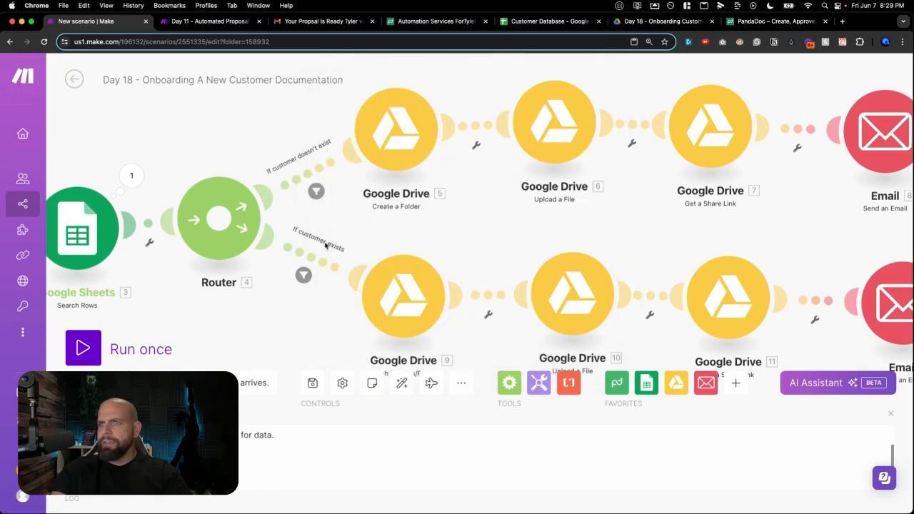
scroll(278, 315, up, 1)
scroll(280, 316, up, 1)
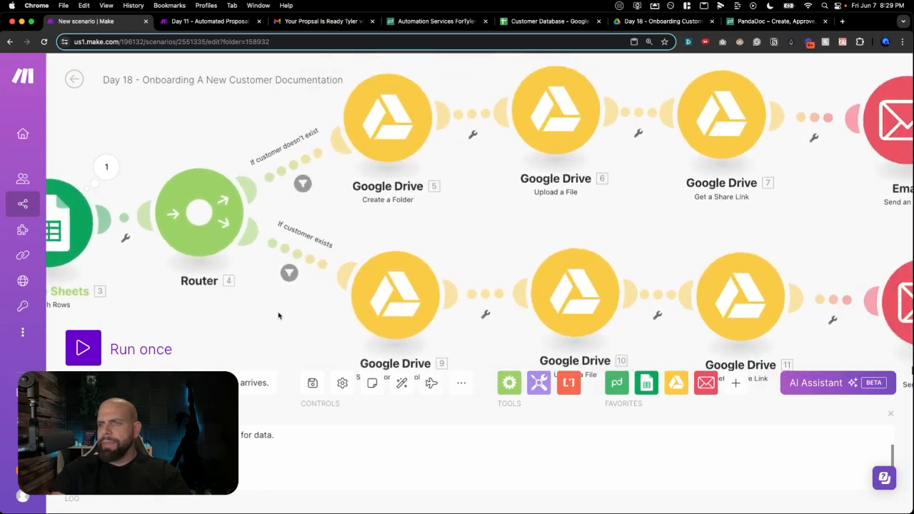
- Add a Google Sheets Add a Row module after the Send an Email module on the "If customer doesn't exist" route
scroll(280, 317, down, 2)
drag(273, 326, 286, 259)
scroll(293, 268, down, 3)
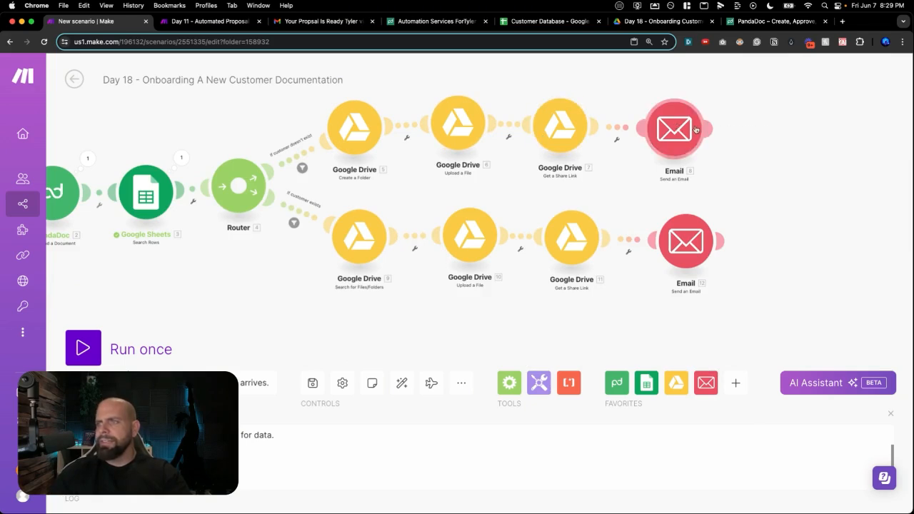
scroll(777, 138, right, 5)
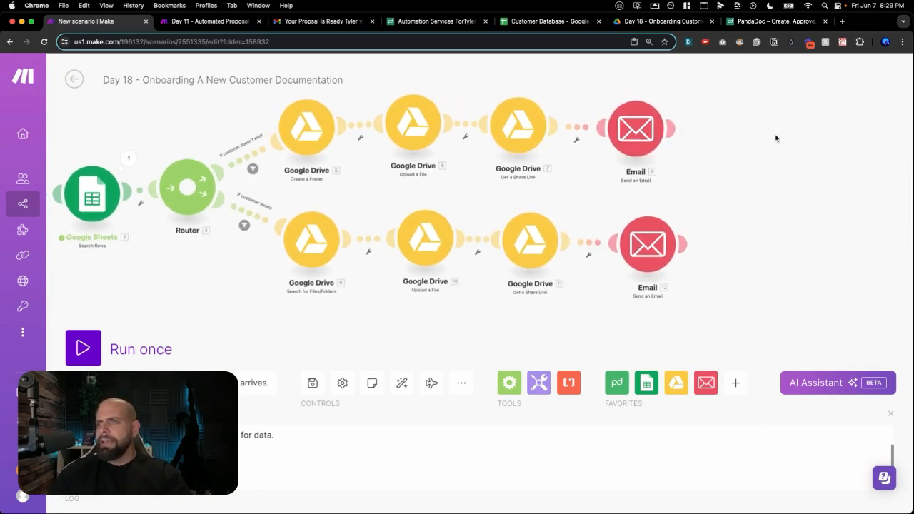
click(725, 132)
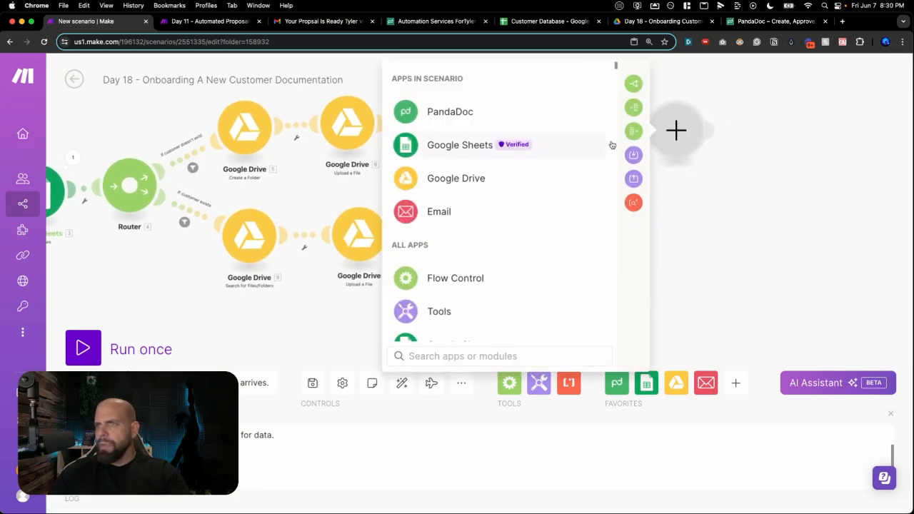
click(463, 146)
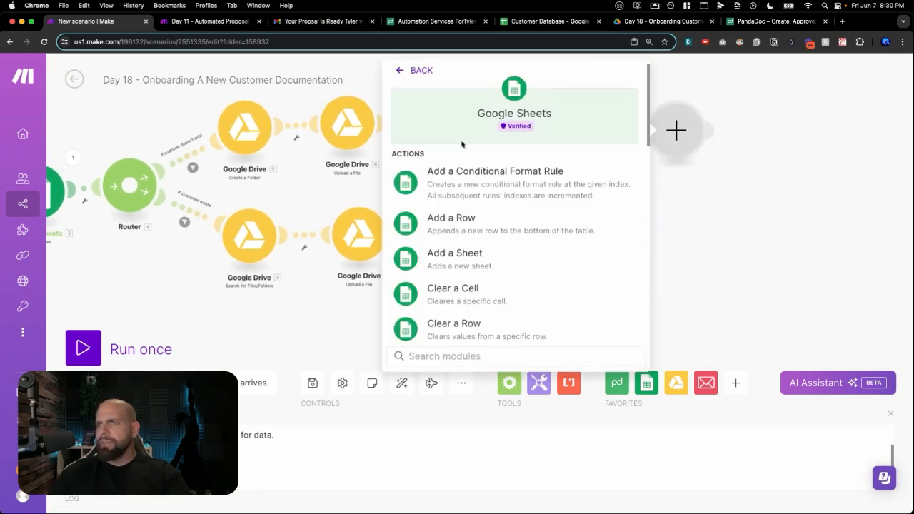
click(455, 222)
- Point the Add a Row module to Sheet1 of the Customer Database spreadsheet in AI Agent Challenge / Day 18 - Onboarding Customers
click(451, 300)
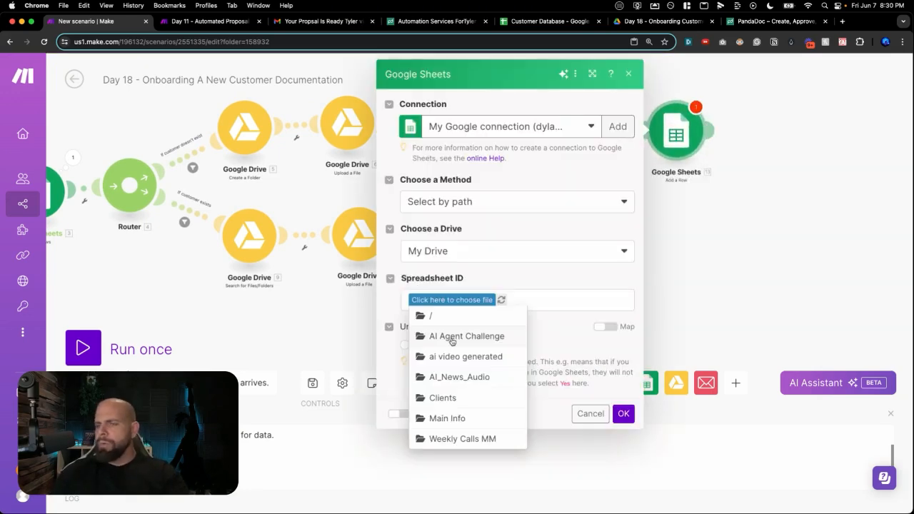
click(451, 336)
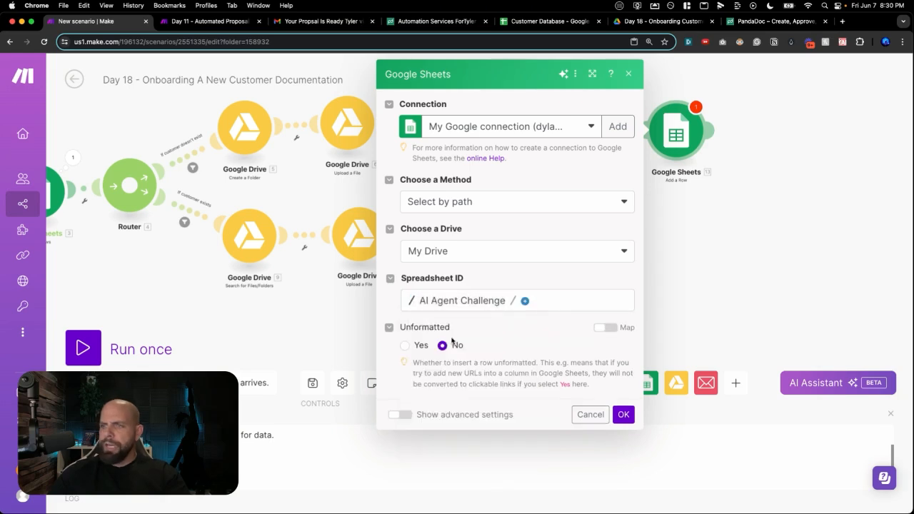
click(525, 301)
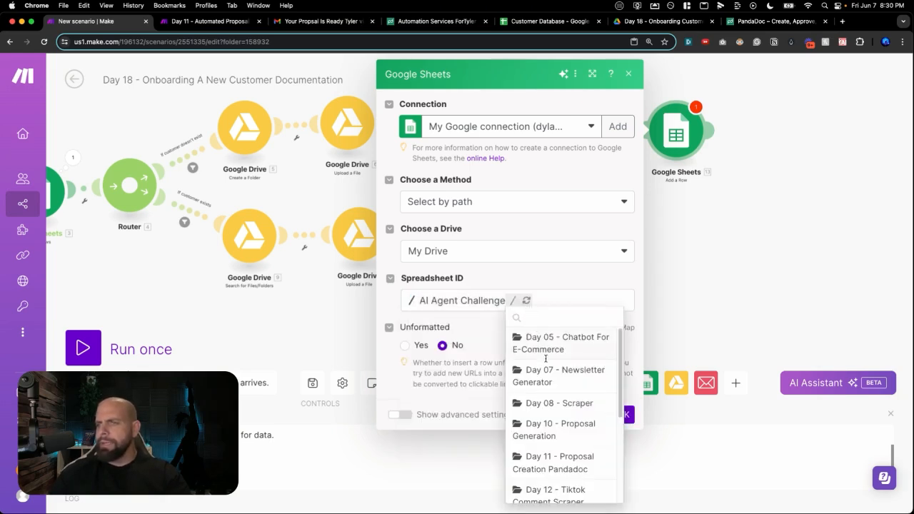
scroll(546, 358, down, 5)
click(546, 460)
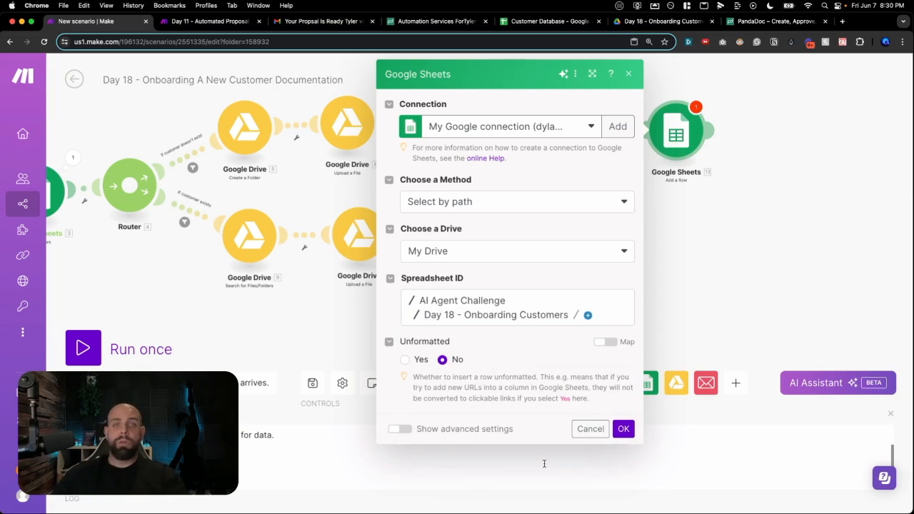
click(586, 316)
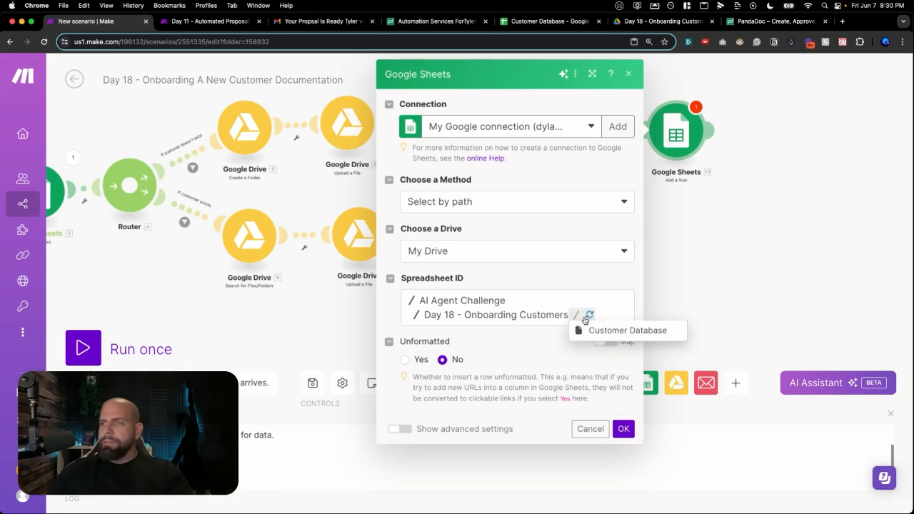
click(602, 330)
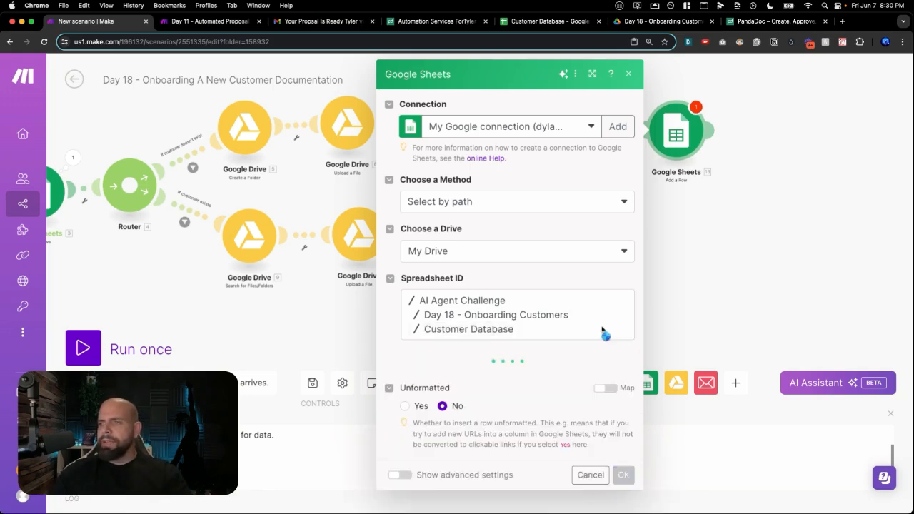
scroll(496, 388, down, 2)
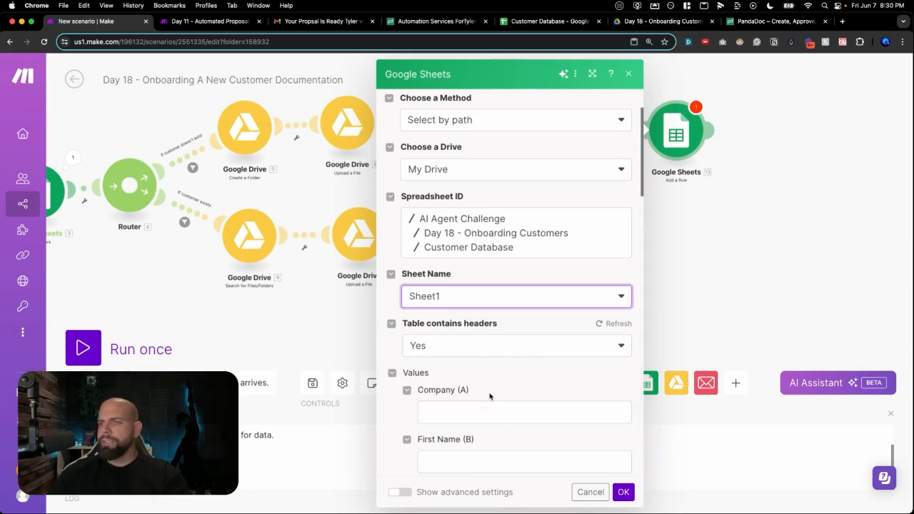
- Map the new row's Company (A) column to the Client.Company token from PandaDoc Watch Documents
scroll(490, 396, down, 5)
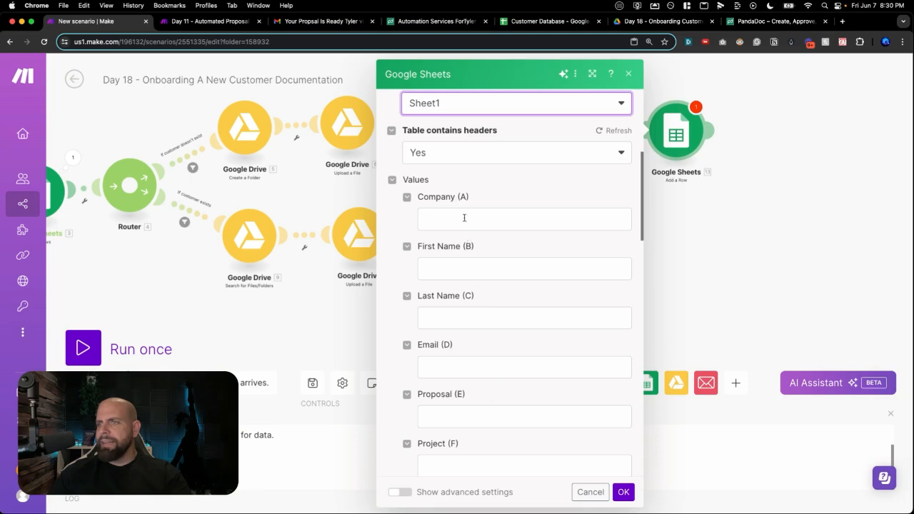
click(460, 221)
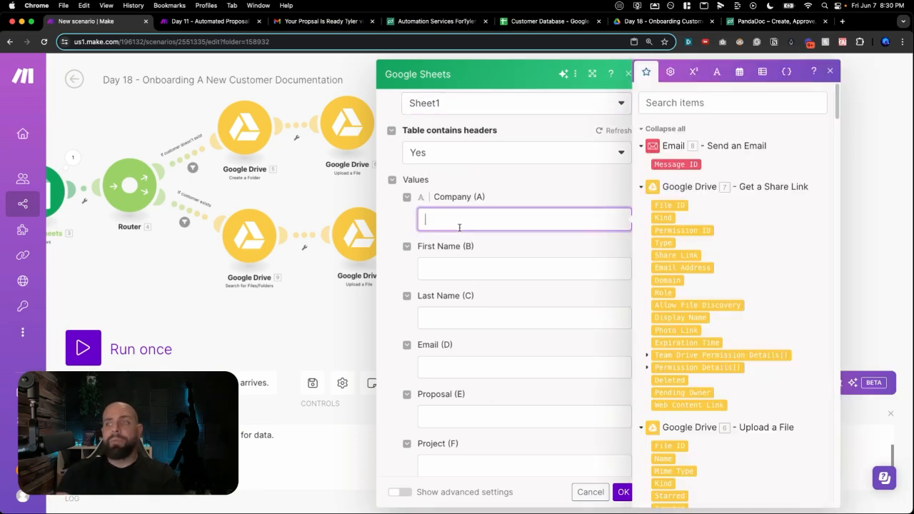
scroll(694, 267, down, 15)
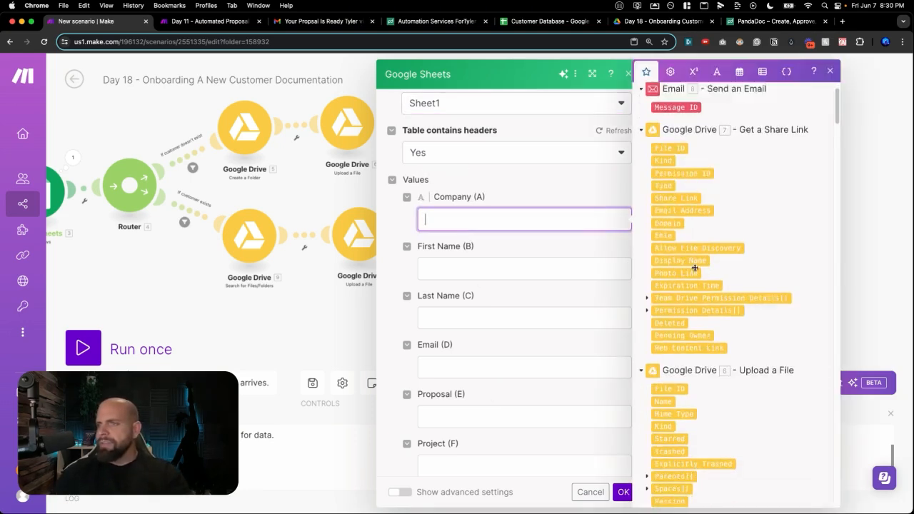
scroll(694, 267, down, 15)
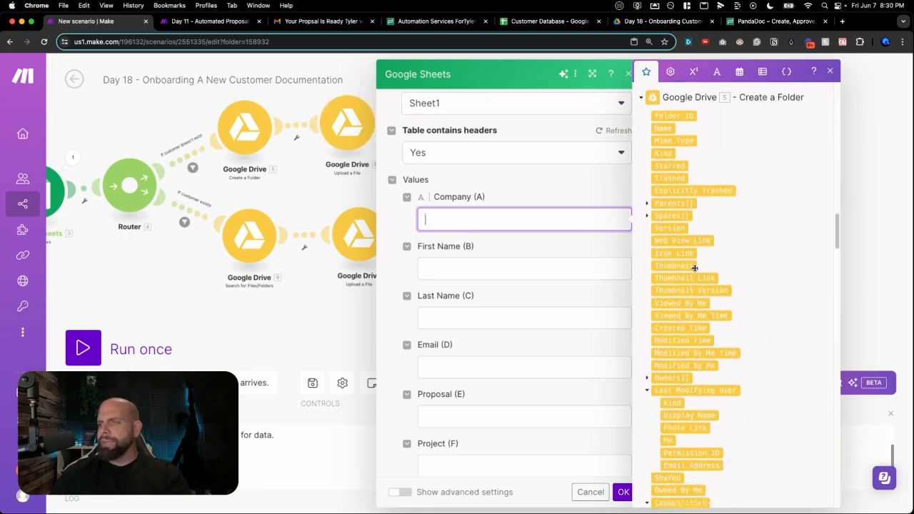
scroll(695, 267, down, 2)
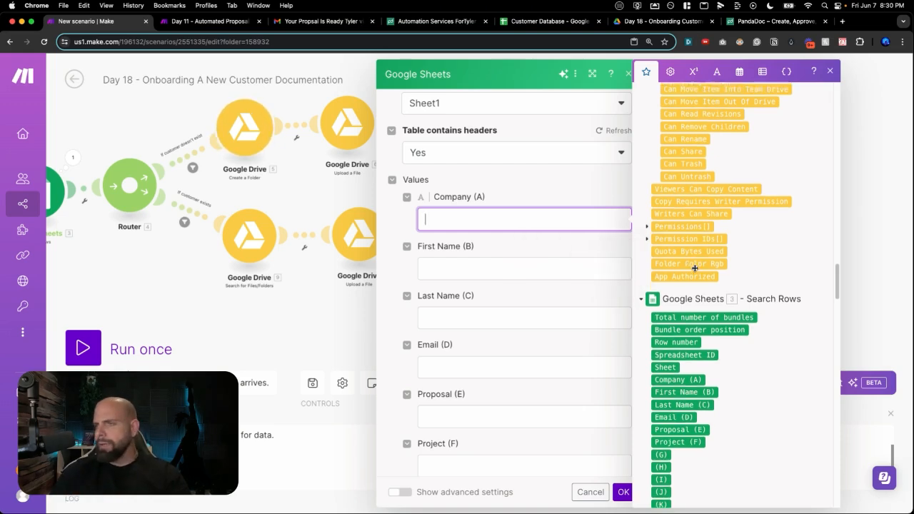
scroll(695, 269, down, 2)
scroll(695, 270, down, 8)
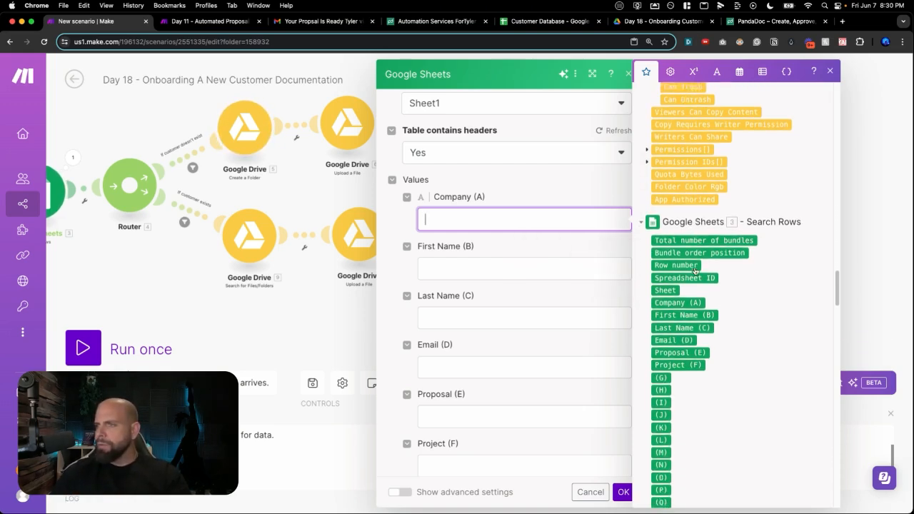
scroll(695, 270, down, 20)
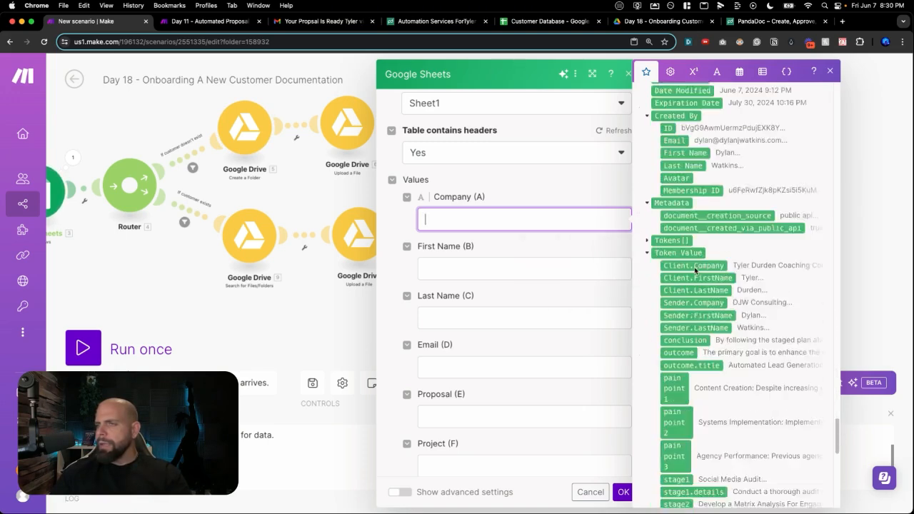
scroll(695, 269, up, 3)
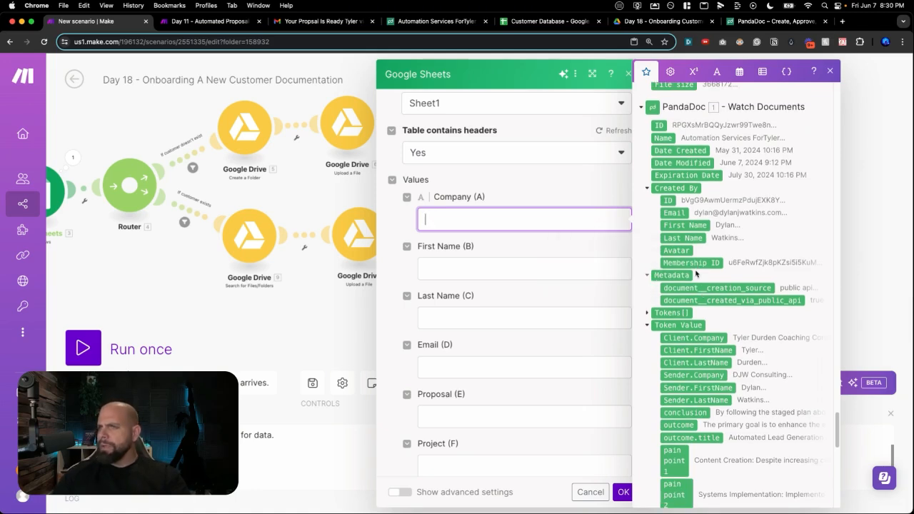
click(695, 342)
- Map First Name (B) to the PandaDoc token Client.FirstName and Last Name (C) to Client.LastName
key(Tab)
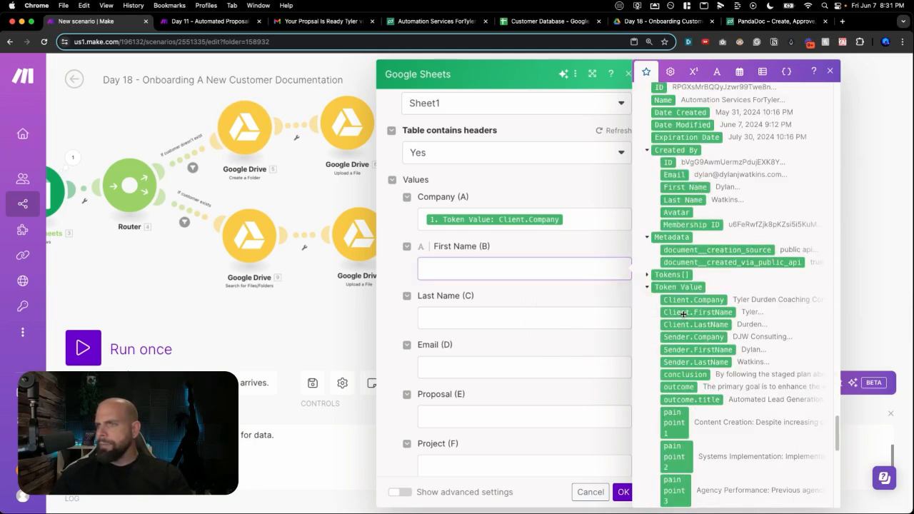
click(684, 314)
click(600, 320)
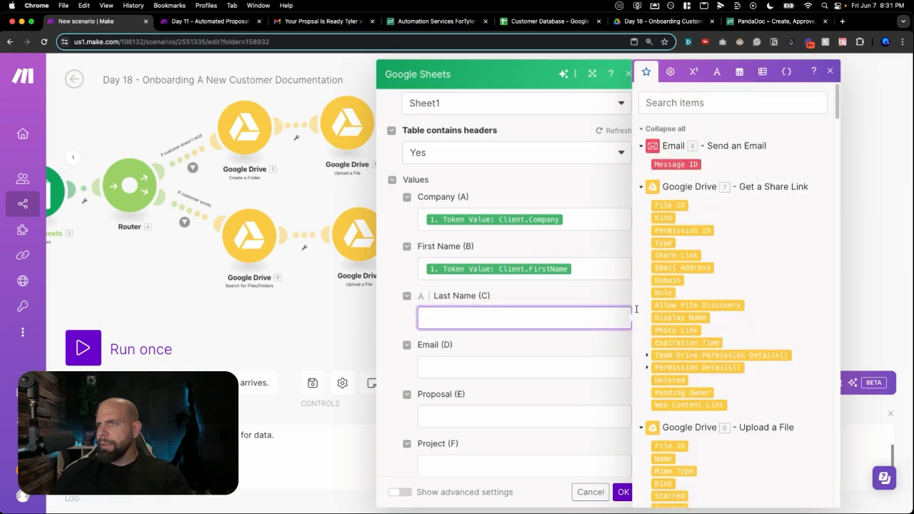
click(687, 102)
text(client)
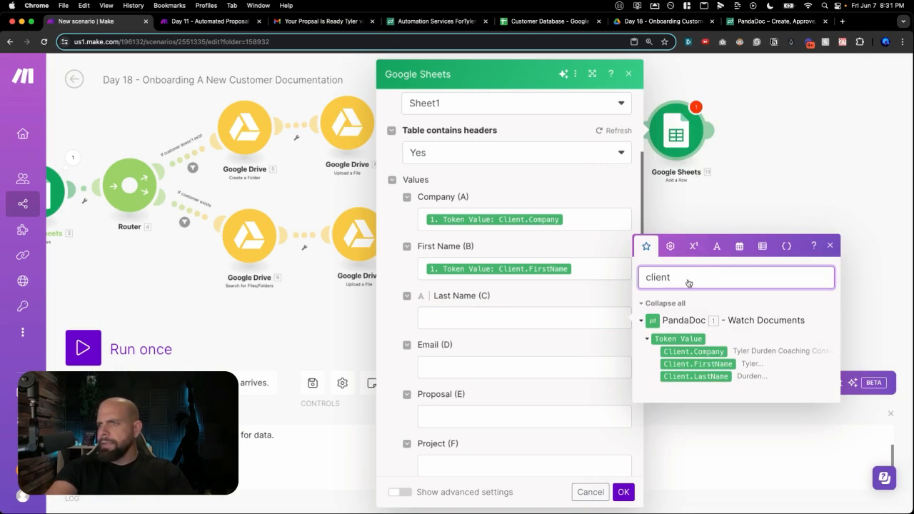
click(692, 376)
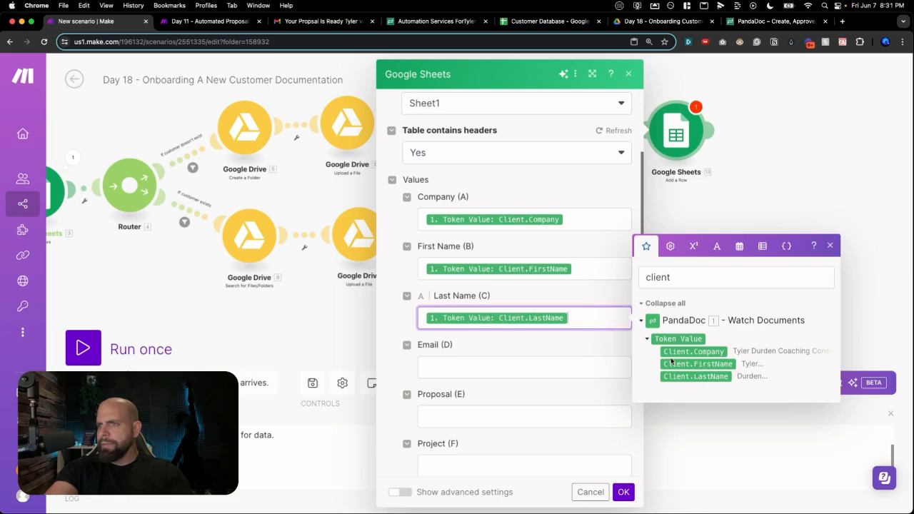
- Map the Email (D) column to the Email value under Action by from PandaDoc Watch Documents
key(Tab)
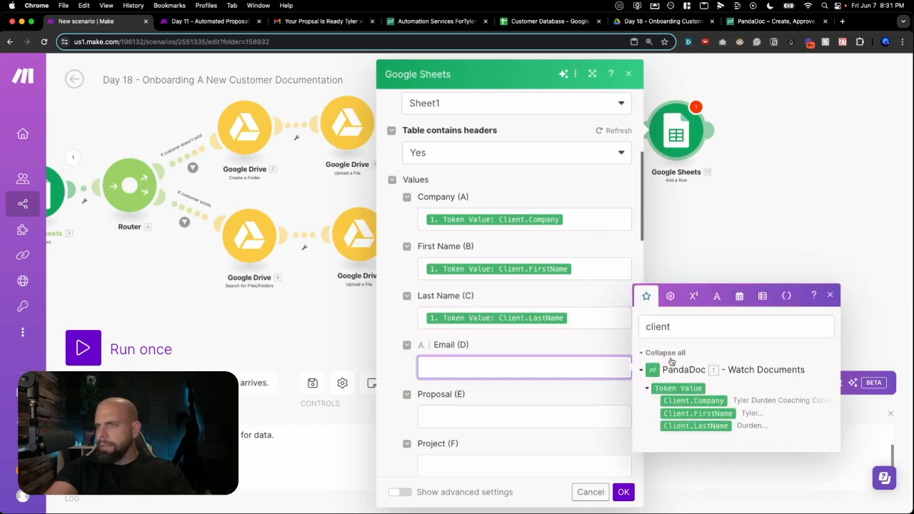
double_click(668, 324)
key(BackSpace)
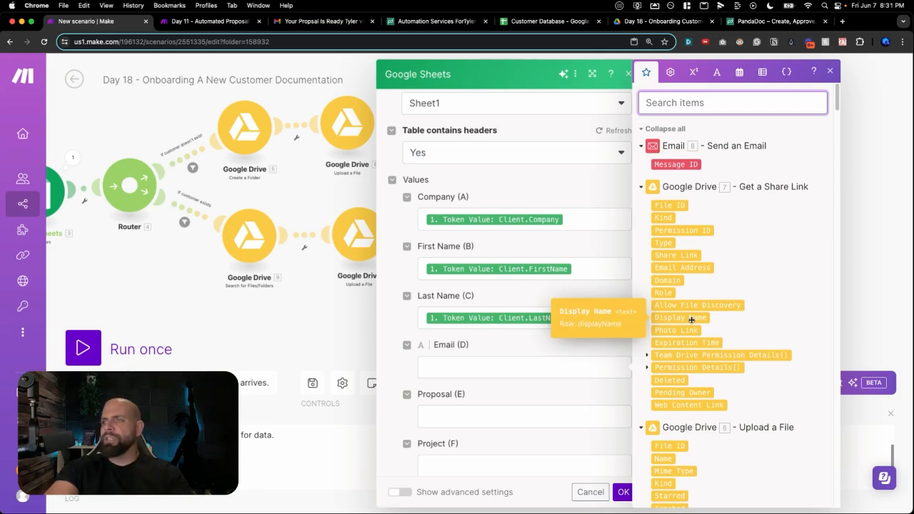
text(act)
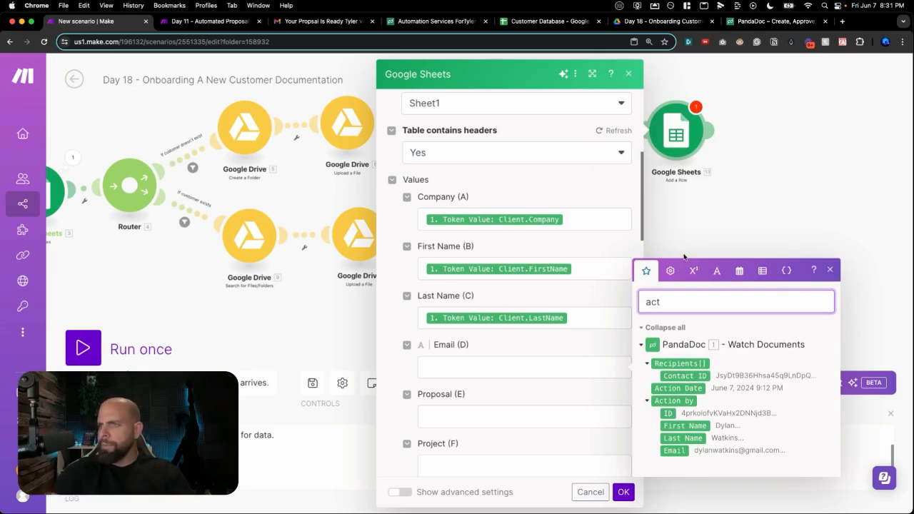
click(675, 452)
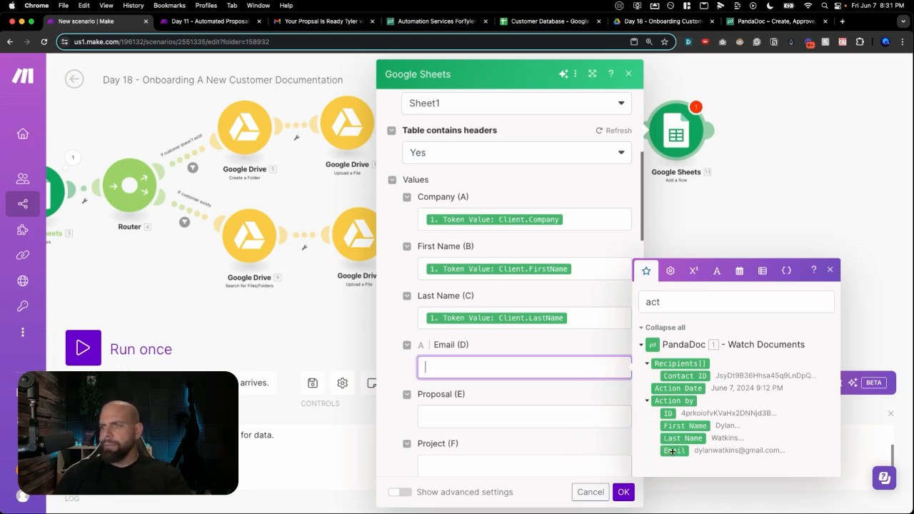
click(675, 451)
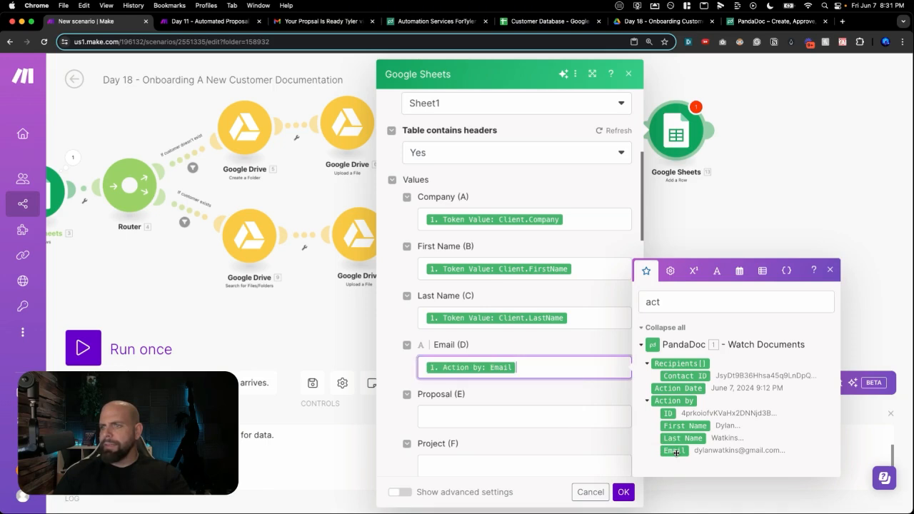
- Map the Proposal (E) column to the document Name from PandaDoc Watch Documents
click(596, 416)
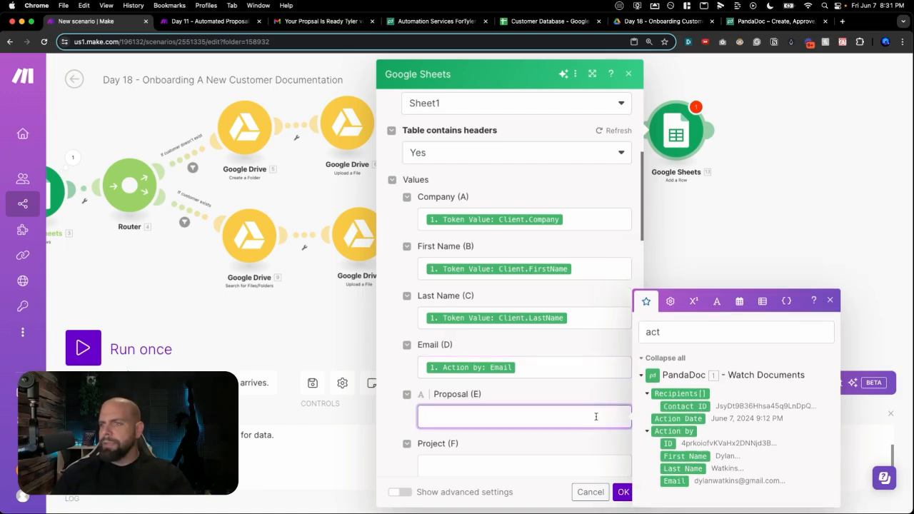
click(665, 333)
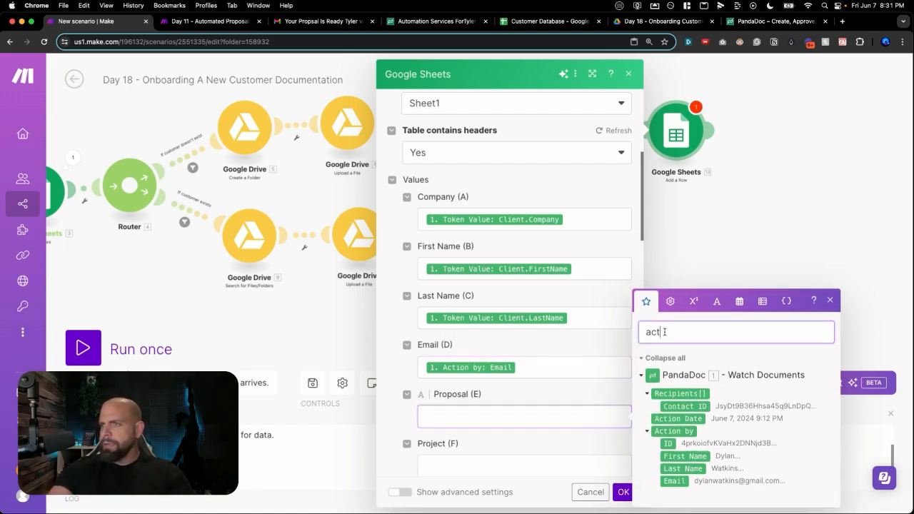
key(BackSpace)
key(BackSpace)
key(BackSpace)
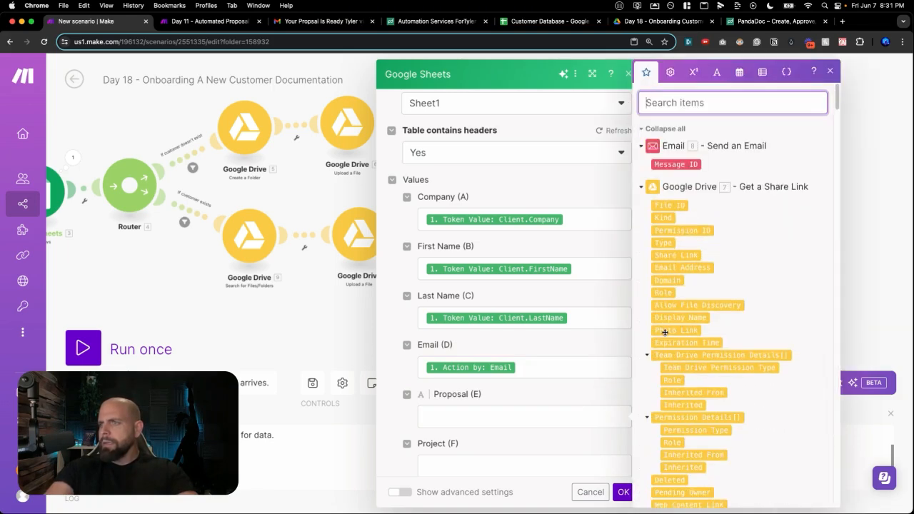
scroll(668, 337, down, 15)
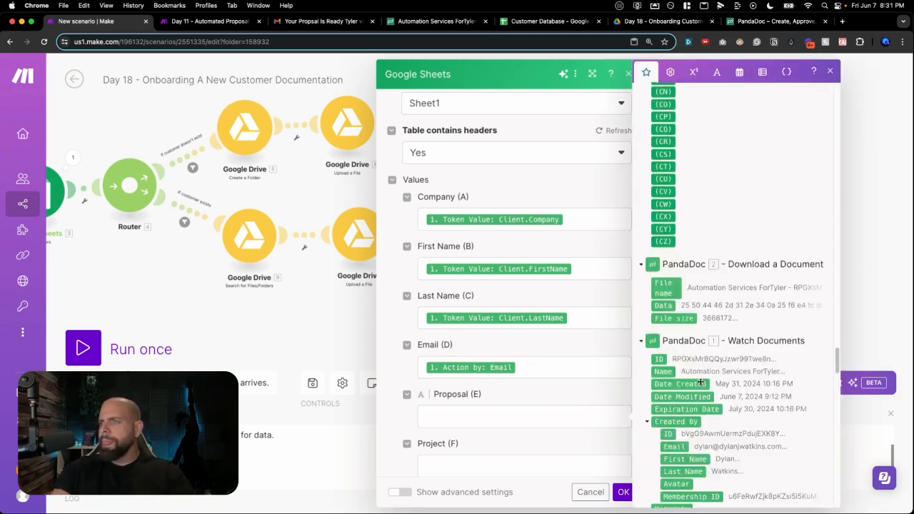
scroll(701, 383, down, 4)
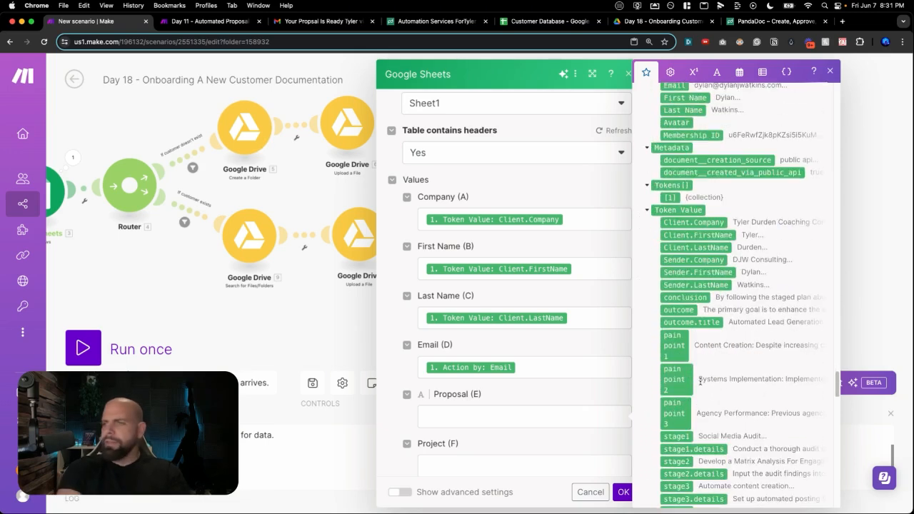
scroll(701, 380, up, 5)
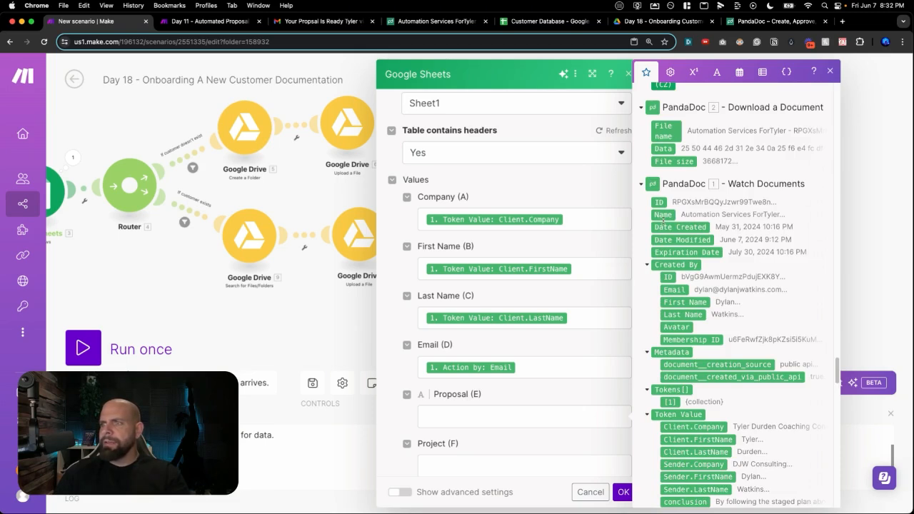
drag(663, 218, 662, 215)
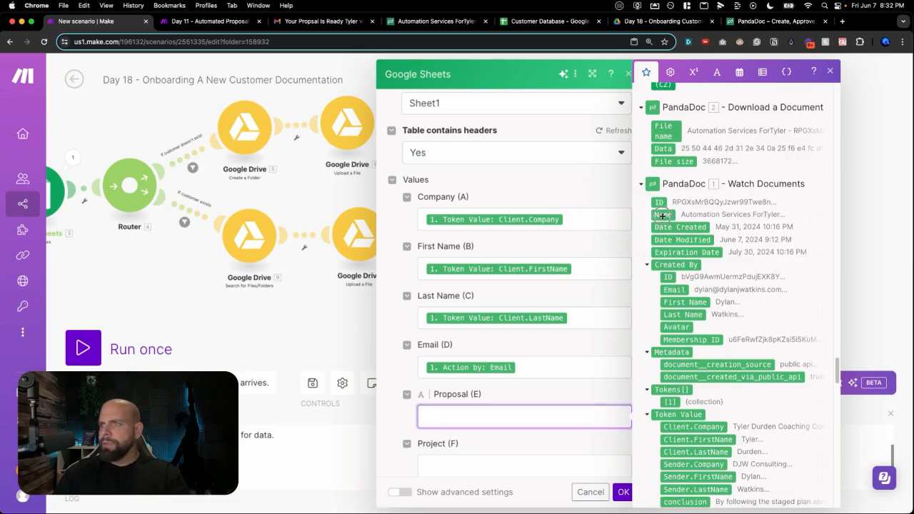
click(663, 215)
- Map the Project (F) column to the outcome.title token from PandaDoc Watch Documents
scroll(607, 366, down, 3)
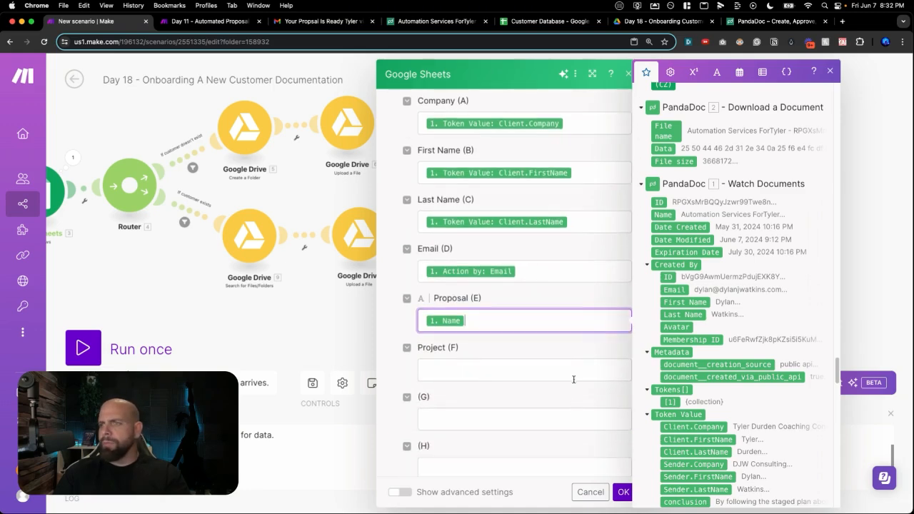
click(574, 373)
scroll(661, 385, down, 20)
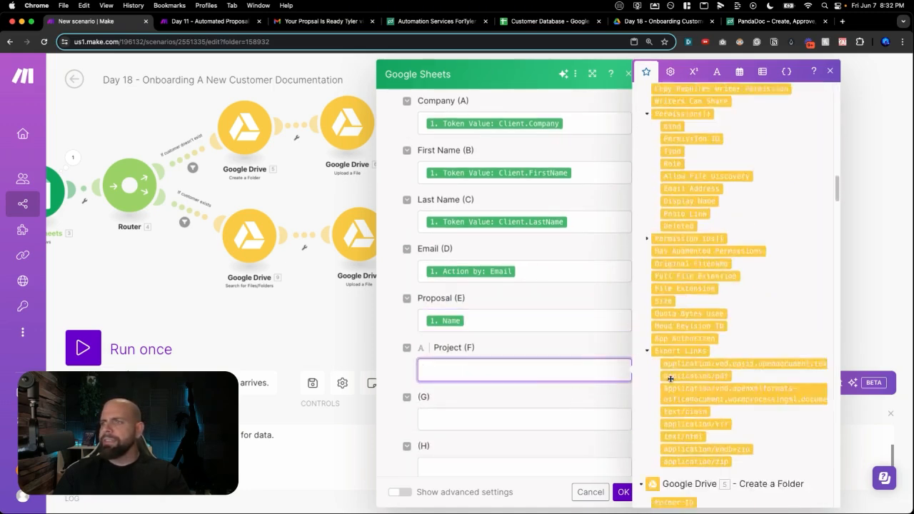
scroll(672, 379, down, 5)
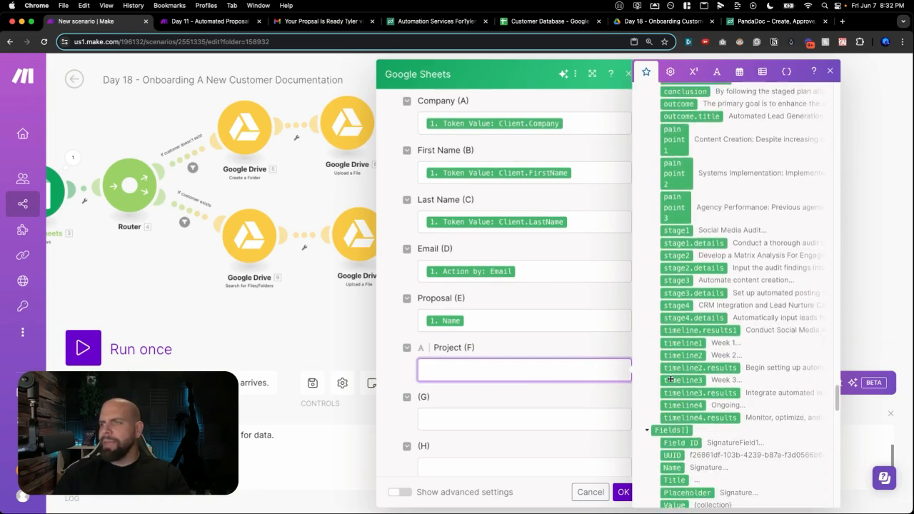
scroll(671, 380, up, 1)
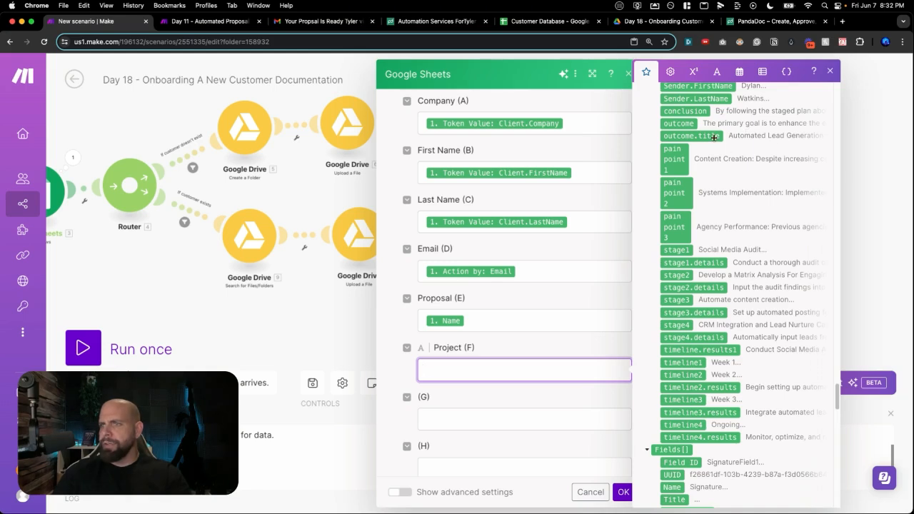
click(713, 137)
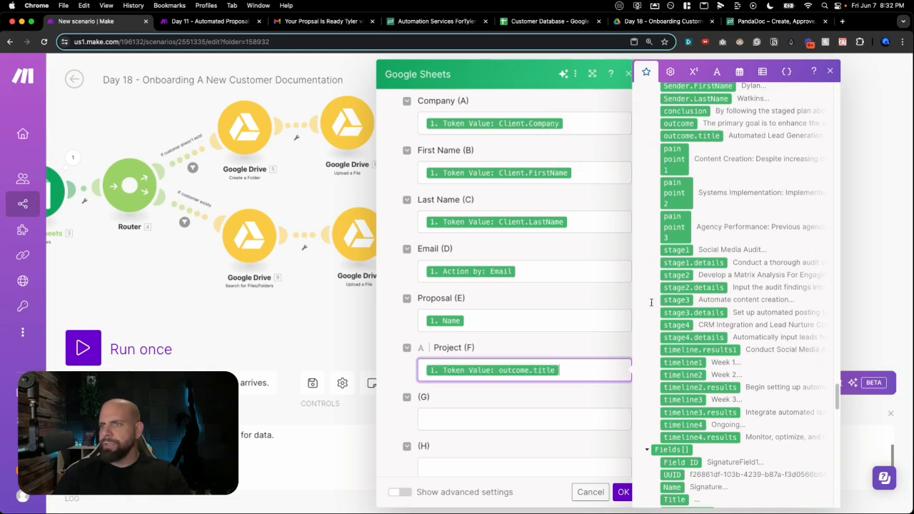
click(508, 352)
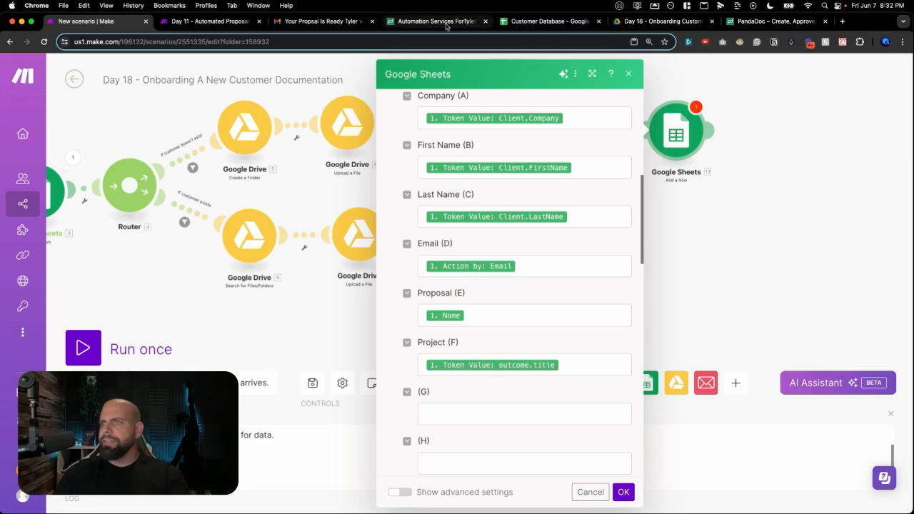
- Check the Customer Database sheet, replace the Proposal (E) mapping with the text "Signed" to match it, and confirm the Add a Row module
click(534, 21)
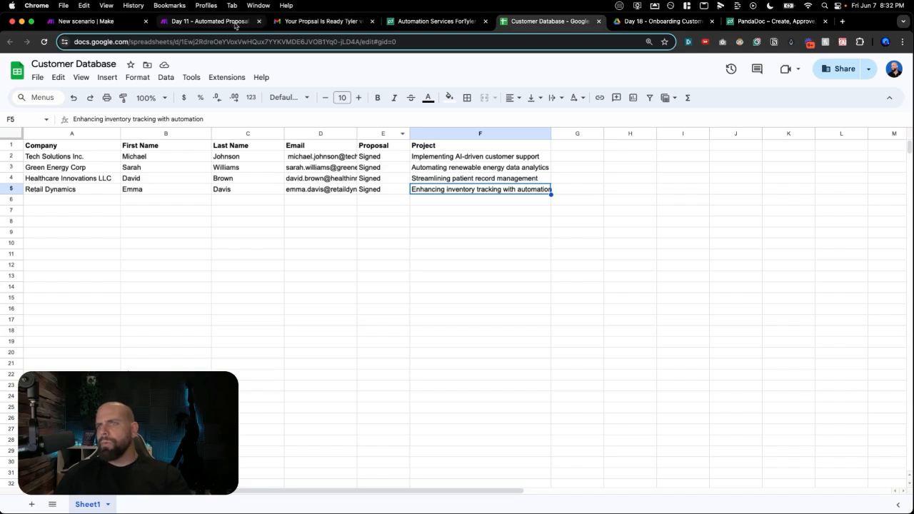
click(198, 22)
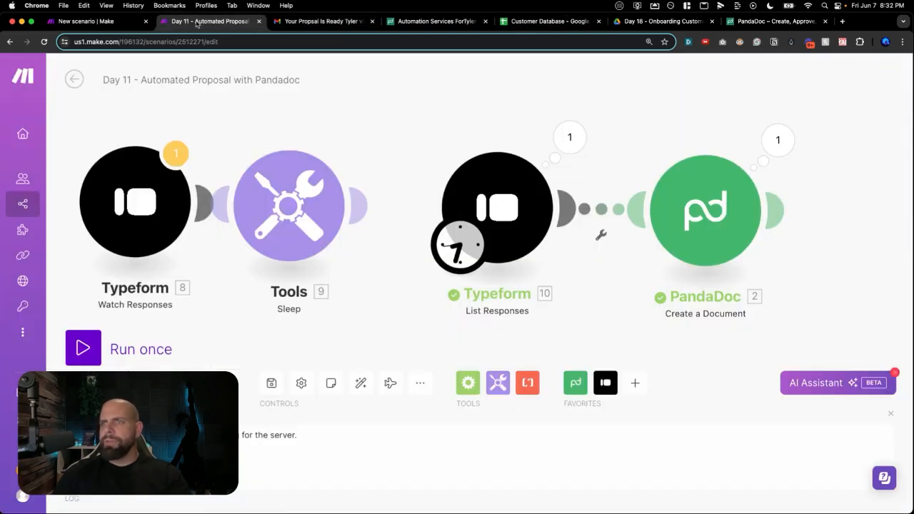
click(521, 27)
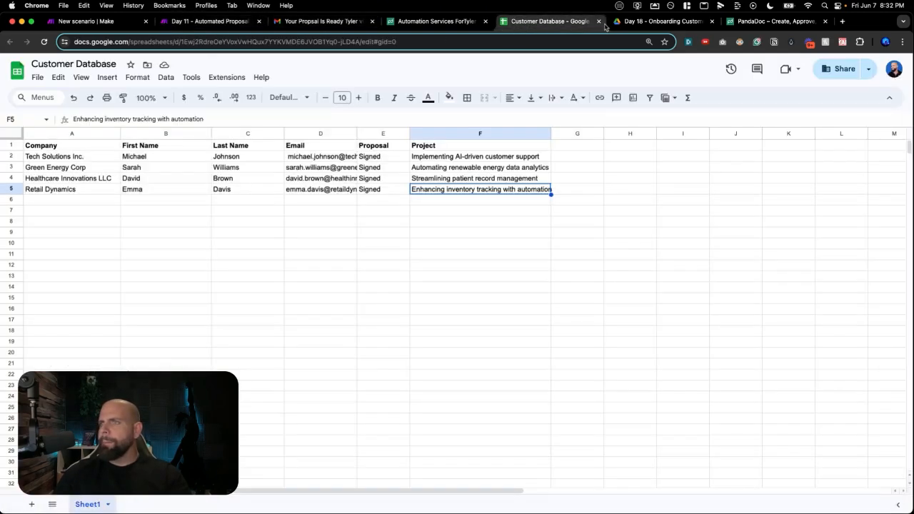
click(98, 28)
click(473, 312)
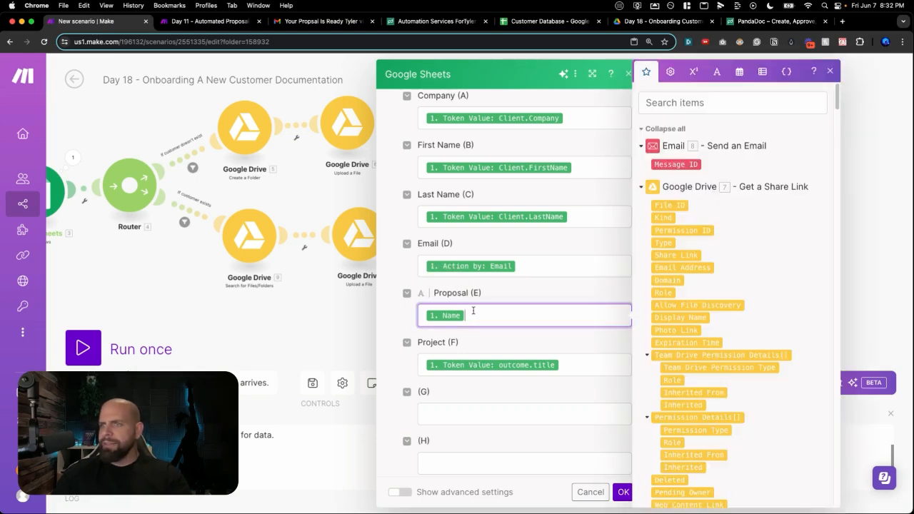
key(BackSpace)
text(Signed)
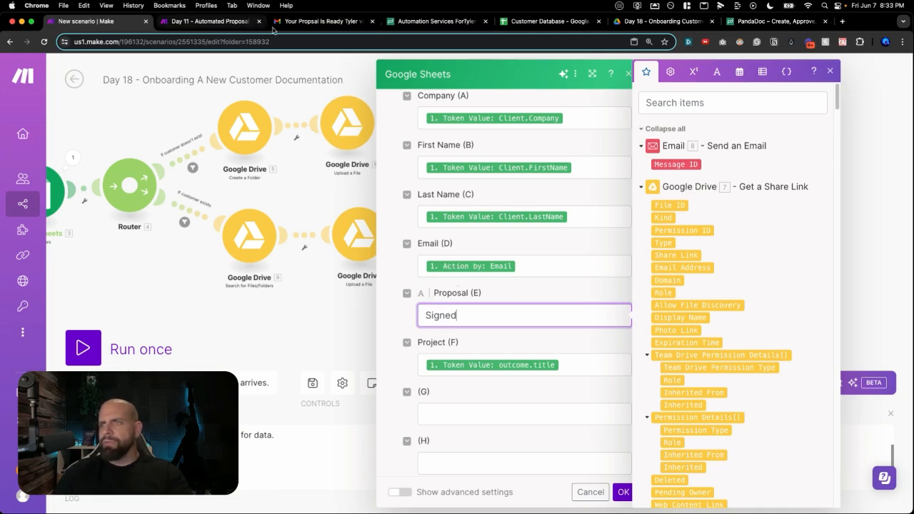
click(510, 24)
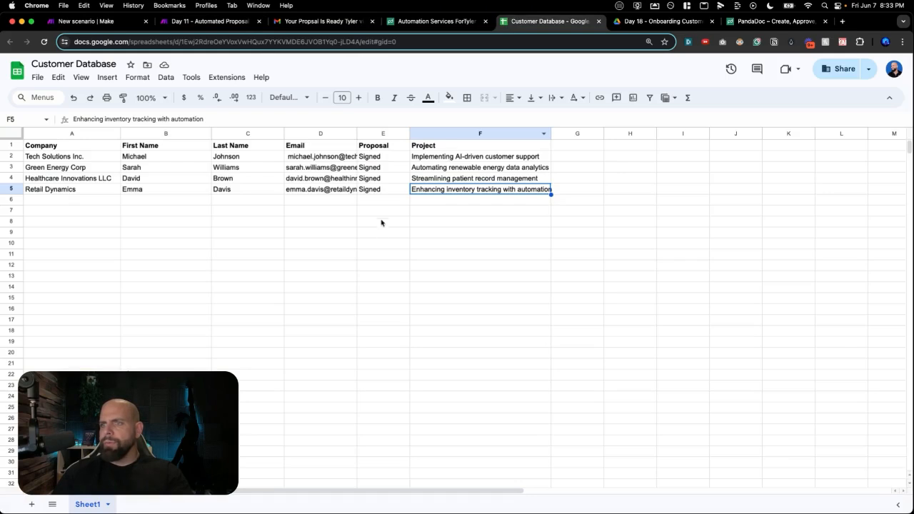
click(108, 22)
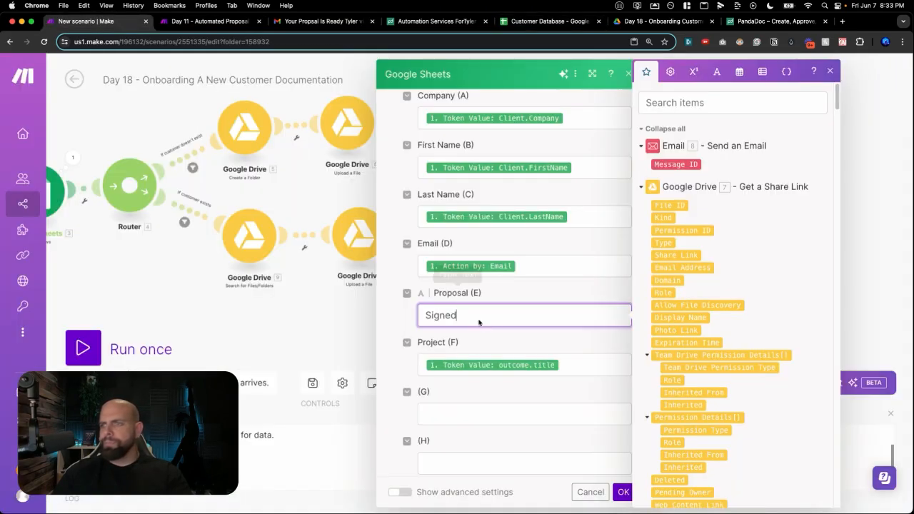
click(623, 492)
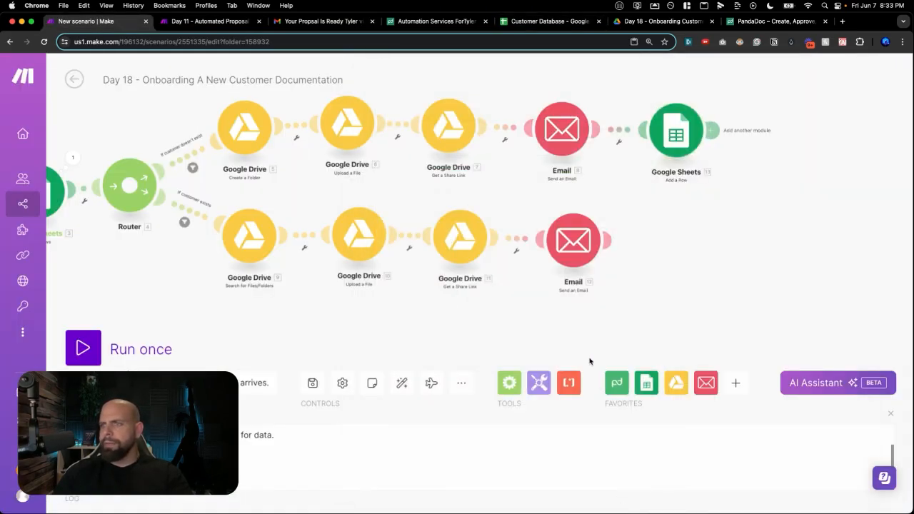
- Review both router branches and save the Day 18 onboarding scenario
scroll(534, 321, down, 3)
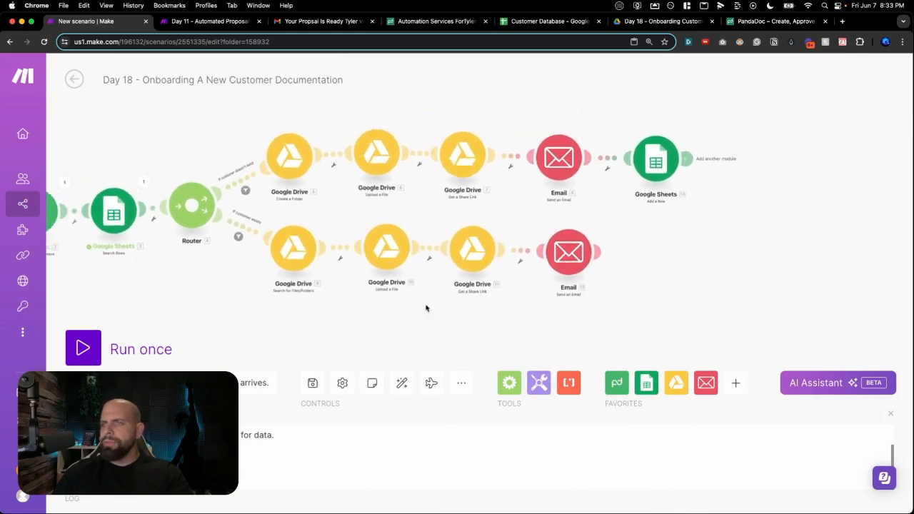
scroll(619, 246, up, 5)
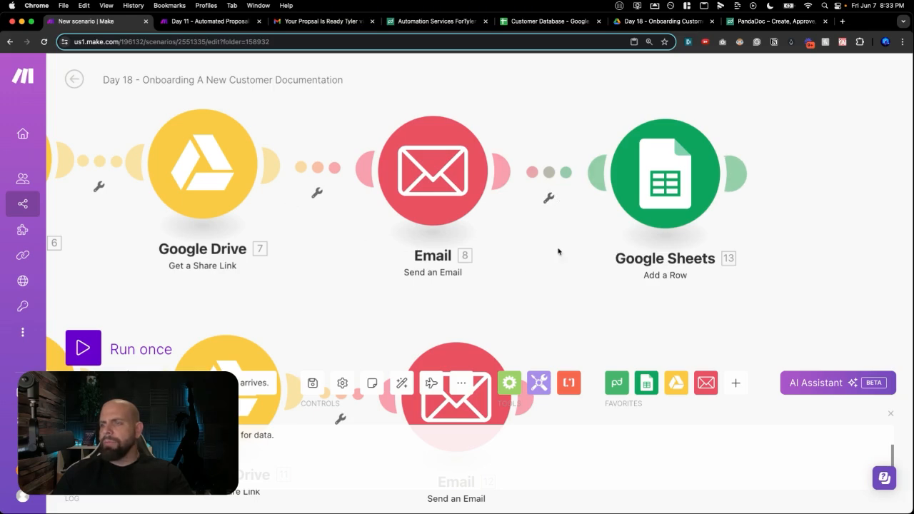
scroll(558, 251, down, 1)
scroll(571, 278, down, 3)
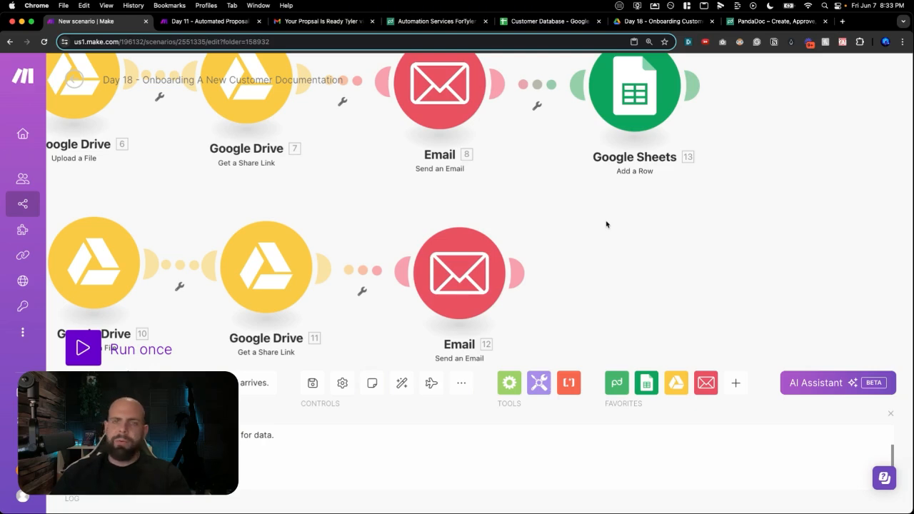
scroll(608, 273, down, 5)
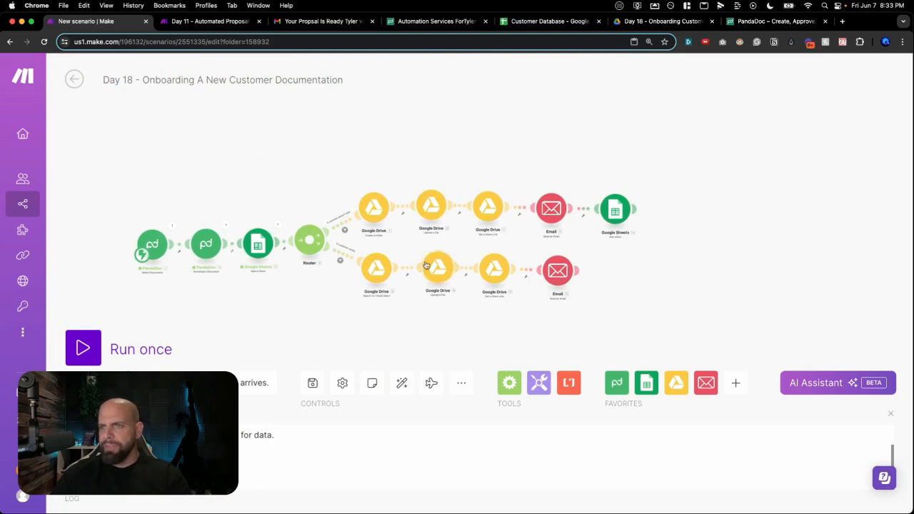
click(310, 385)
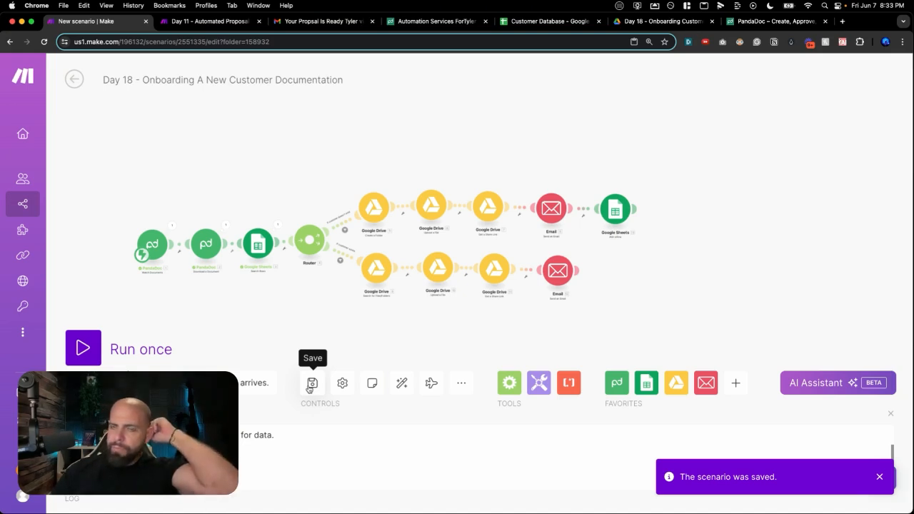
scroll(225, 334, up, 3)
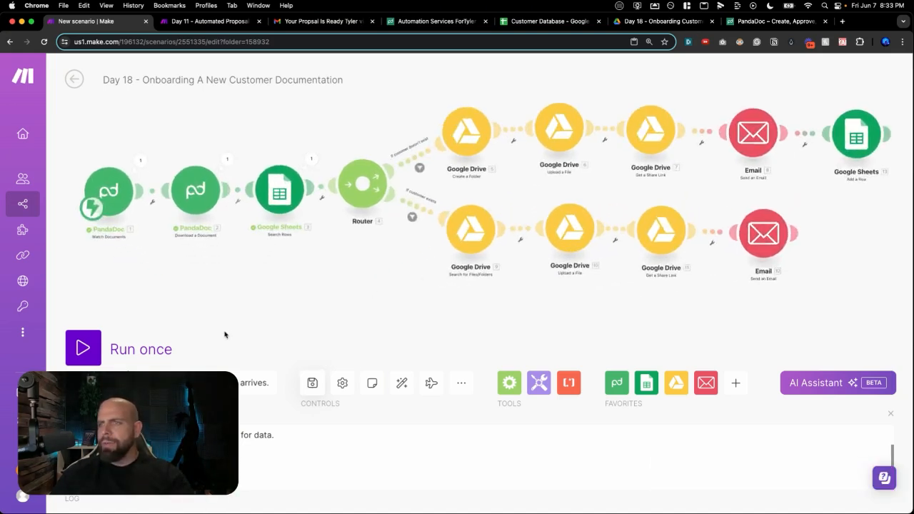
drag(229, 305, 216, 340)
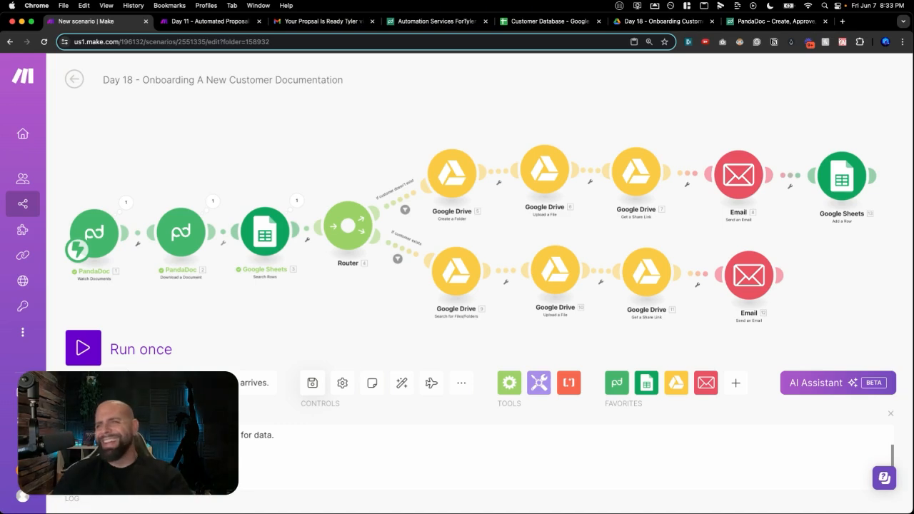
- Switch to the other Gmail account and examine the PandaDoc proposal email addressed to the client
click(206, 21)
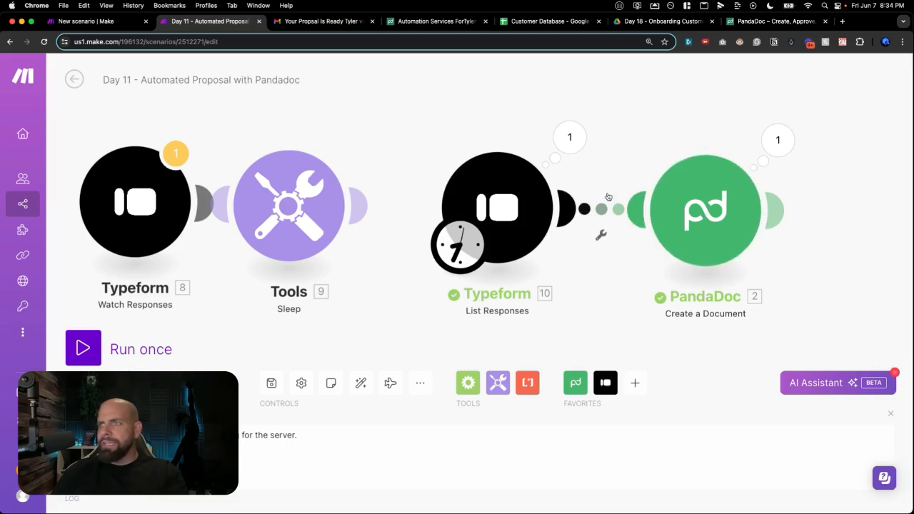
click(323, 21)
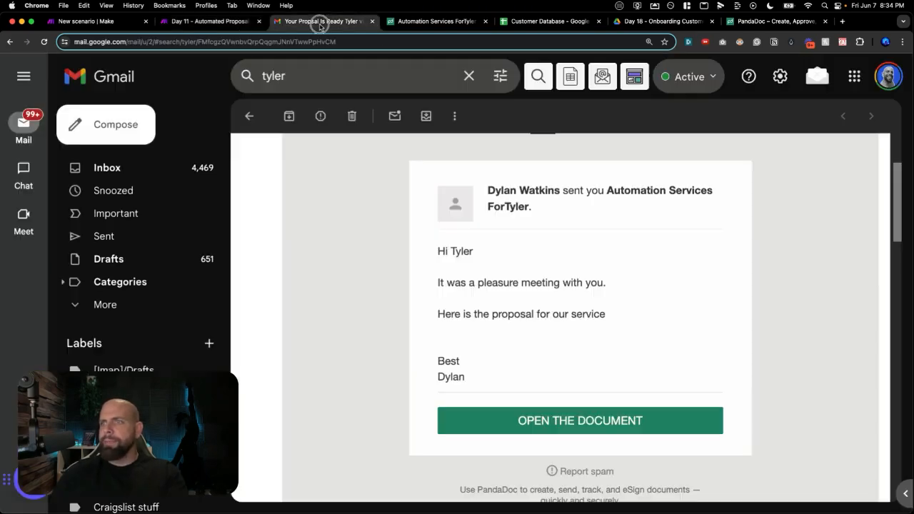
click(888, 76)
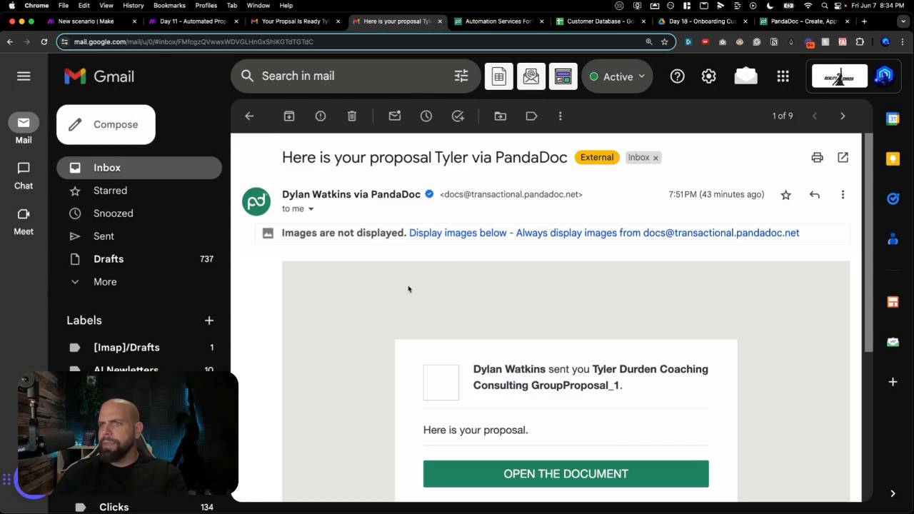
scroll(445, 309, down, 3)
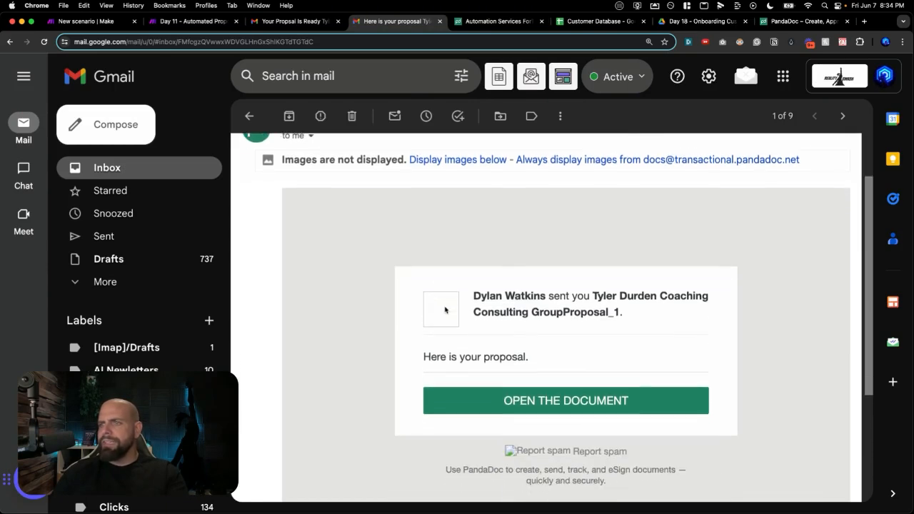
scroll(445, 309, up, 3)
scroll(445, 308, down, 1)
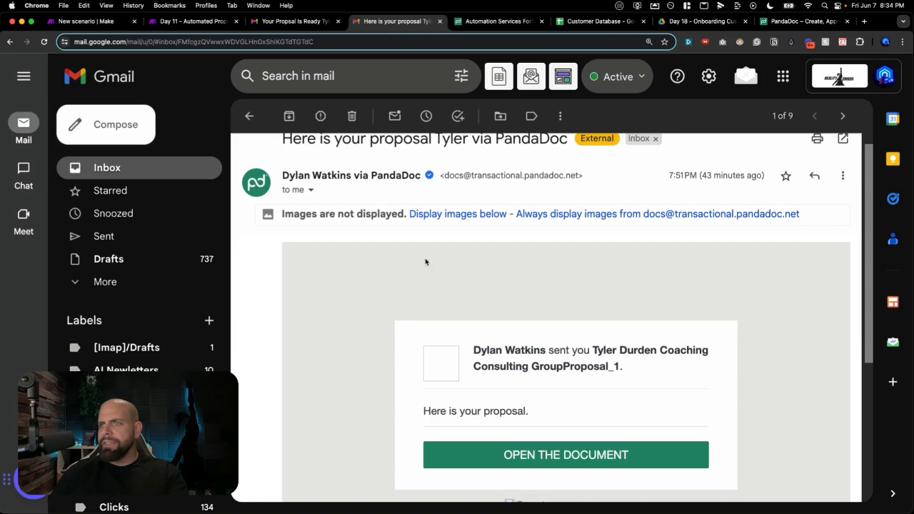
scroll(424, 261, up, 1)
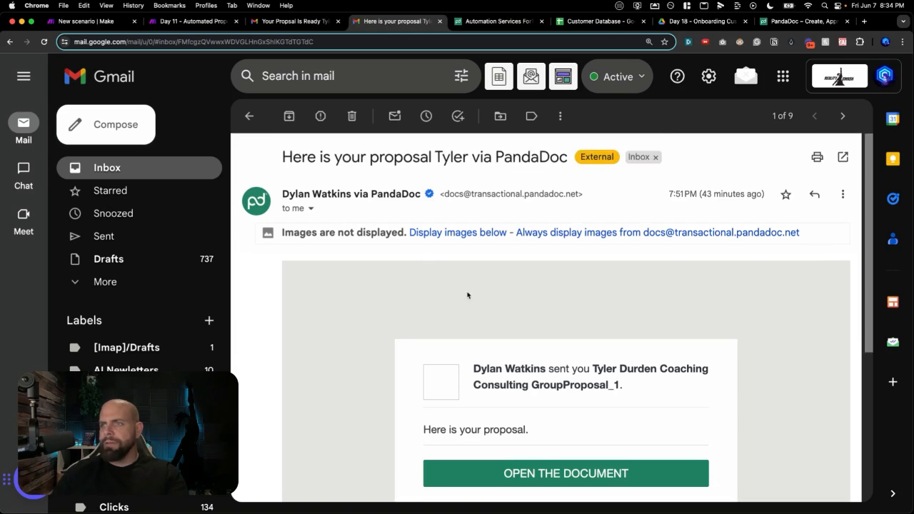
scroll(468, 295, down, 1)
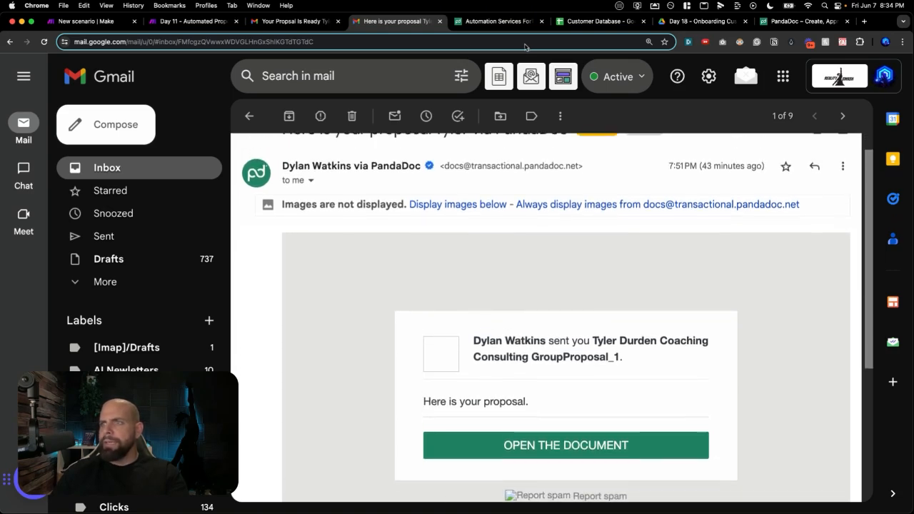
- Check the existing rows in the Customer Database sheet and open the unsigned proposal document from the PandaDoc email
click(572, 23)
click(180, 226)
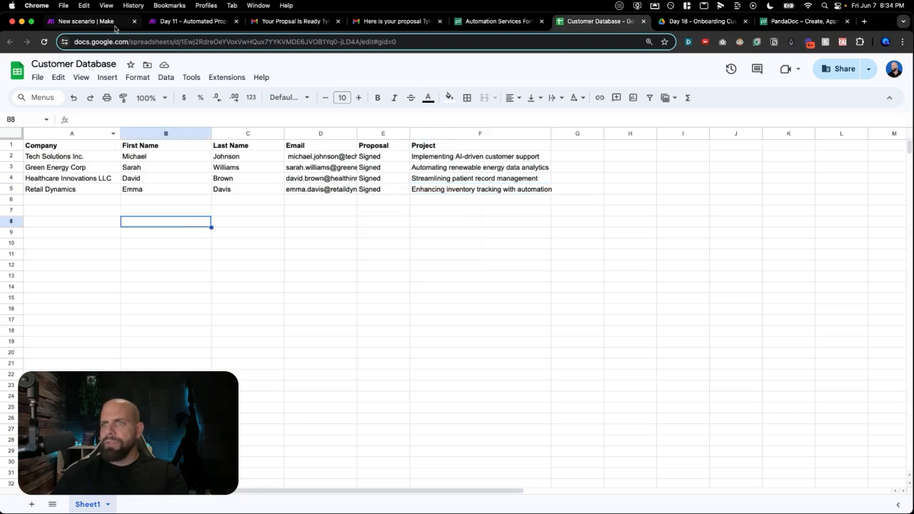
click(396, 21)
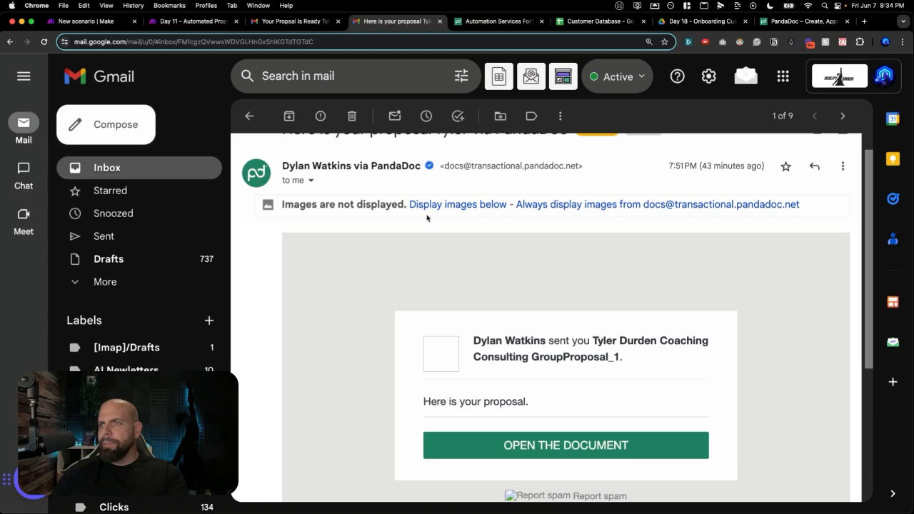
click(521, 455)
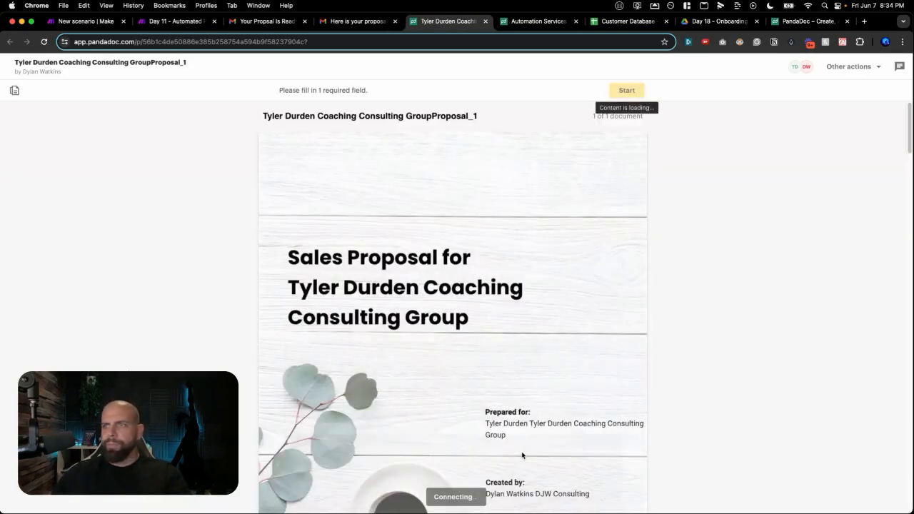
scroll(432, 390, down, 4)
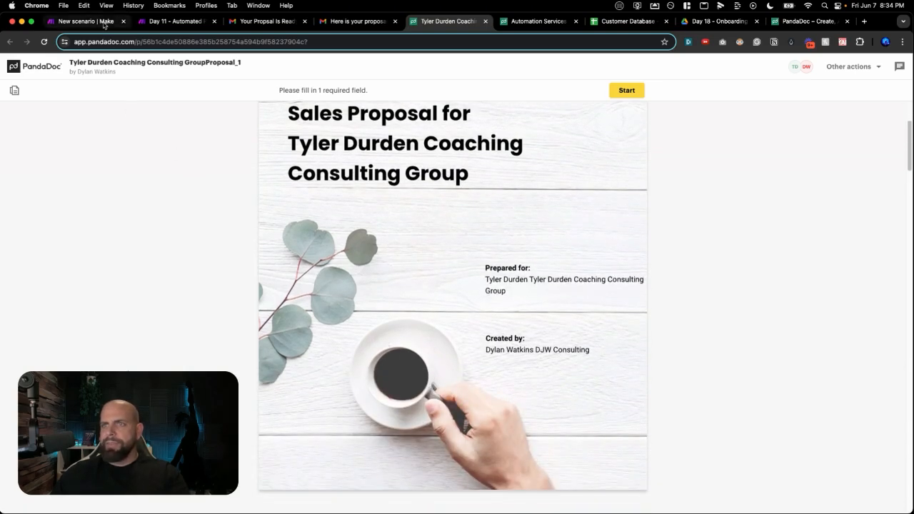
- Run the onboarding scenario once in Make and reopen the proposal document from the PandaDoc email in Gmail
click(86, 21)
click(98, 344)
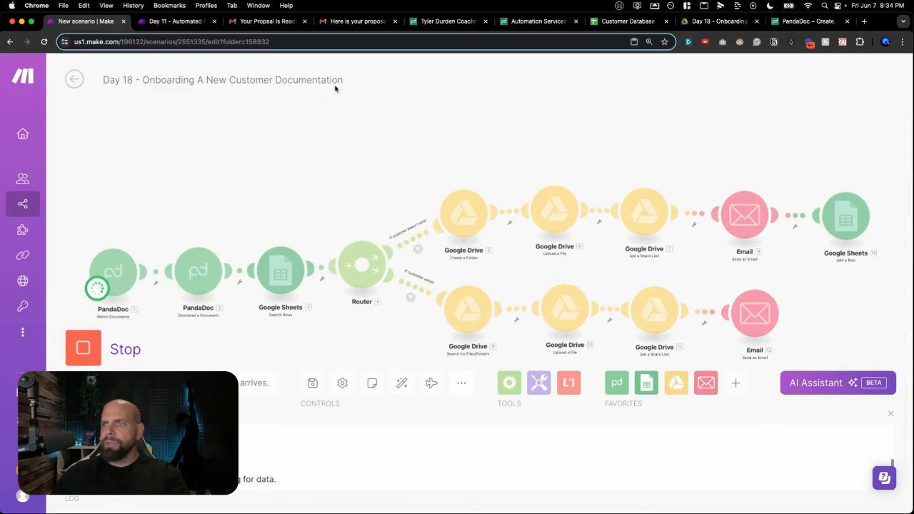
click(361, 21)
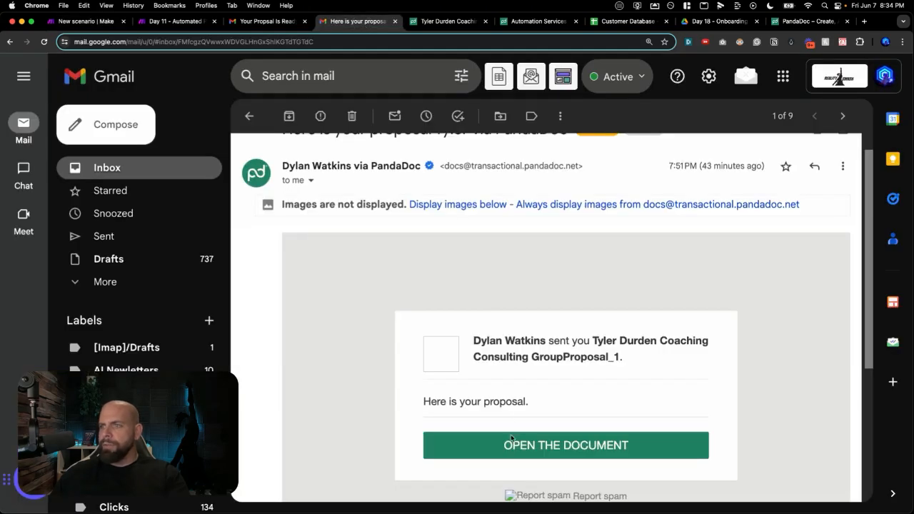
click(511, 438)
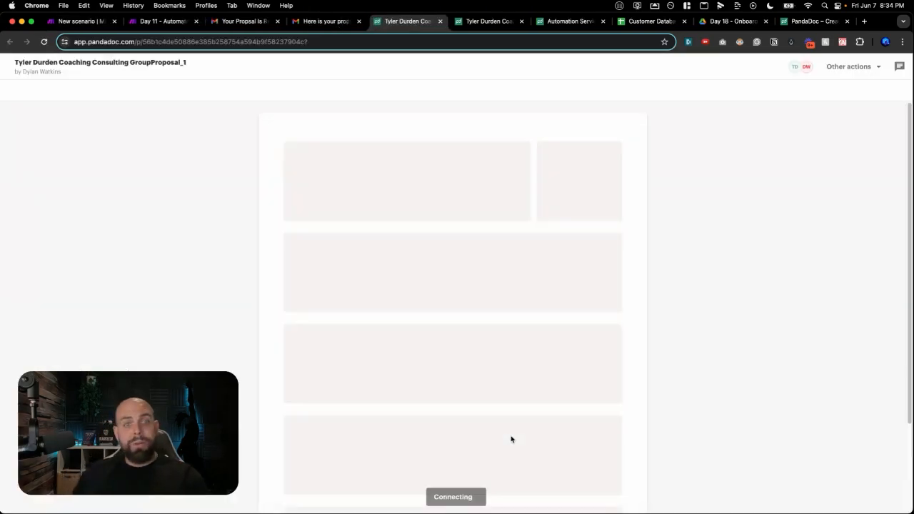
- Sign the PandaDoc proposal in the client's required signature field with the suggested typed signature and finish the document
scroll(472, 365, down, 10)
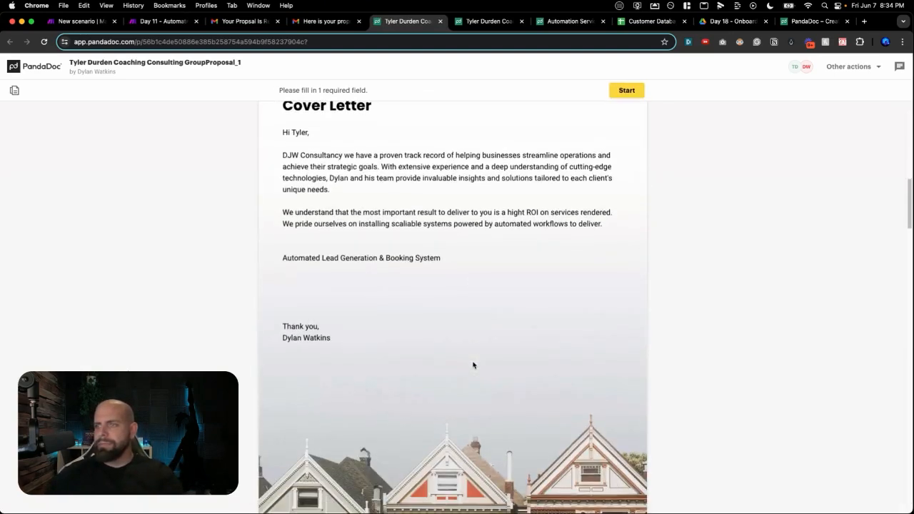
click(626, 90)
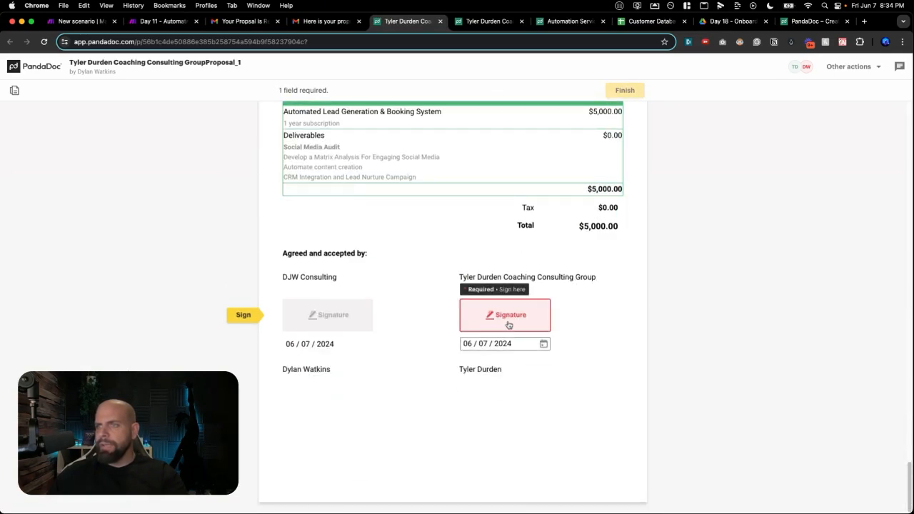
click(514, 327)
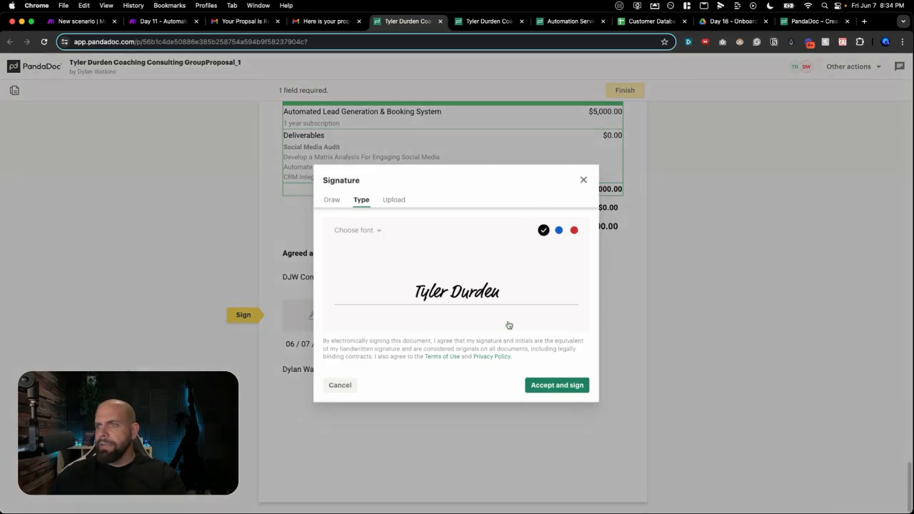
click(541, 386)
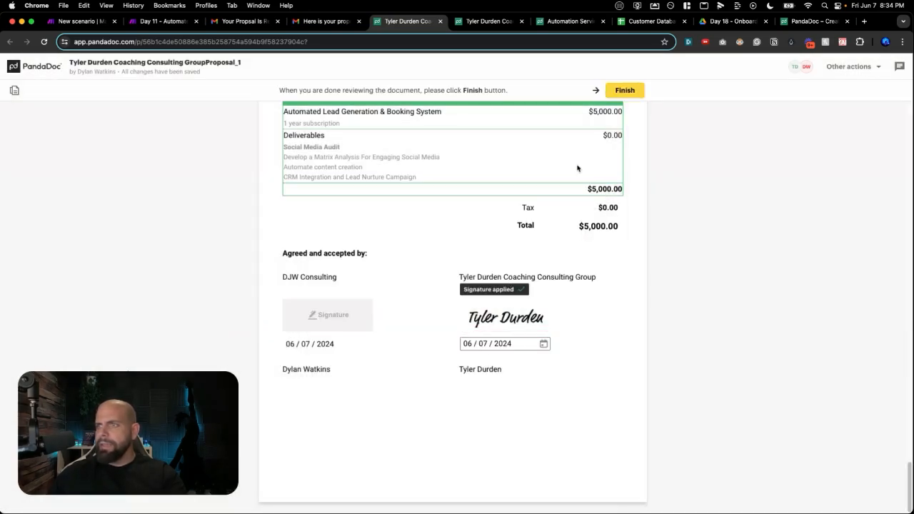
click(623, 90)
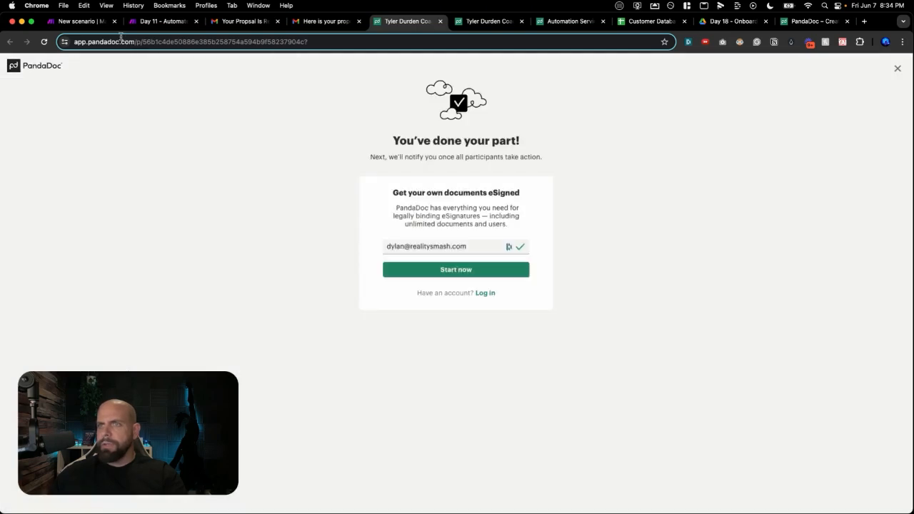
- Switch to the Make scenario and examine the run results along the router's two branches
click(92, 21)
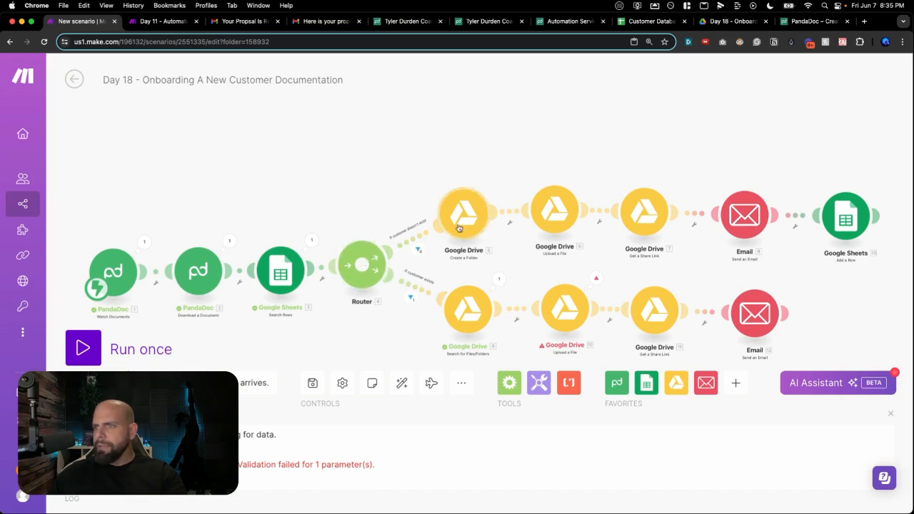
scroll(471, 309, up, 2)
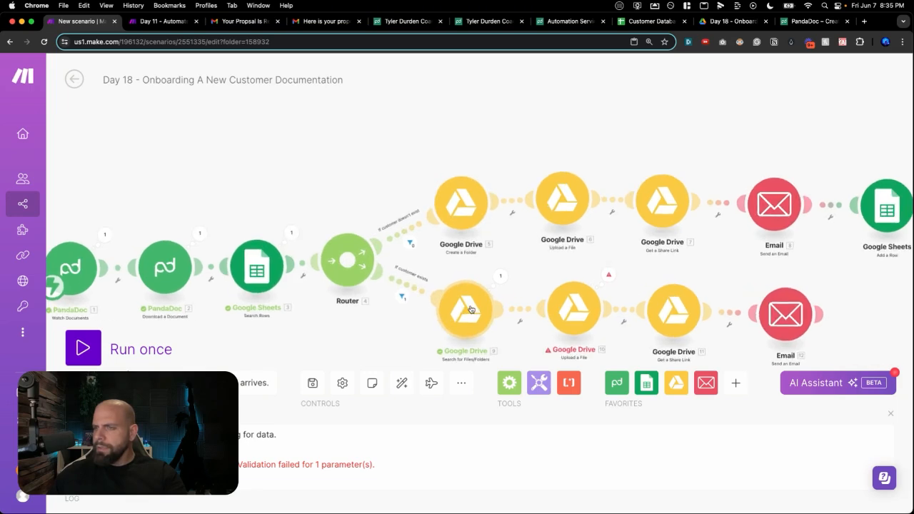
drag(515, 284, 462, 204)
scroll(460, 204, up, 4)
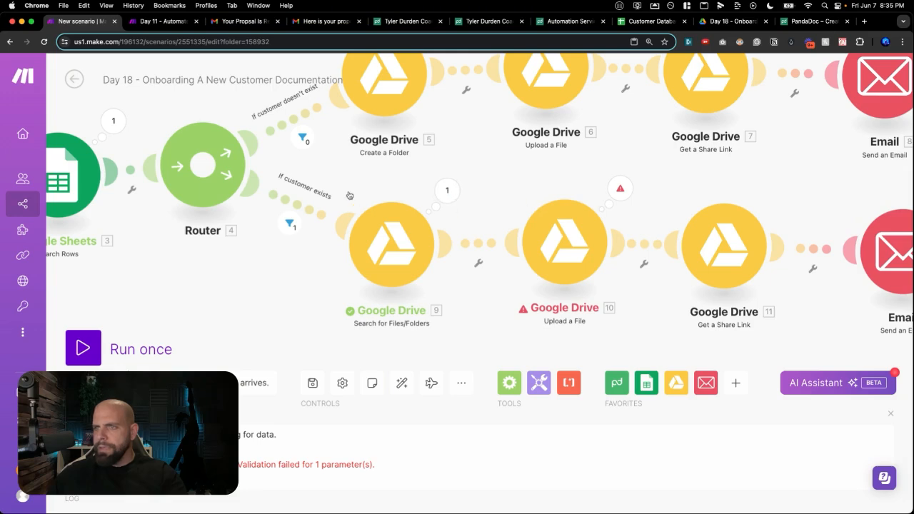
click(301, 208)
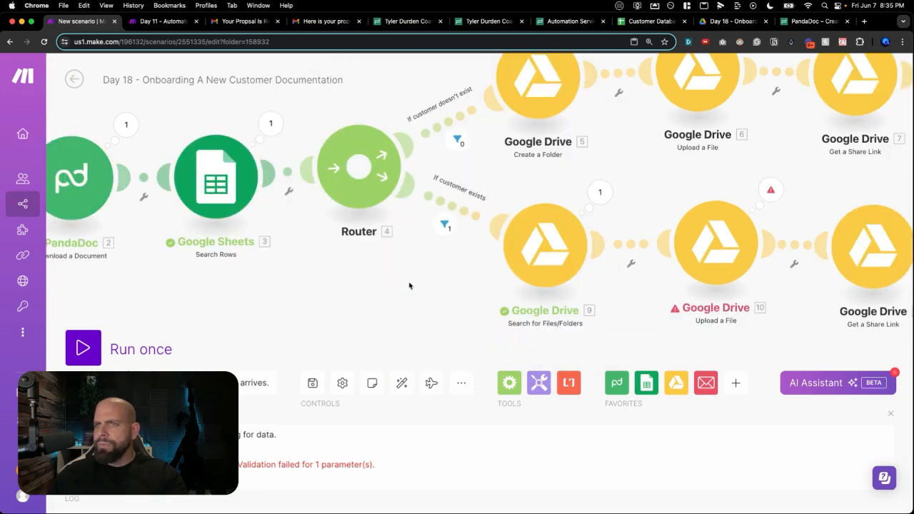
drag(410, 285, 484, 278)
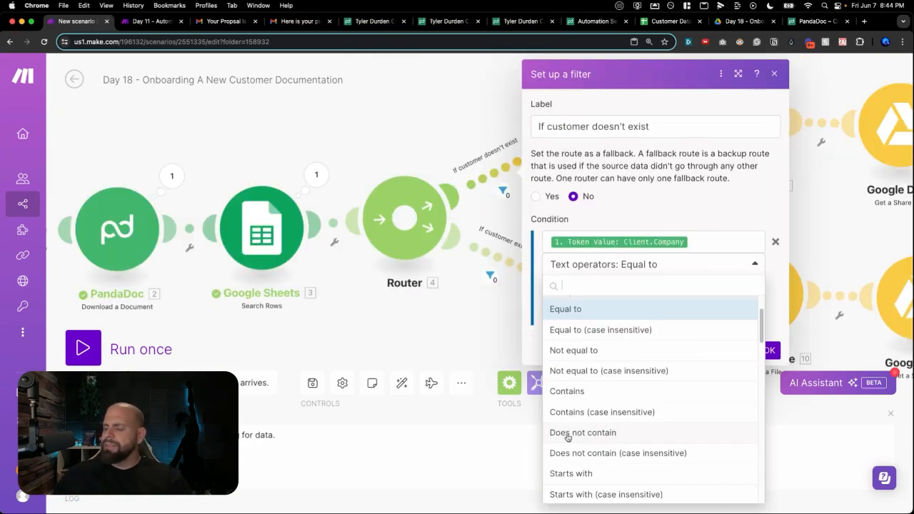
- Set the "If customer doesn't exist" filter's operator to Does not contain and clear its comparison value
click(568, 433)
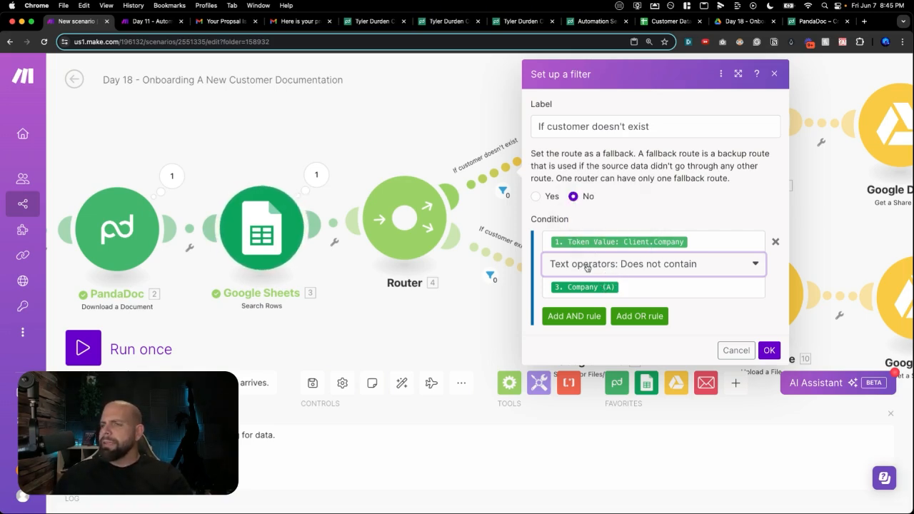
click(632, 241)
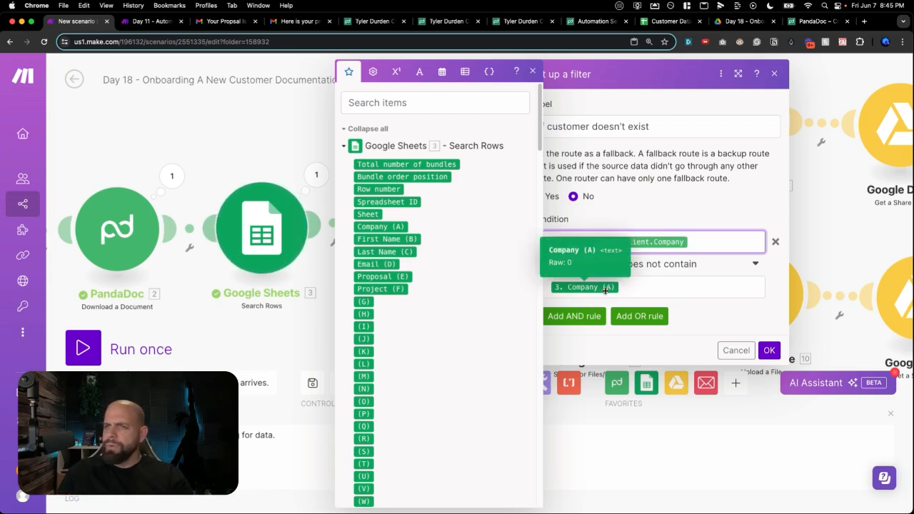
click(641, 290)
key(super+a)
key(BackSpace)
- Move Client.Company to the comparison value of the "If customer doesn't exist" filter, make Company (A) the tested value, and confirm the filter
click(739, 242)
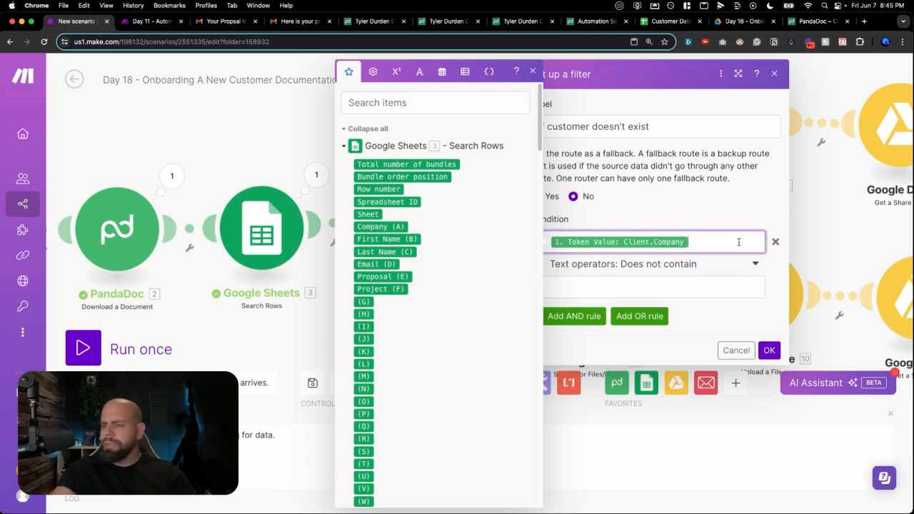
key(super+x)
click(694, 286)
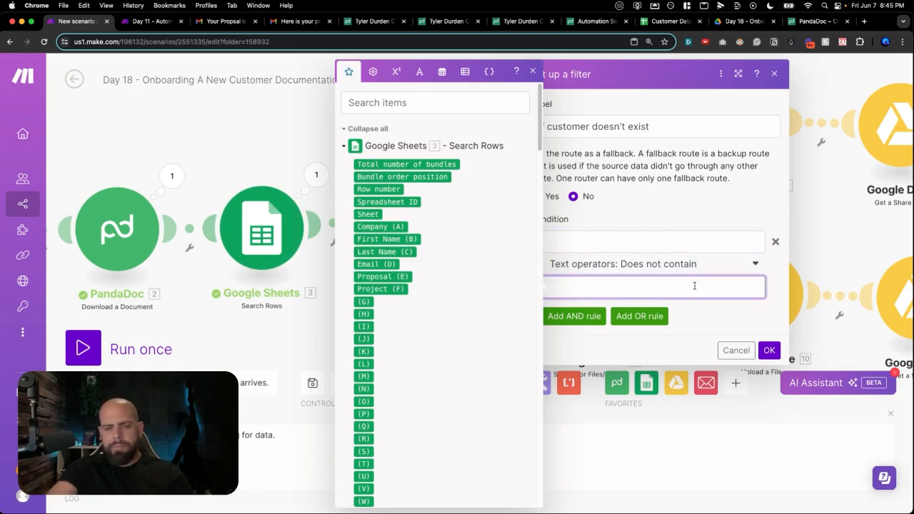
key(super+v)
click(666, 248)
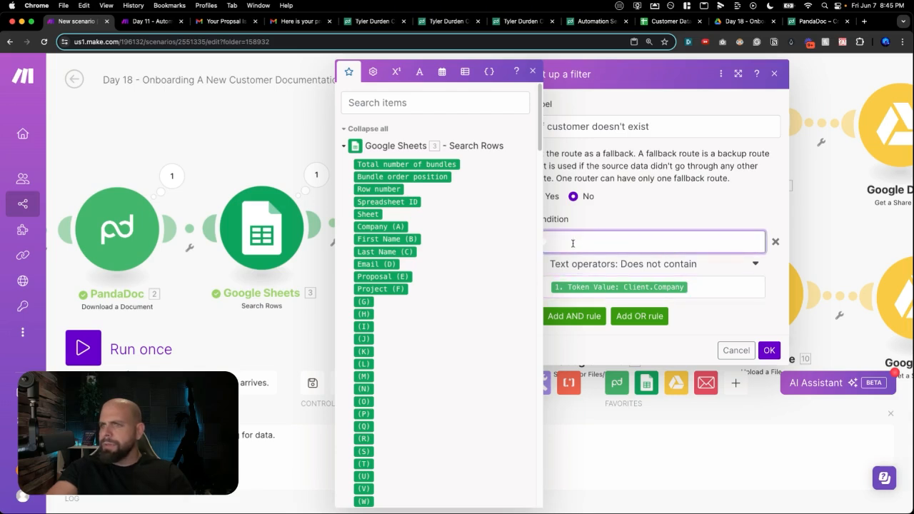
click(394, 227)
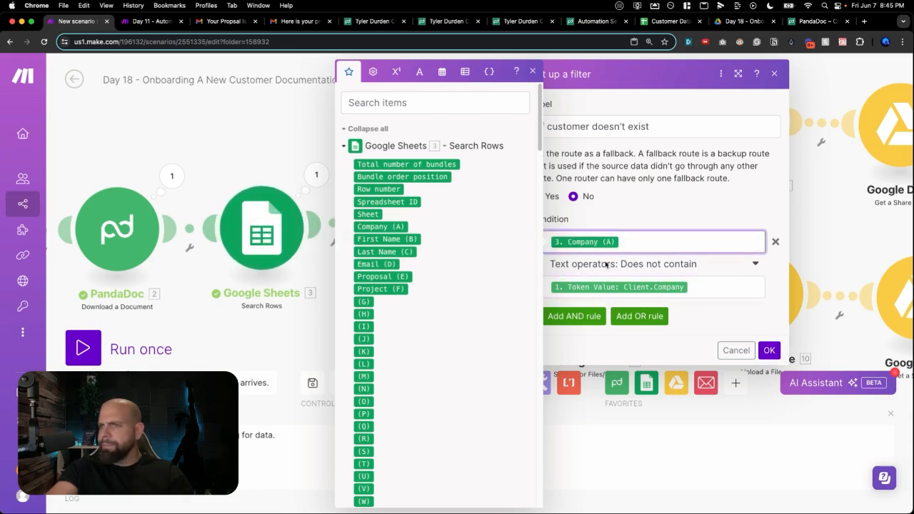
click(629, 220)
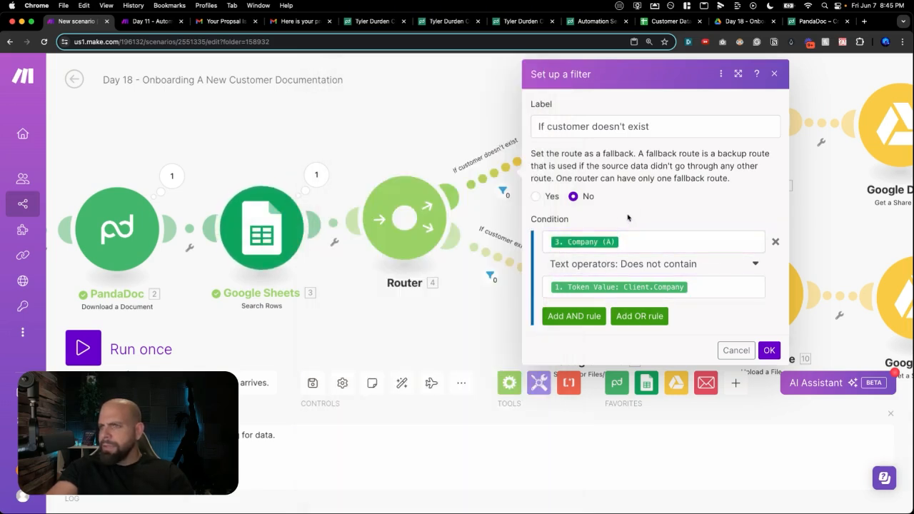
click(769, 351)
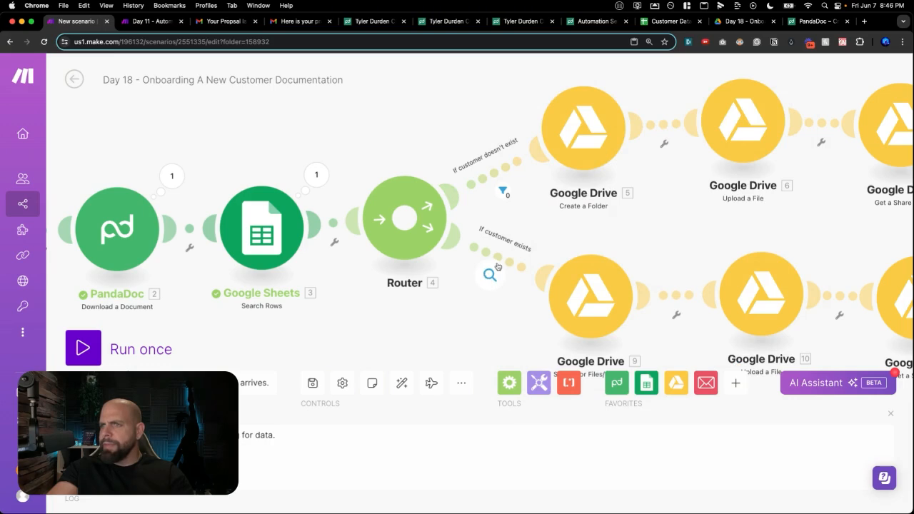
- Set the "If customer exists" filter to Contains (case insensitive) and move Company (A) into its tested value, replacing Client.Company
click(495, 269)
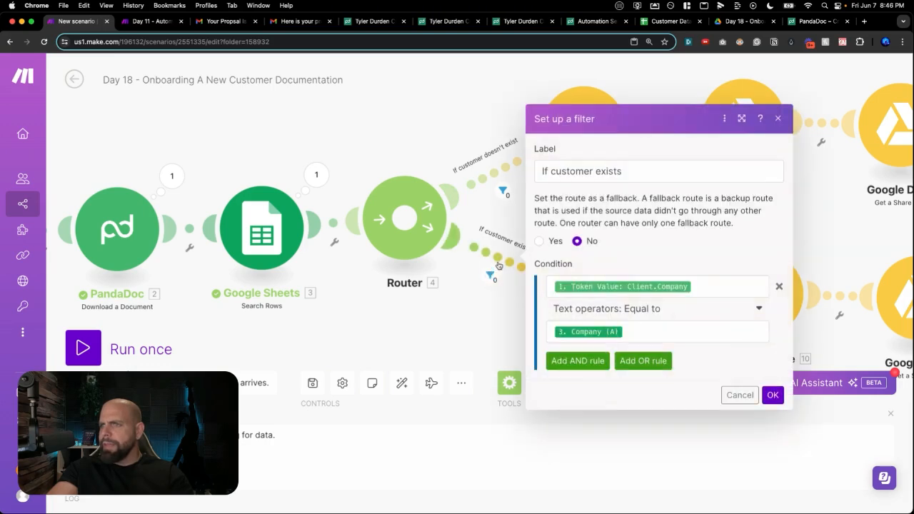
click(648, 311)
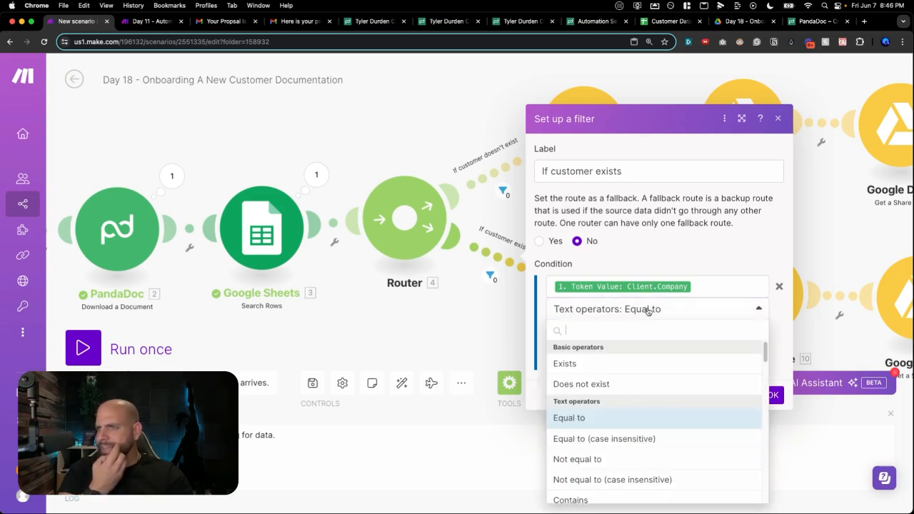
scroll(626, 397, down, 3)
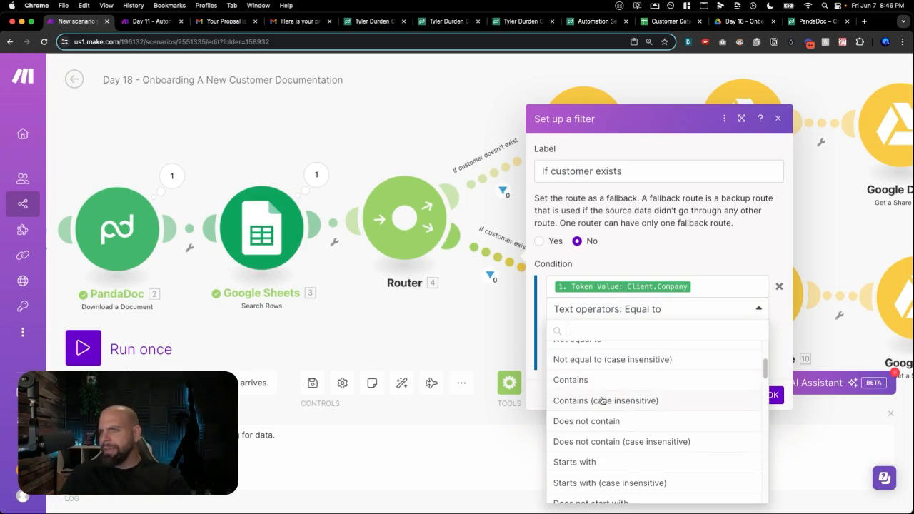
click(602, 400)
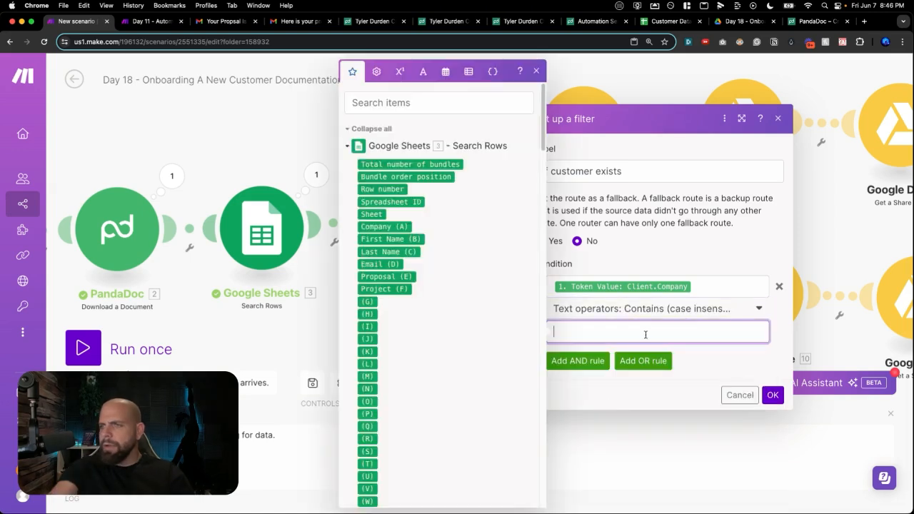
click(730, 288)
key(super+v)
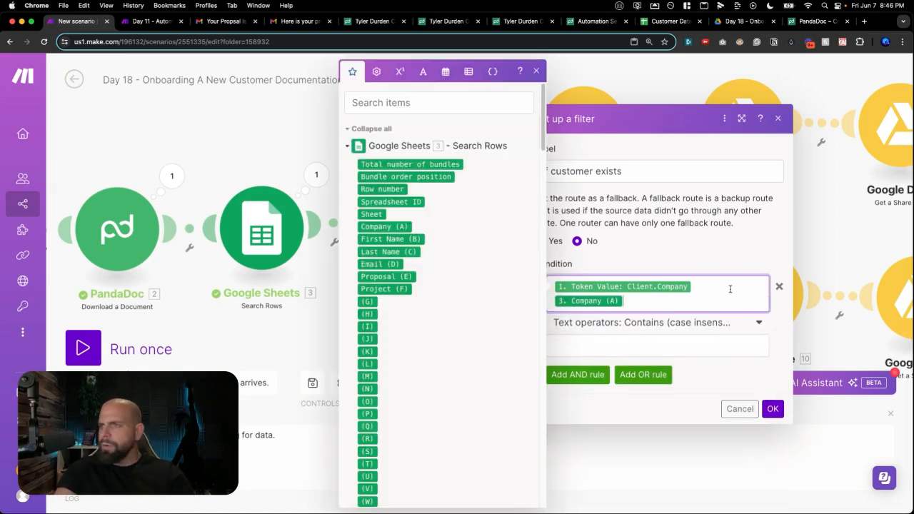
key(BackSpace)
- Map Client.Company as the comparison value of the "If customer exists" filter, confirm it and save the scenario
click(694, 333)
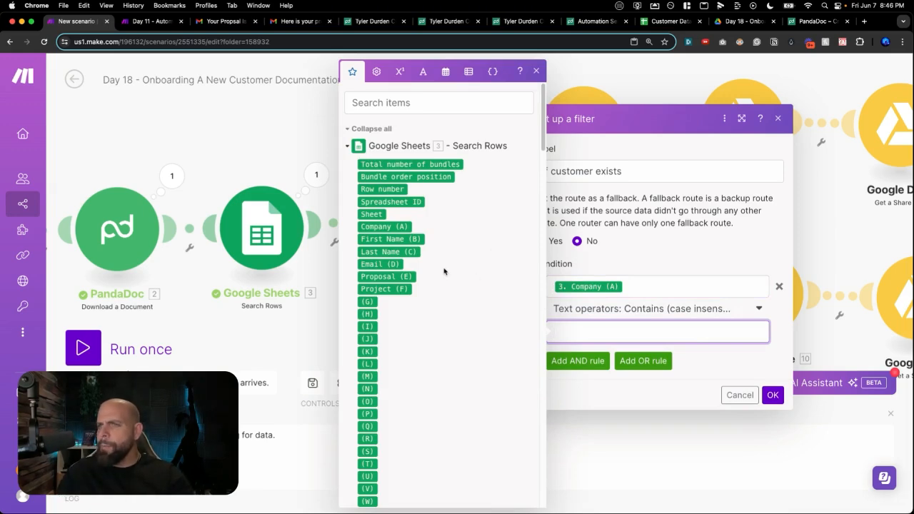
scroll(423, 262, down, 15)
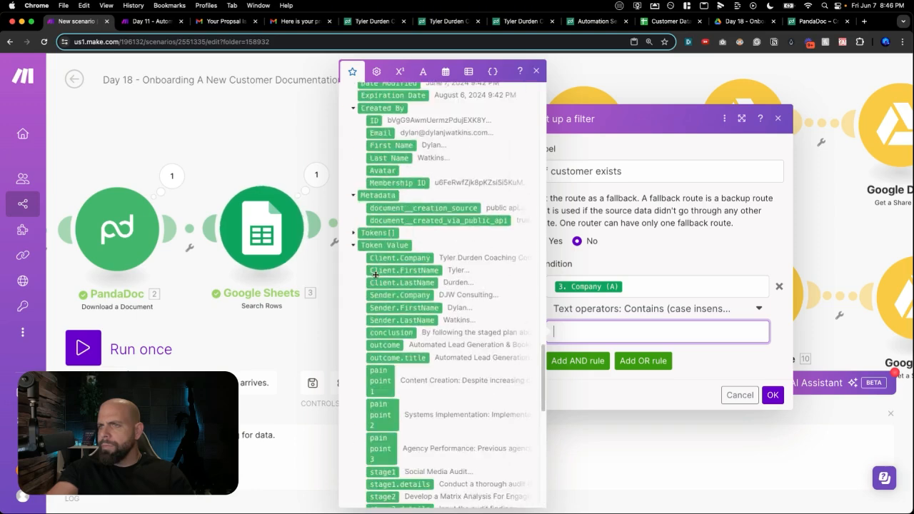
click(393, 260)
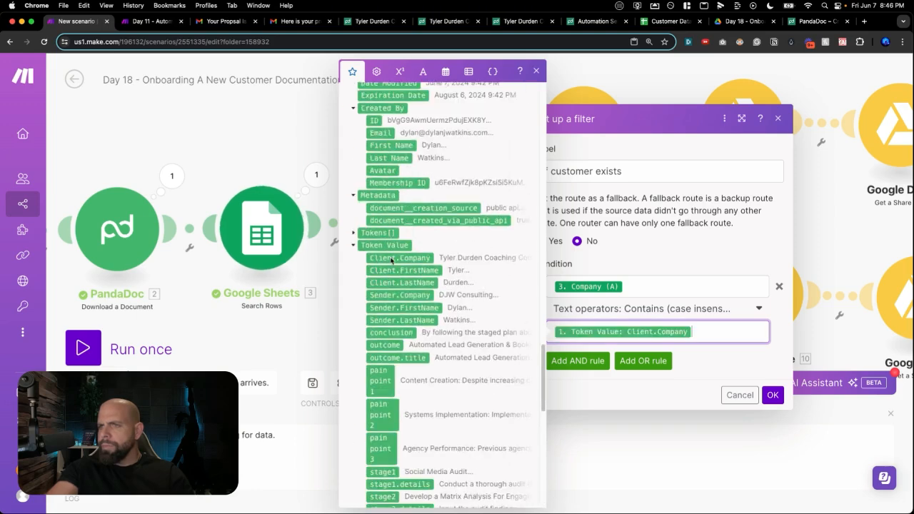
click(774, 397)
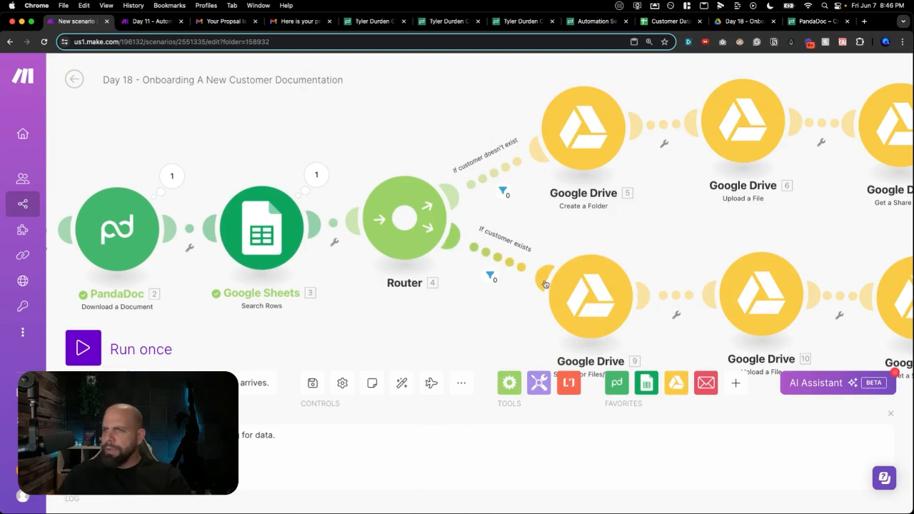
click(313, 385)
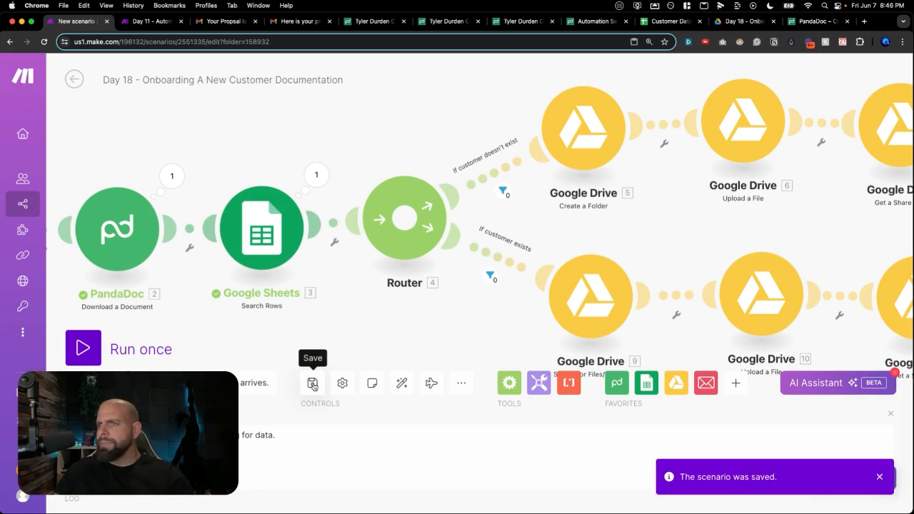
- Review the mapped values and operators in the "If customer doesn't exist" and "If customer exists" router filters
click(485, 176)
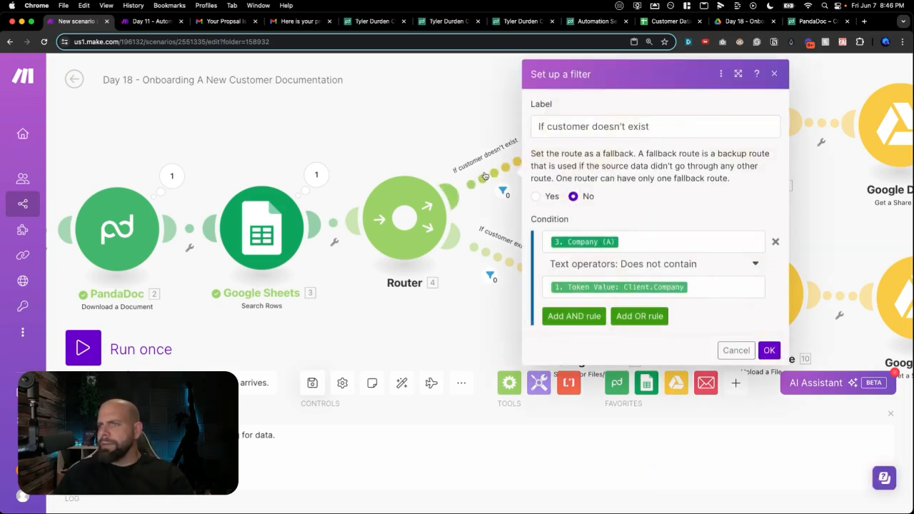
mouse_move(592, 239)
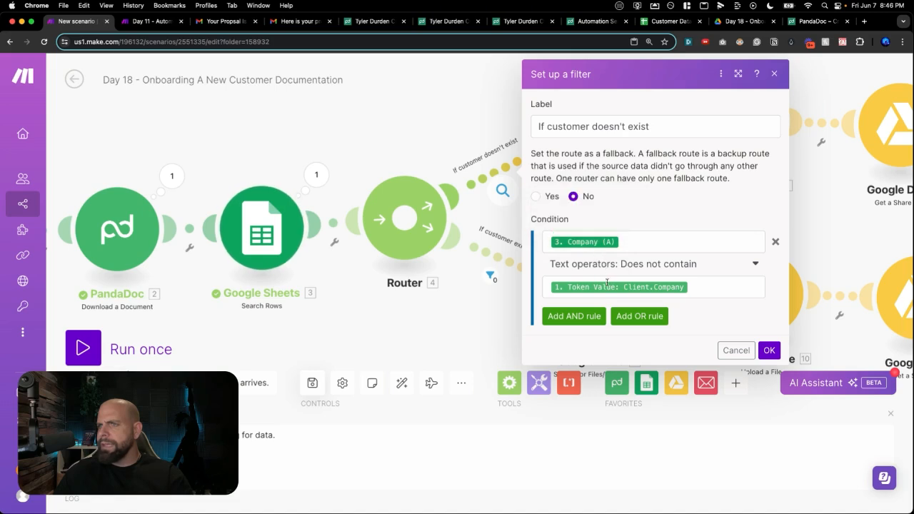
mouse_move(607, 286)
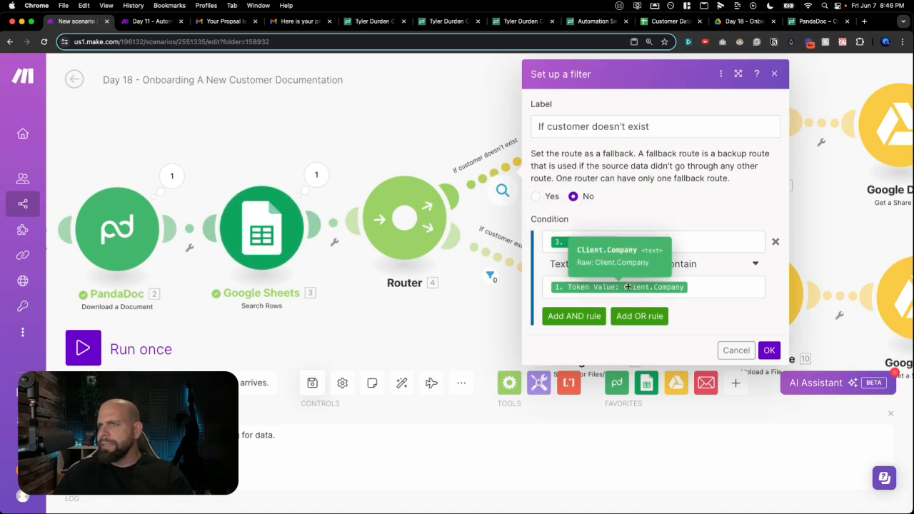
click(769, 351)
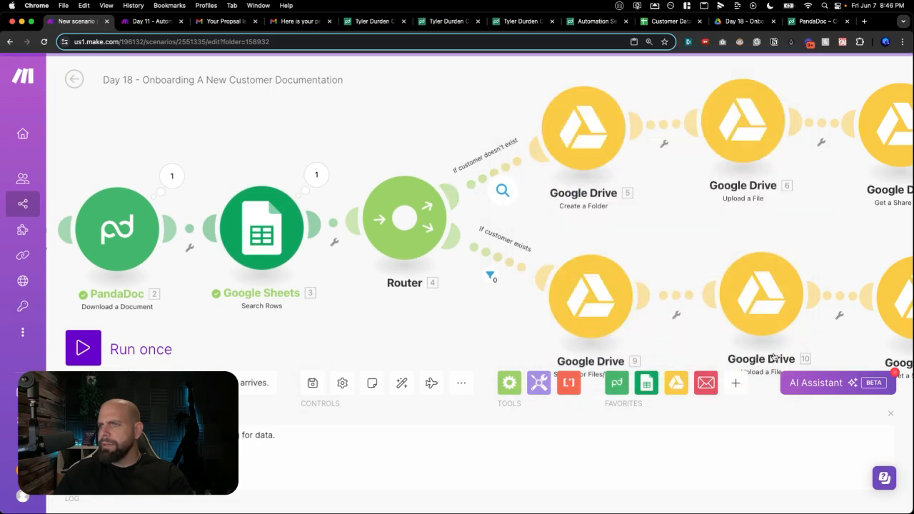
click(491, 261)
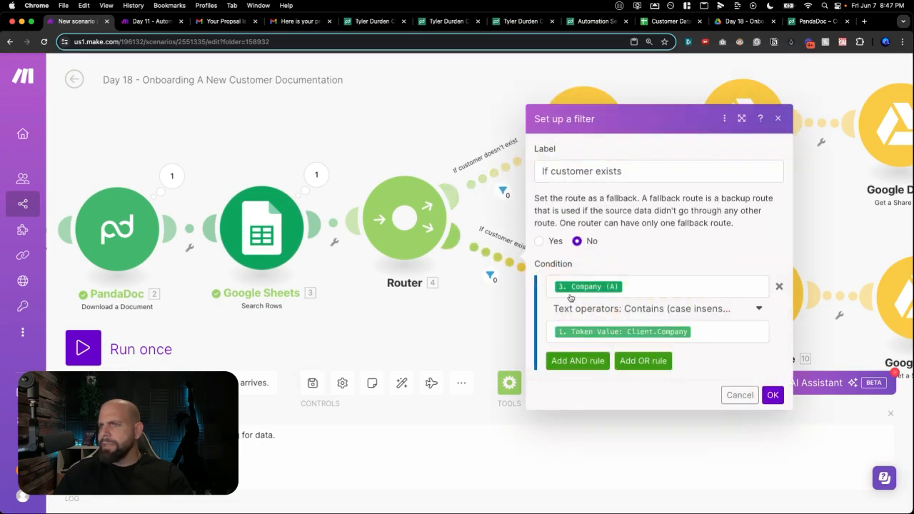
mouse_move(584, 287)
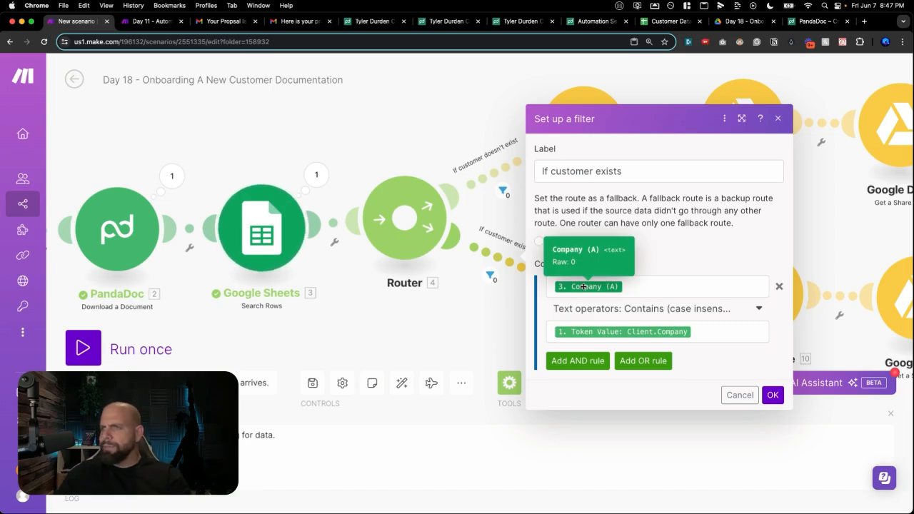
mouse_move(599, 333)
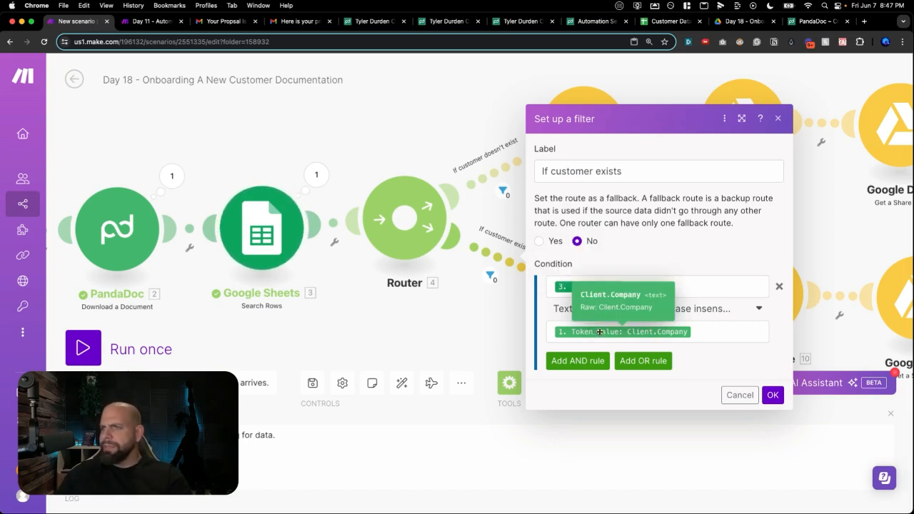
- Confirm the filter and run the Day 18 onboarding scenario and the Day 11 proposal scenario once each
click(772, 395)
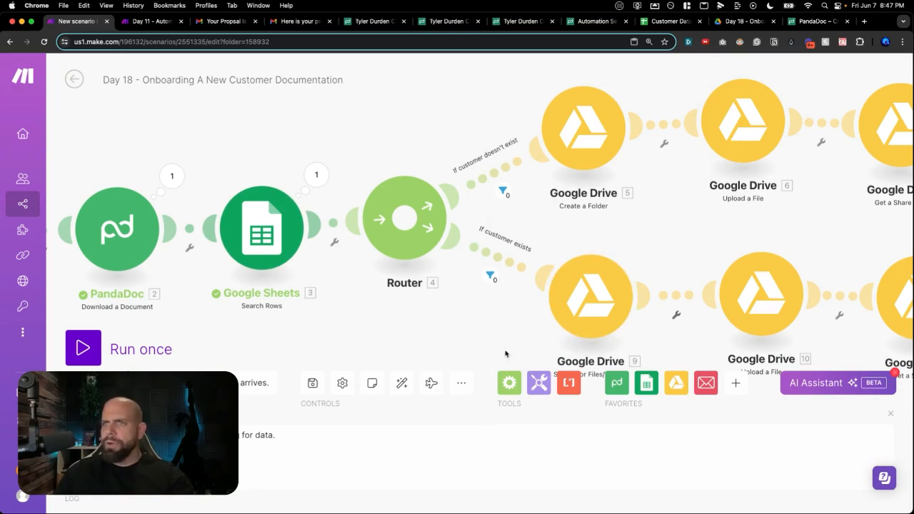
click(84, 348)
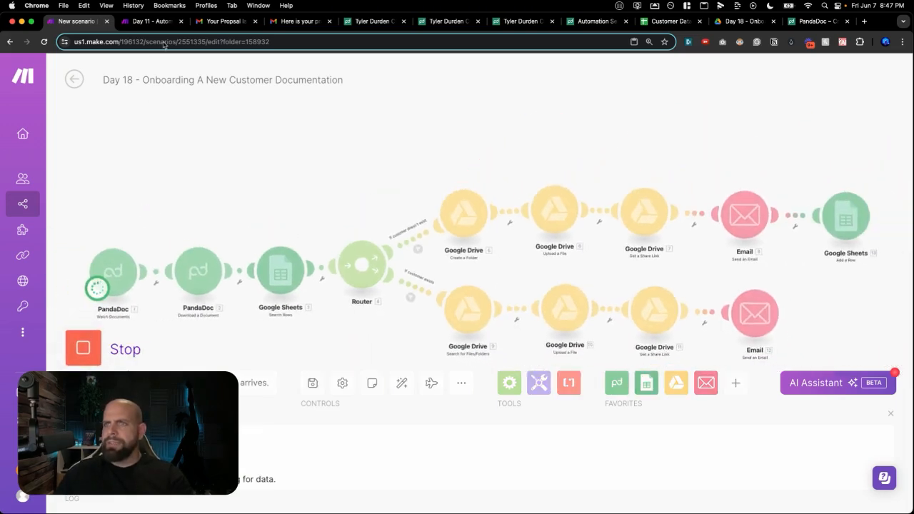
click(153, 22)
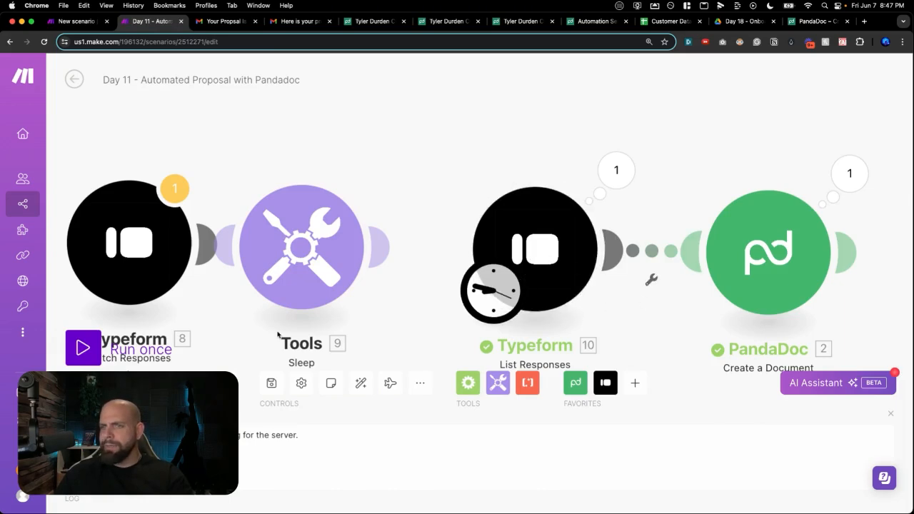
click(83, 347)
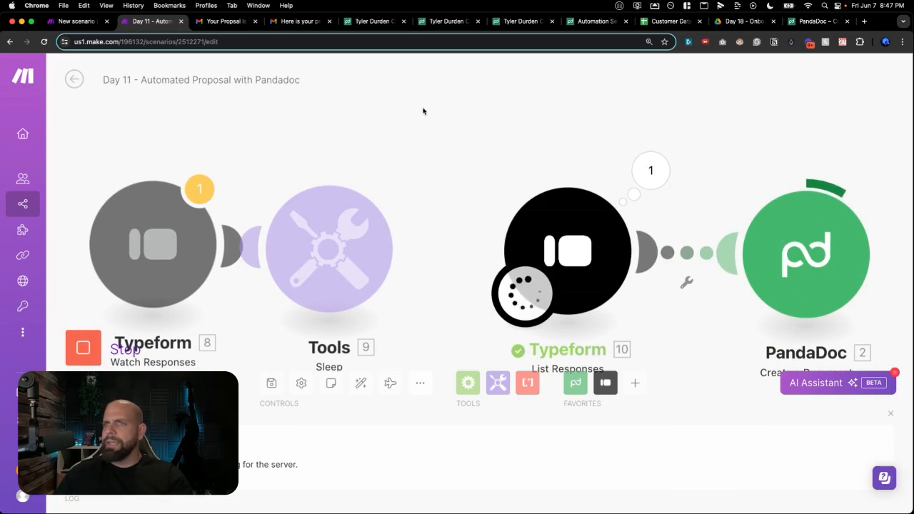
click(77, 21)
- Switch to Gmail and open the PandaDoc document GroupProposal_1 from the emailed proposal
click(283, 21)
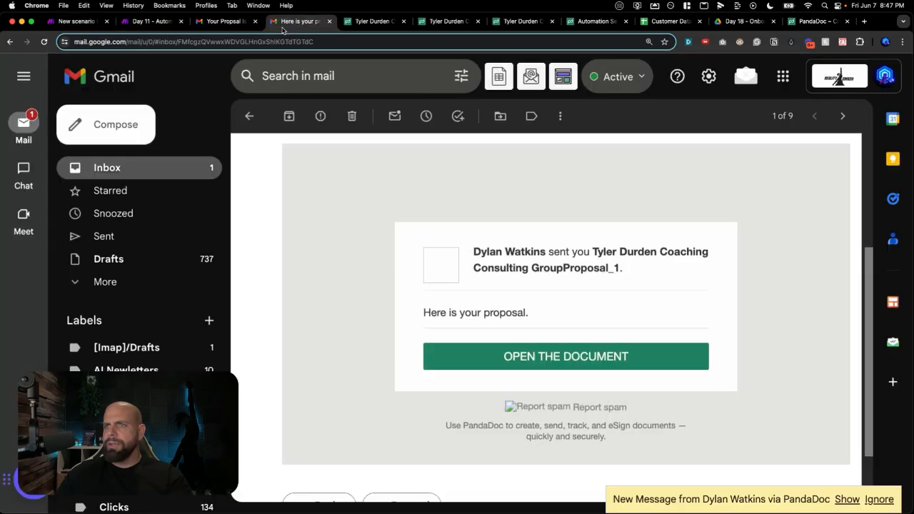
scroll(243, 178, down, 2)
click(482, 282)
scroll(507, 278, down, 15)
- Sign the proposal's required client signature field with the typed signature and finish the document
click(632, 93)
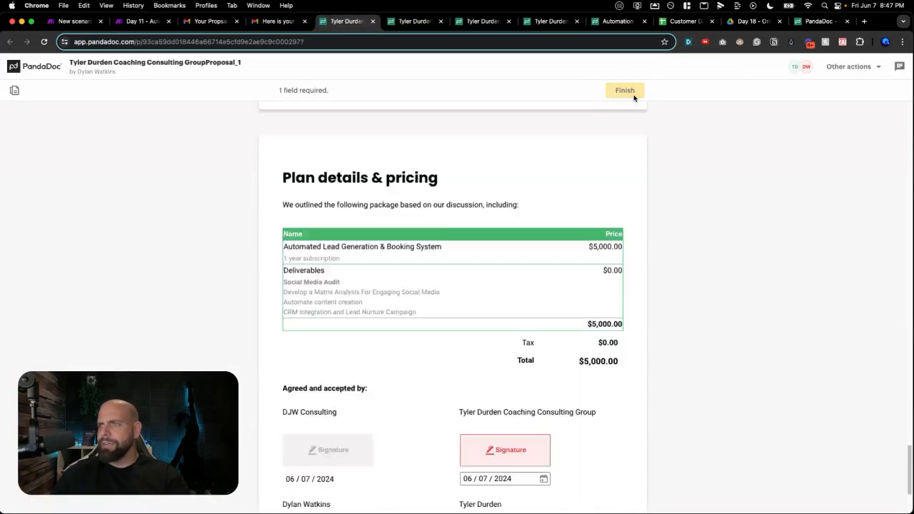
click(519, 324)
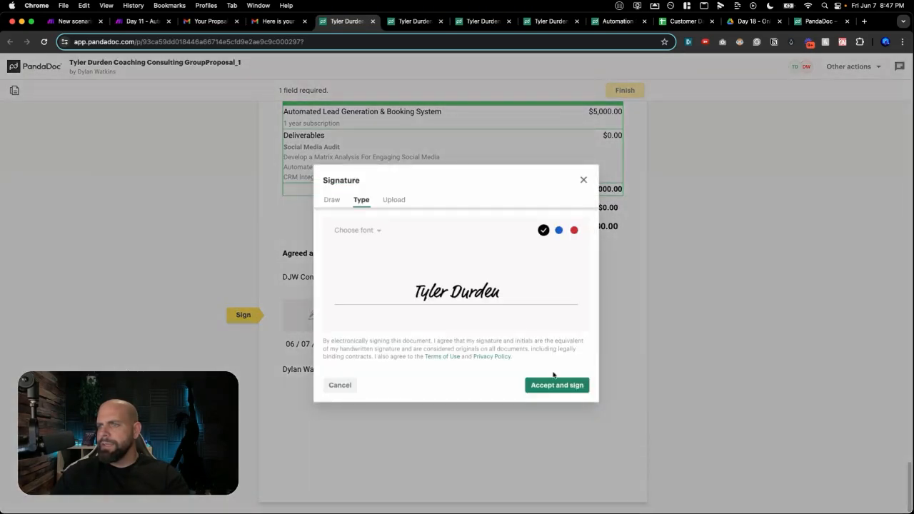
click(552, 384)
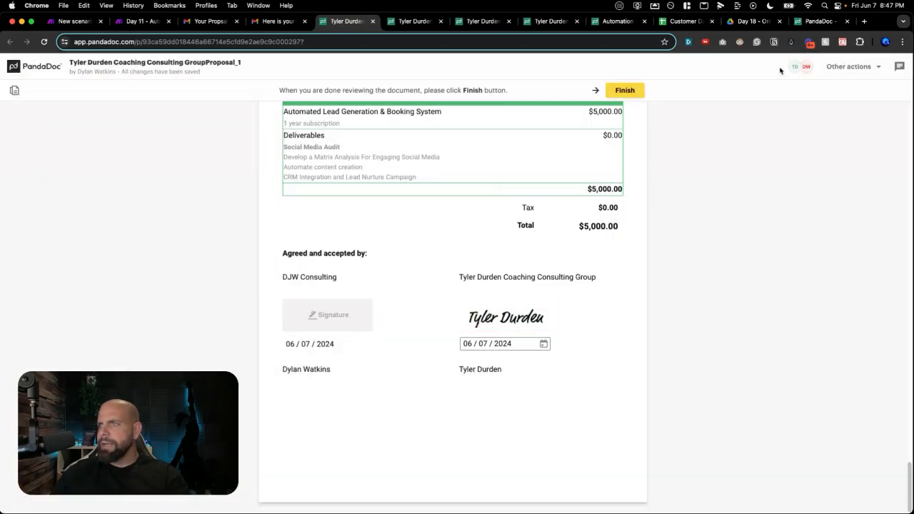
click(625, 90)
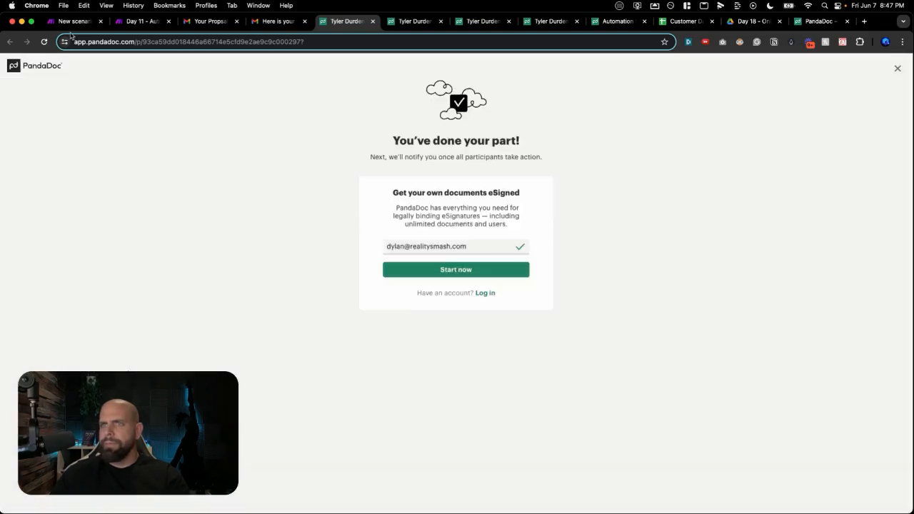
- Check the Day 18 scenario run in Make and the signed customer's row in the Customer Database sheet
click(69, 22)
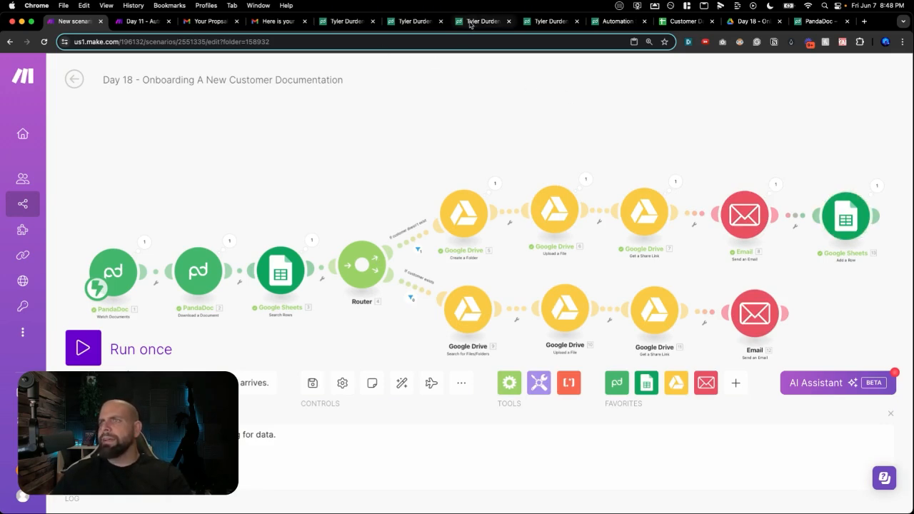
click(682, 21)
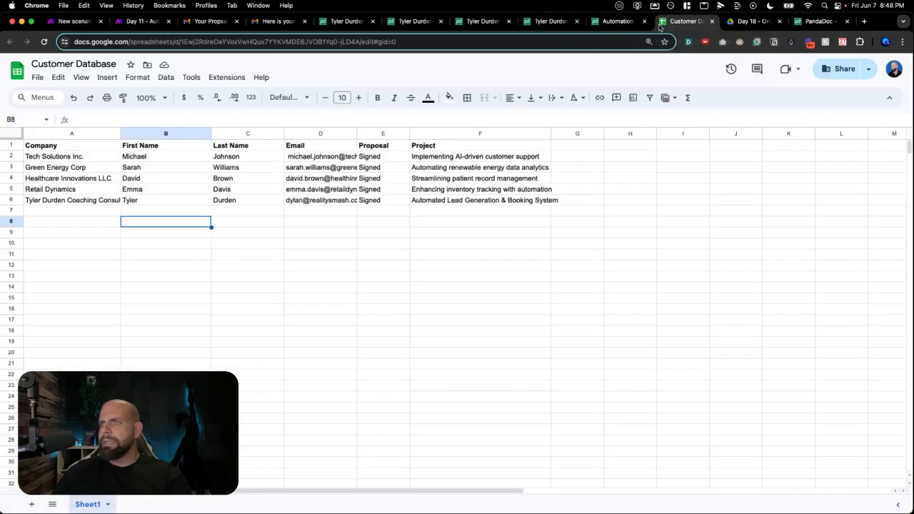
click(95, 202)
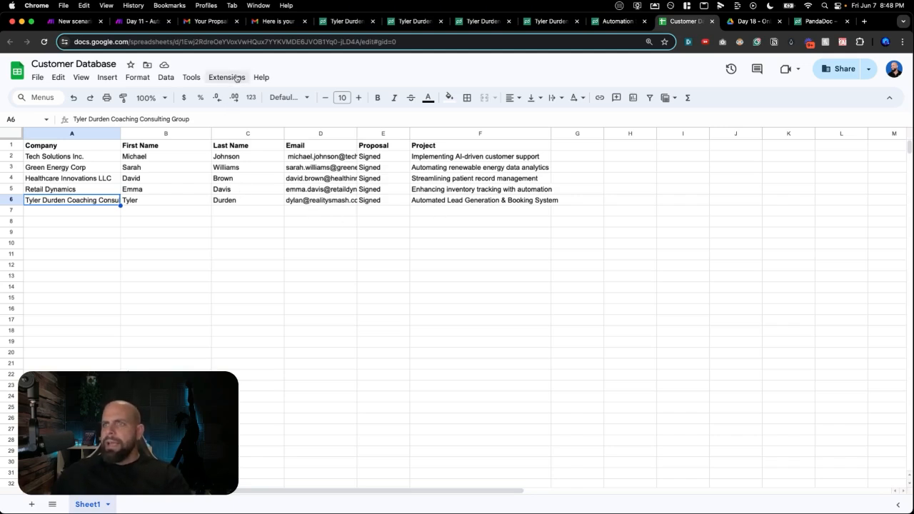
- Open the Welcome Aboard email in Gmail and view the signed proposal through its Drive link in a new tab
click(276, 22)
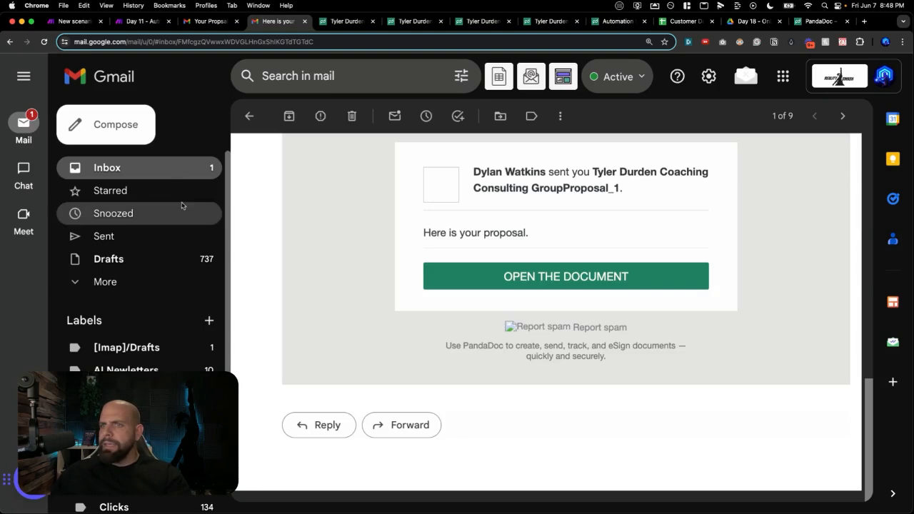
click(164, 176)
click(470, 160)
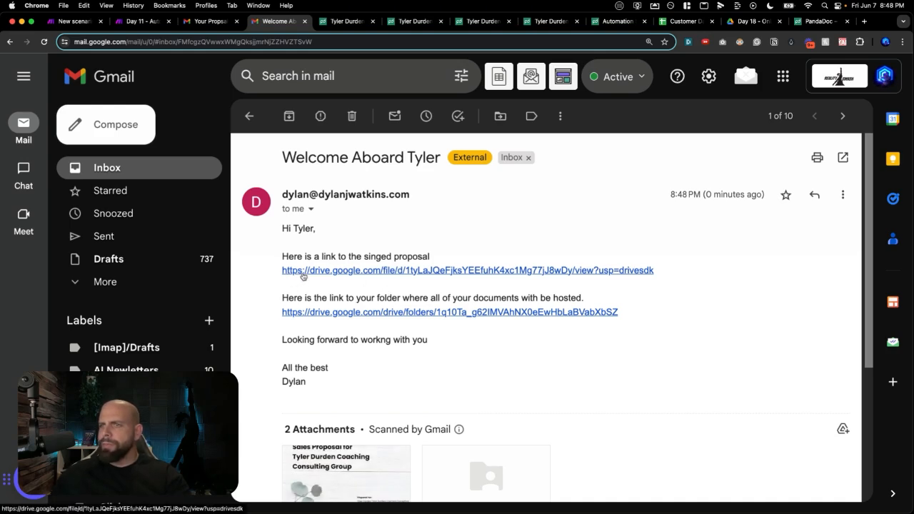
right_click(303, 276)
click(317, 277)
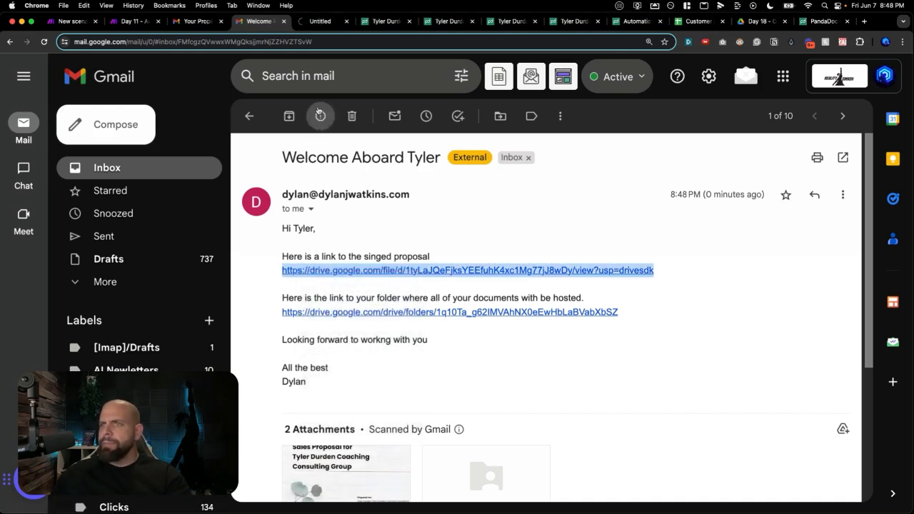
click(318, 22)
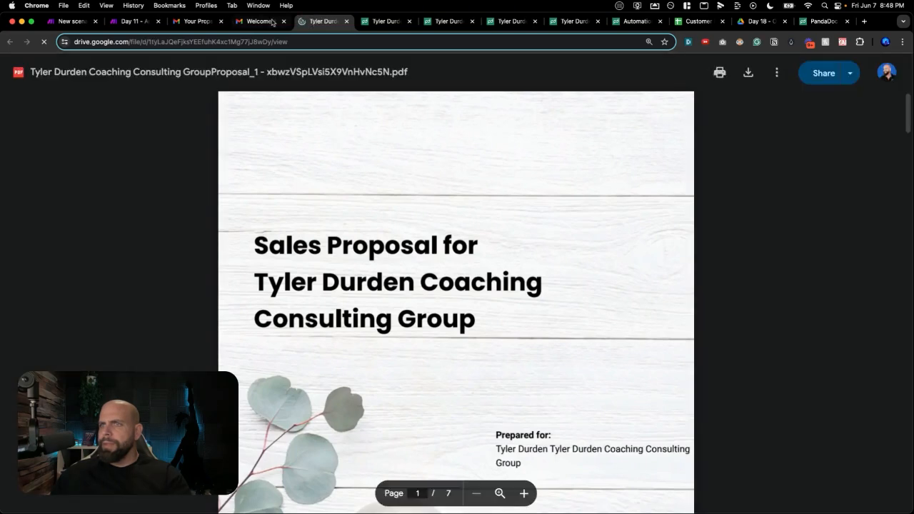
- Open the customer folder link from the welcome email, and inspect that folder and its parent Day 18 folder in Drive
click(272, 22)
right_click(339, 313)
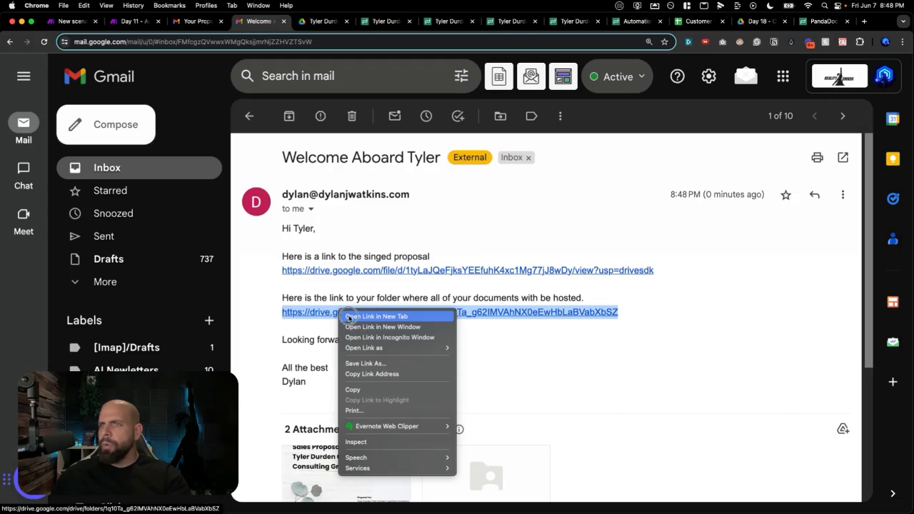
click(377, 316)
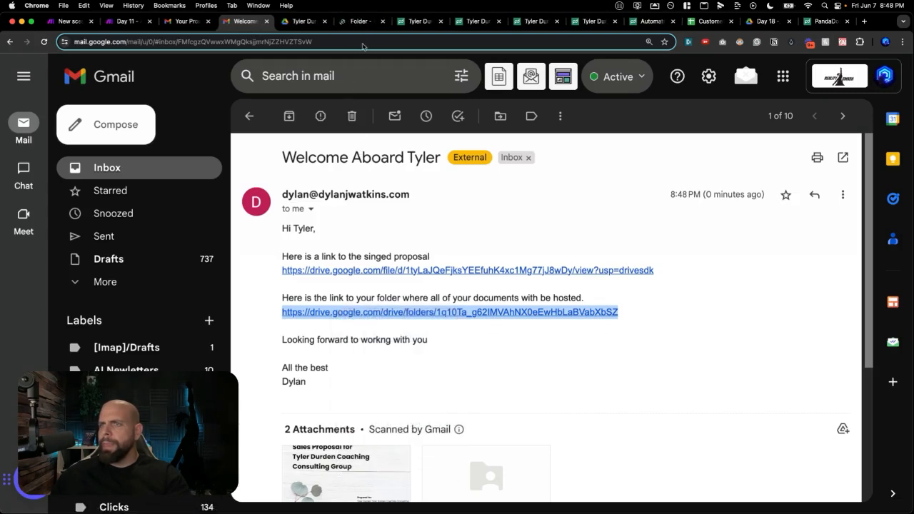
click(358, 20)
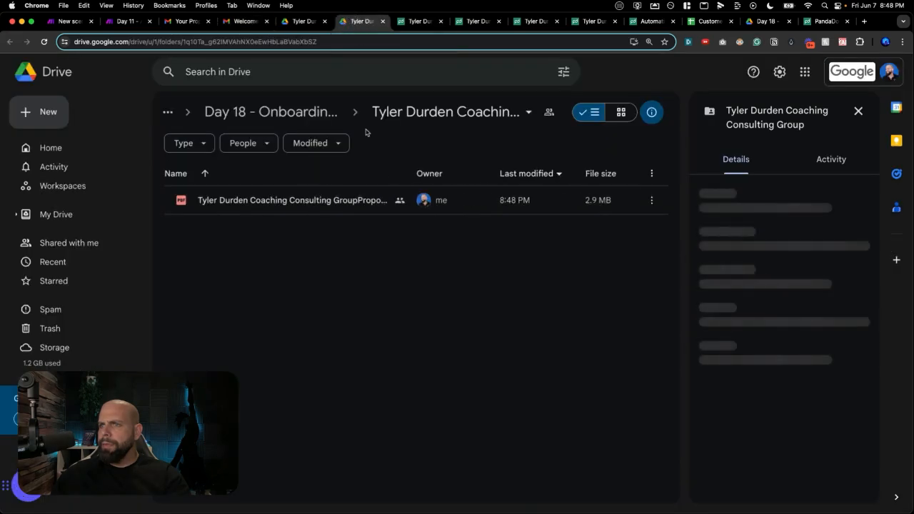
click(308, 115)
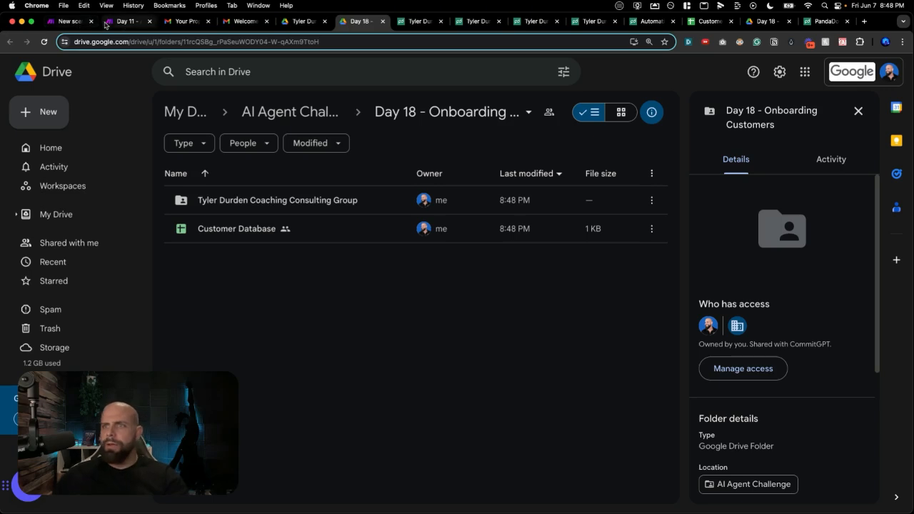
- In the Day 11 scenario in Make, change the ending of the PandaDoc module's document name to Proposal_2 and confirm
click(71, 21)
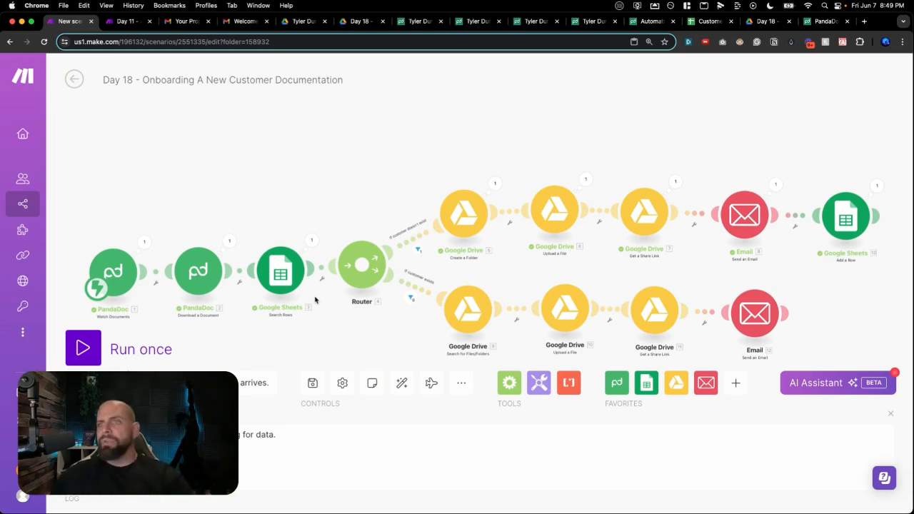
click(125, 21)
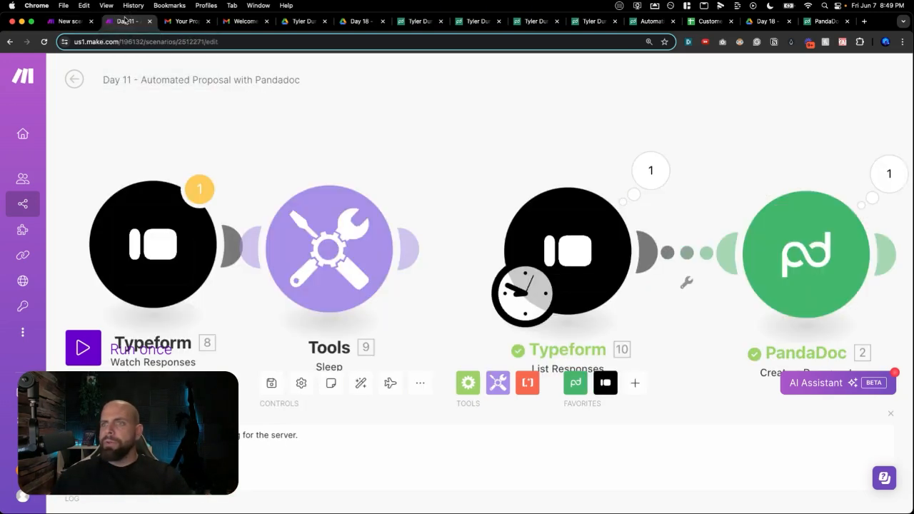
scroll(569, 245, right, 5)
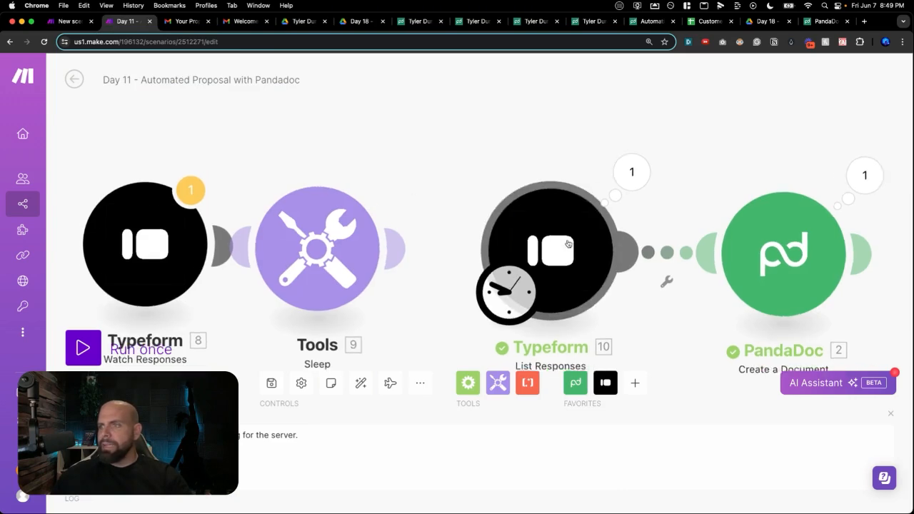
click(606, 261)
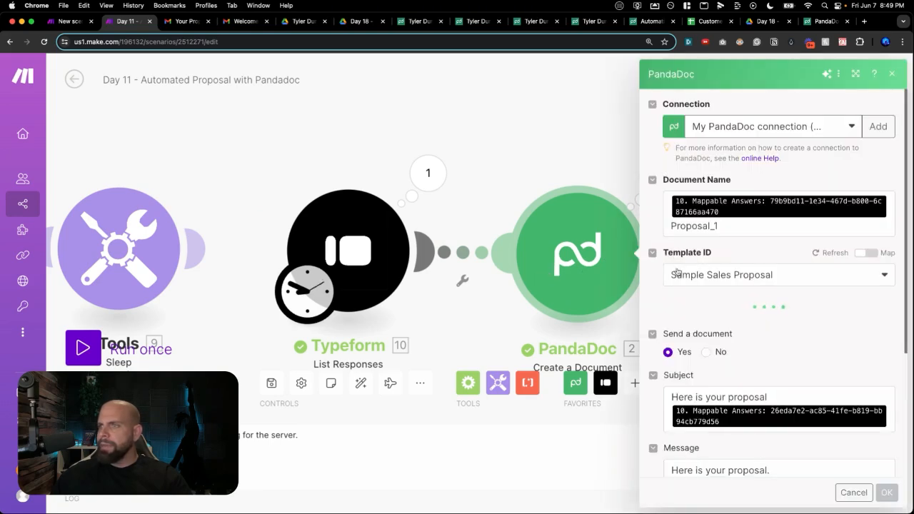
click(729, 227)
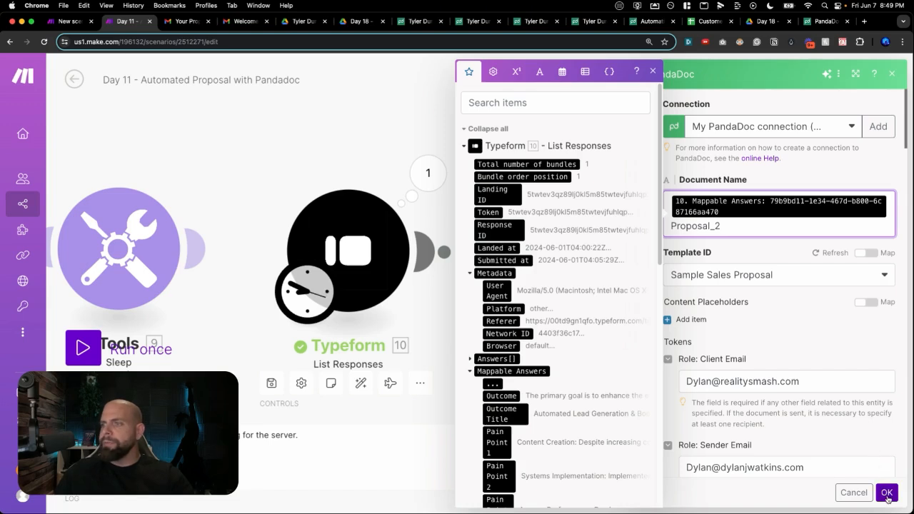
click(886, 493)
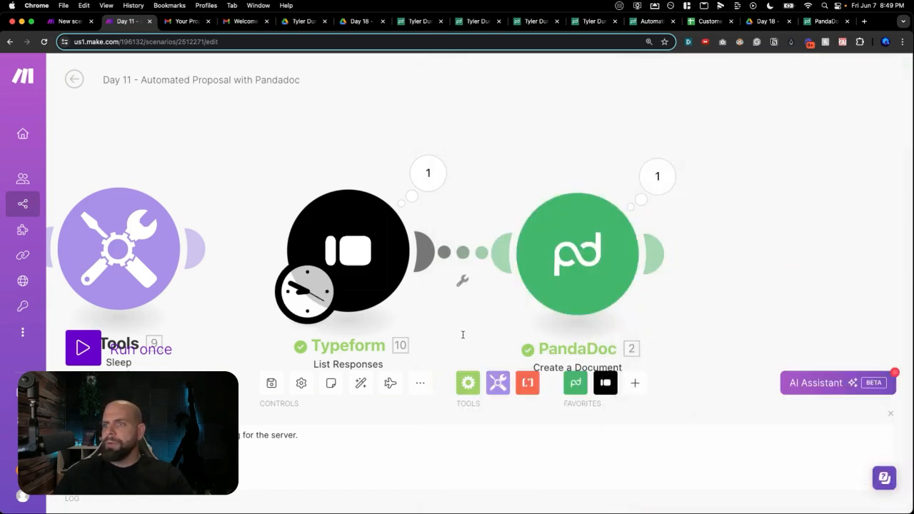
- Run the Day 11 proposal scenario to send another proposal, and start the Day 18 onboarding scenario once
click(95, 345)
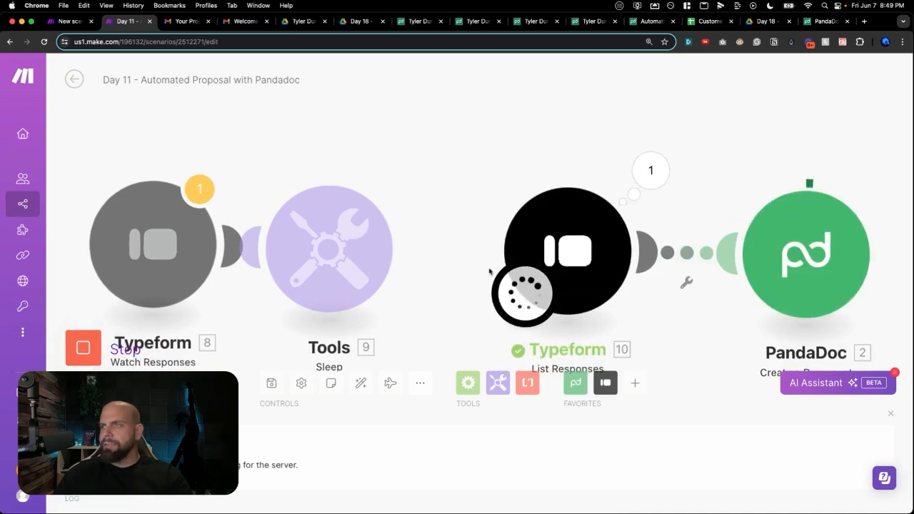
click(55, 18)
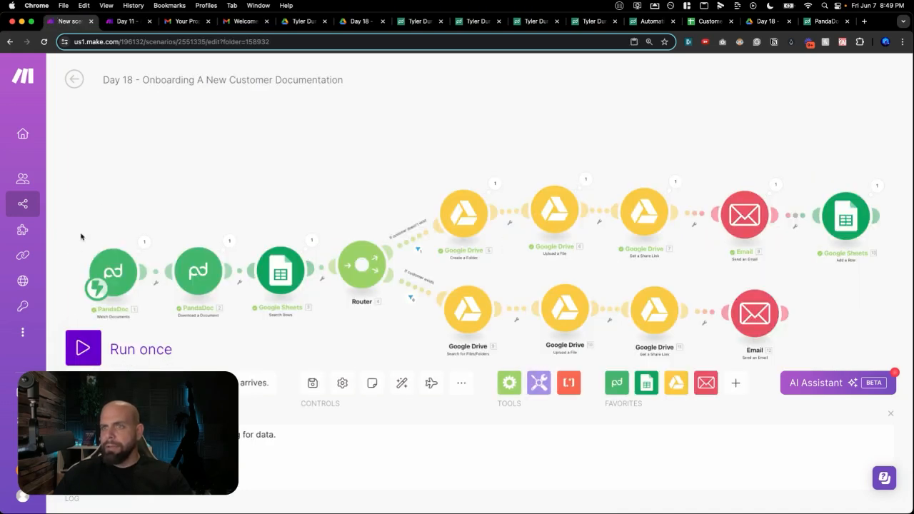
click(83, 337)
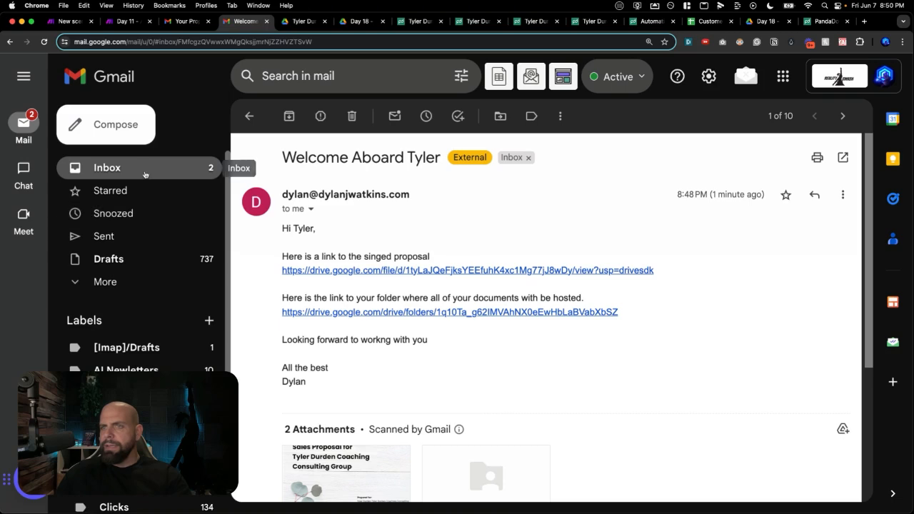
- Find the newest proposal email in the Gmail inbox and open the PandaDoc document GroupProposal_3 from it
click(144, 172)
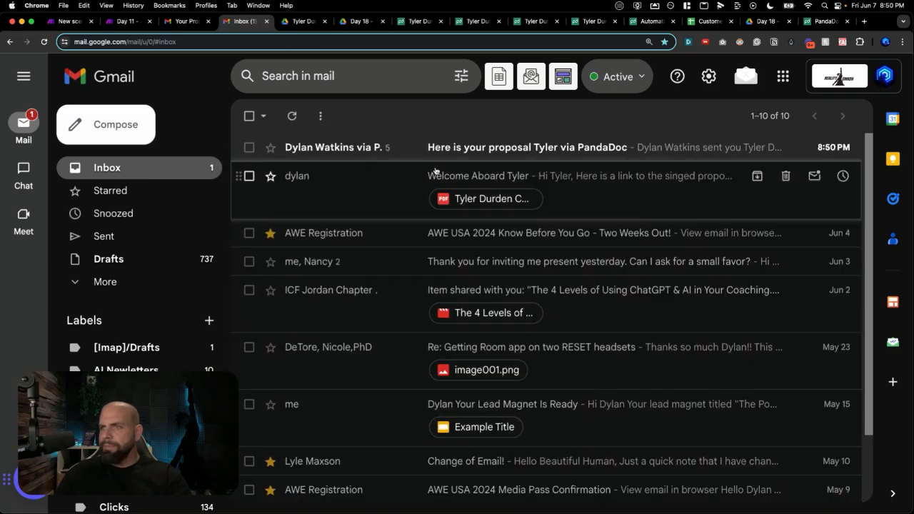
click(449, 156)
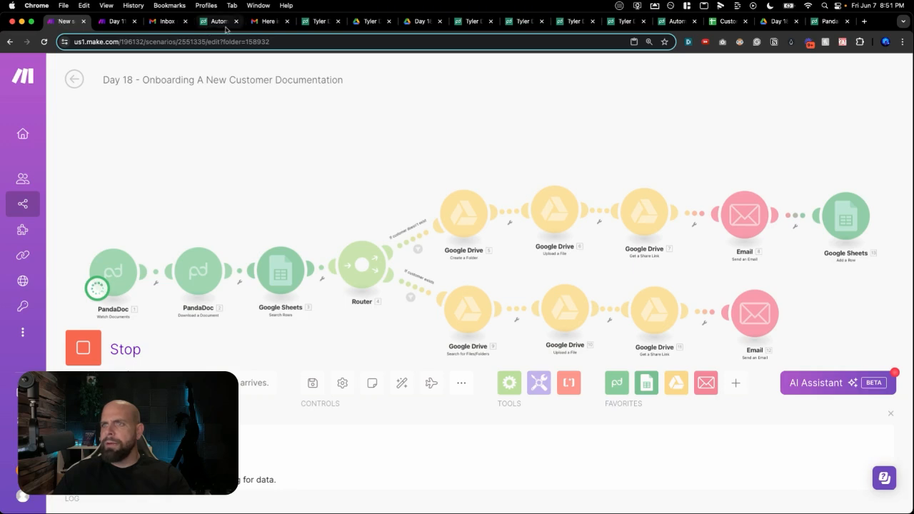
click(266, 21)
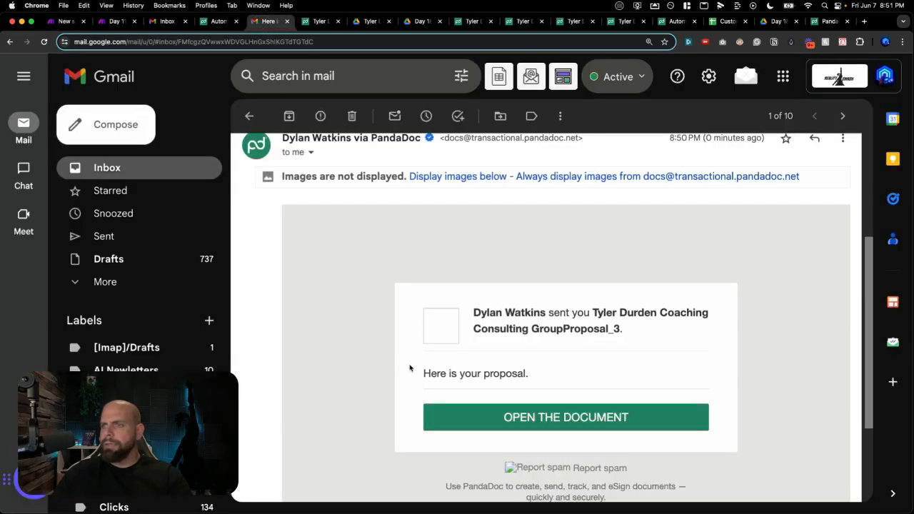
click(500, 422)
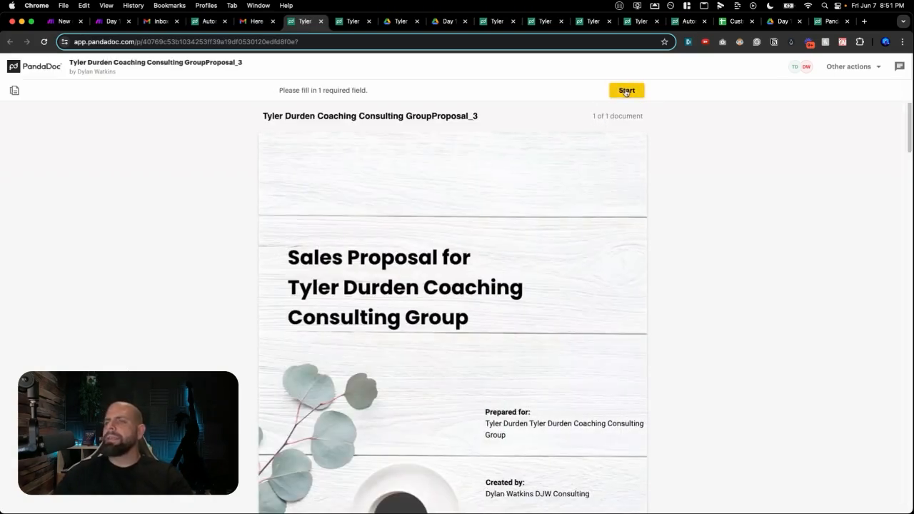
- Sign GroupProposal_3 in the client's required signature field with the suggested typed signature, accept it and finish the document
click(626, 91)
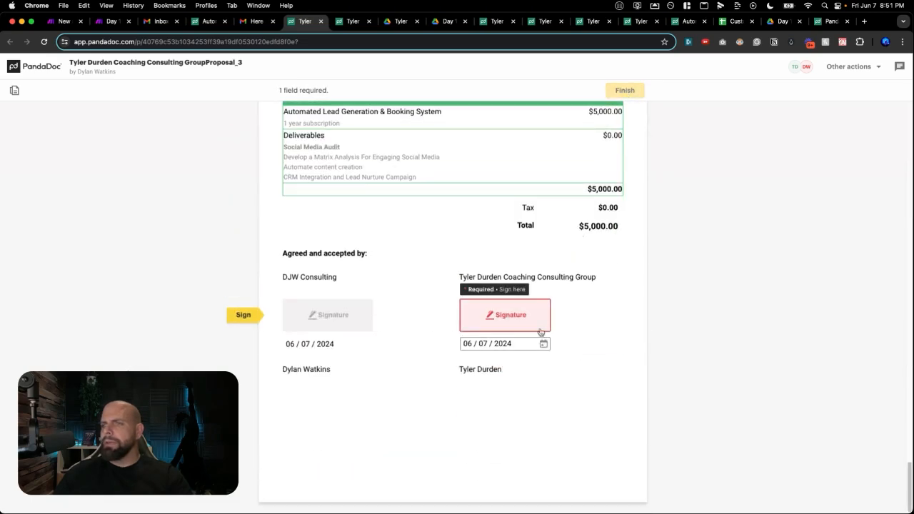
click(529, 326)
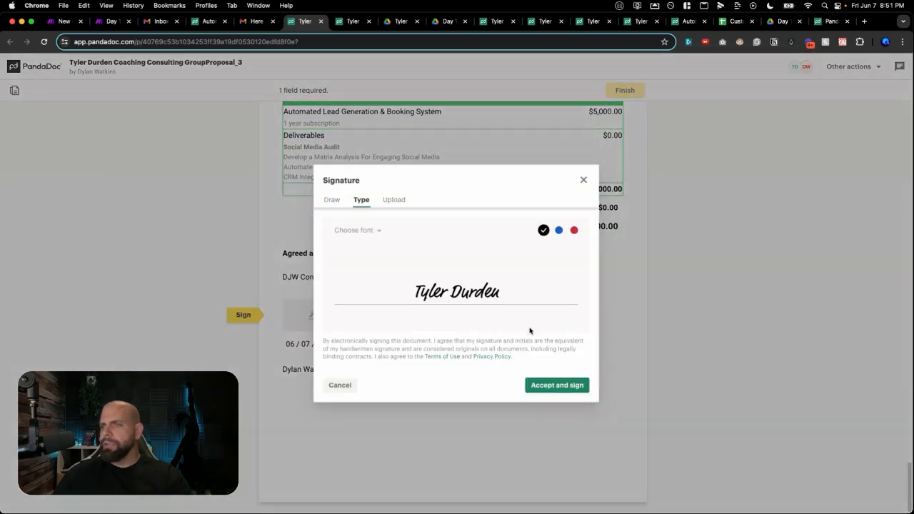
click(548, 386)
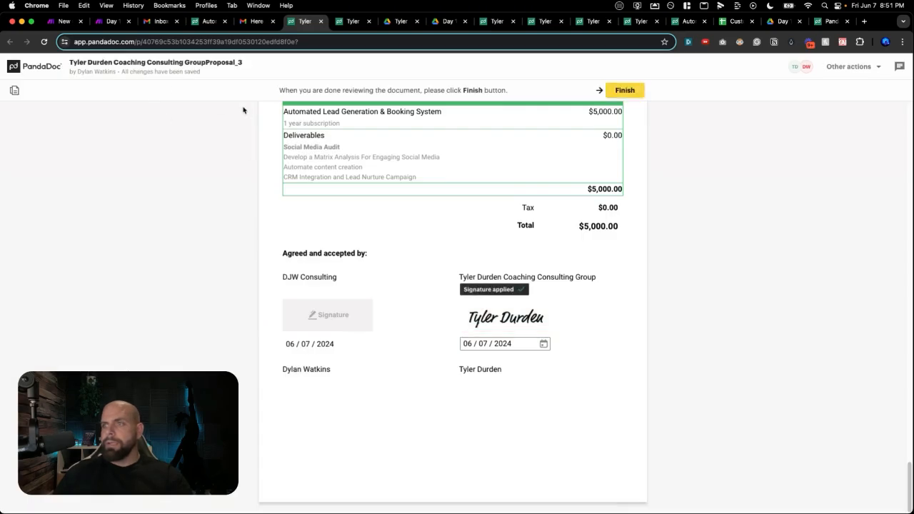
click(623, 90)
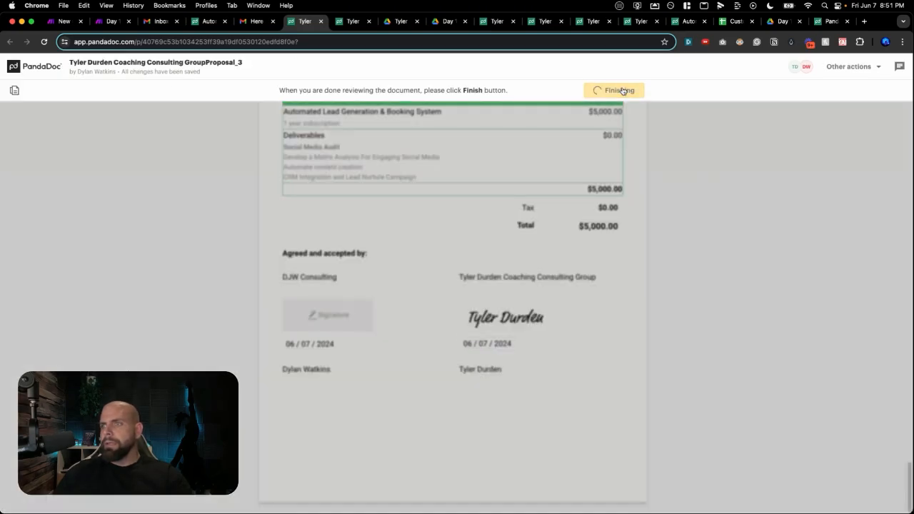
- Check the Day 18 scenario run in Make, and read the newest signed document link email in the Gmail inbox, including its proposal name
click(54, 21)
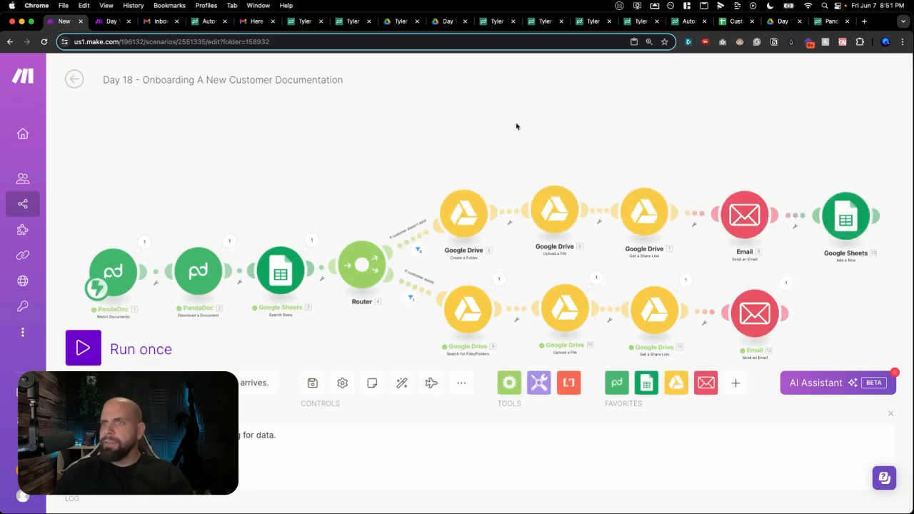
click(253, 21)
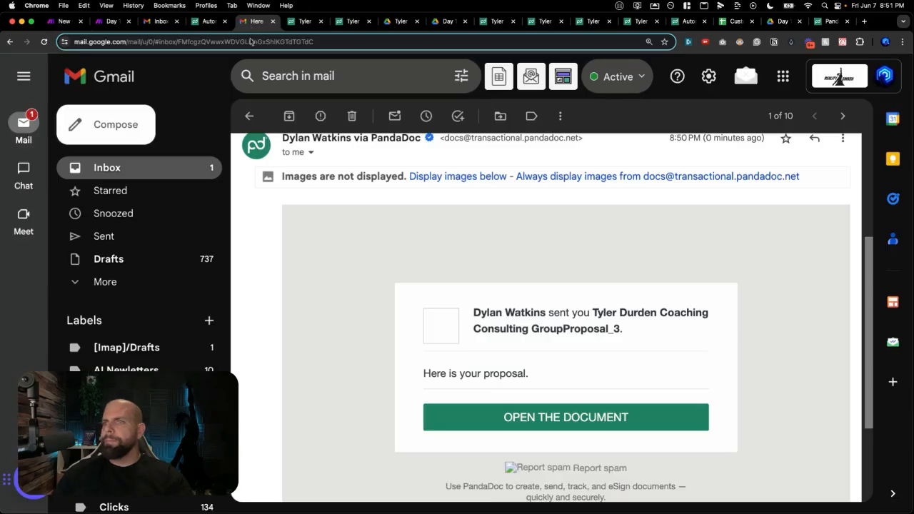
click(153, 171)
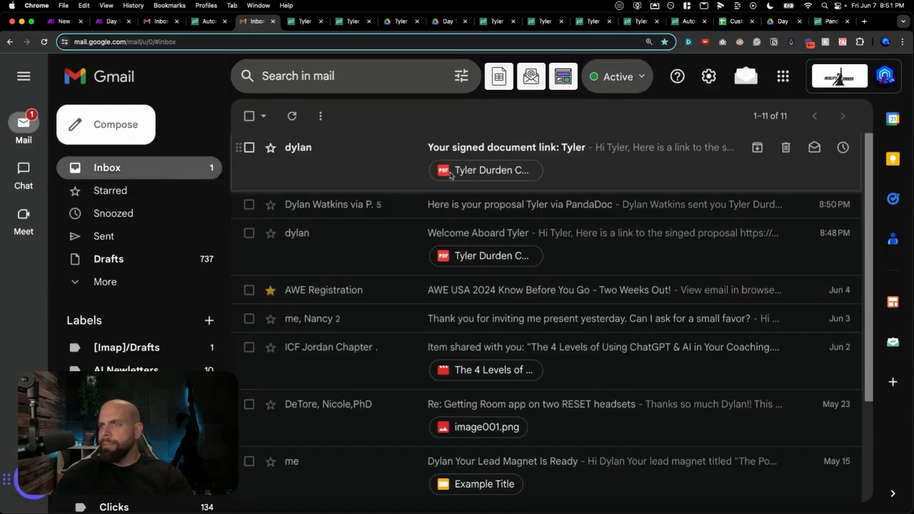
click(546, 175)
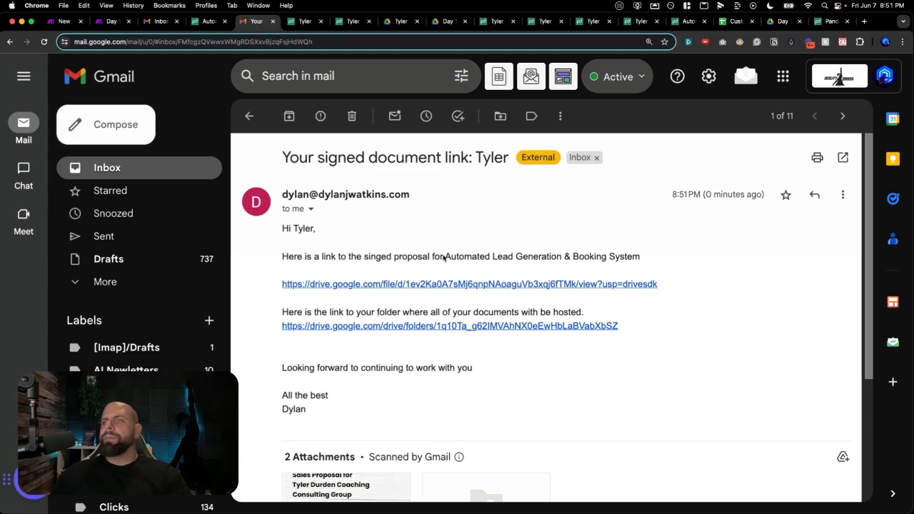
drag(441, 257, 633, 253)
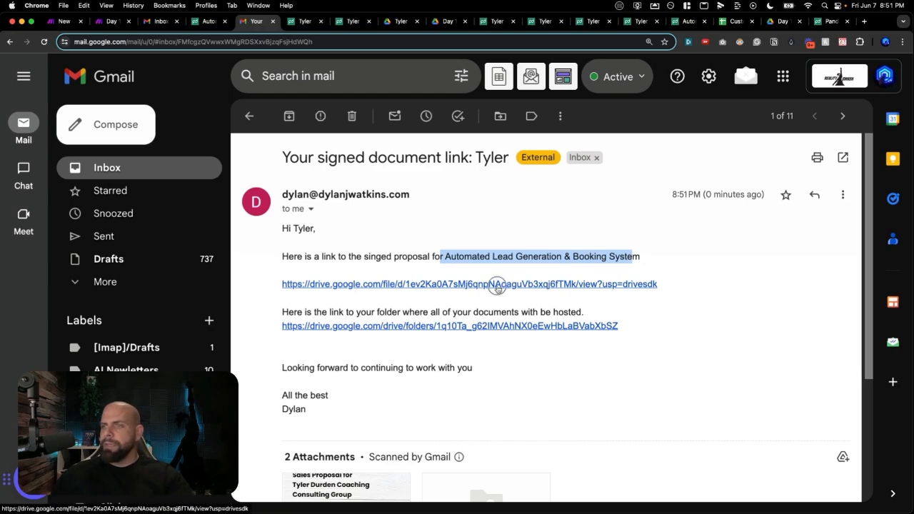
- Open the email's proposal and folder links in new tabs, inspect the signed PDF and customer folder in Drive, and return to the Day 18 scenario in Make
right_click(498, 288)
click(516, 292)
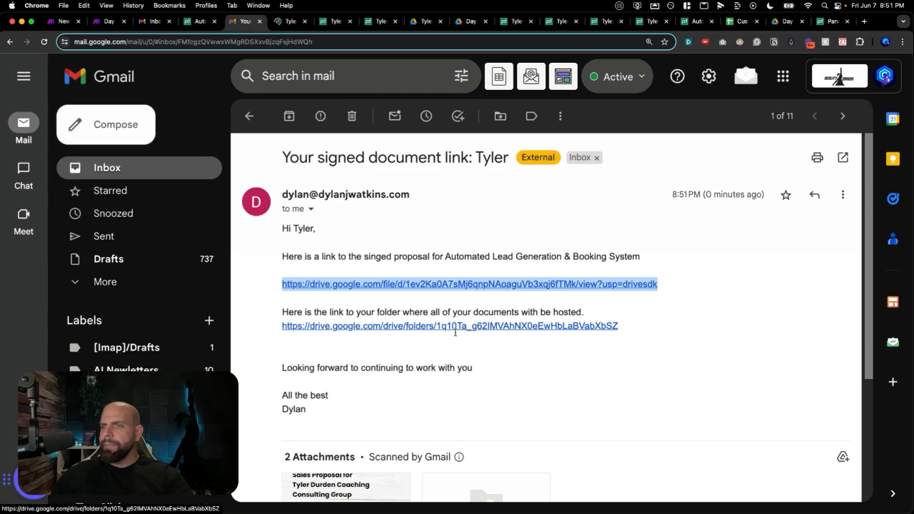
right_click(457, 330)
click(465, 332)
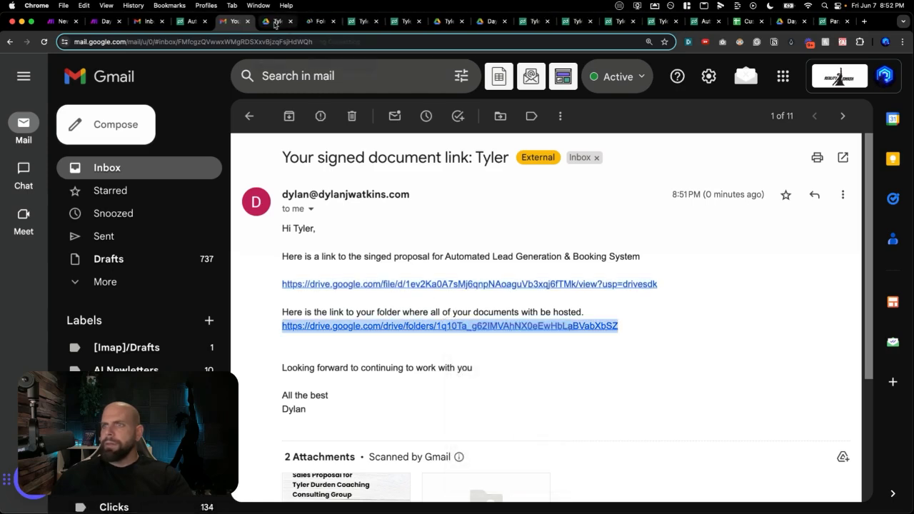
click(275, 23)
scroll(307, 152, down, 5)
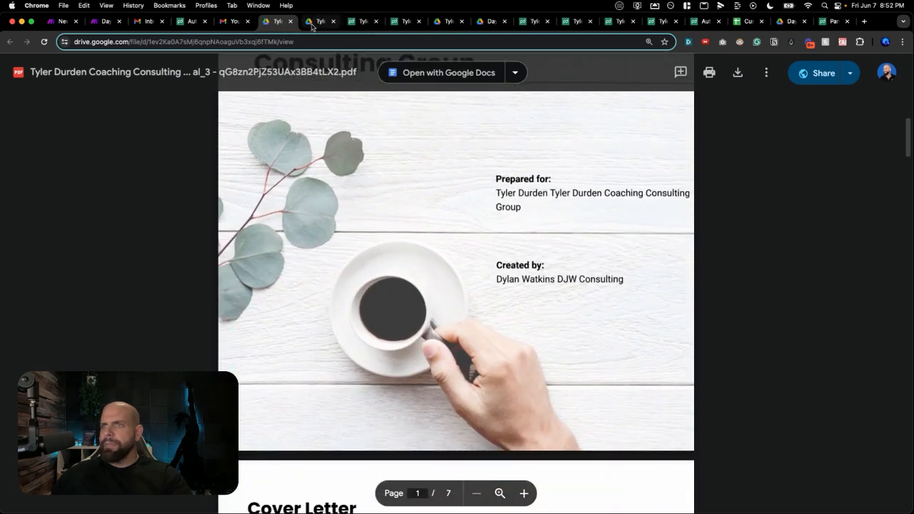
click(314, 24)
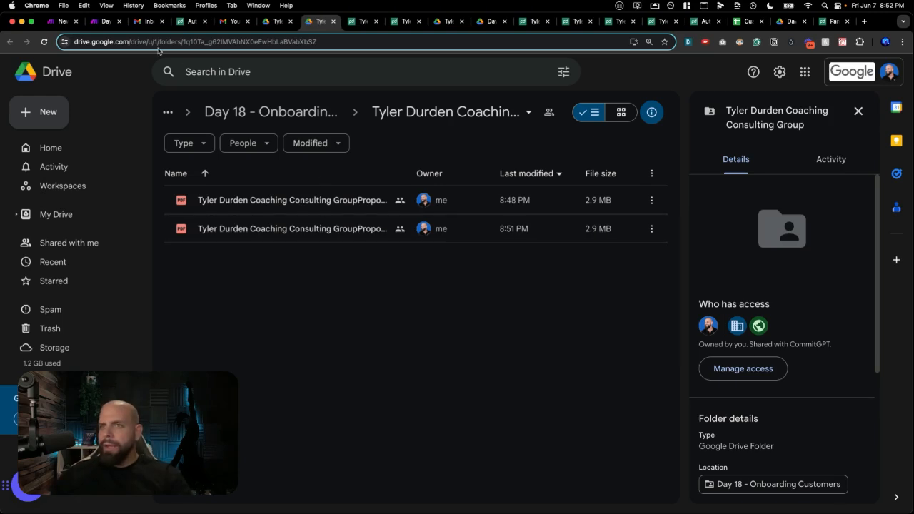
click(93, 25)
click(62, 24)
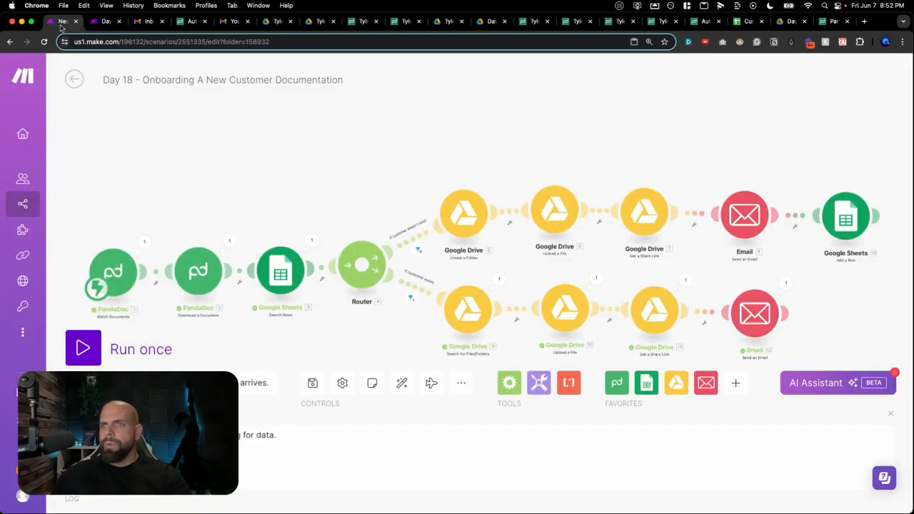